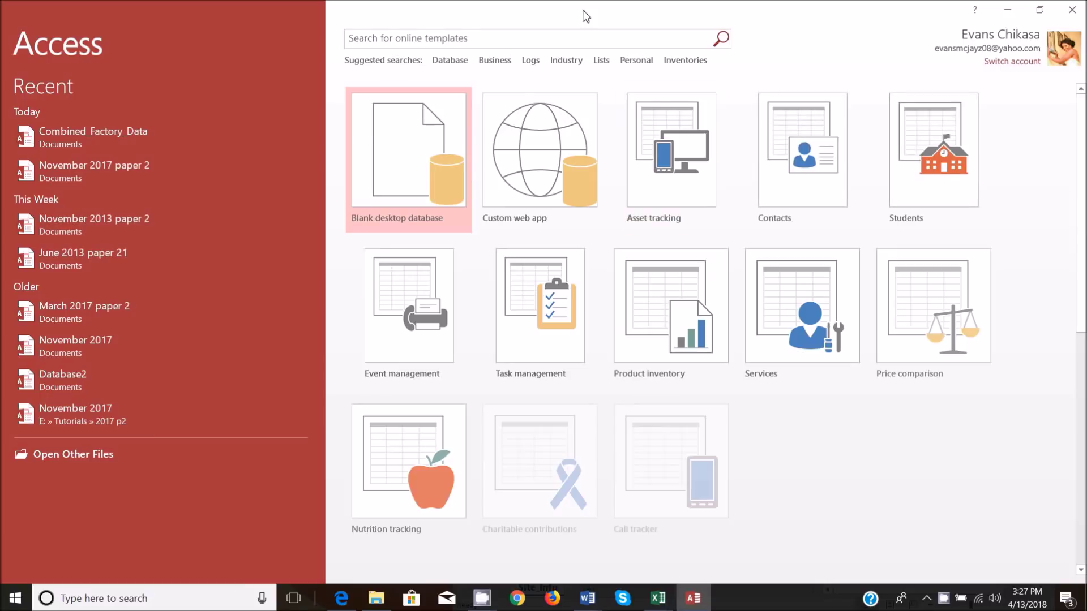
- Start a new blank desktop database and choose the November\Workeds files folder as its save location
left_click(419, 133)
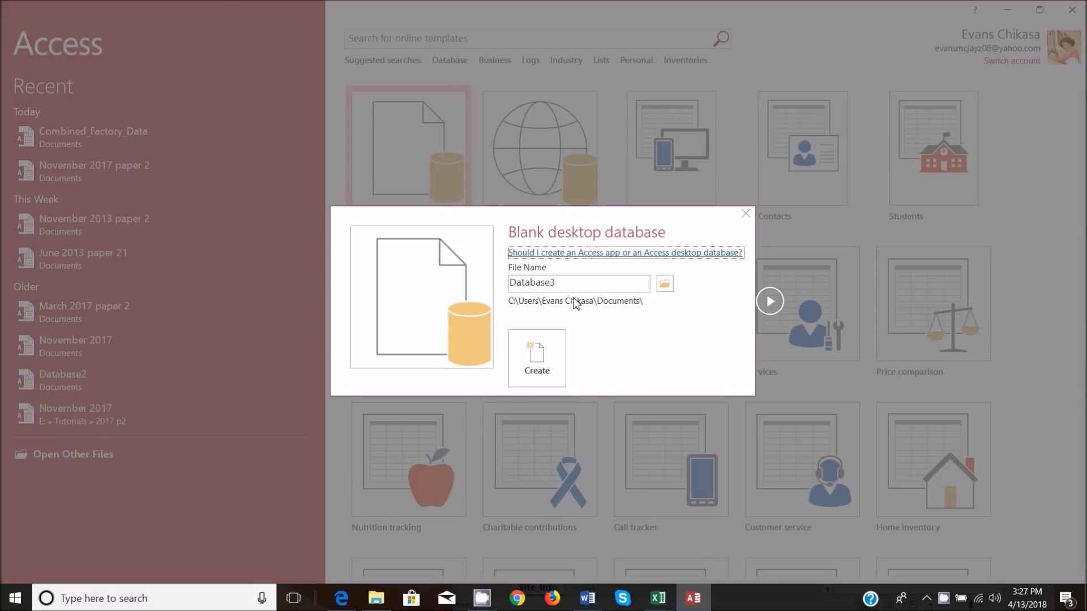
left_click(664, 283)
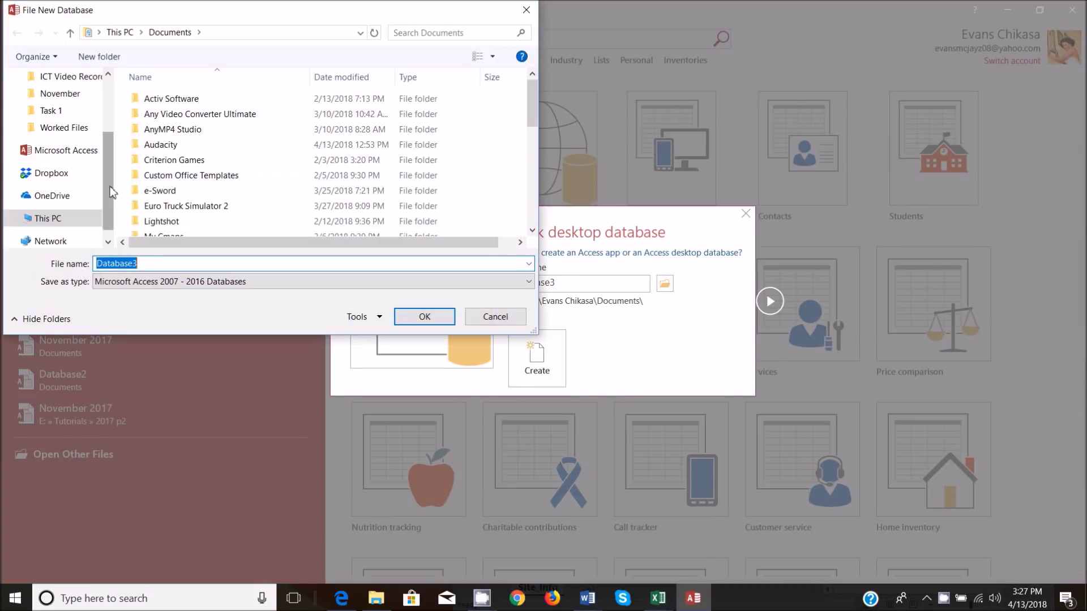
left_click(67, 135)
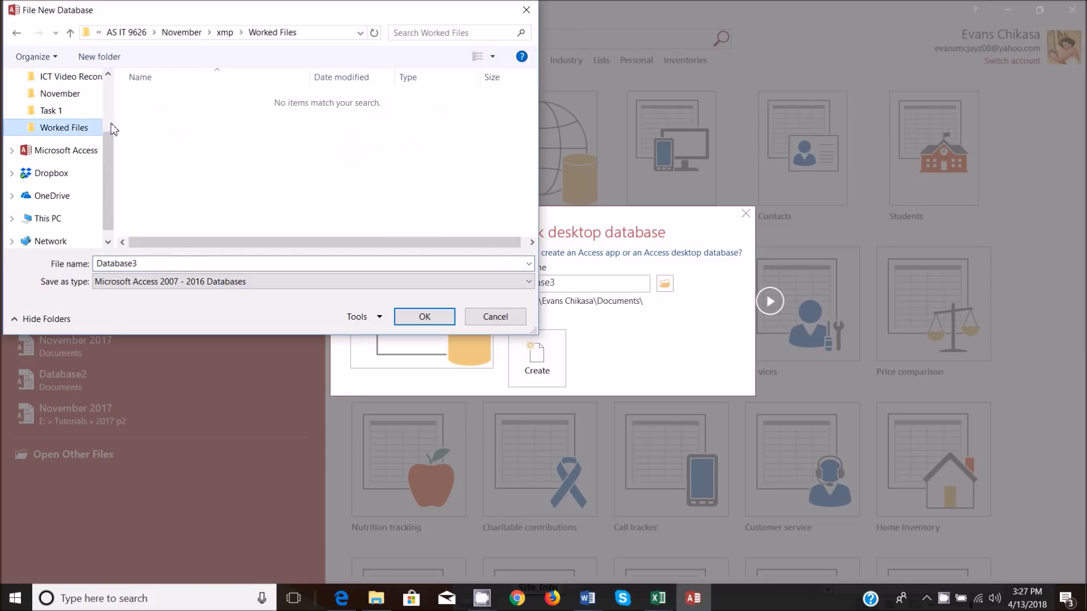
left_click(224, 32)
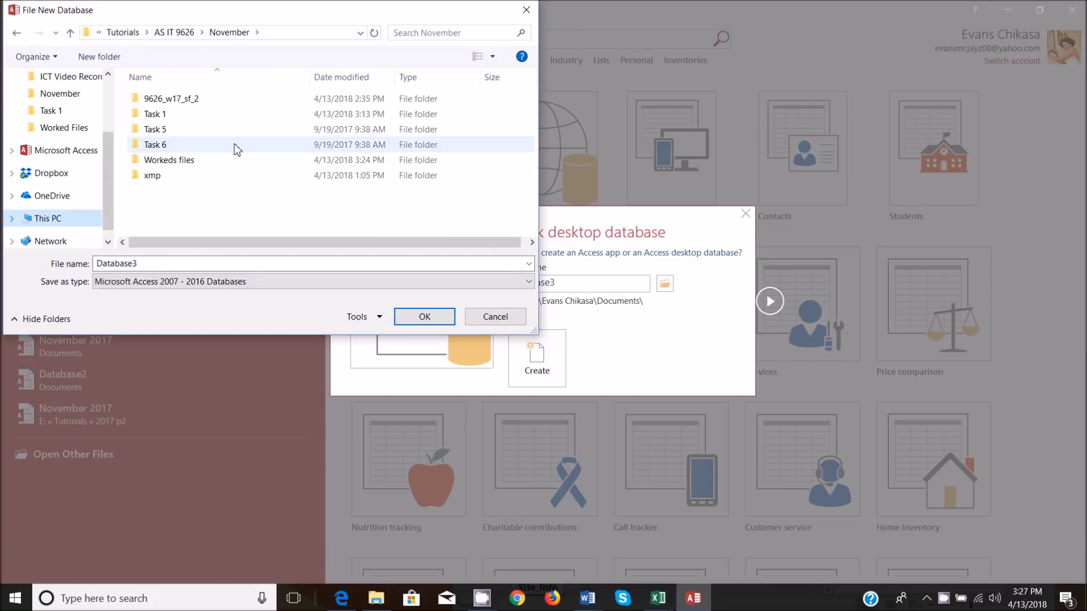
double_click(199, 160)
- Name the new database file Combined_Factory_Data, copying the name from question 3 of the 9626_w17_qp_2 PDF
double_click(187, 264)
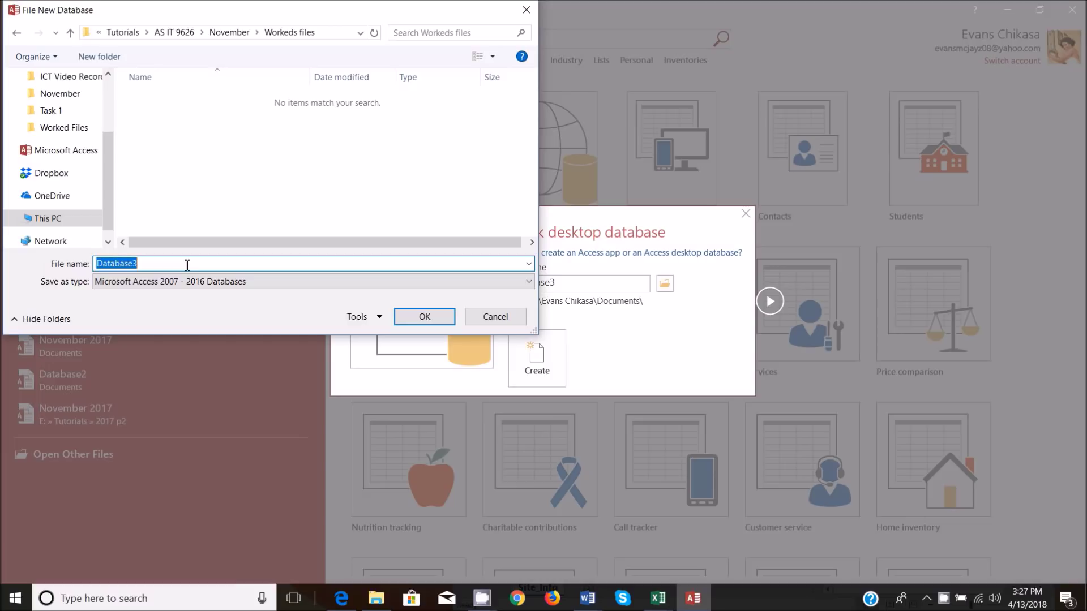
type("Combined")
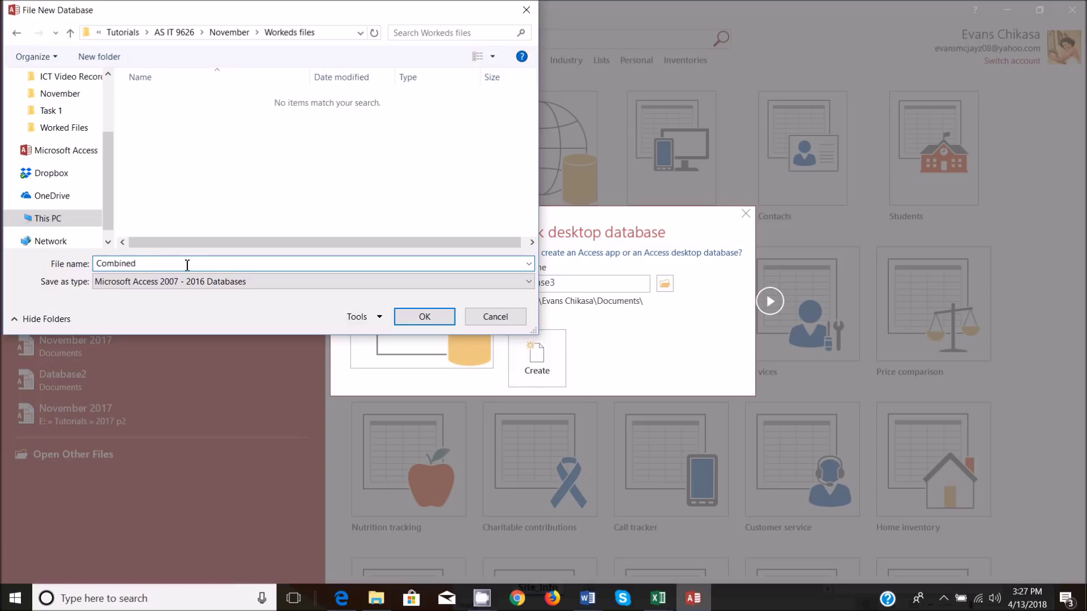
mouse_move(341, 598)
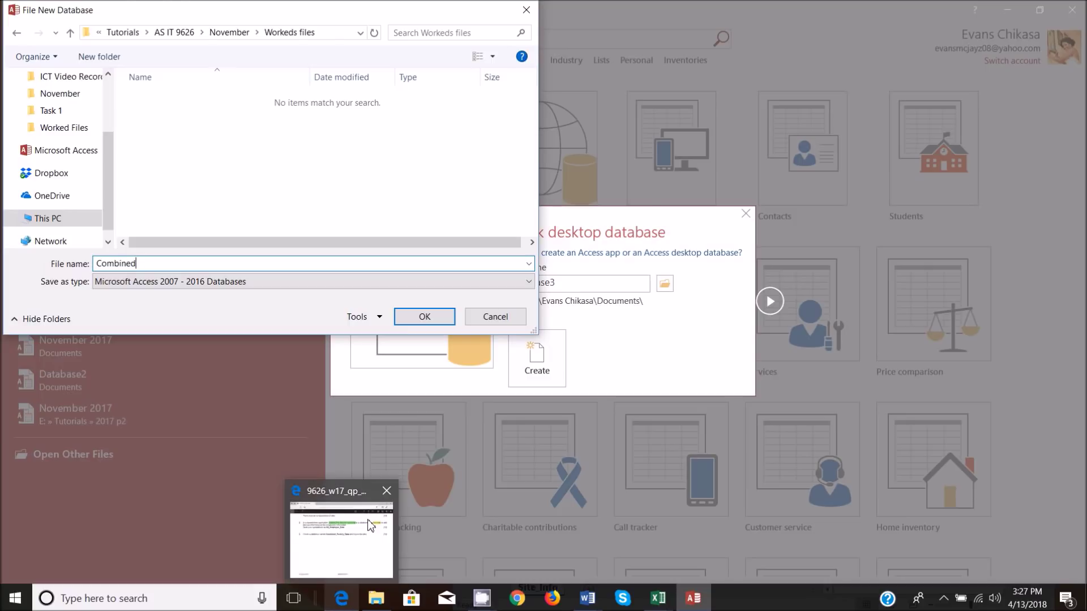
mouse_move(370, 525)
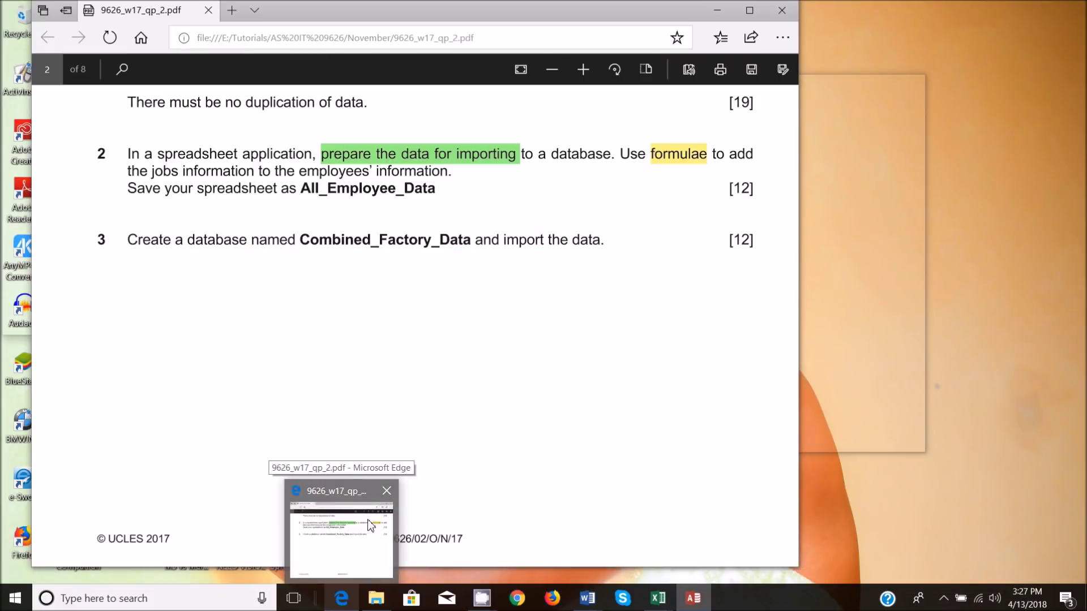
left_click(371, 526)
left_click_drag(300, 243, 473, 242)
key("ctrl+c")
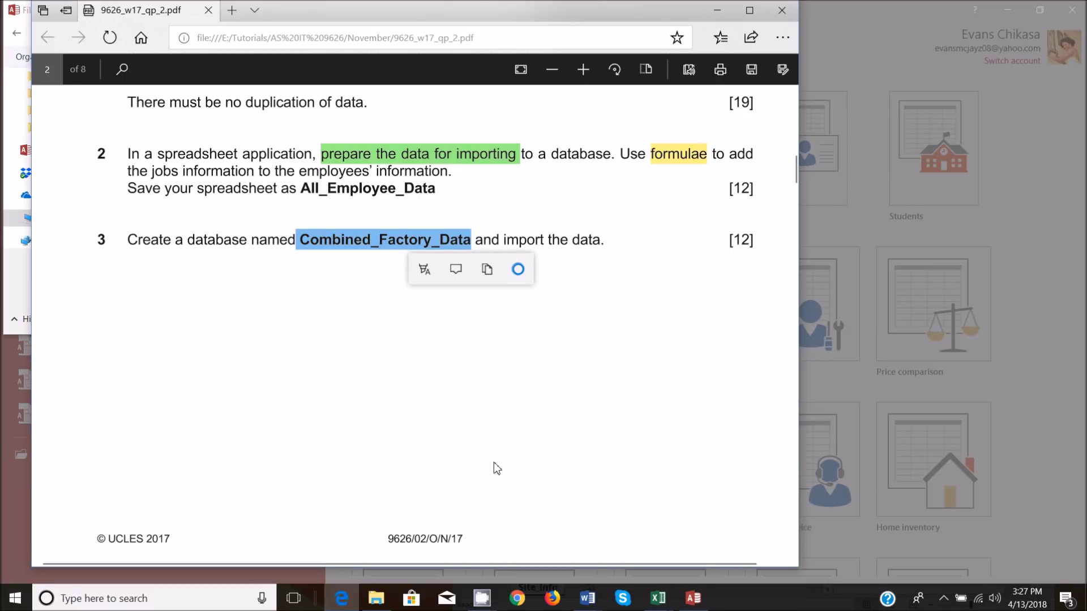
left_click(717, 10)
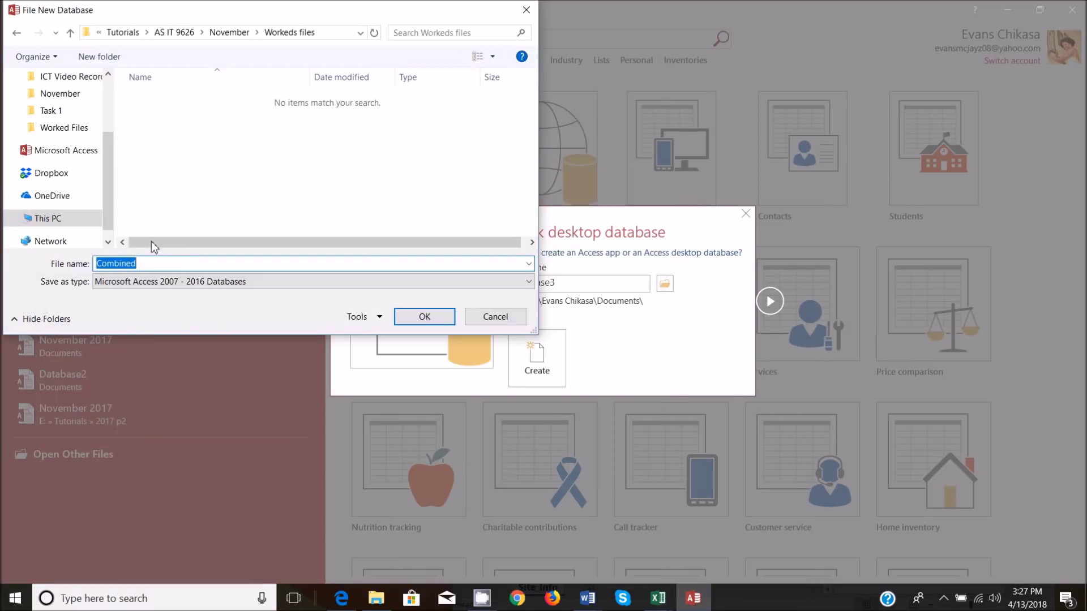
key("ctrl+v")
left_click(436, 321)
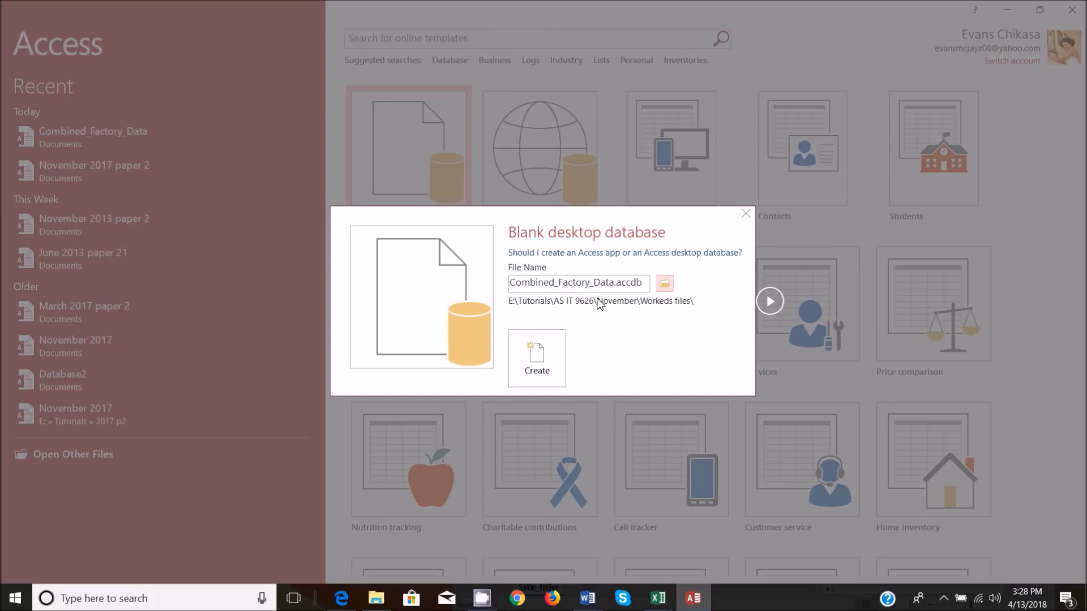
- Create the database and close its empty default table without adding any fields
left_click(538, 362)
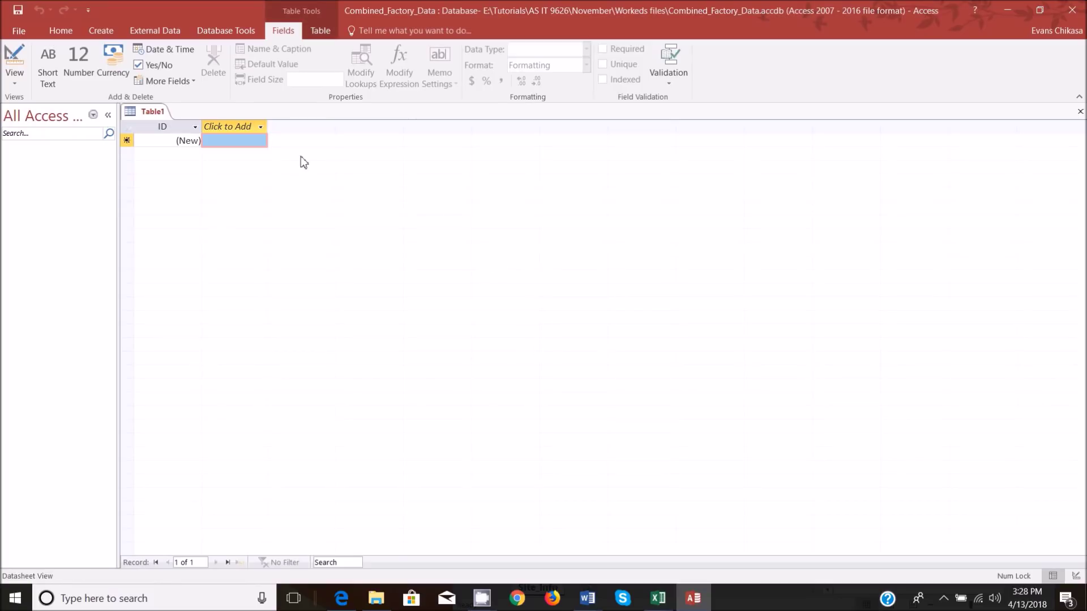
right_click(151, 113)
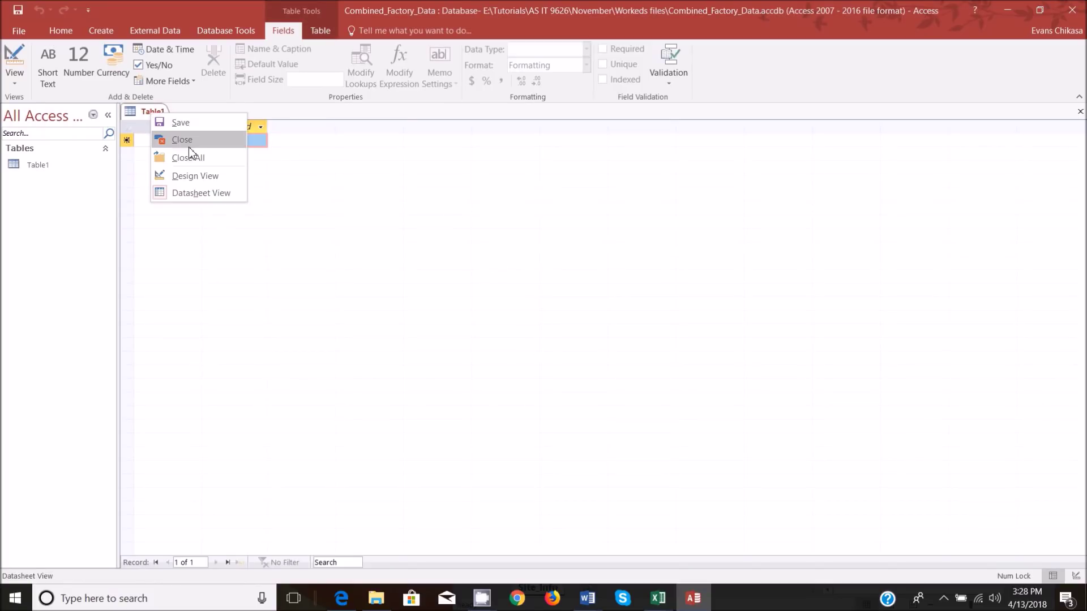
left_click(190, 155)
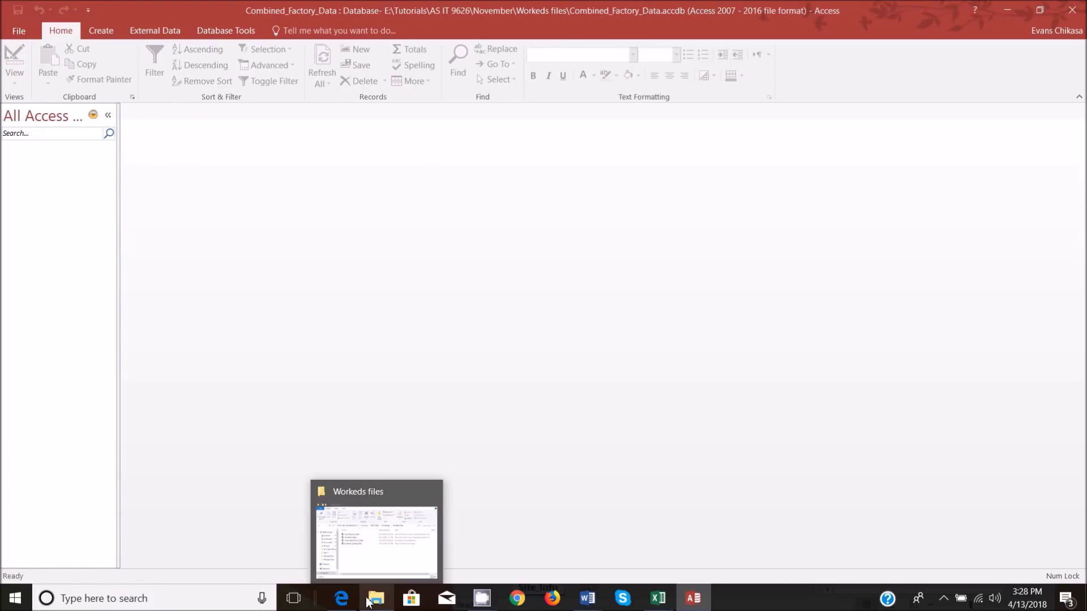
- Review the contents required for the three related tables in the 9626_w17_qp_2 question paper PDF
left_click(341, 598)
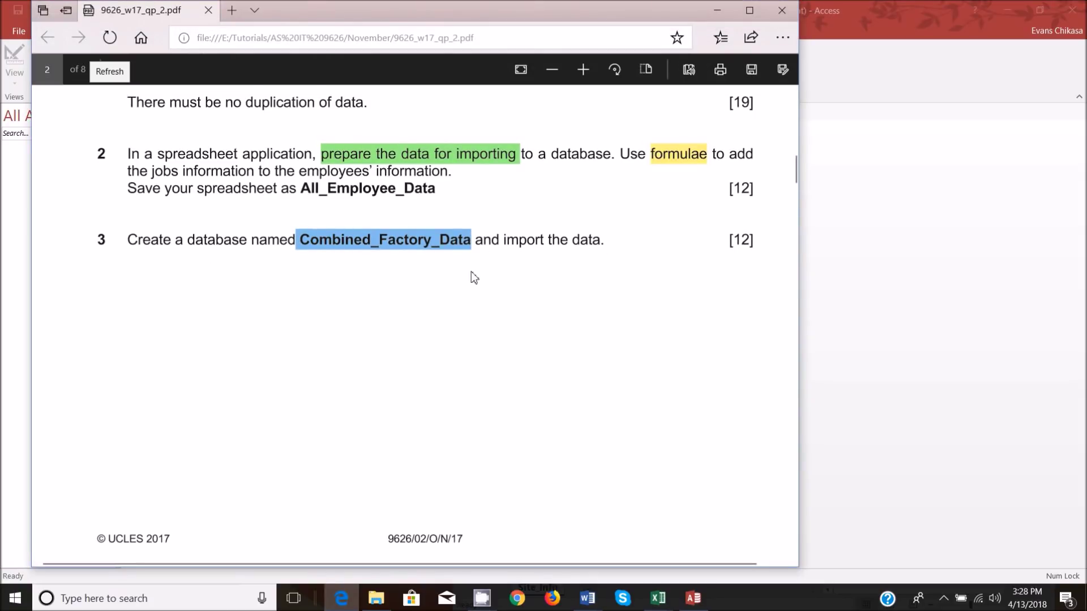
scroll(465, 253, "up", 5)
left_click_drag(188, 240, 357, 276)
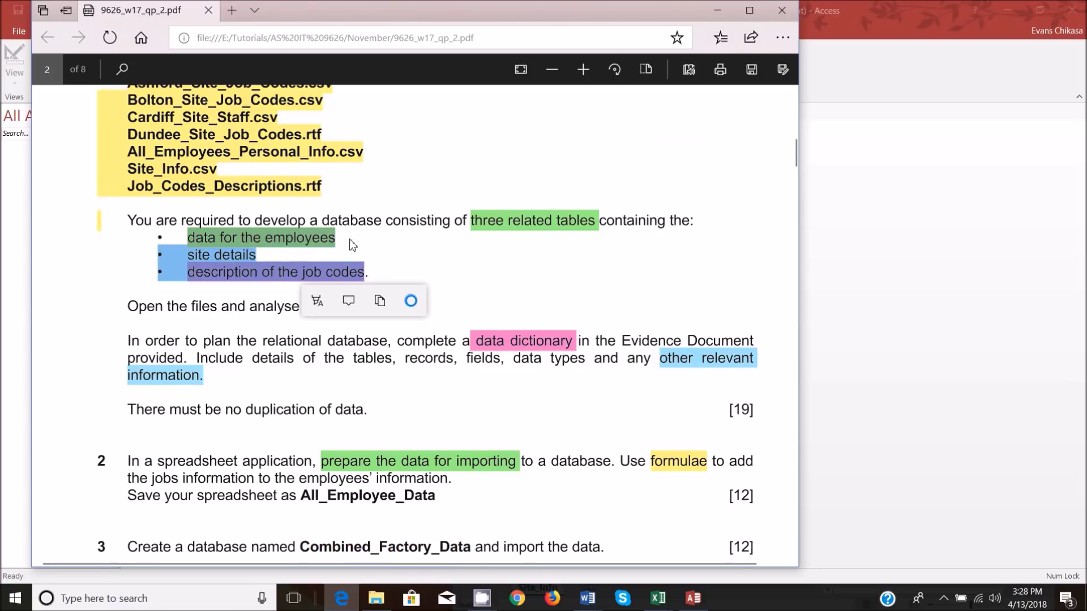
left_click(213, 254)
left_click(168, 275)
left_click_drag(188, 273, 348, 276)
left_click(316, 300)
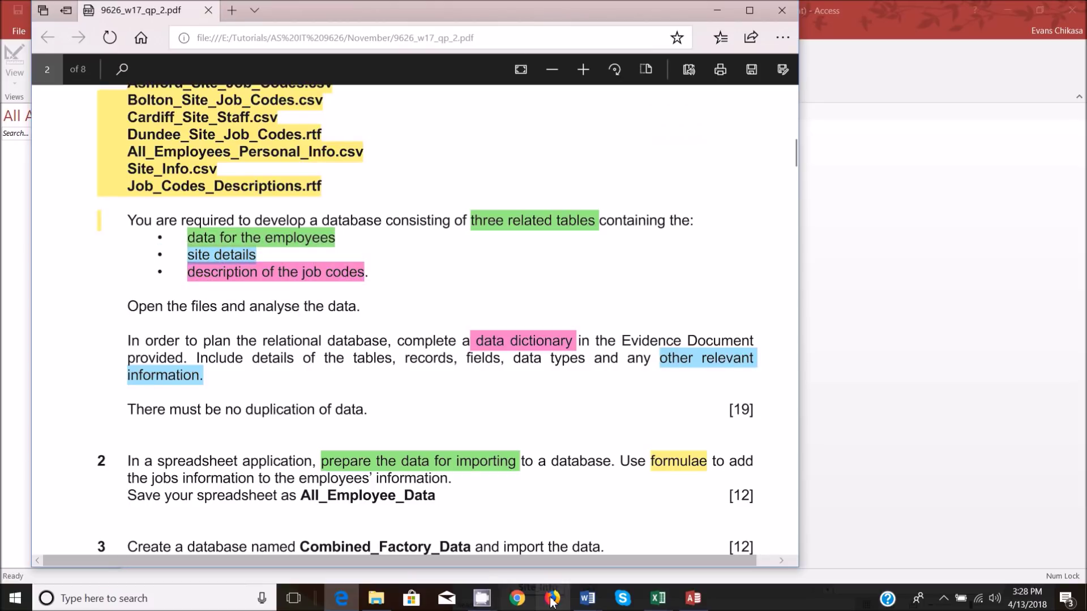
- Switch to Access and try to import the All_Employee_Data text file from the November\Workeds files folder
left_click(695, 600)
left_click(103, 29)
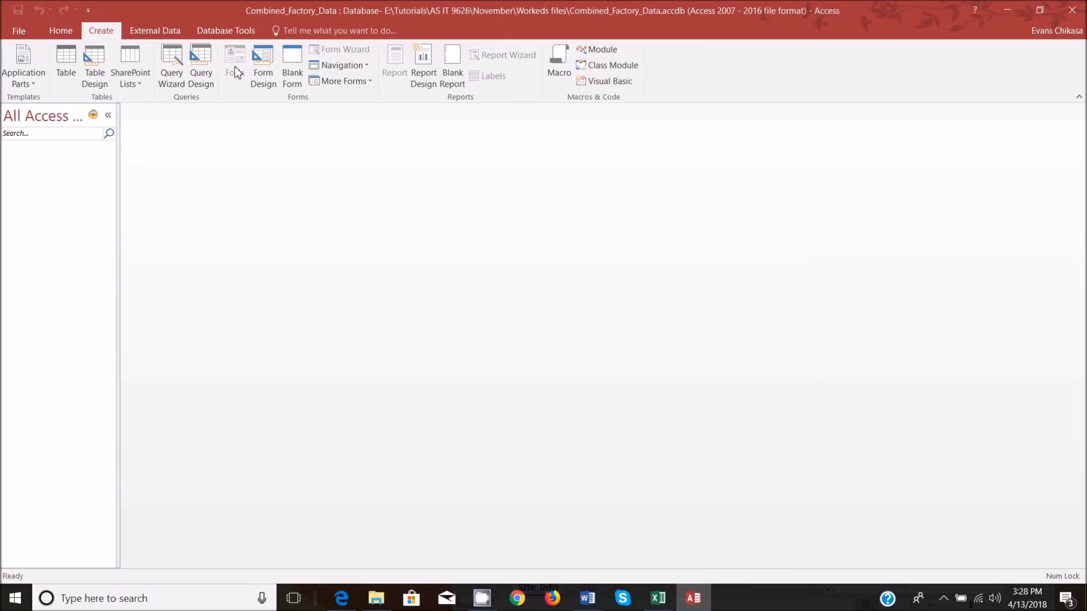
left_click(148, 30)
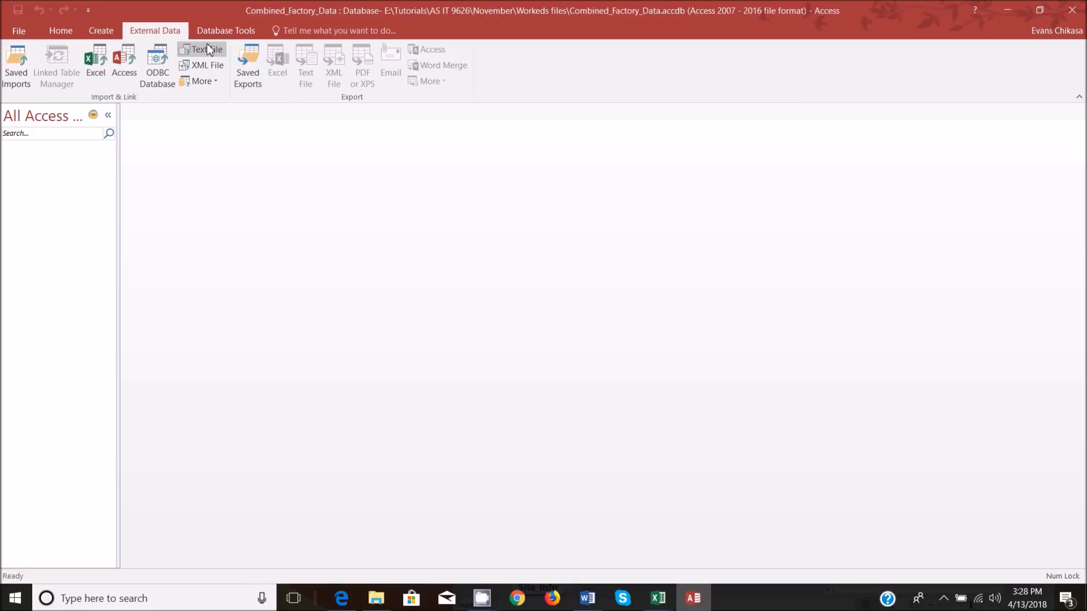
left_click(208, 49)
left_click(773, 197)
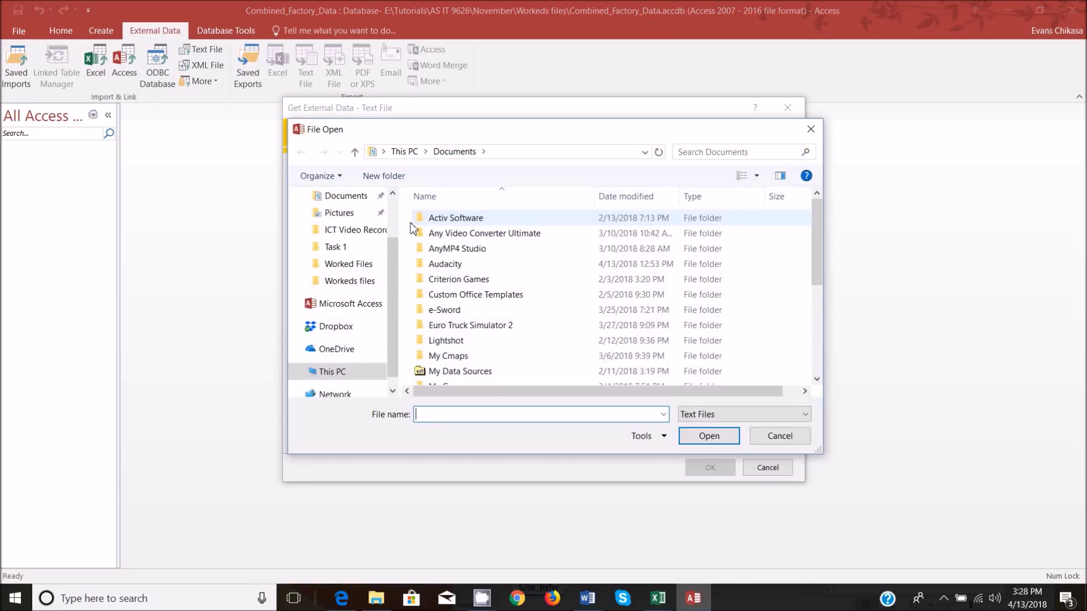
left_click(349, 264)
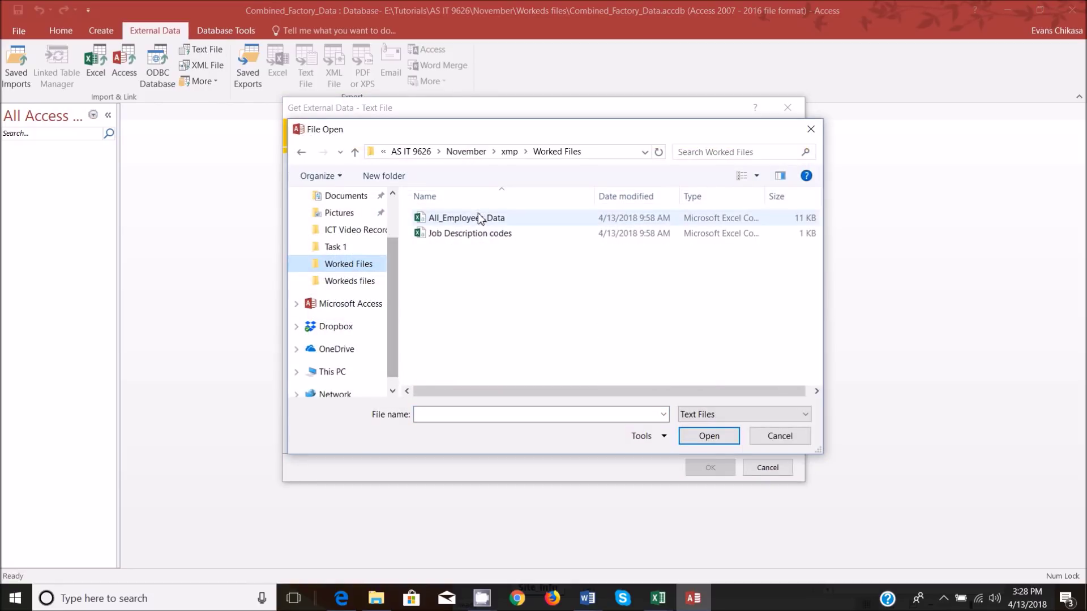
left_click(465, 152)
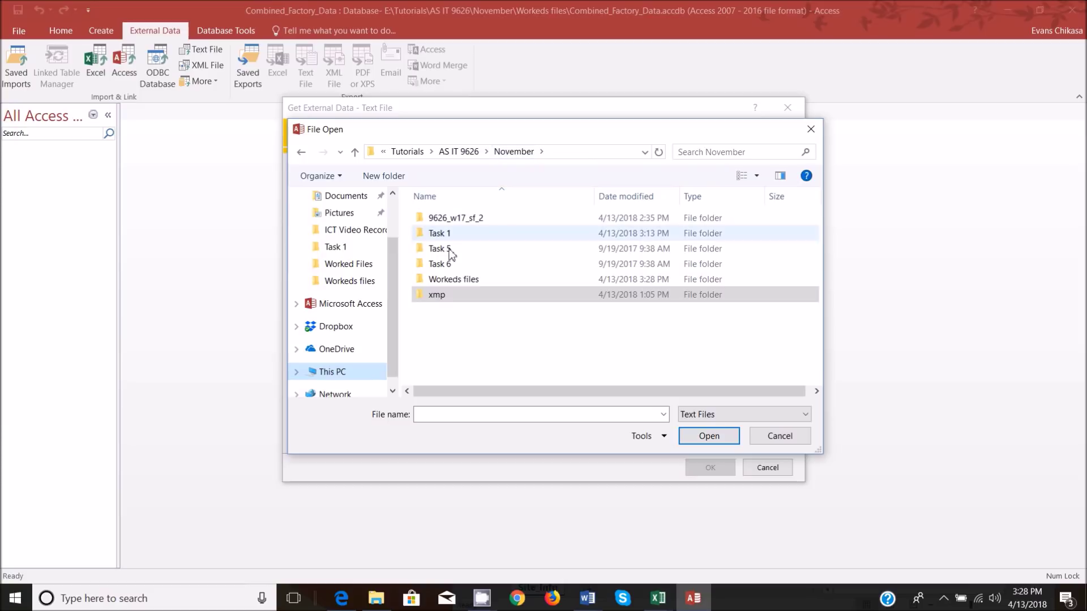
double_click(443, 280)
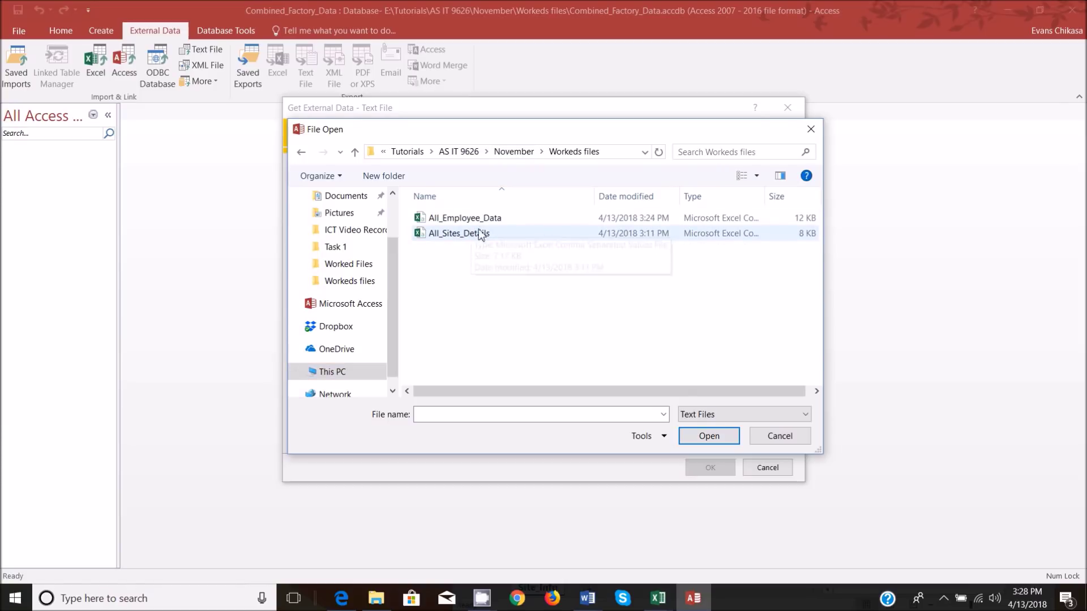
left_click(479, 219)
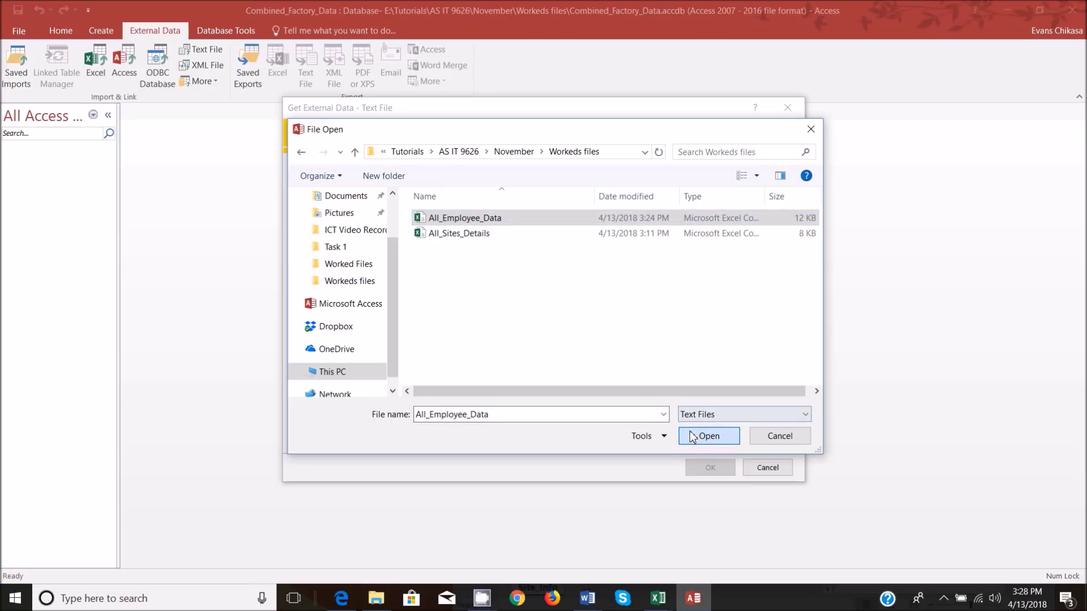
left_click(710, 437)
left_click(709, 468)
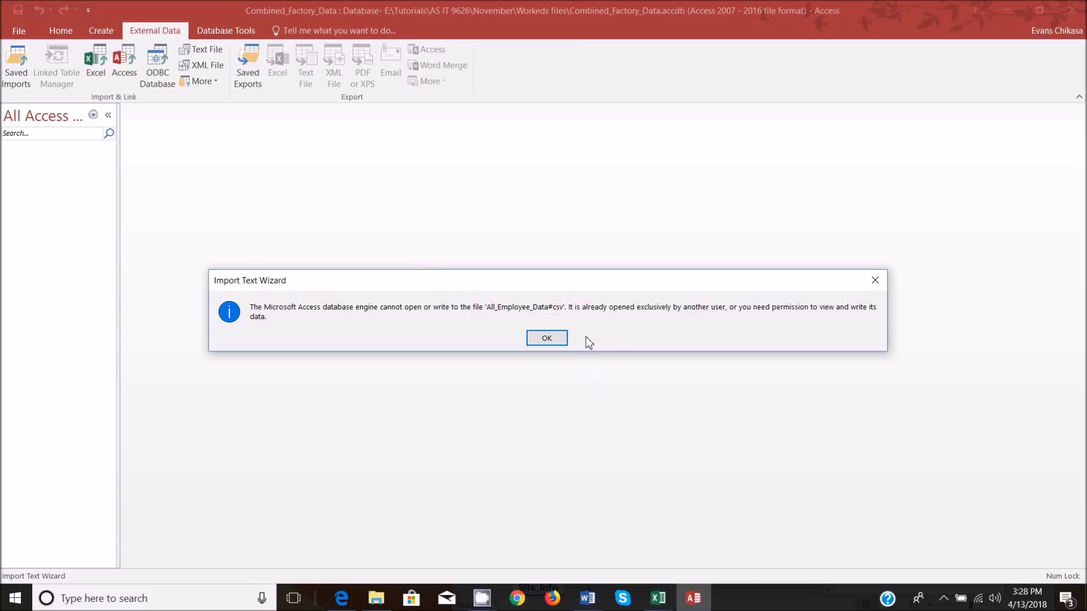
left_click(560, 342)
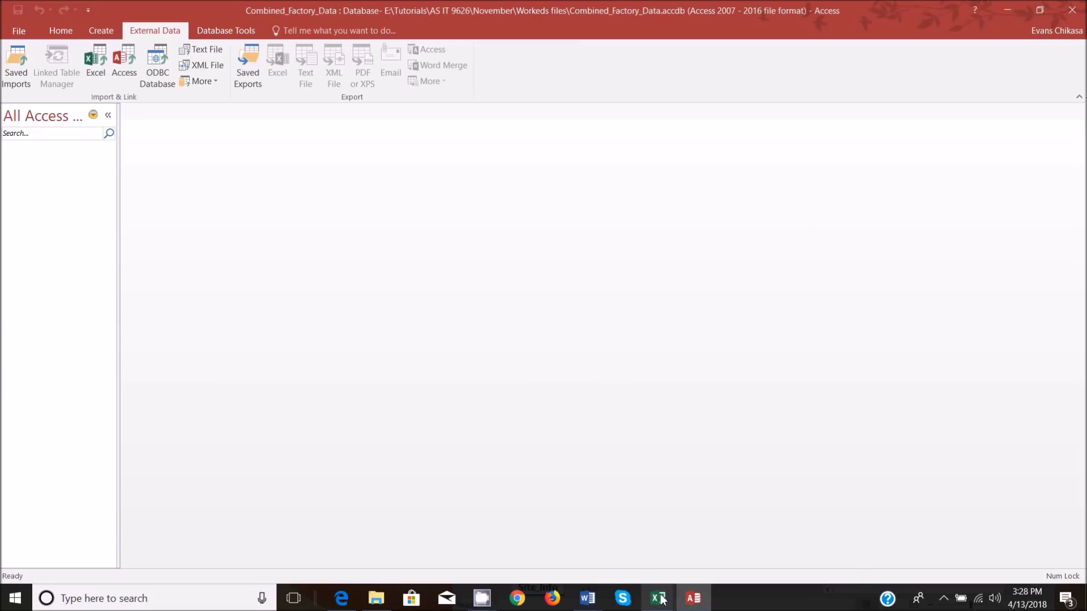
- Switch to Excel and close the All_Sites_Details workbook, saving its changes and keeping the CSV format
mouse_move(658, 598)
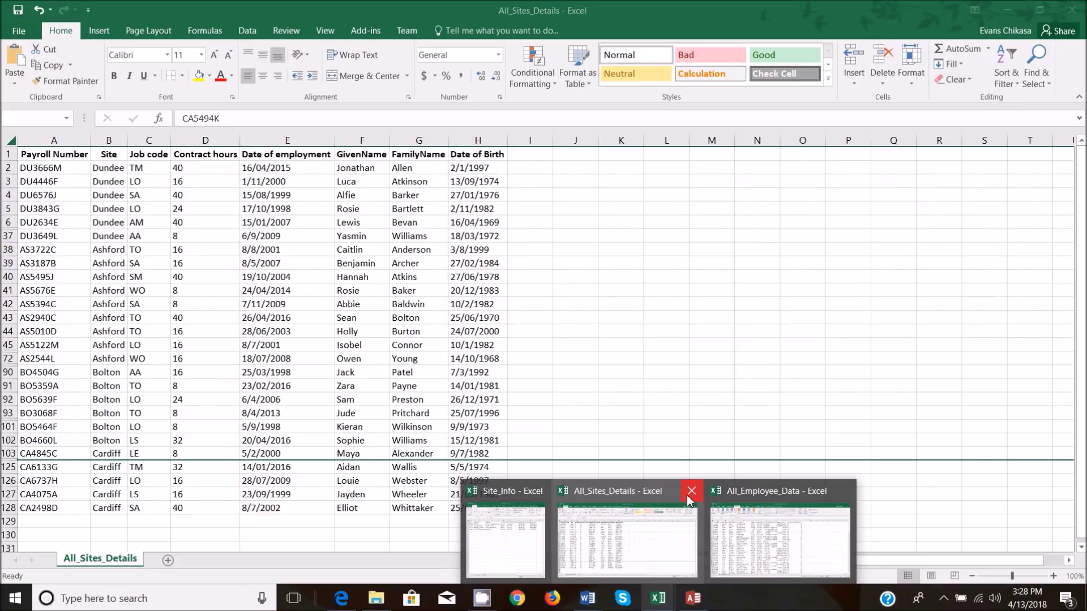
left_click(690, 491)
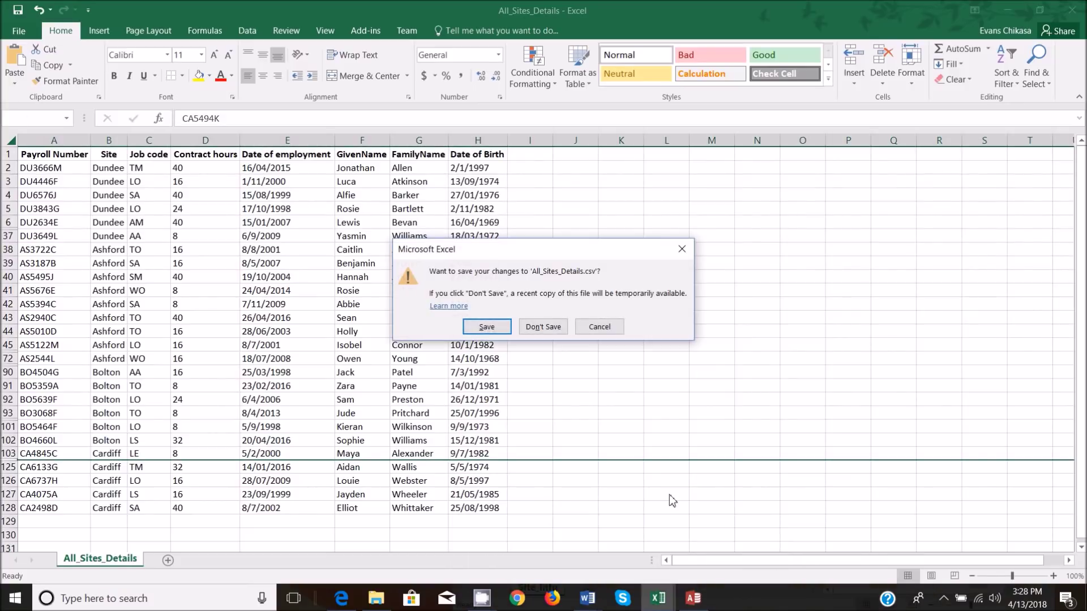
left_click(487, 327)
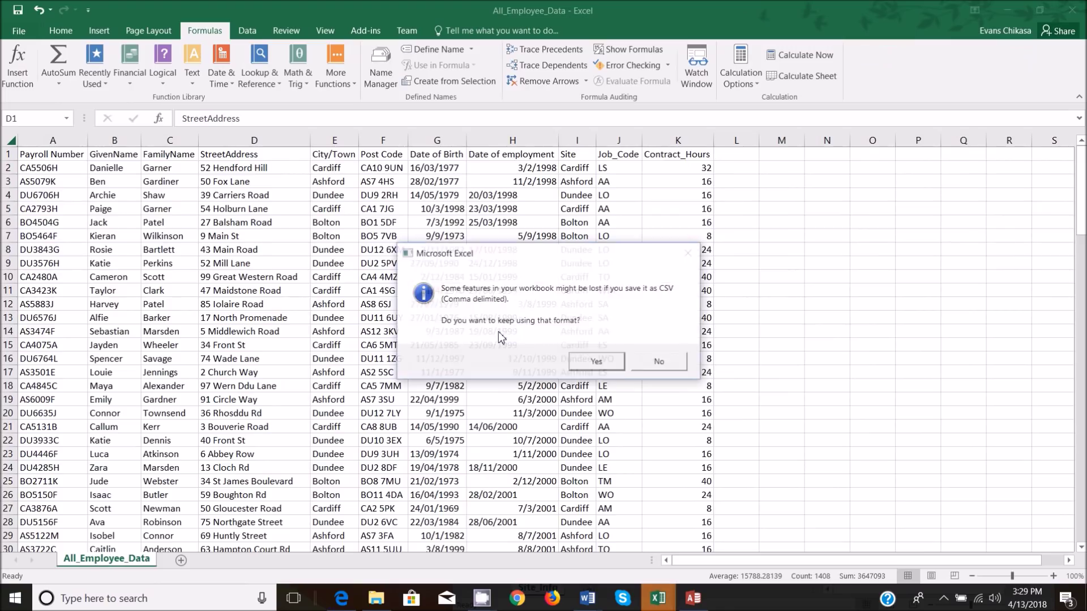
left_click(595, 362)
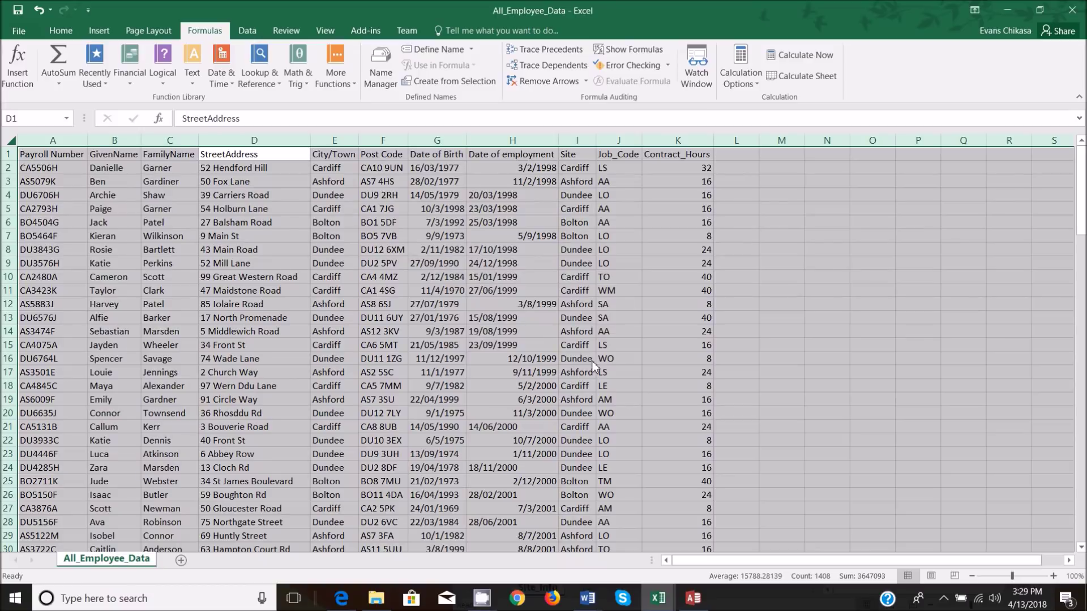
- Close the Site_Info workbook without saving its changes
mouse_move(651, 607)
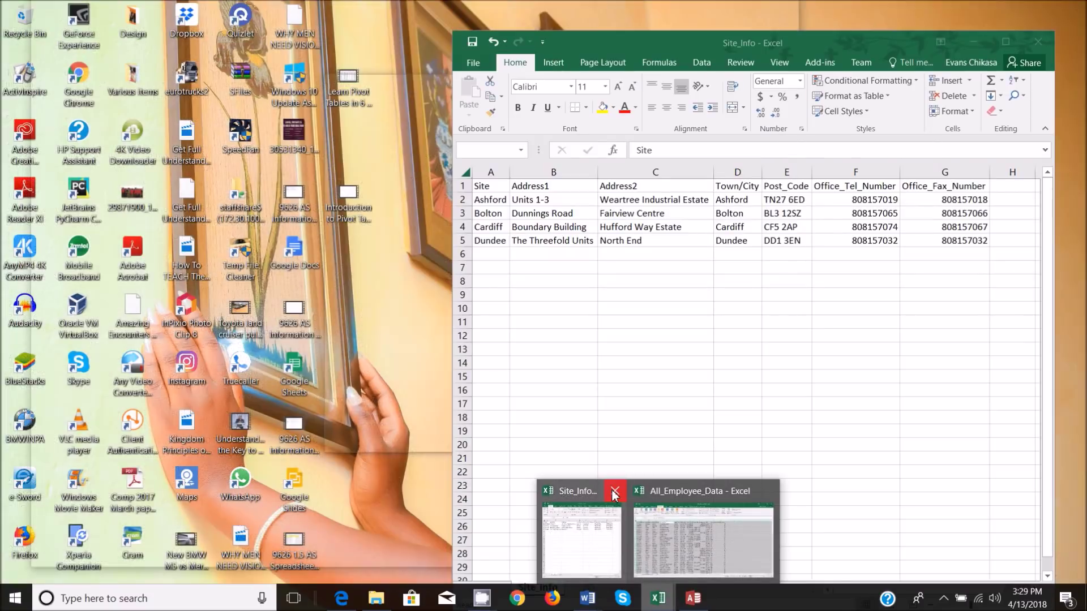
left_click(616, 497)
key("alt+F4")
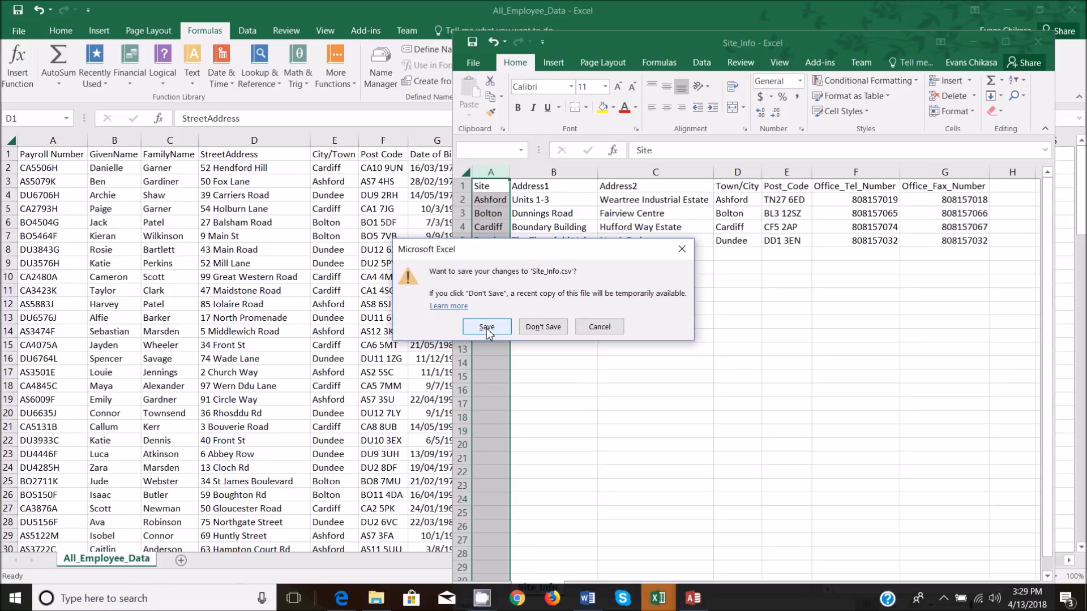
left_click(534, 329)
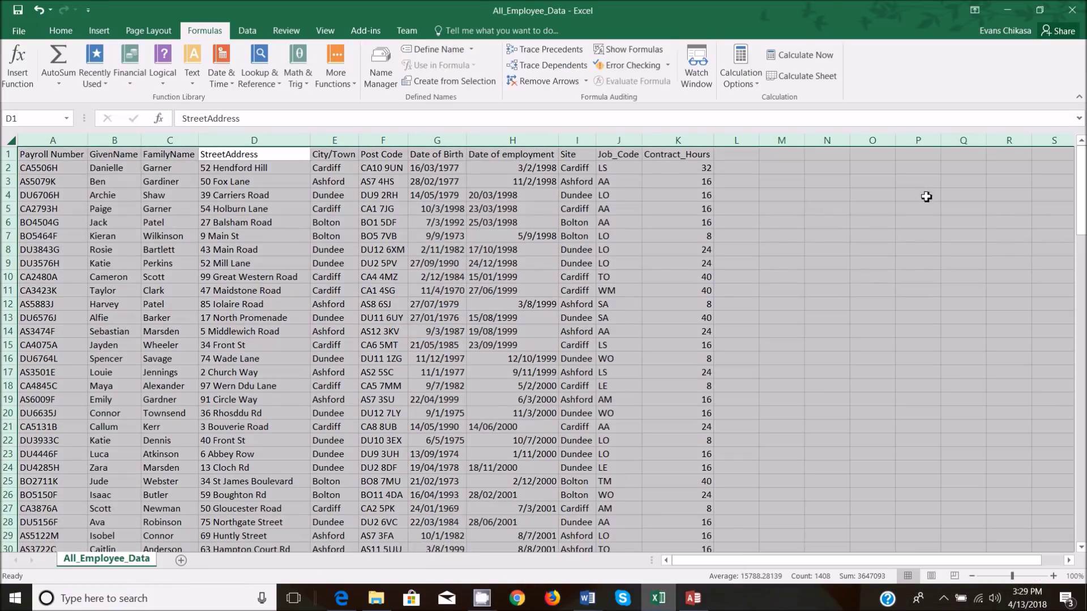
- Close the All_Employee_Data workbook, saving its changes over the existing file in Workeds files and keeping the CSV format
left_click(1072, 10)
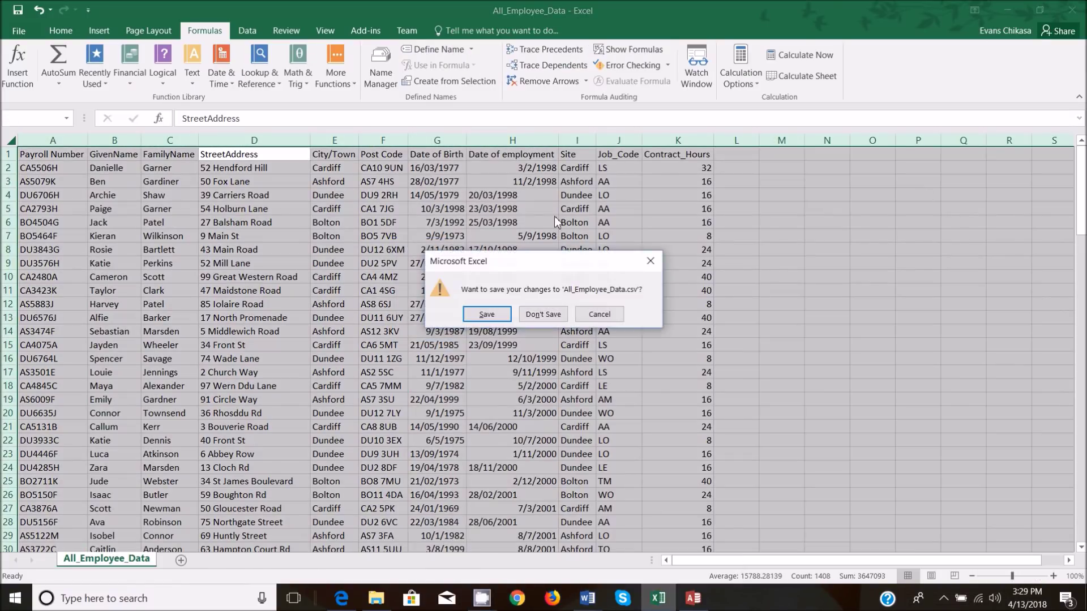
left_click(487, 314)
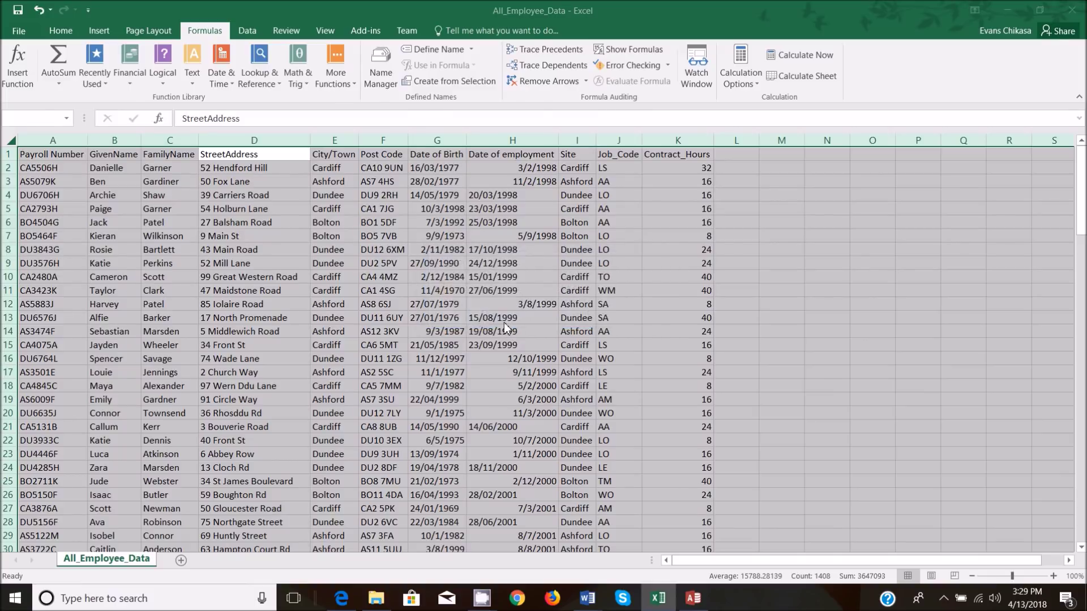
left_click(203, 104)
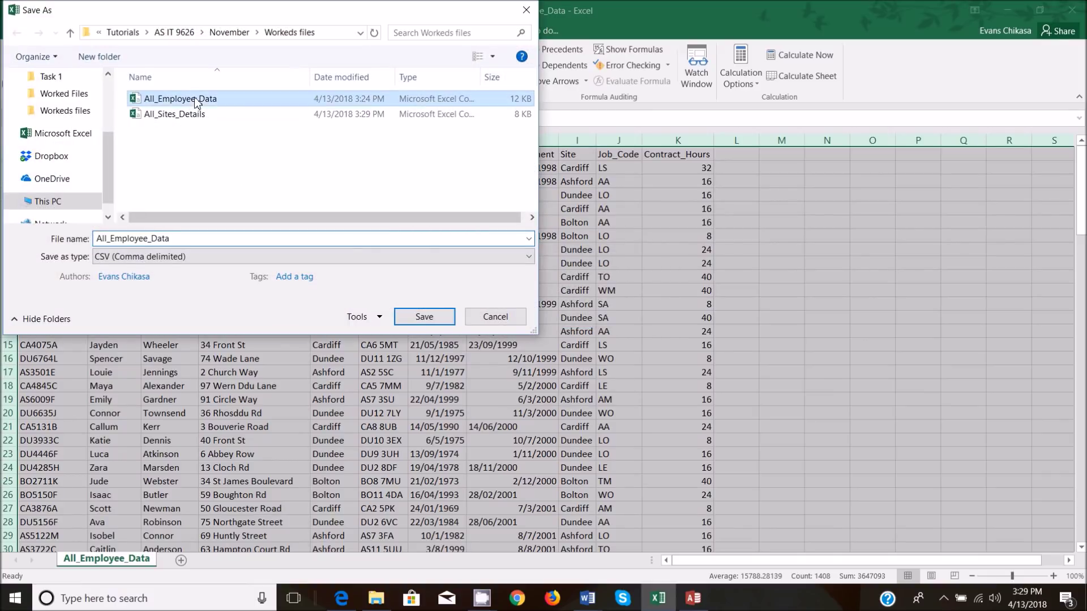
left_click(420, 316)
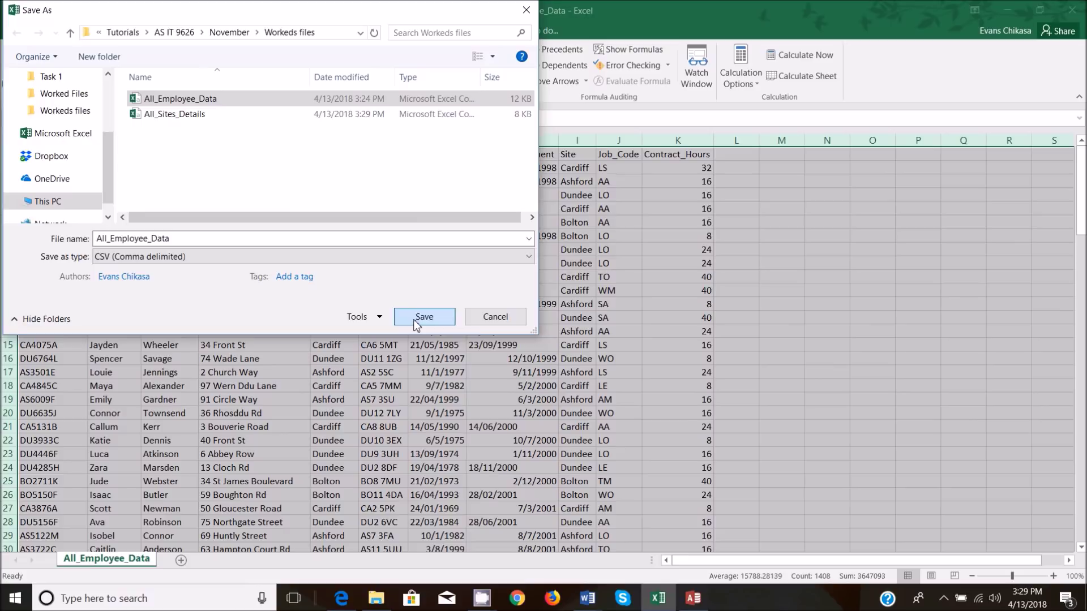
left_click(578, 300)
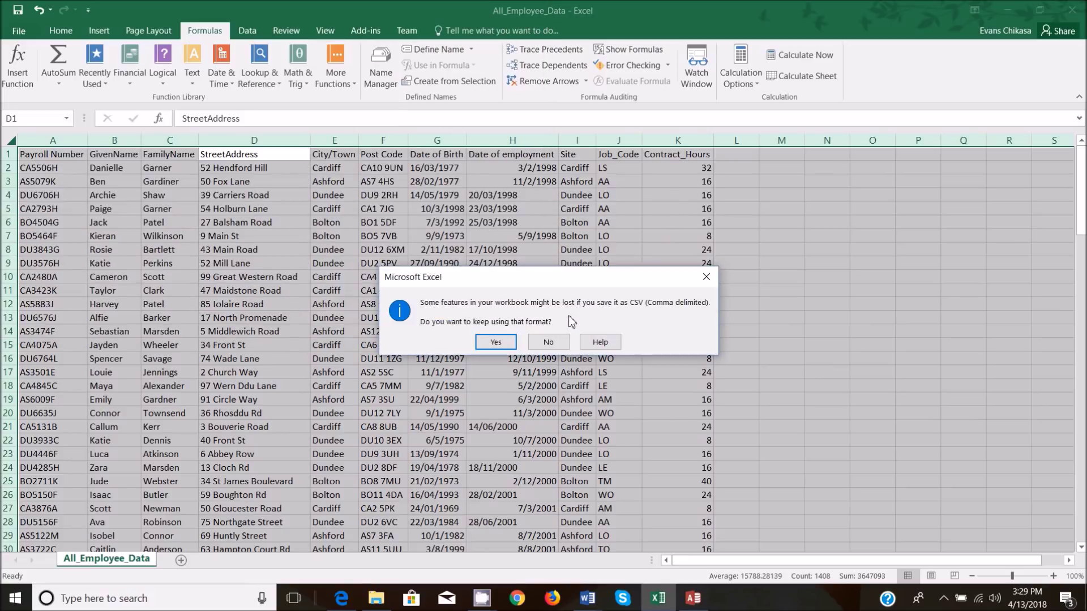
left_click(496, 342)
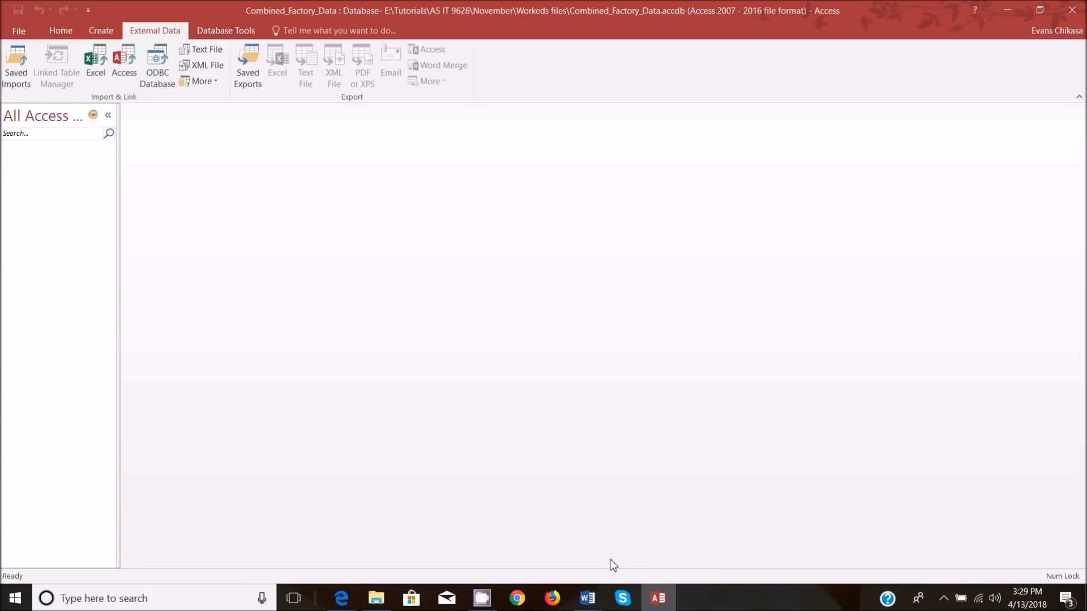
- Close the Job_Codes_Descriptions document in Word and return to the Combined_Factory_Data database in Access
mouse_move(598, 604)
mouse_move(684, 492)
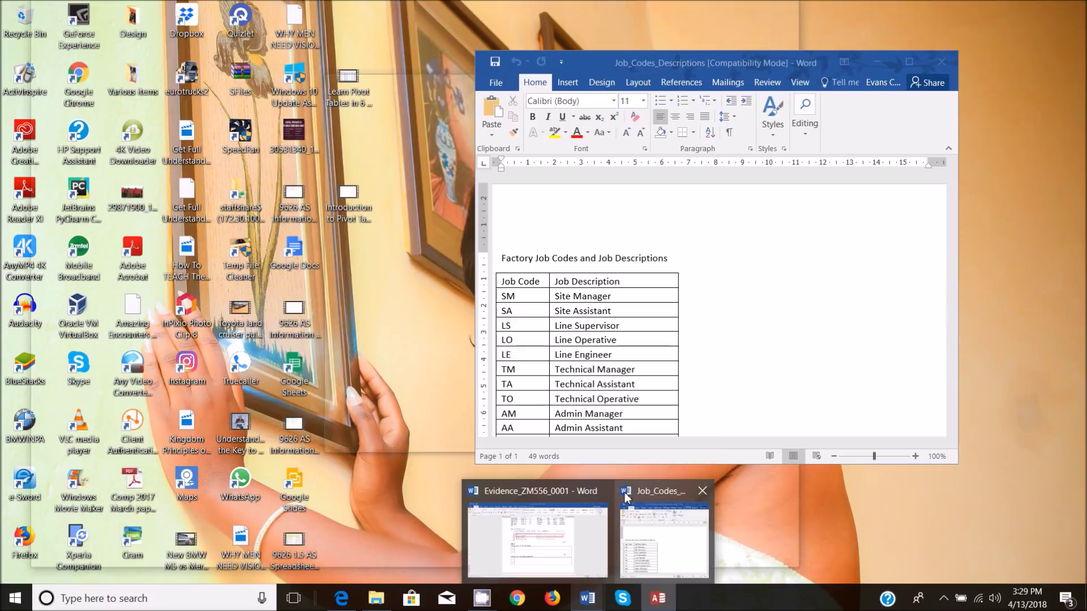
left_click(703, 492)
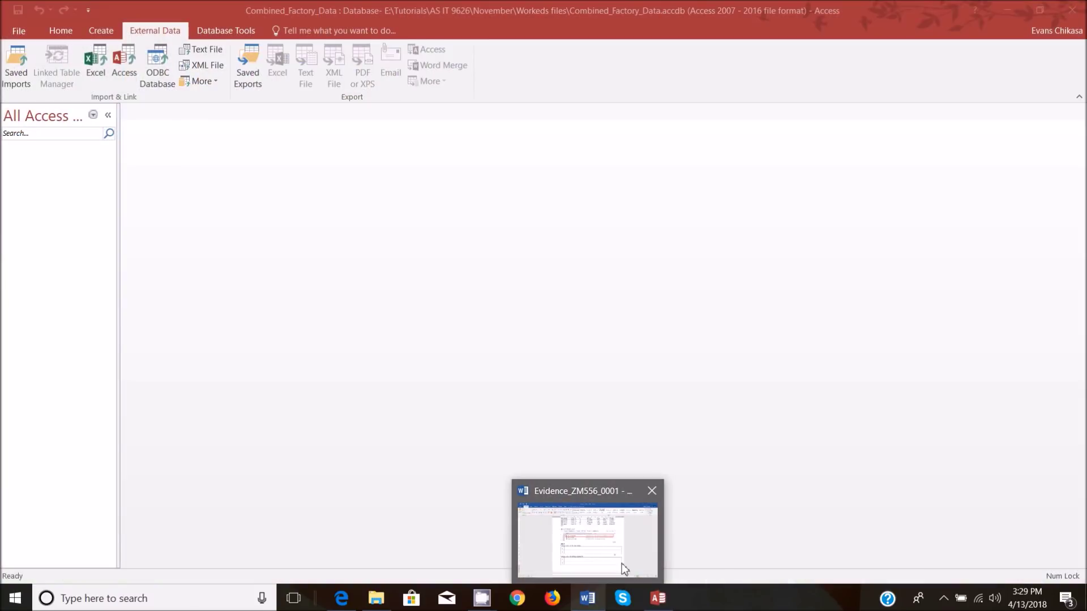
left_click(652, 601)
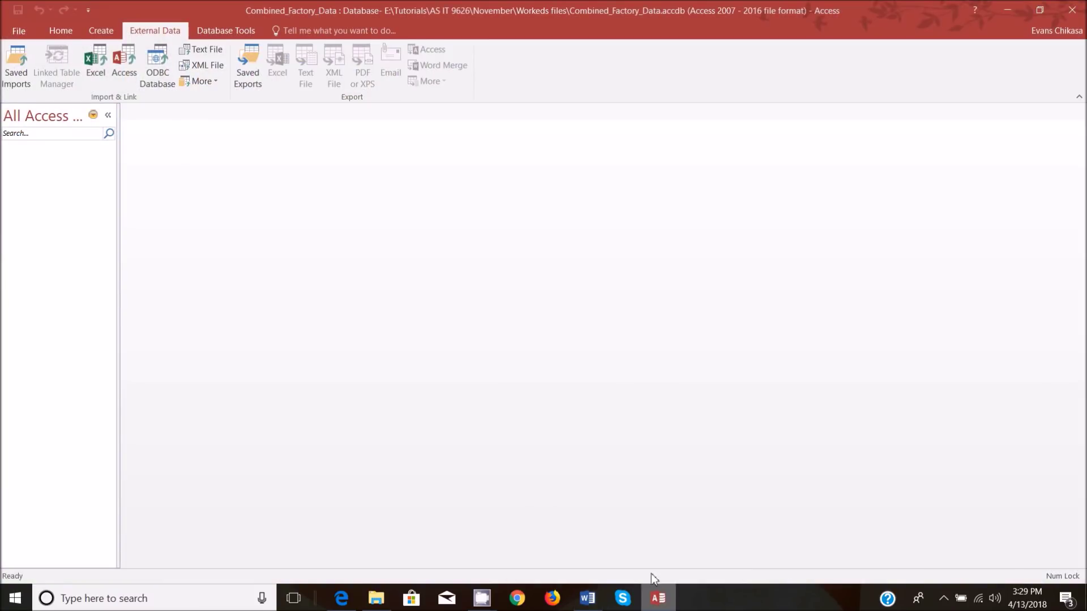
- Start importing All_Employee_Data.csv into a new table as comma-delimited text, with the first row containing field names
left_click(217, 54)
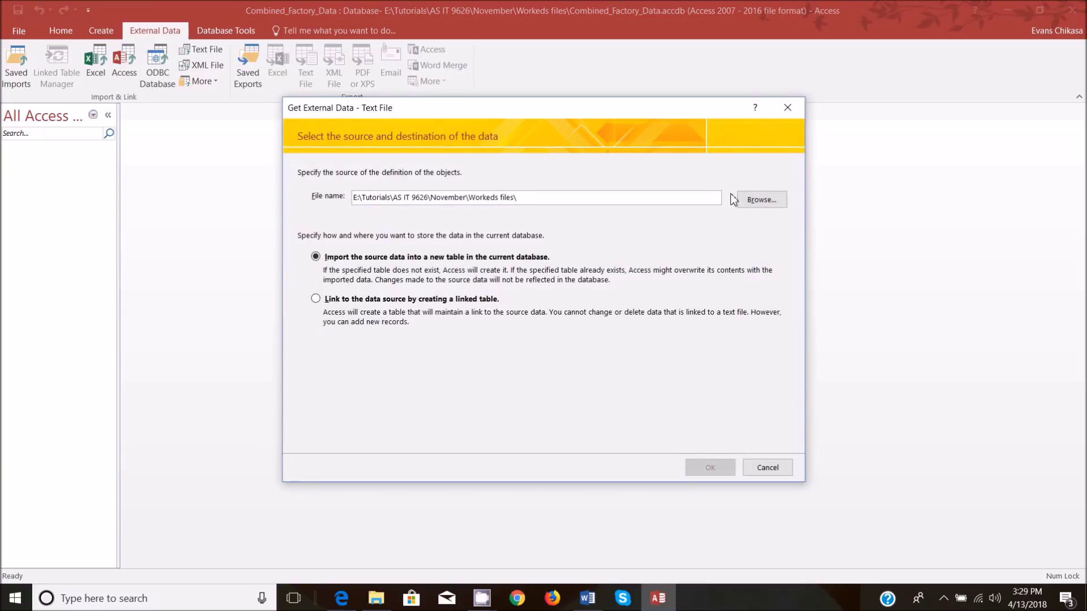
left_click(762, 198)
double_click(470, 218)
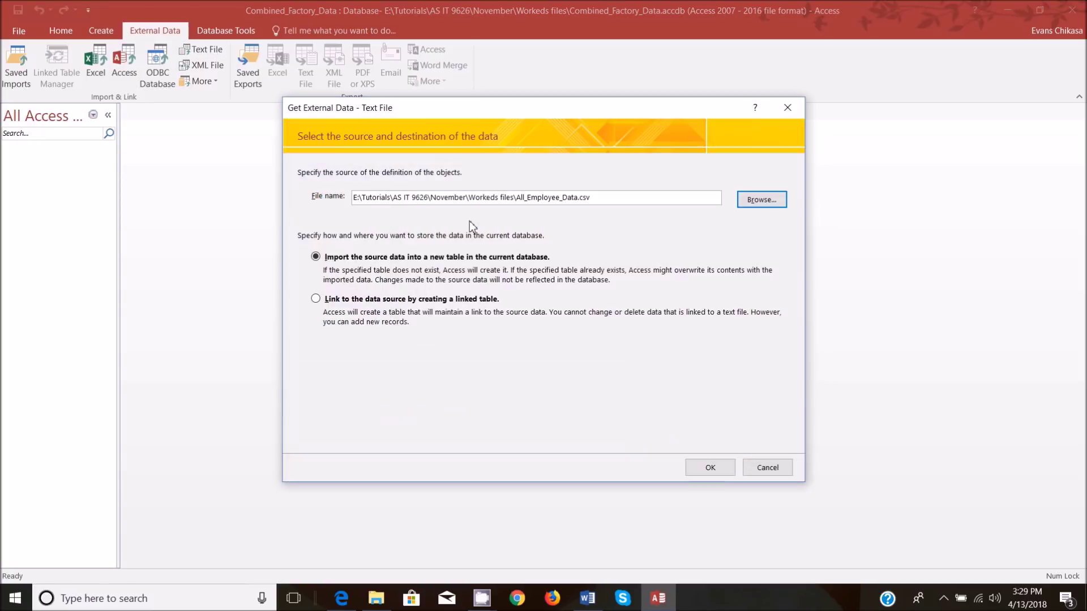
left_click(694, 467)
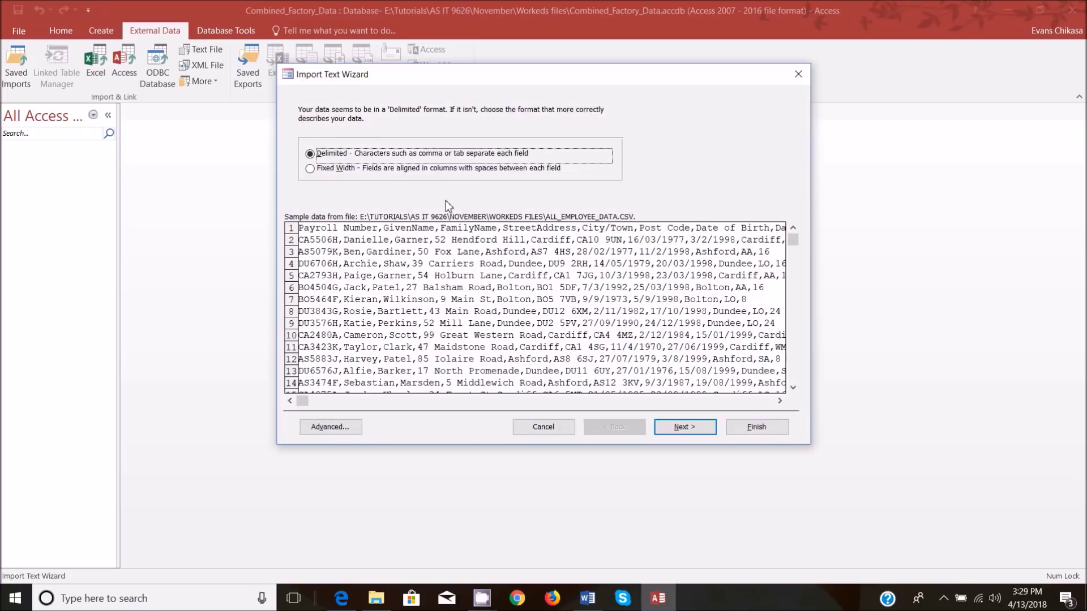
left_click(670, 430)
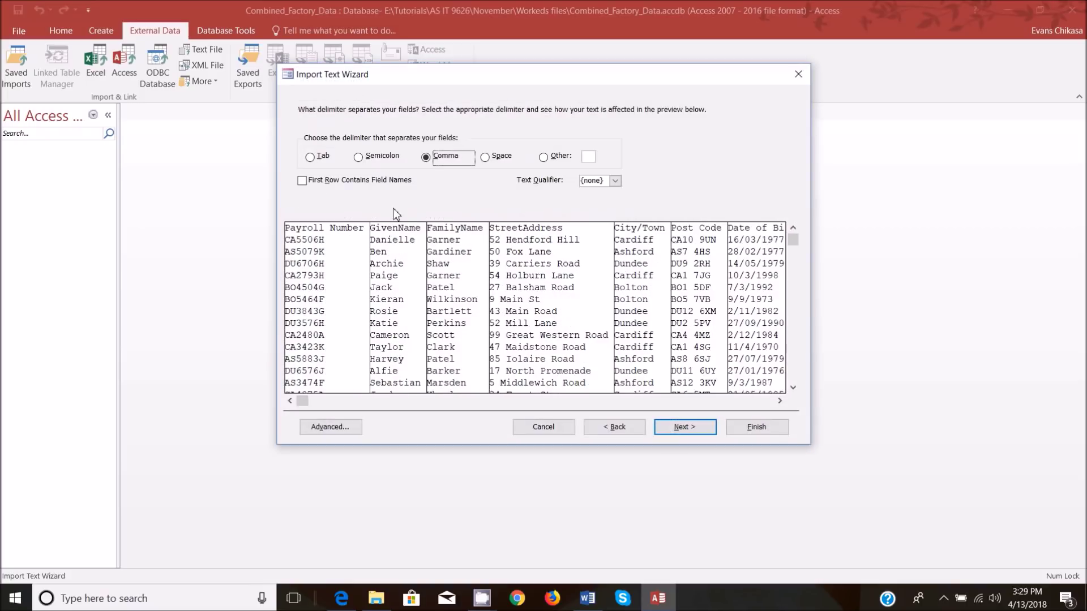
left_click(368, 181)
left_click(694, 427)
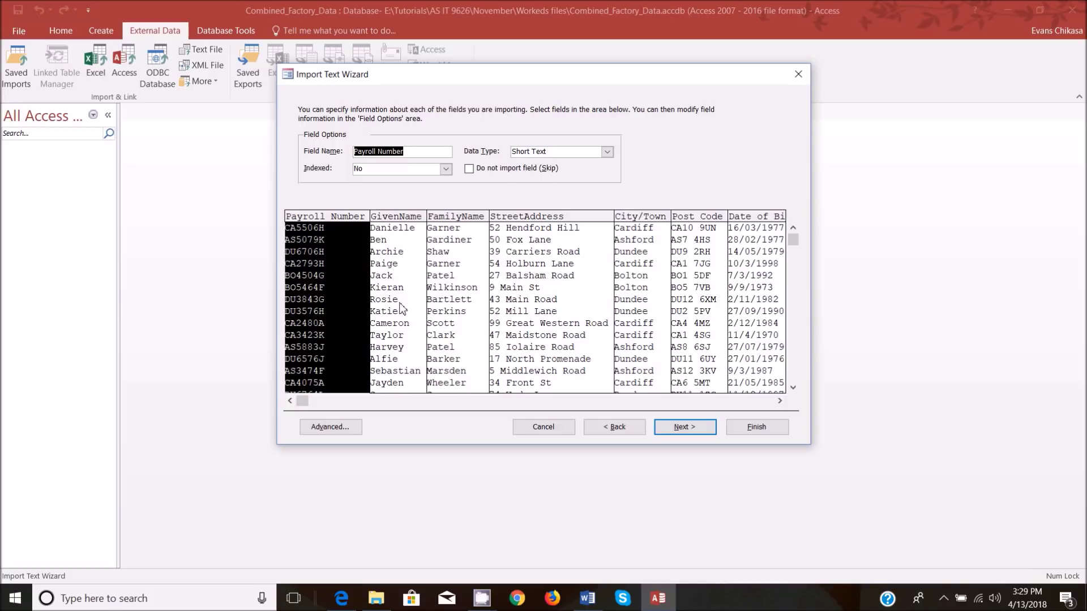
- Switch to the evidence document in Word and review the Employee Table data dictionary under Step 1
left_click(587, 598)
scroll(512, 272, "up", 15)
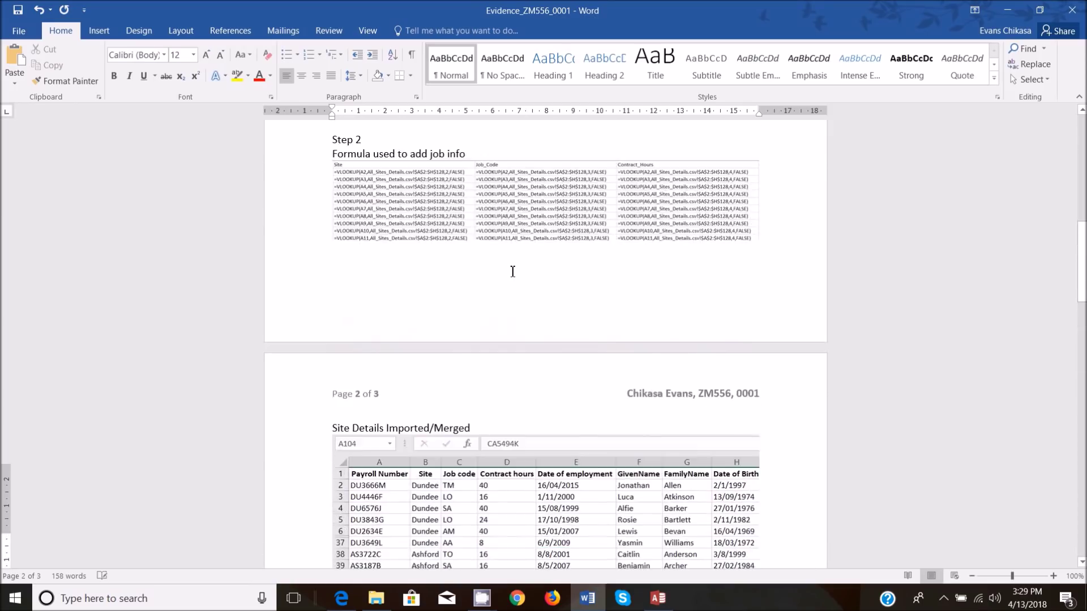
scroll(521, 284, "up", 6)
scroll(450, 313, "down", 1)
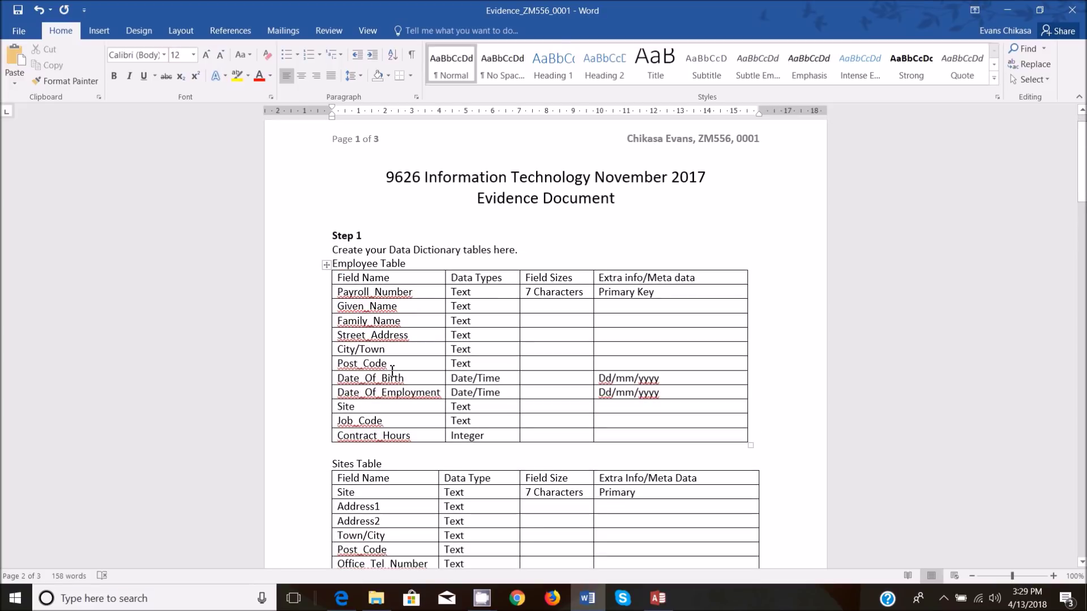
- Switch back to Access and check the import field options of the columns from GivenName through Date of employment
left_click(658, 598)
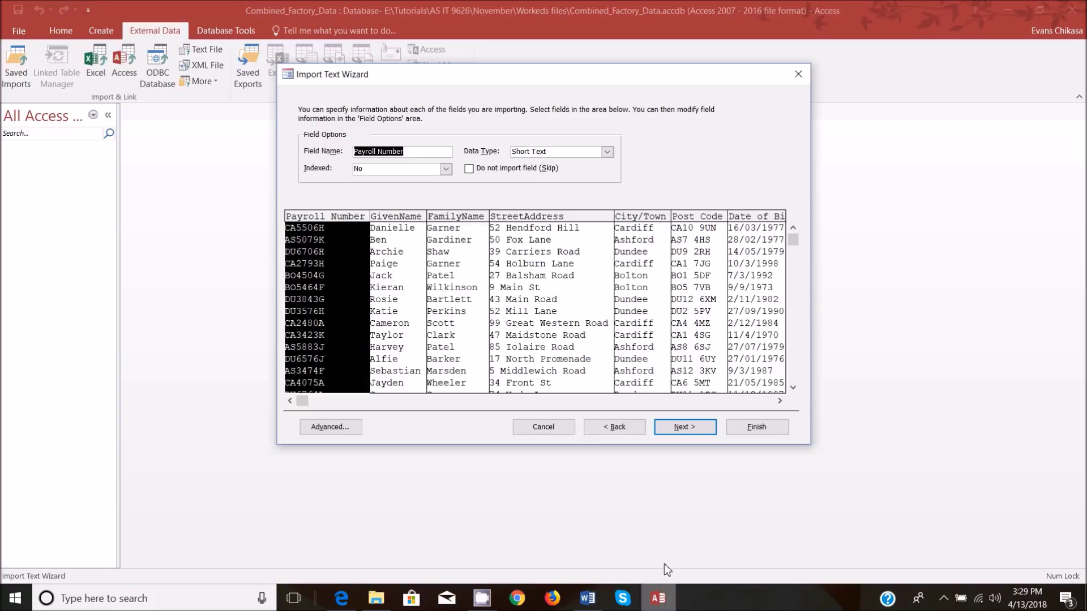
left_click(408, 266)
left_click(455, 274)
left_click(552, 274)
left_click(640, 277)
left_click(679, 276)
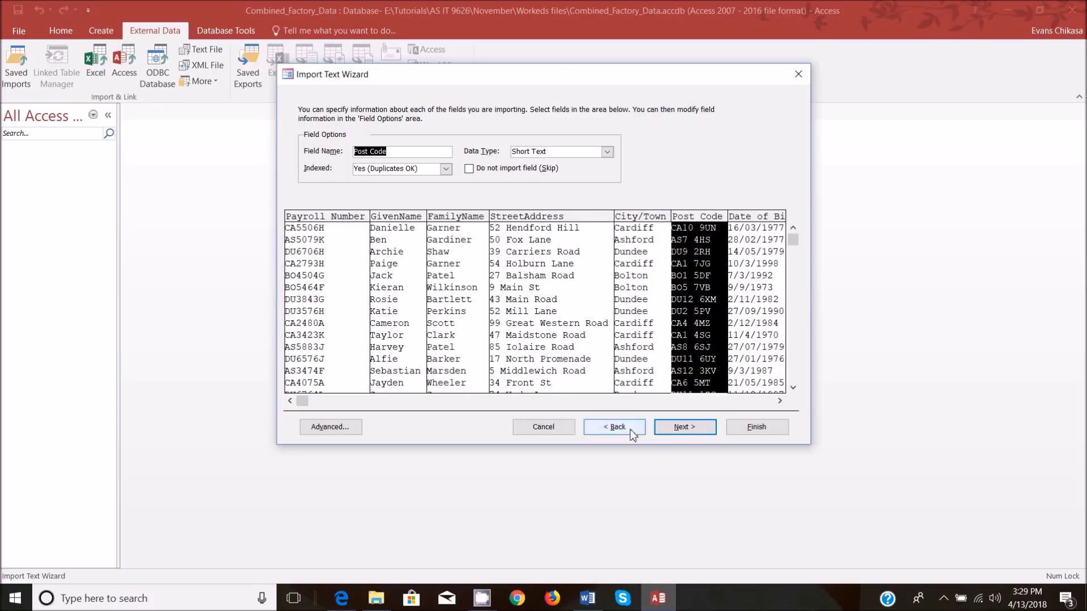
left_click_drag(303, 401, 457, 412)
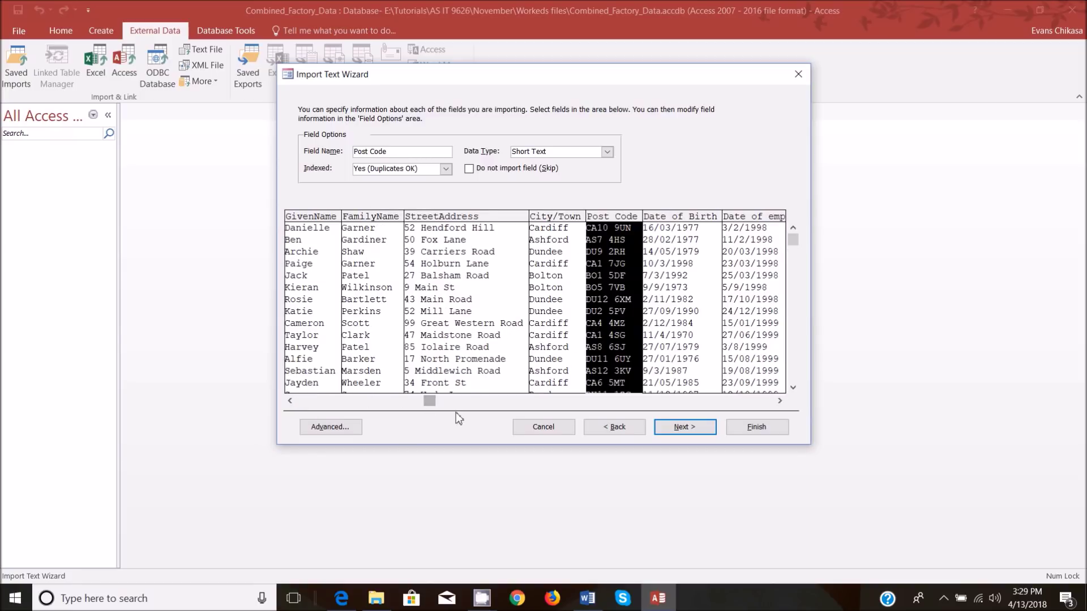
left_click(679, 295)
left_click(736, 286)
left_click(689, 292)
left_click(739, 289)
left_click(686, 288)
left_click(726, 279)
left_click(674, 290)
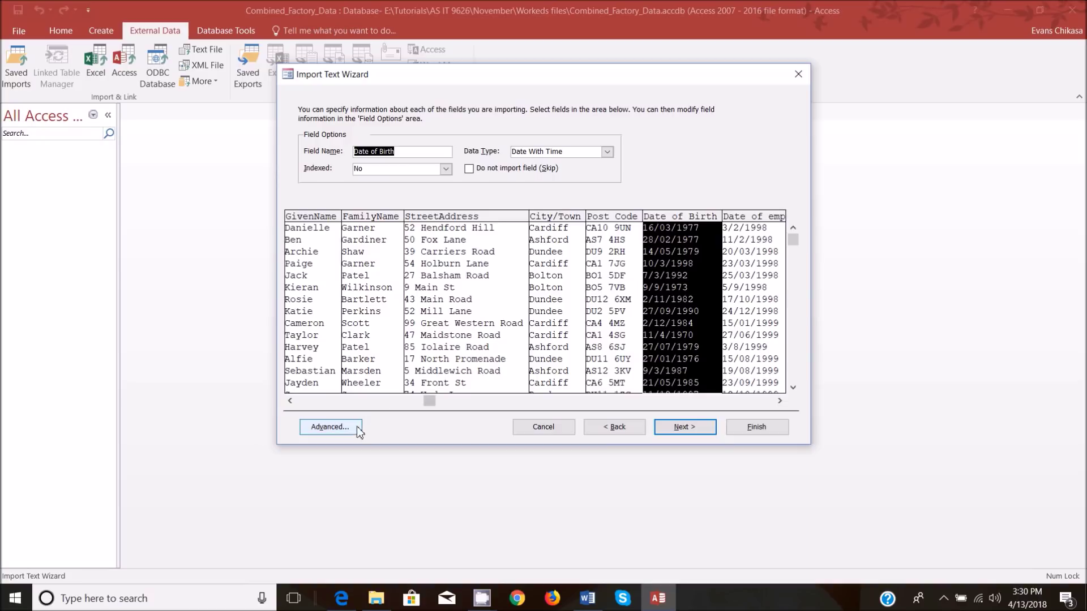
- Enable leading zeros in dates in the advanced import specification for All_Employee_Data
left_click(339, 429)
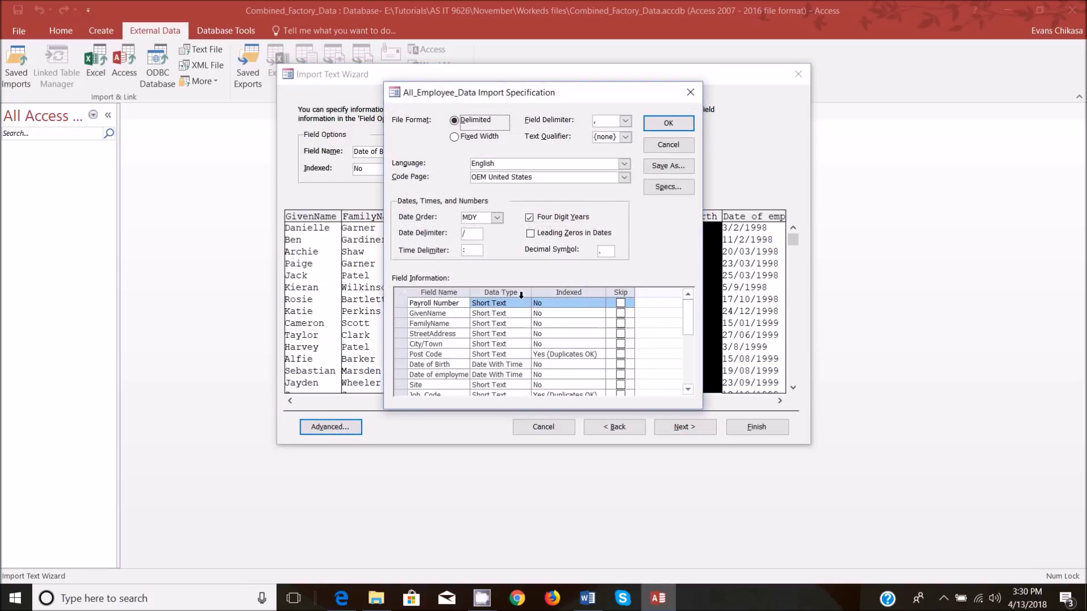
left_click(530, 234)
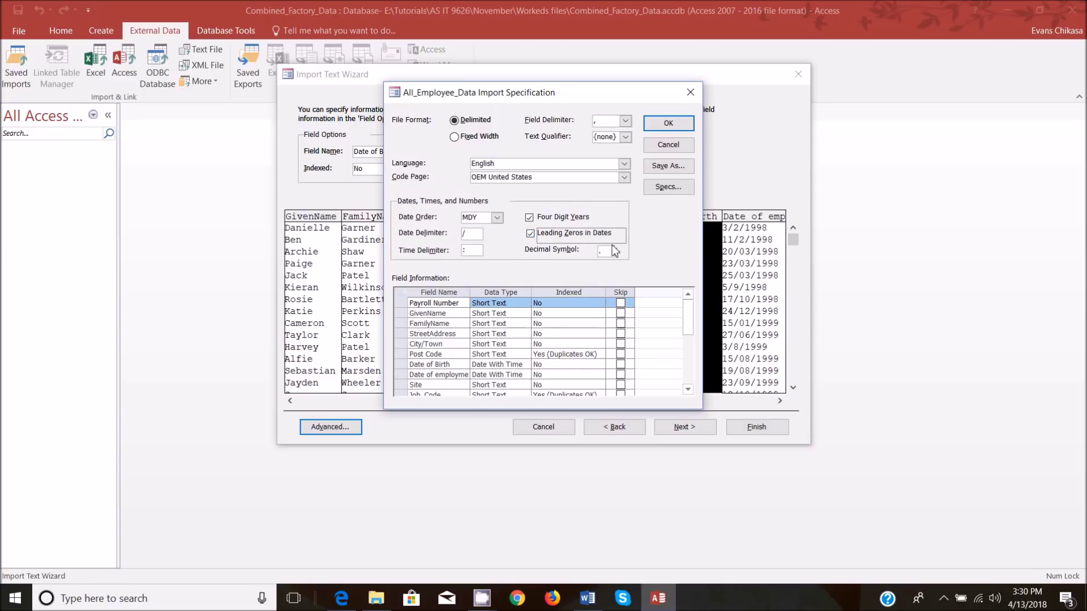
left_click(653, 125)
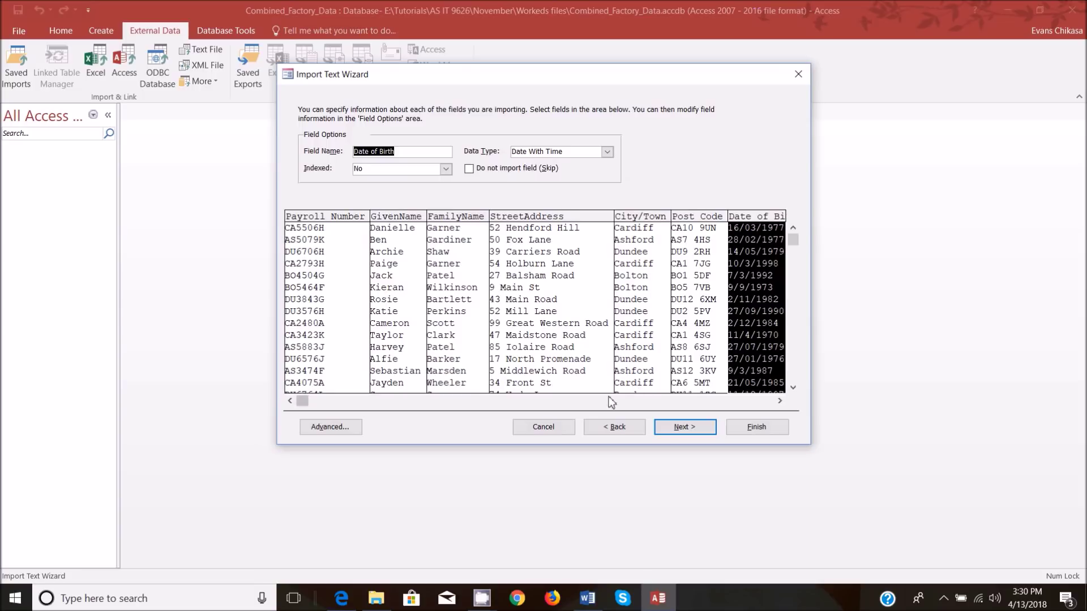
- Check the import field options of the Date of employment, Site, Job_Code and Contract_Hours columns
left_click(779, 402)
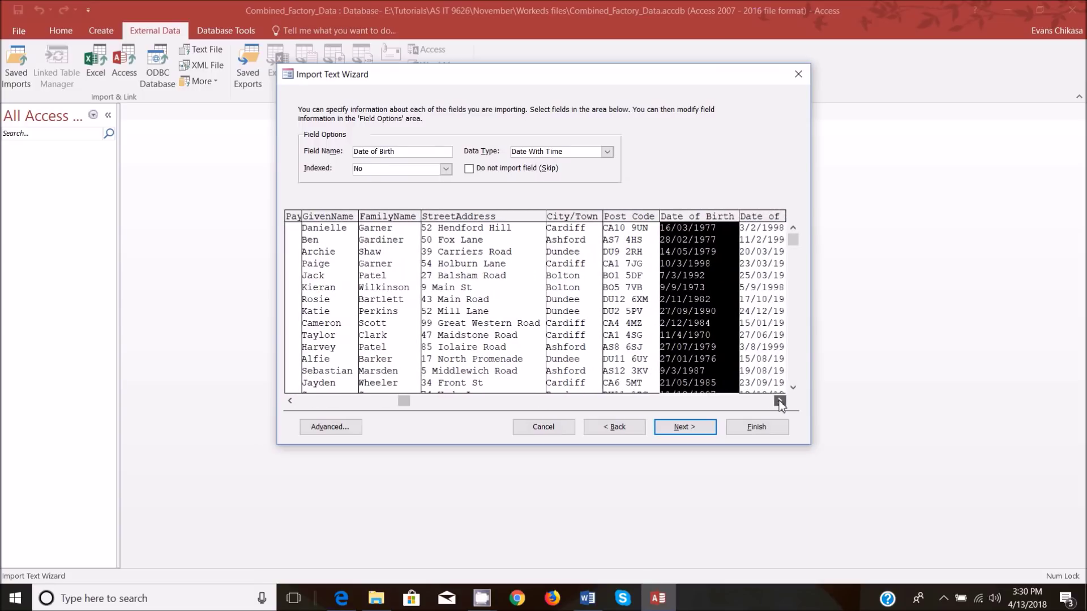
left_click(779, 402)
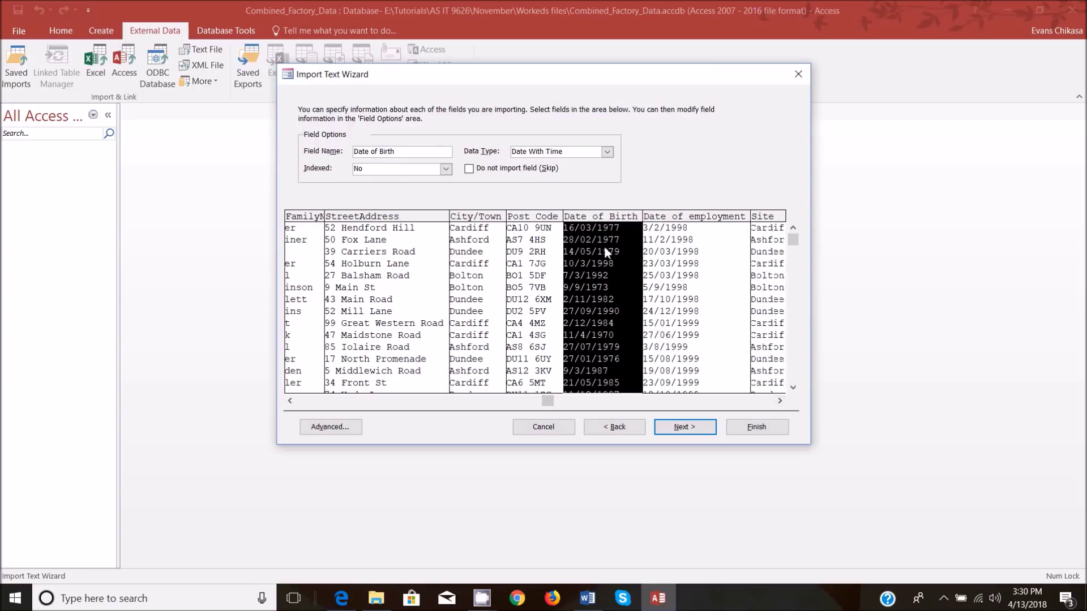
left_click(674, 246)
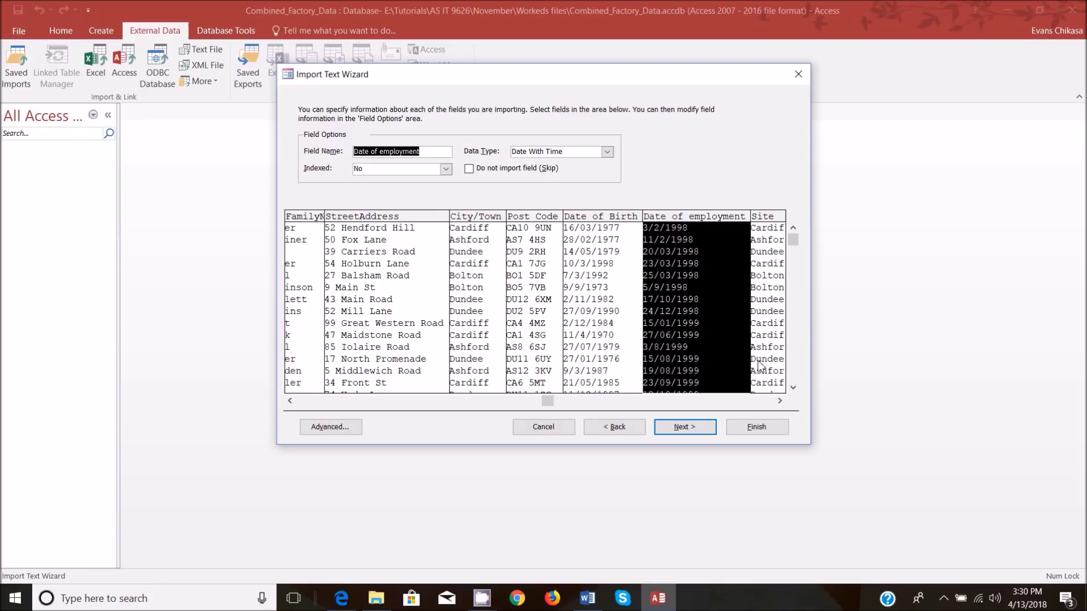
left_click(779, 402)
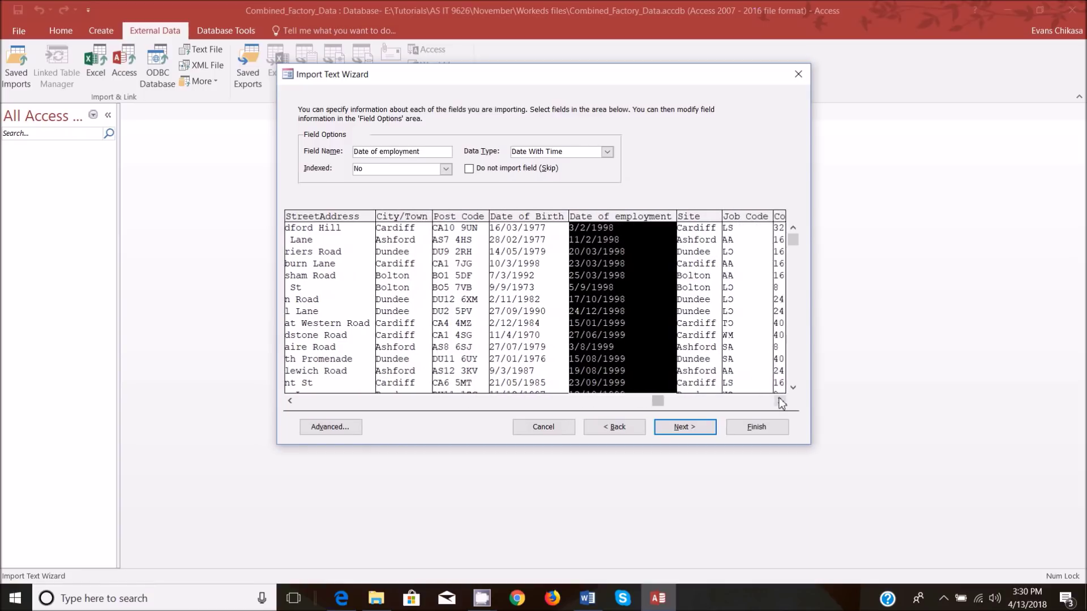
left_click(779, 402)
left_click(631, 270)
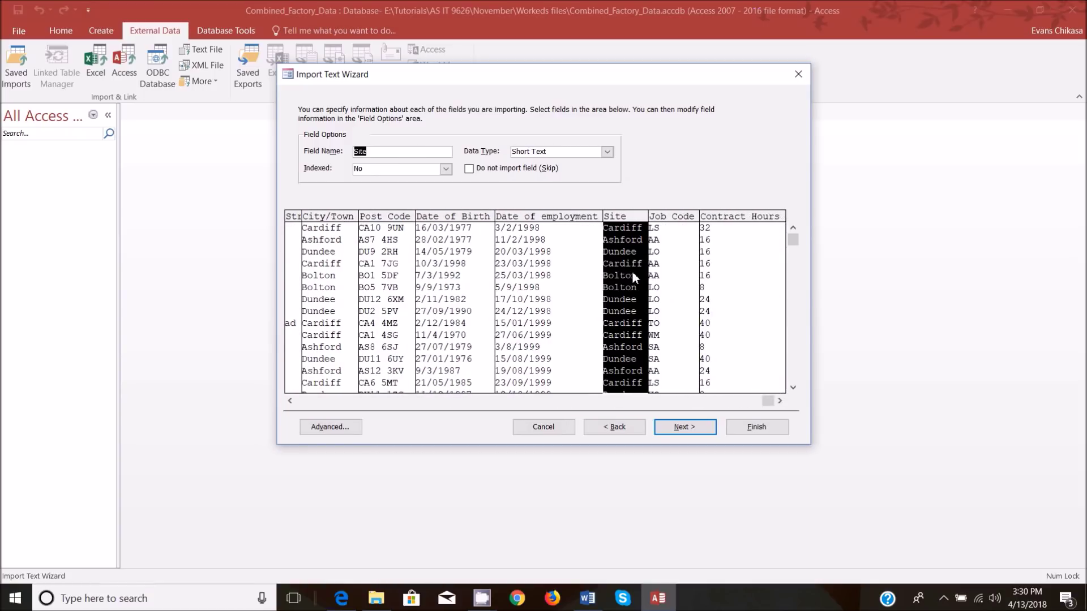
left_click(665, 277)
left_click(711, 281)
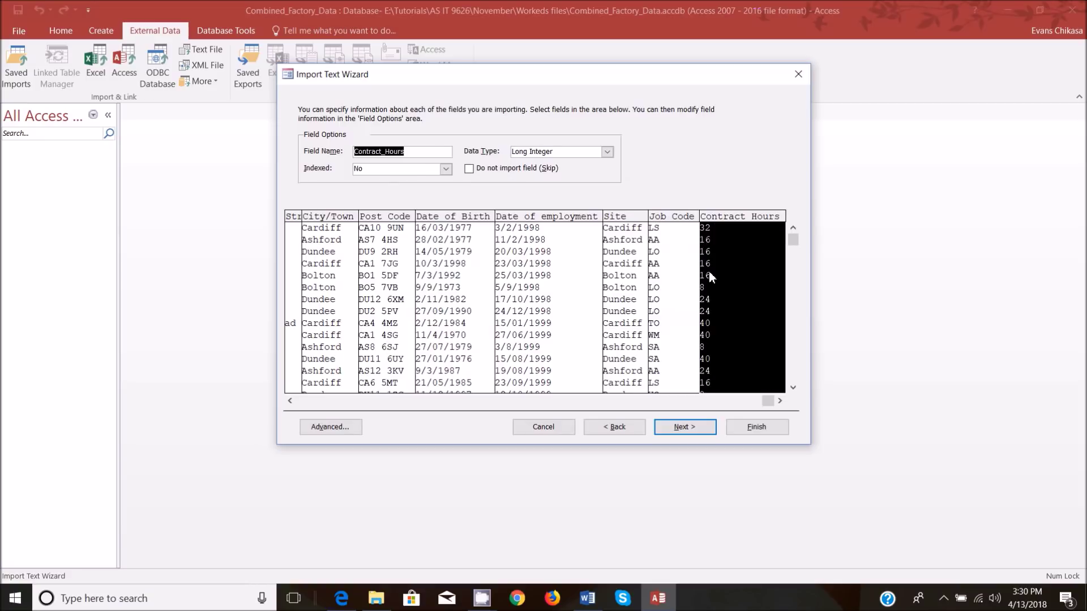
- Check the Contract_Hours data type in the Word evidence document, then return to Access and set that import field's data type to Integer
mouse_move(339, 598)
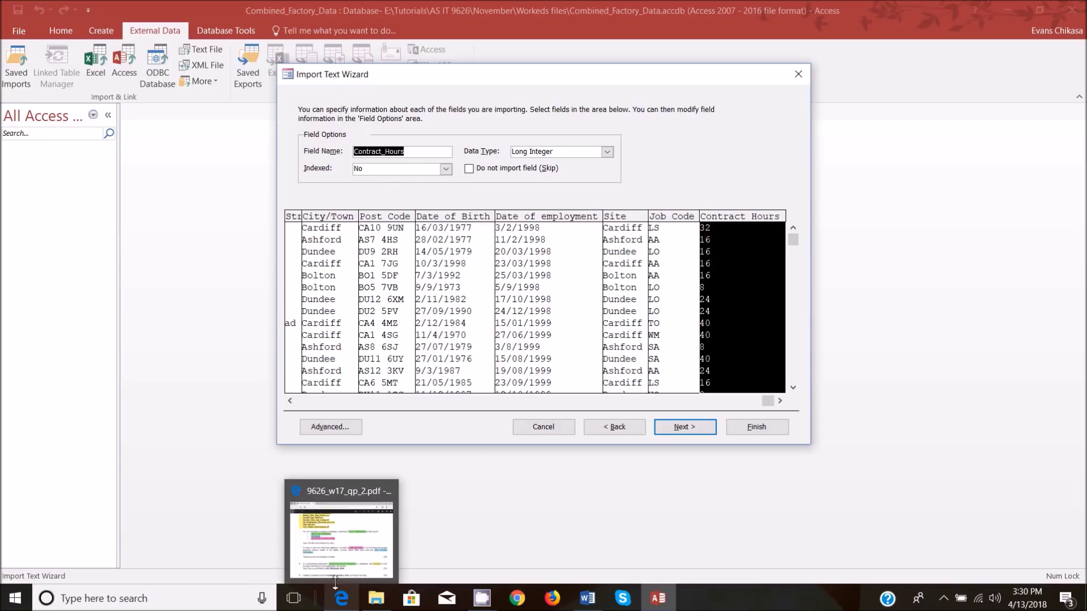
left_click(371, 501)
mouse_move(587, 598)
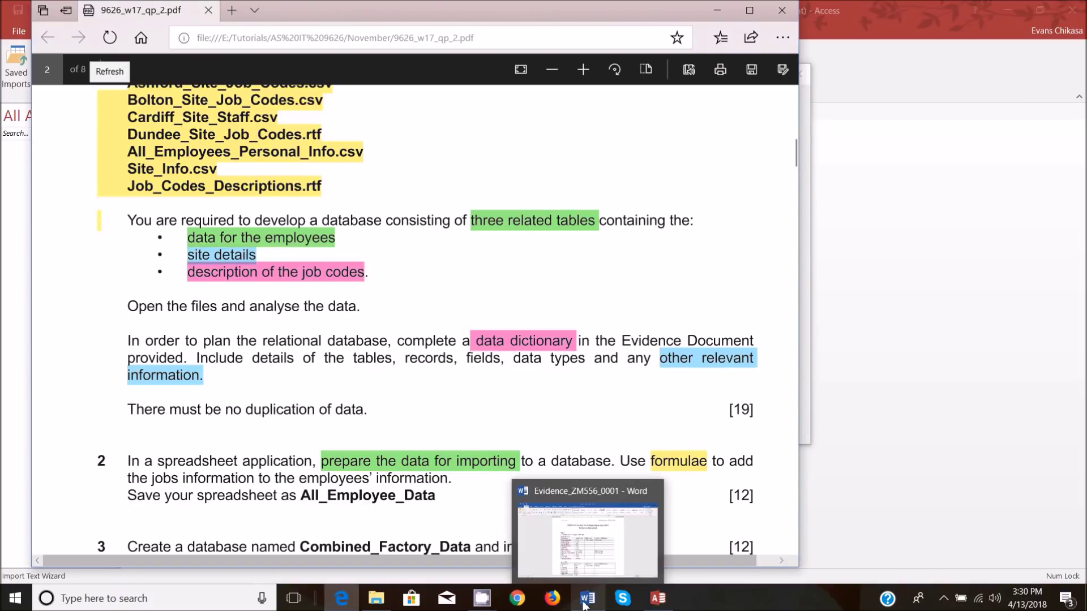
left_click(537, 532)
left_click_drag(494, 435, 452, 435)
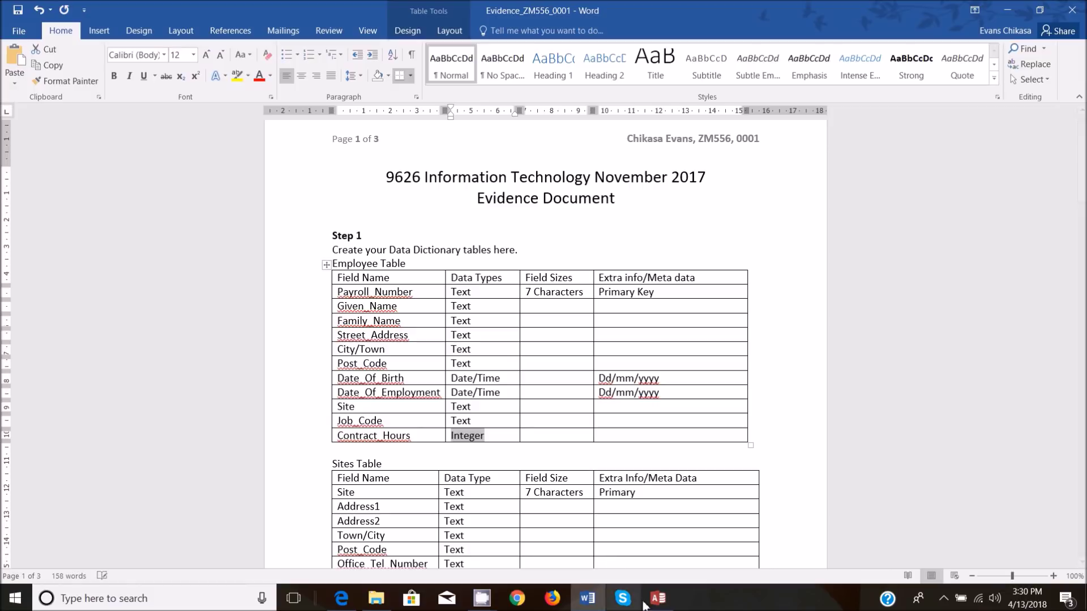
left_click(658, 598)
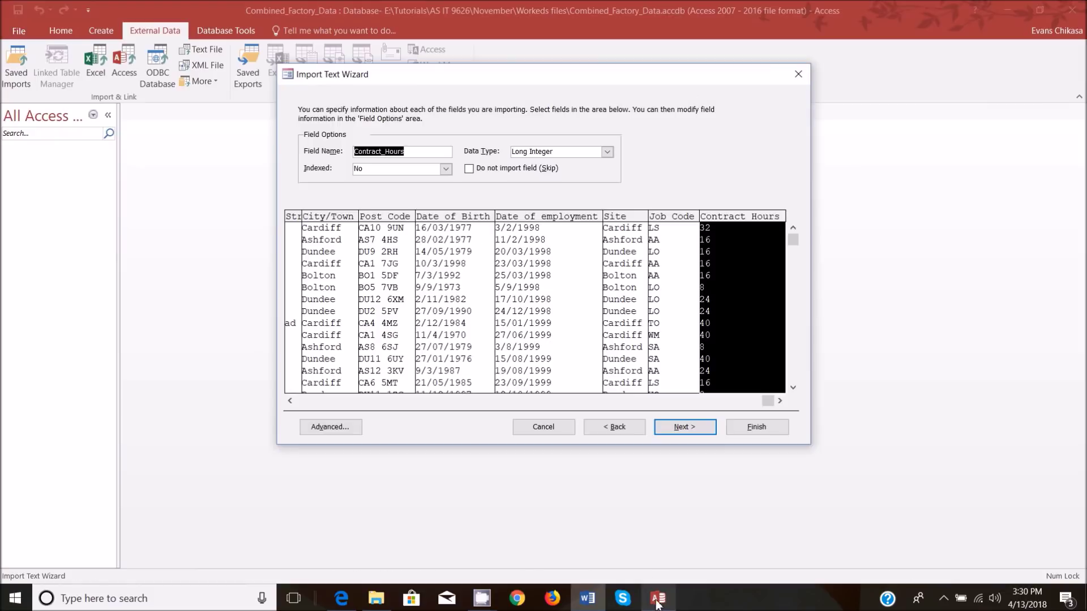
left_click(606, 151)
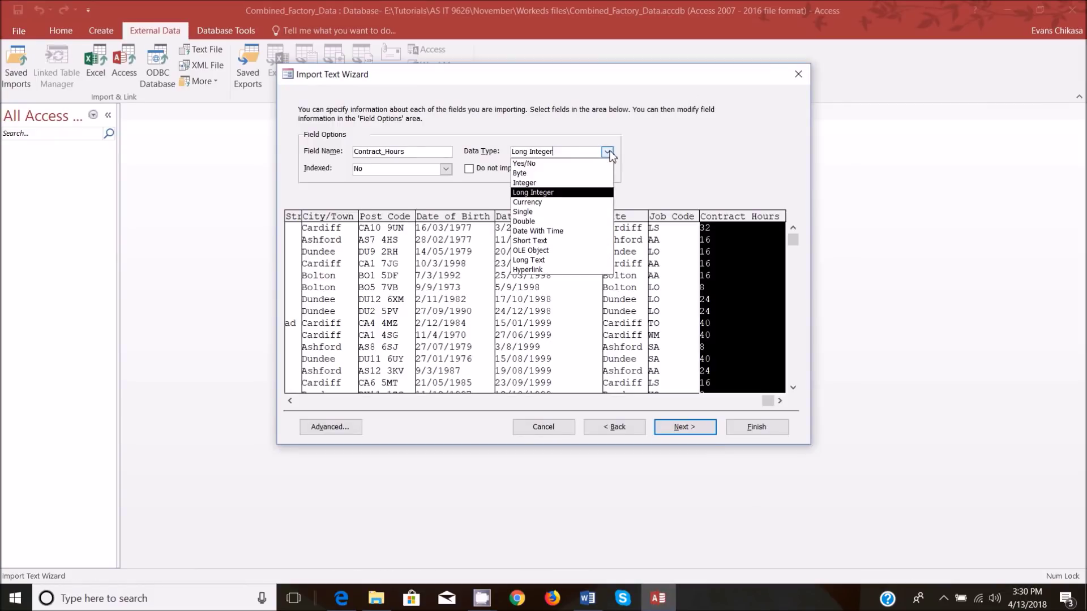
left_click(543, 183)
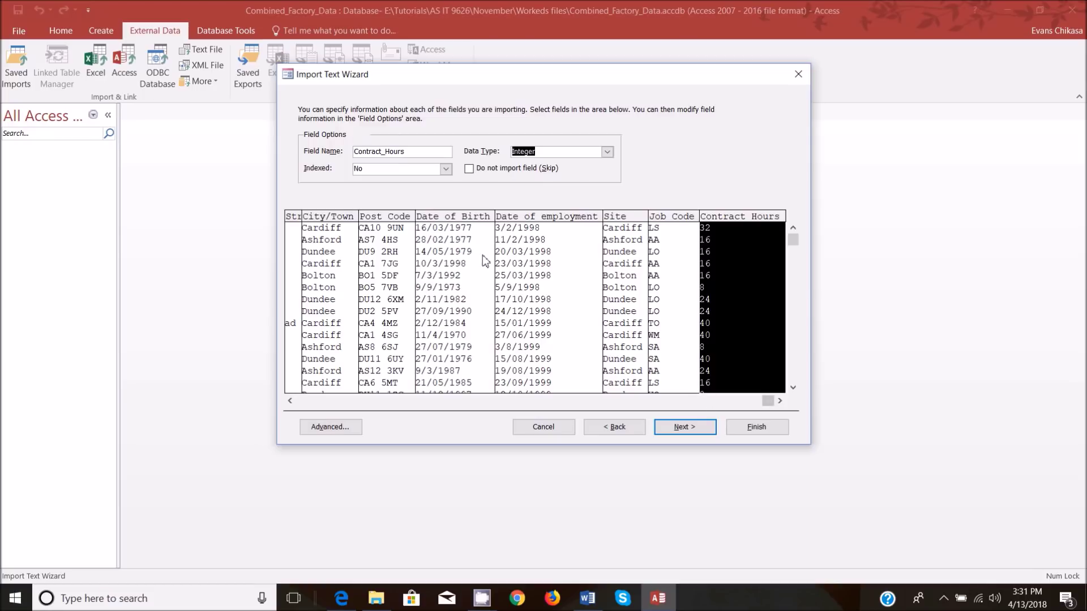
- Choose Payroll Number as the primary key and finish importing All_Employee_Data without saving the import steps
left_click(684, 427)
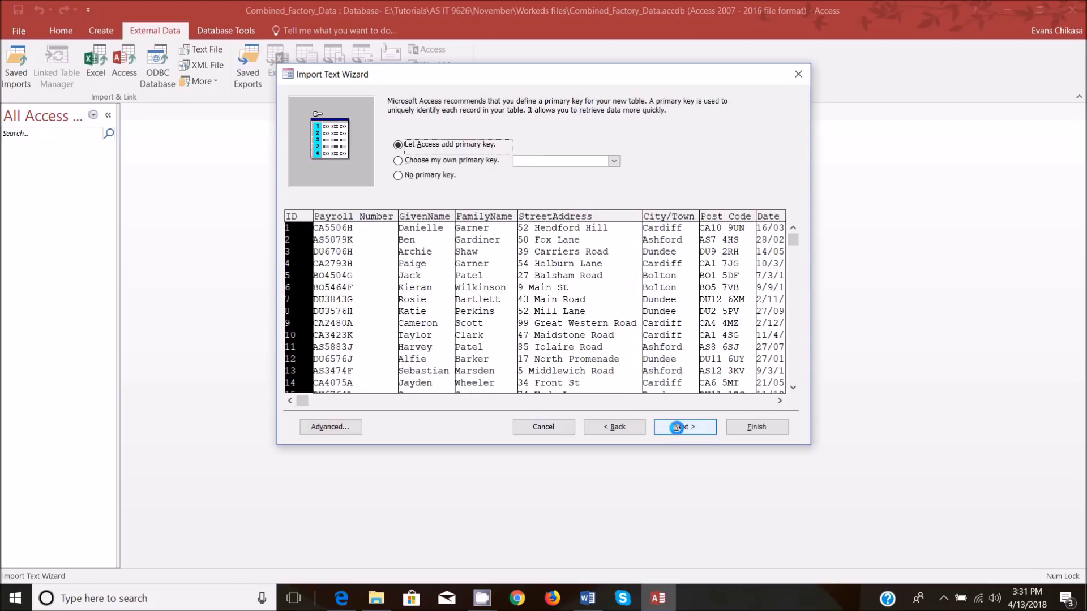
left_click(467, 161)
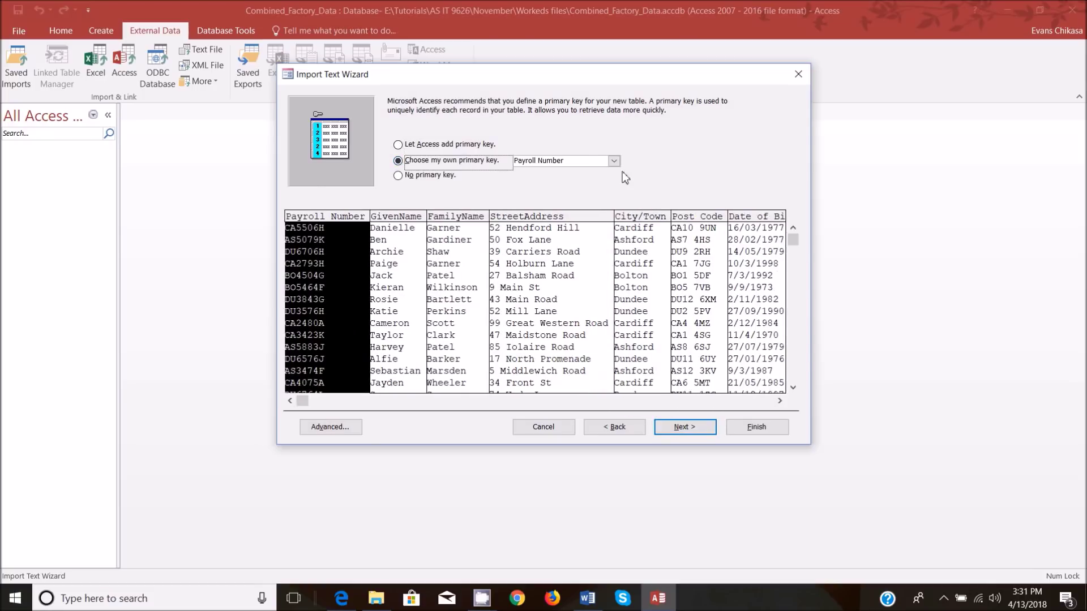
left_click(672, 430)
left_click(765, 428)
left_click(759, 473)
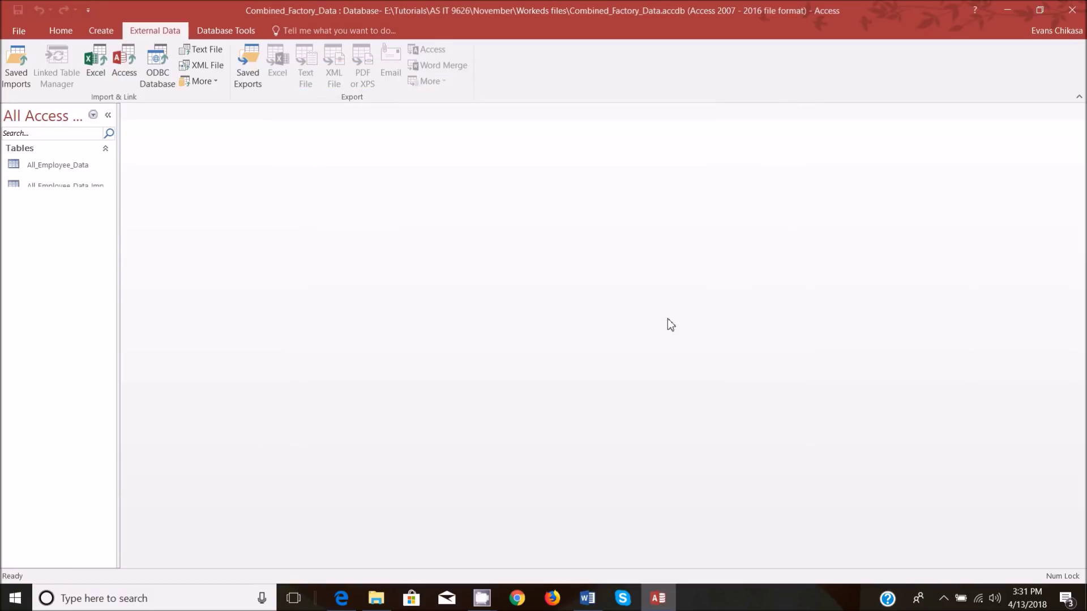
- Start a text file import of Site_Info.csv from the November folder's Task 1 folder into a new table
left_click(212, 49)
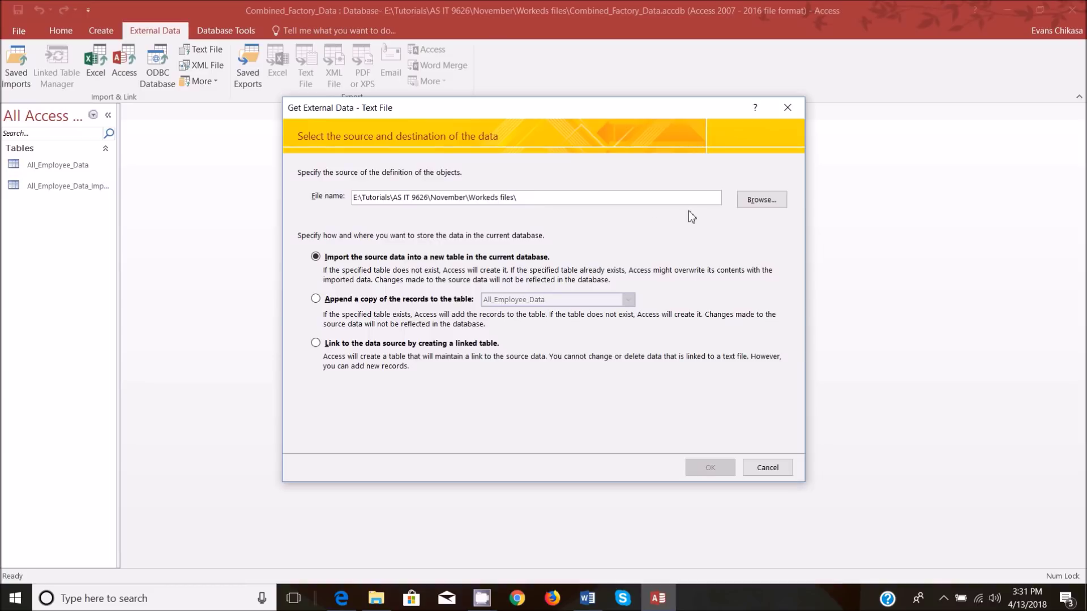
left_click(745, 201)
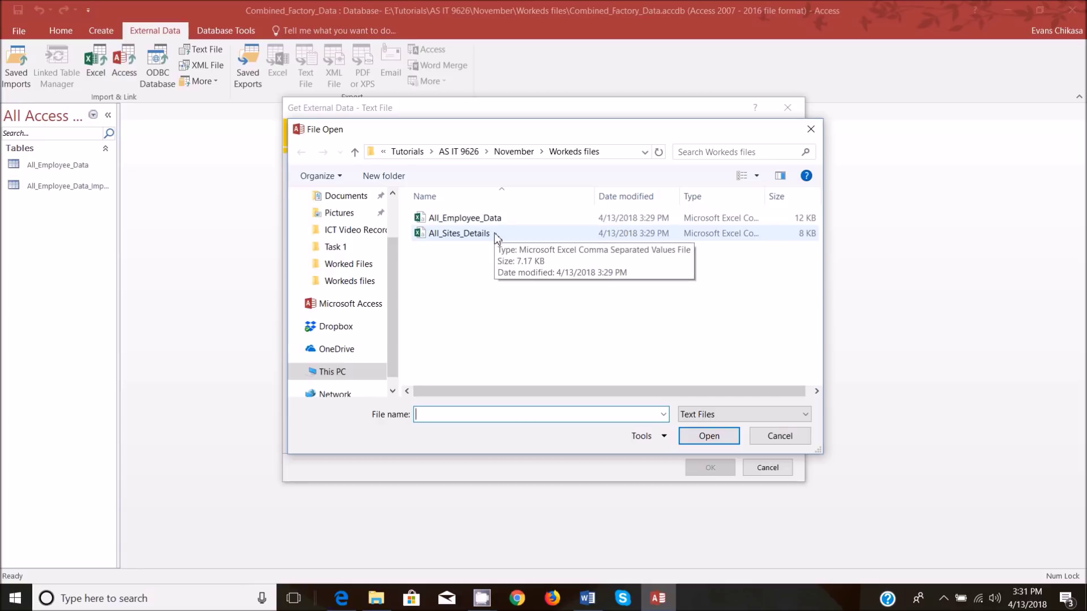
left_click(514, 151)
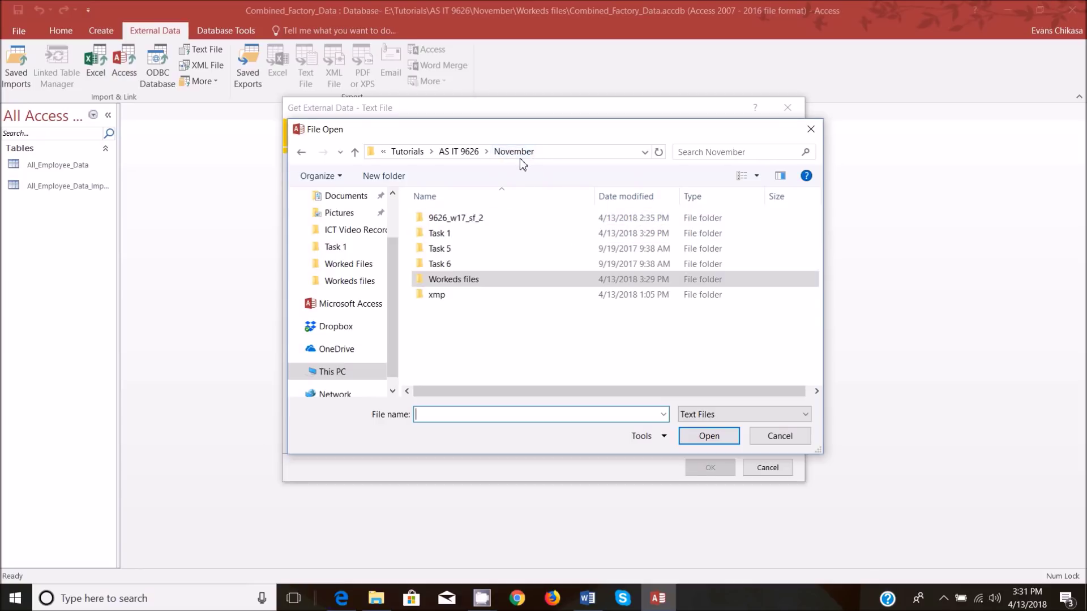
double_click(473, 237)
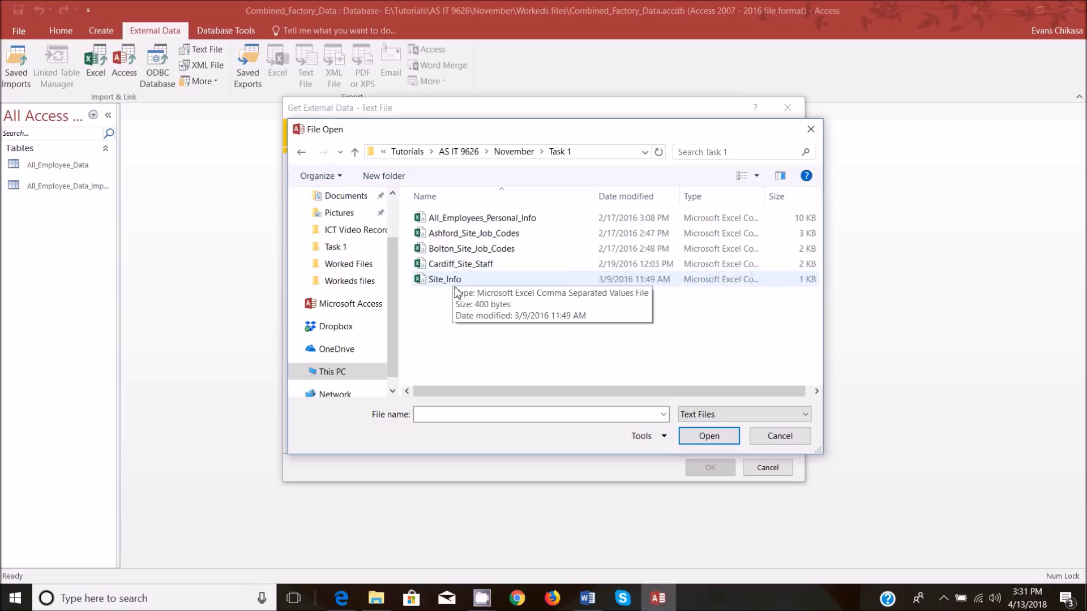
left_click(442, 281)
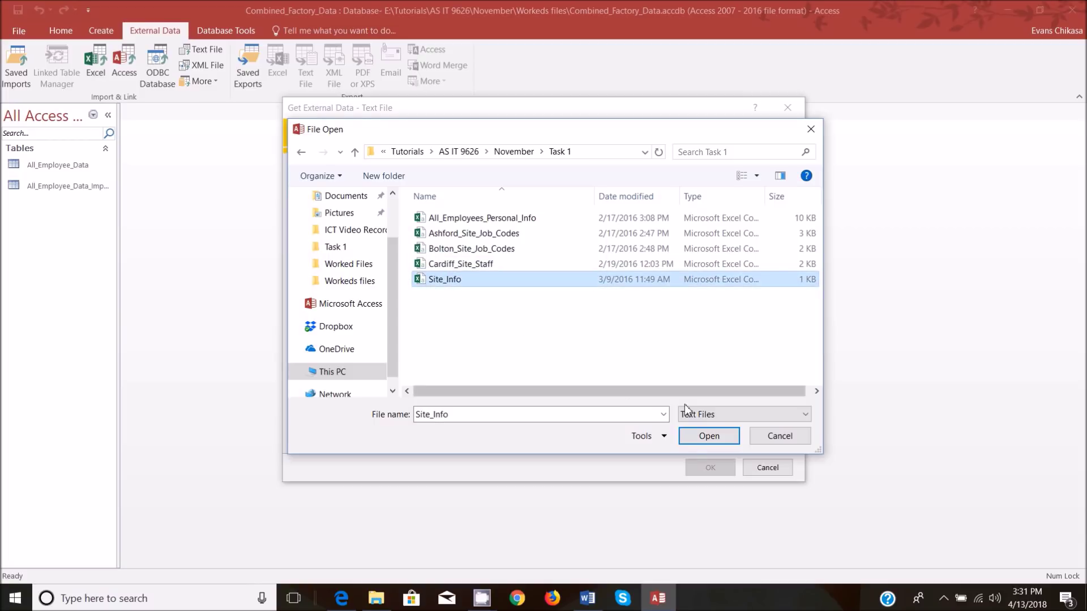
left_click(694, 442)
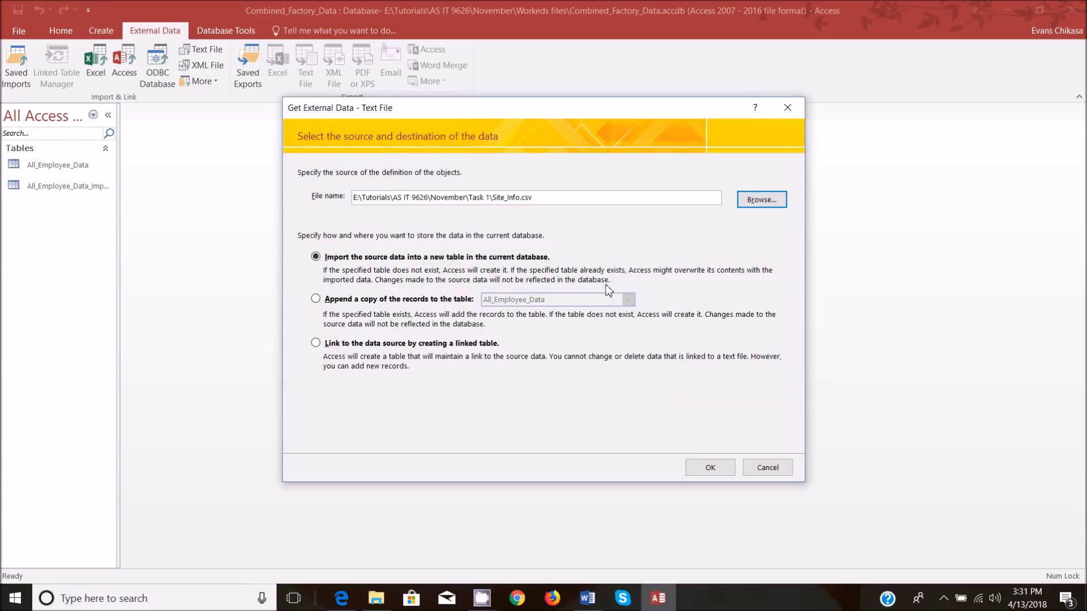
left_click(710, 468)
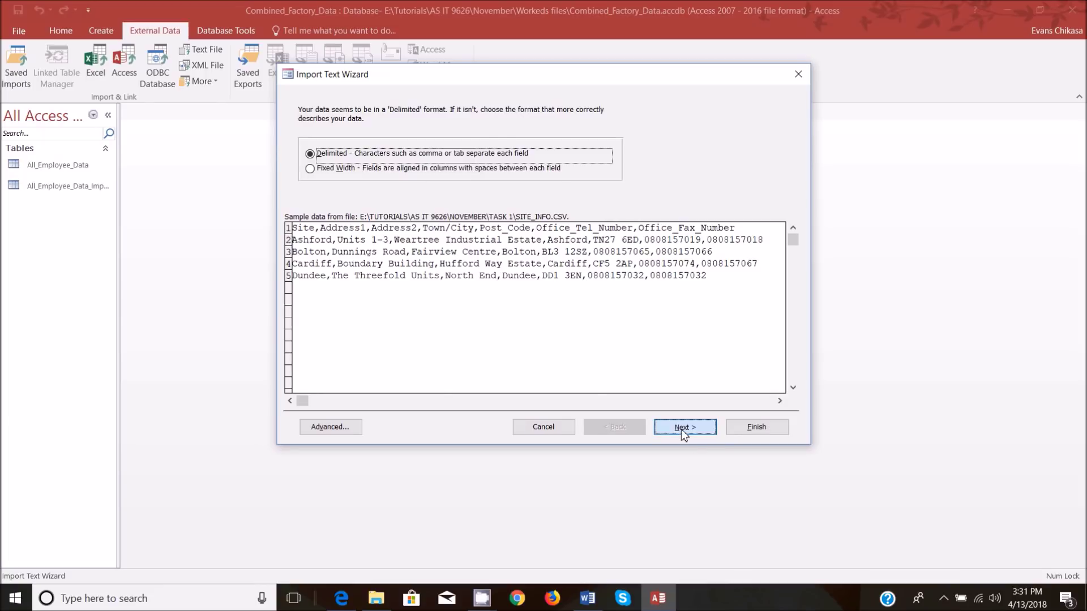
- Keep the delimited format with comma separators for Site_Info and mark the first row as containing field names
left_click(686, 428)
left_click(391, 182)
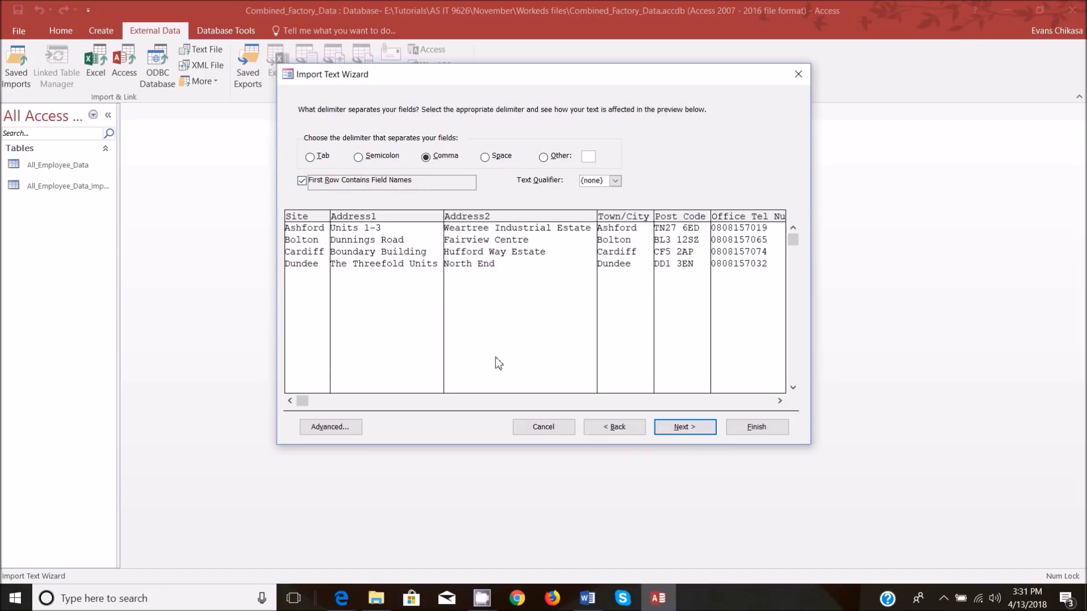
left_click(303, 400)
left_click_drag(303, 399, 467, 400)
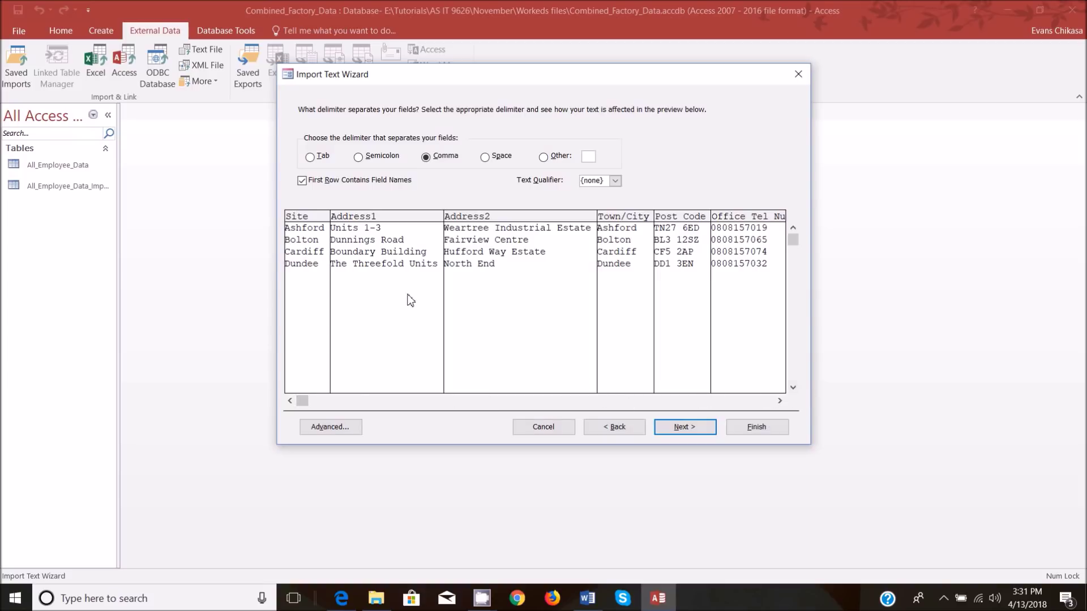
- Check the Site_Info import field options of the columns from Site through Office_Fax_Number
left_click(667, 427)
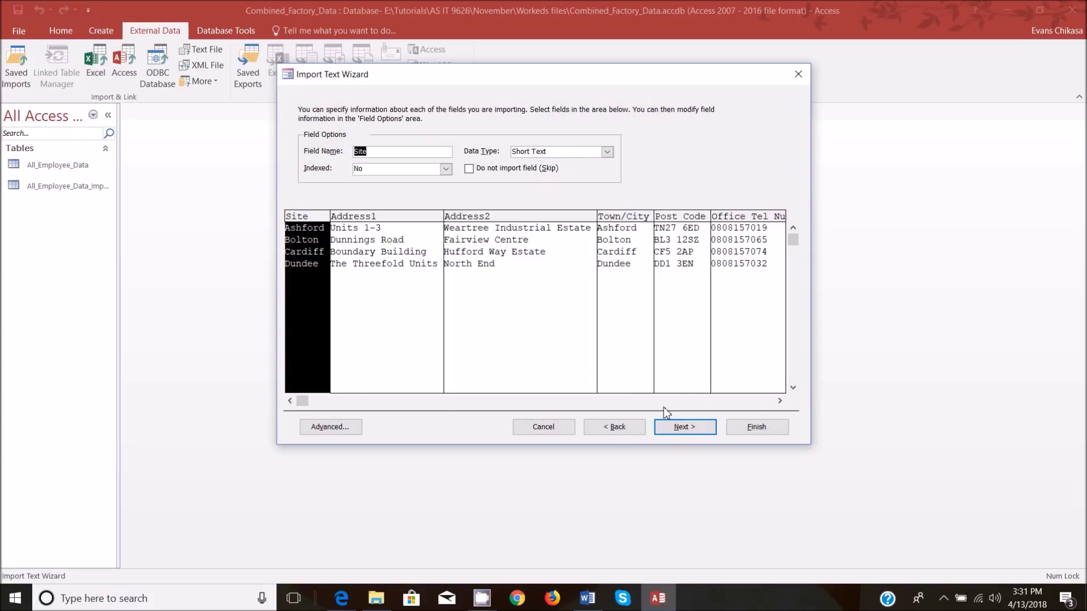
left_click(391, 253)
left_click(481, 253)
left_click(641, 256)
left_click(685, 256)
left_click(750, 257)
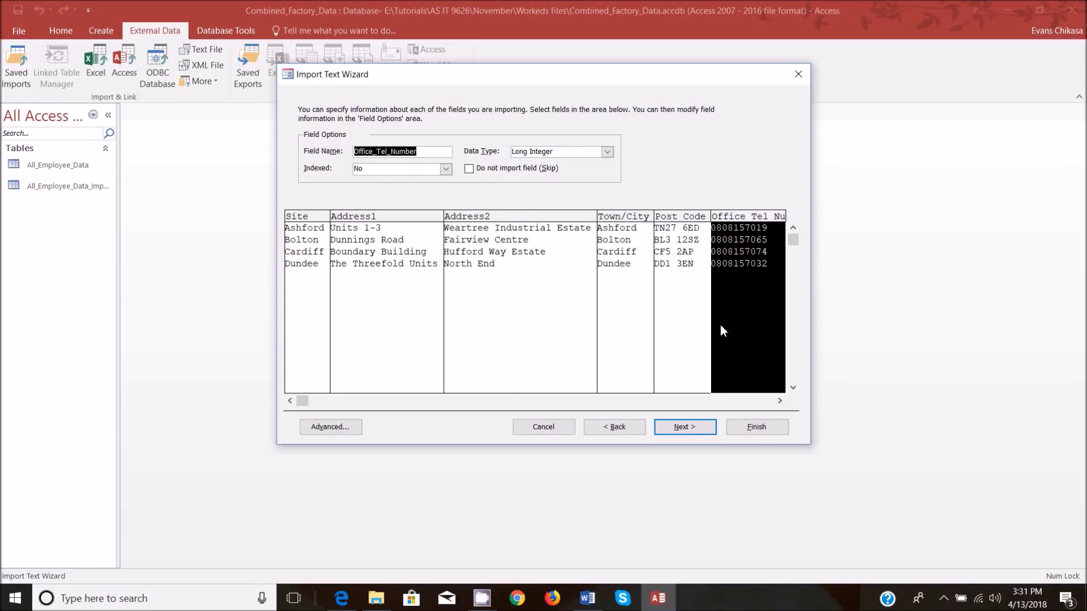
left_click(785, 403)
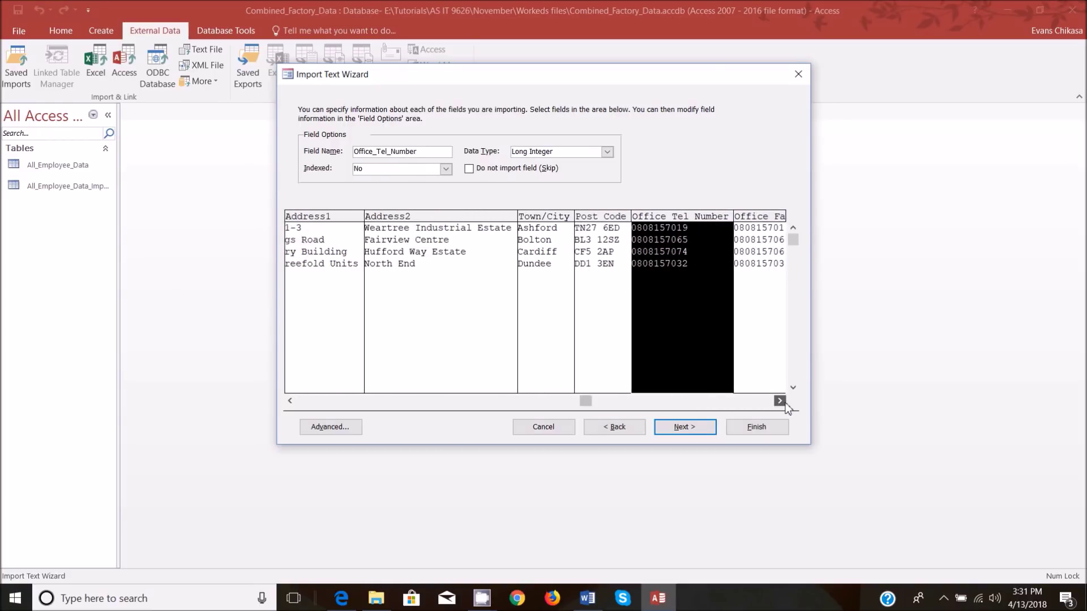
left_click(735, 280)
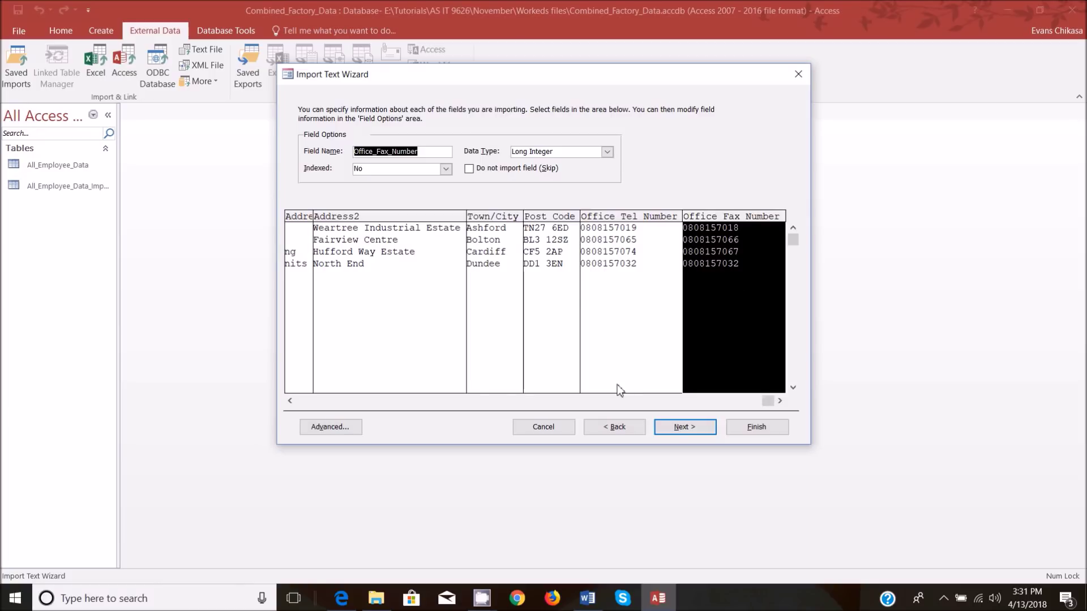
- Choose Site as the primary key and finish importing into the Site_Info table without saving the import steps
left_click(684, 427)
left_click(482, 161)
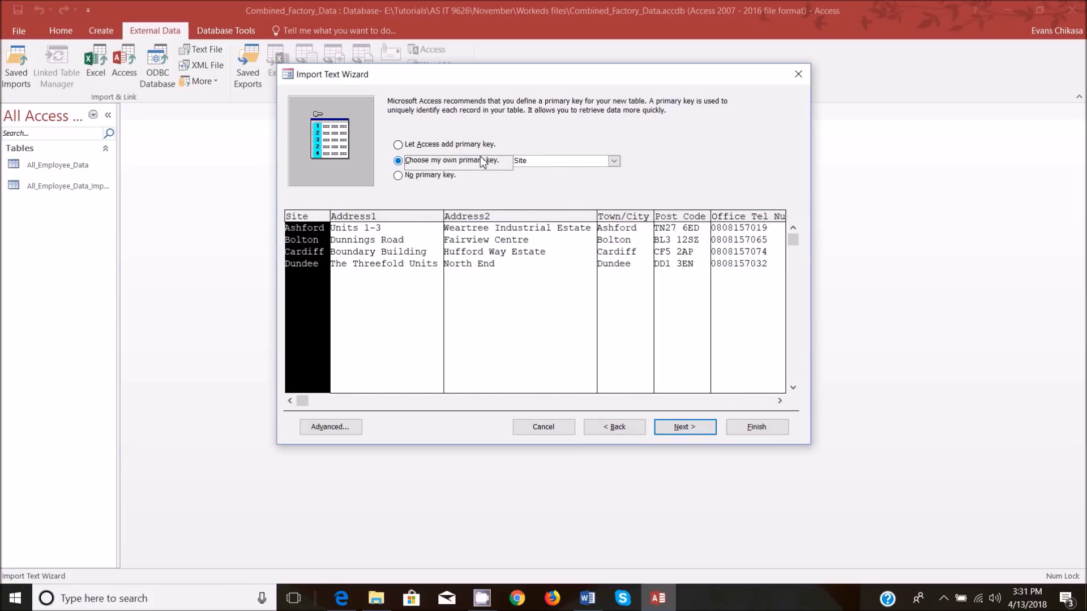
left_click(684, 426)
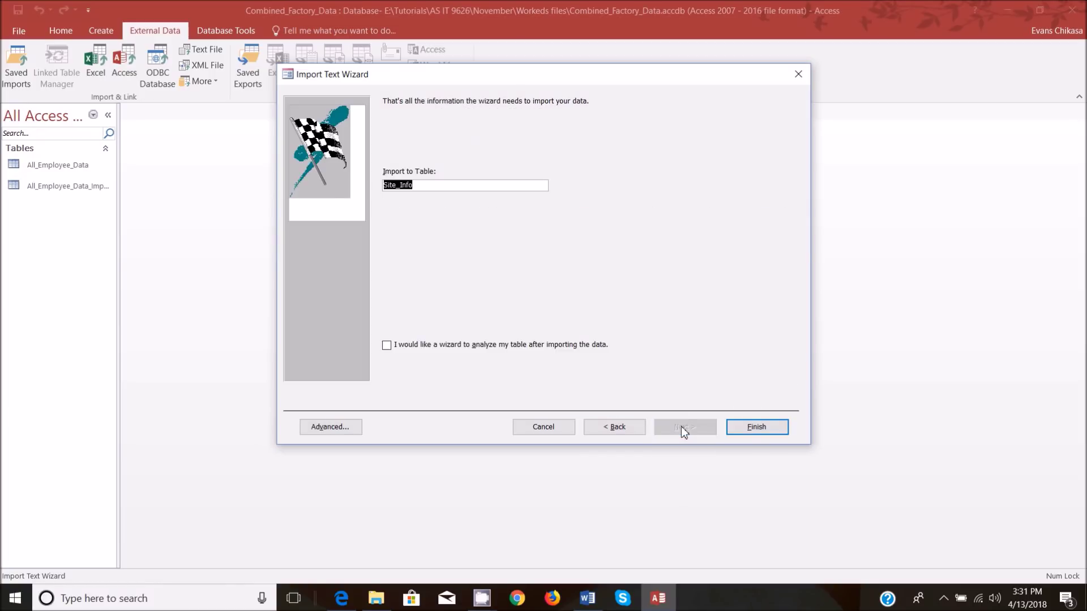
left_click(758, 427)
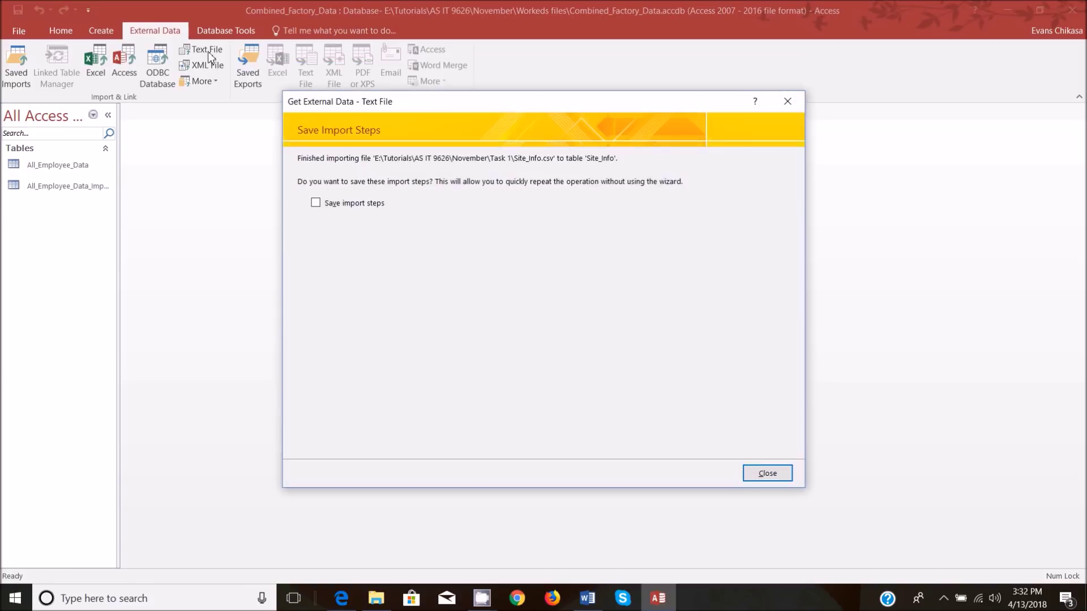
left_click(766, 474)
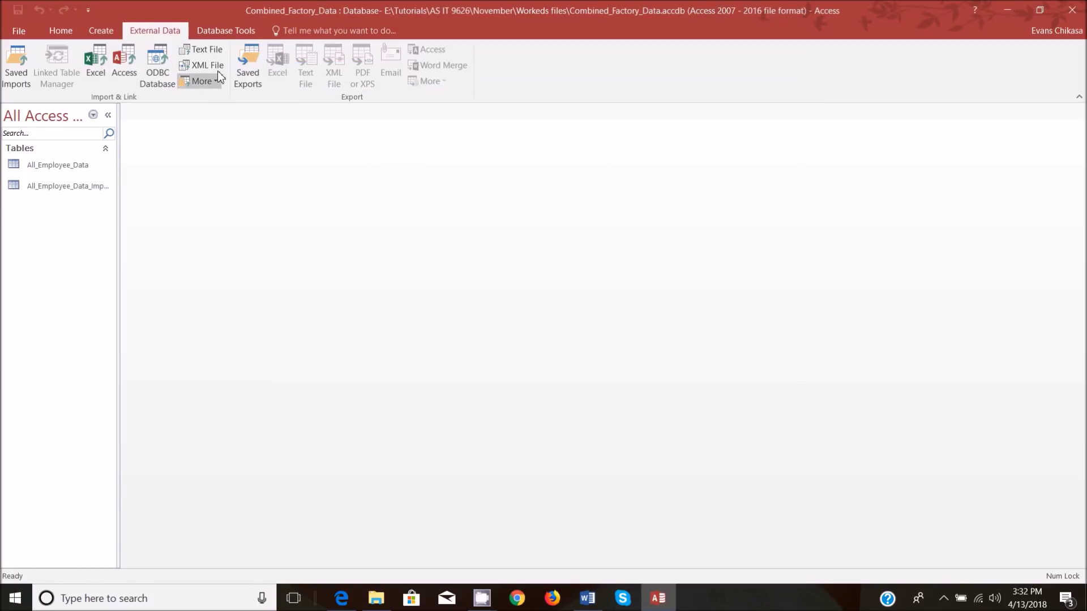
- Browse for another text file to import, check the required tables in the 9626_w17_qp_2 question paper, and return to Access
left_click(215, 49)
left_click(739, 199)
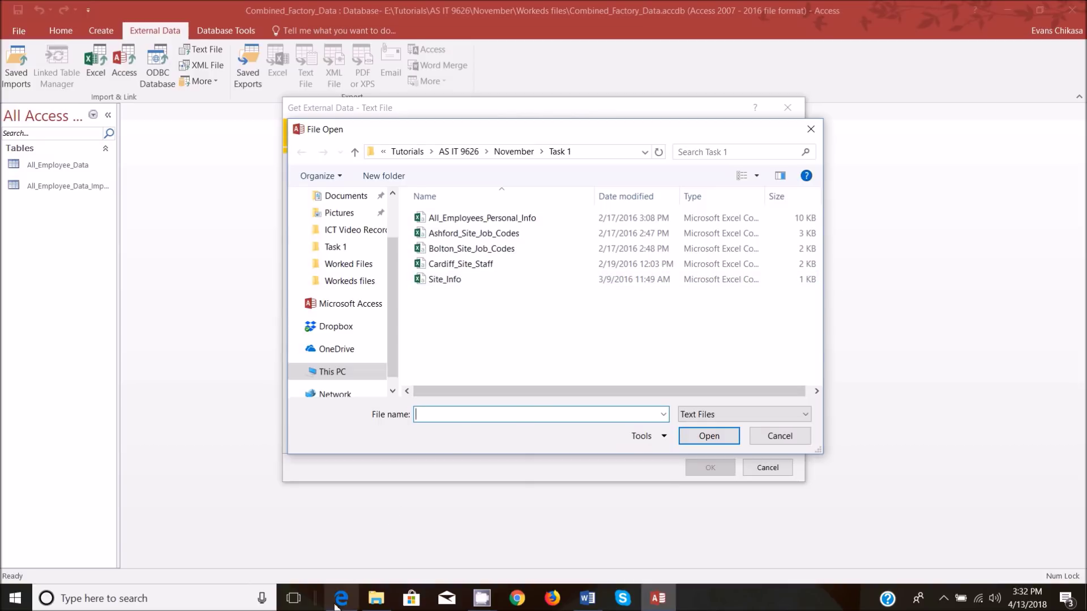
mouse_move(377, 599)
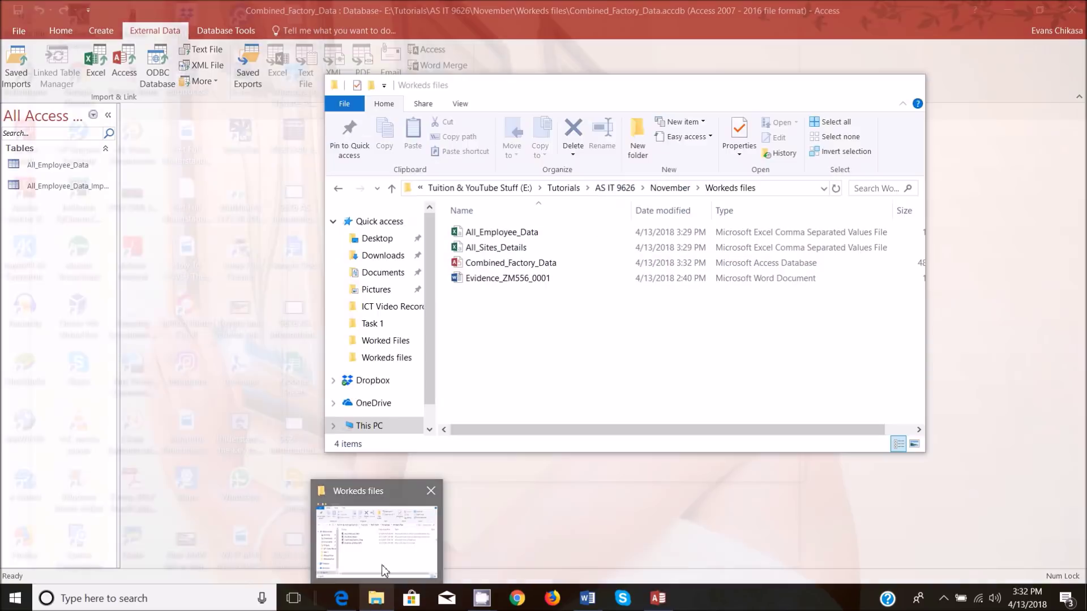
left_click(381, 569)
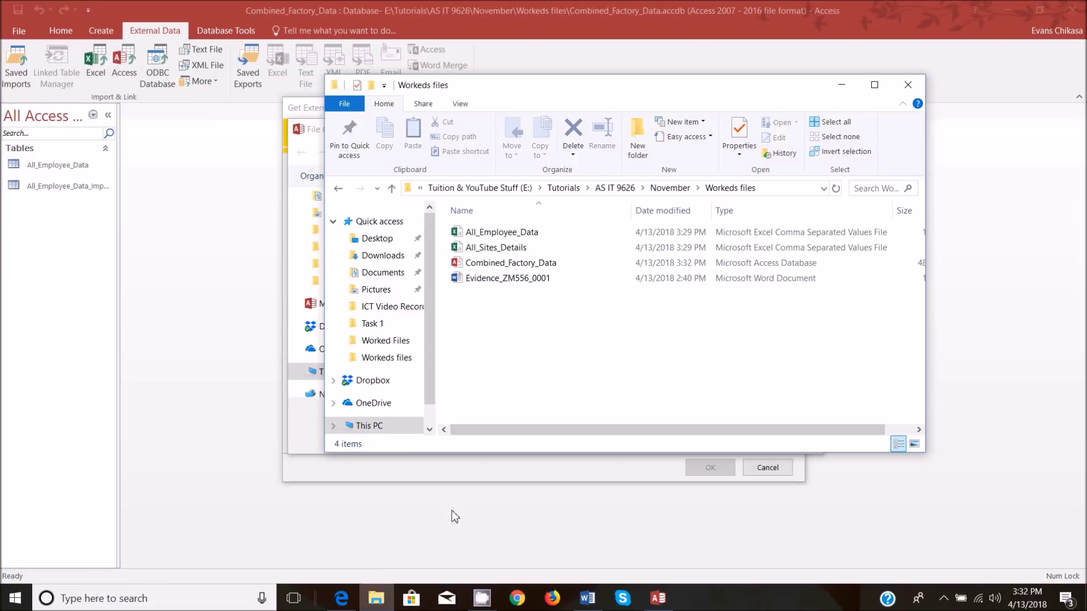
left_click(342, 598)
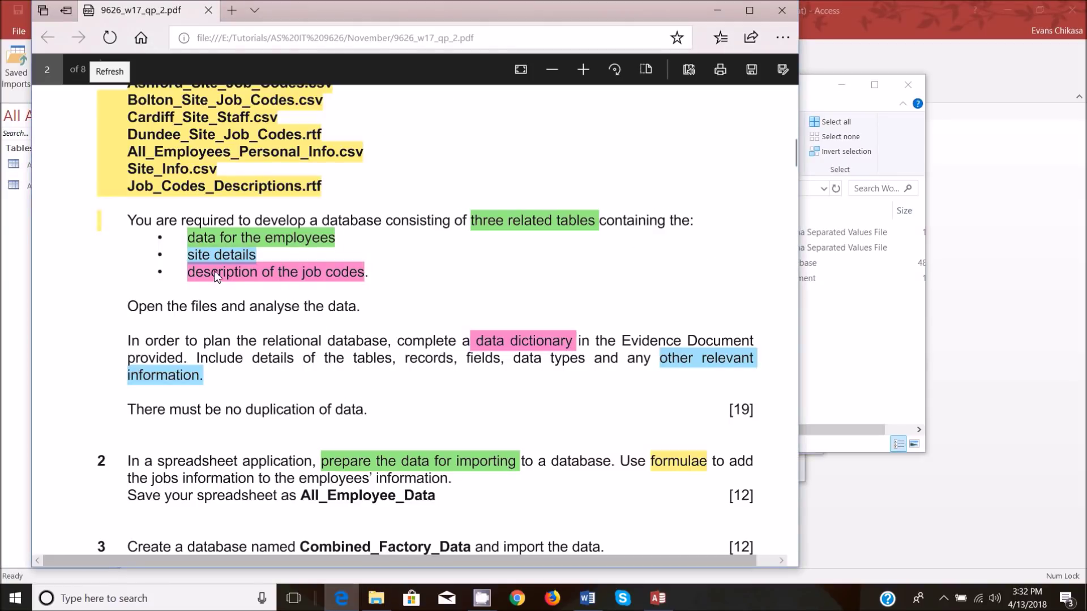
left_click(657, 600)
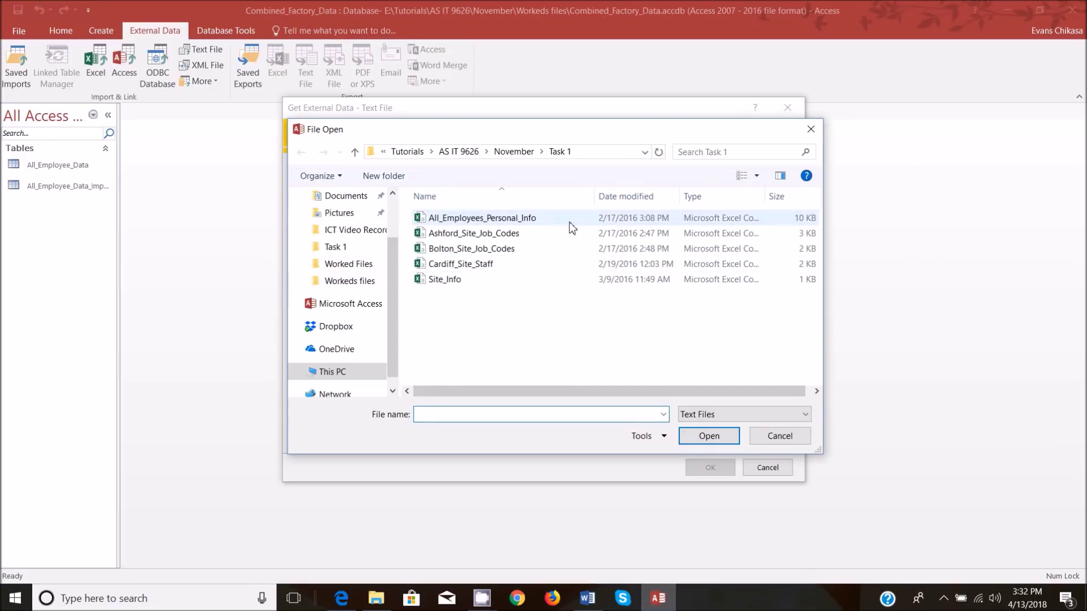
- Switch to File Explorer and open Job_Codes_Descriptions from the November folder's Task 1 folder in Word
mouse_move(367, 604)
left_click(362, 541)
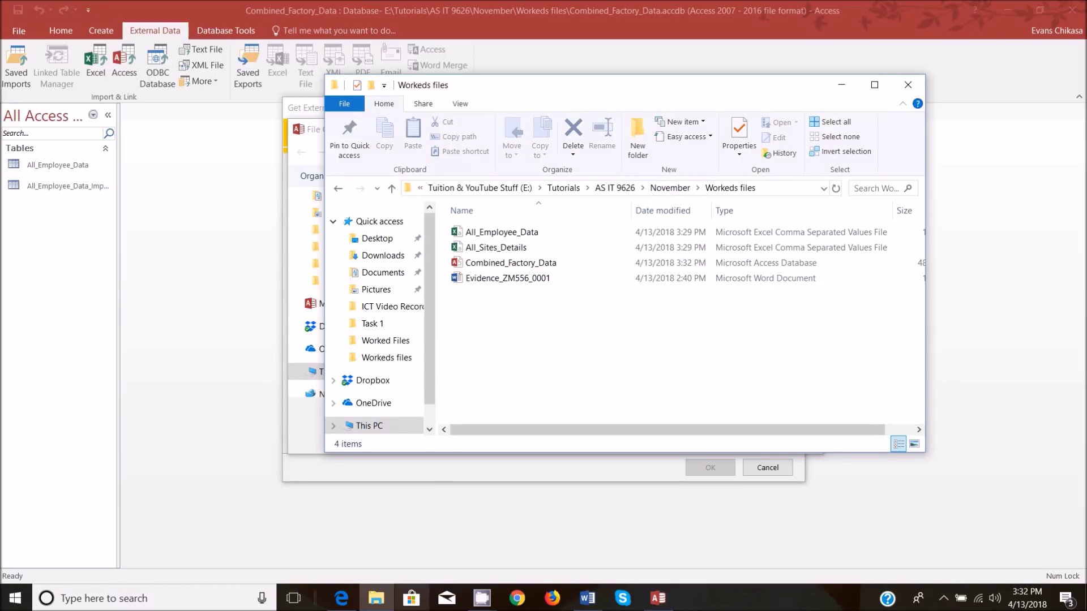
left_click(377, 605)
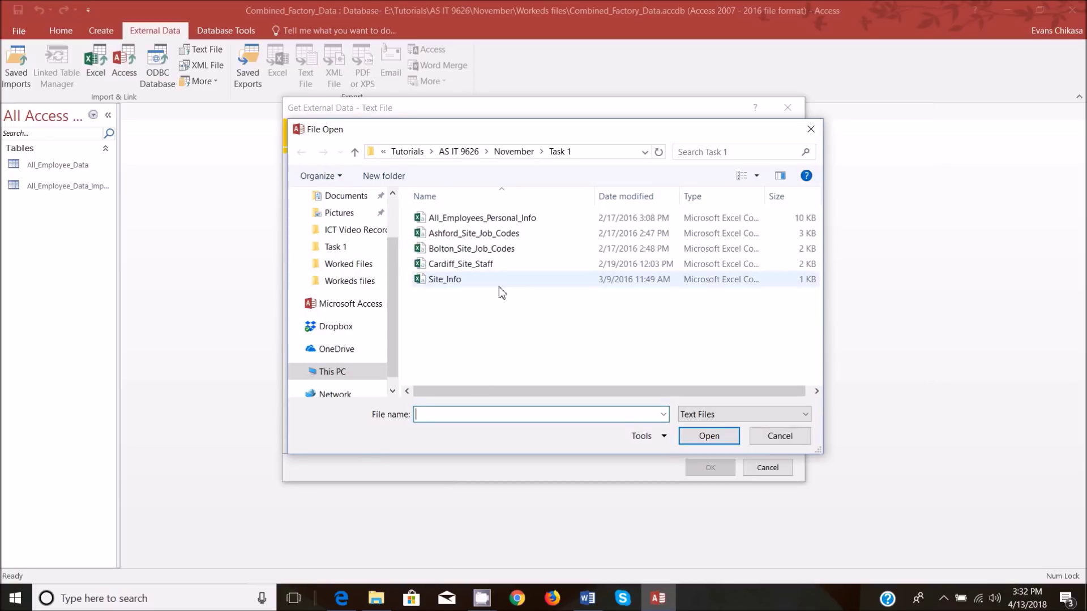
right_click(382, 600)
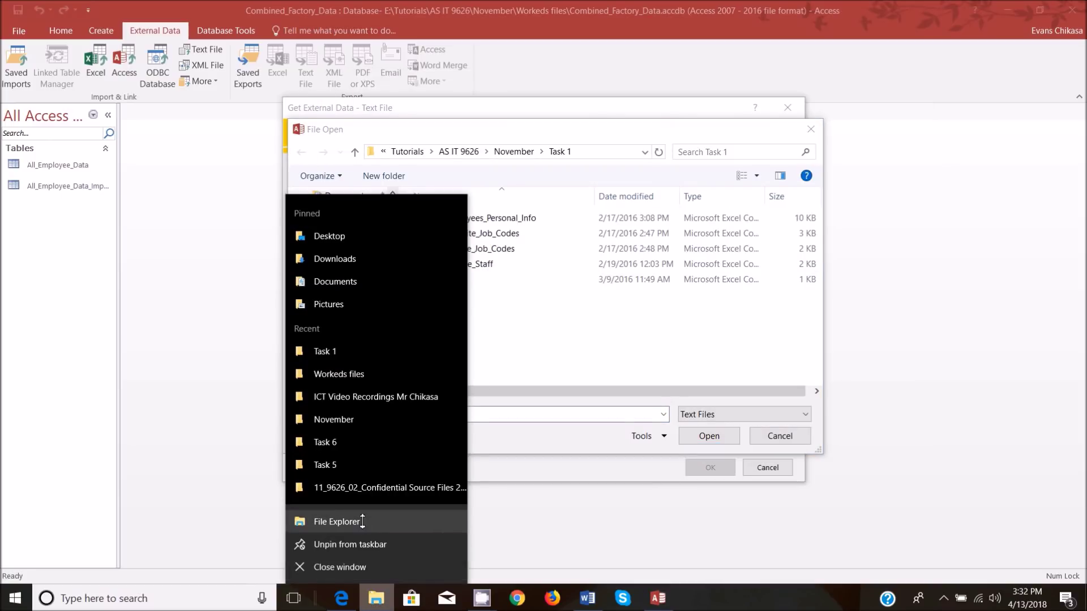
left_click(378, 602)
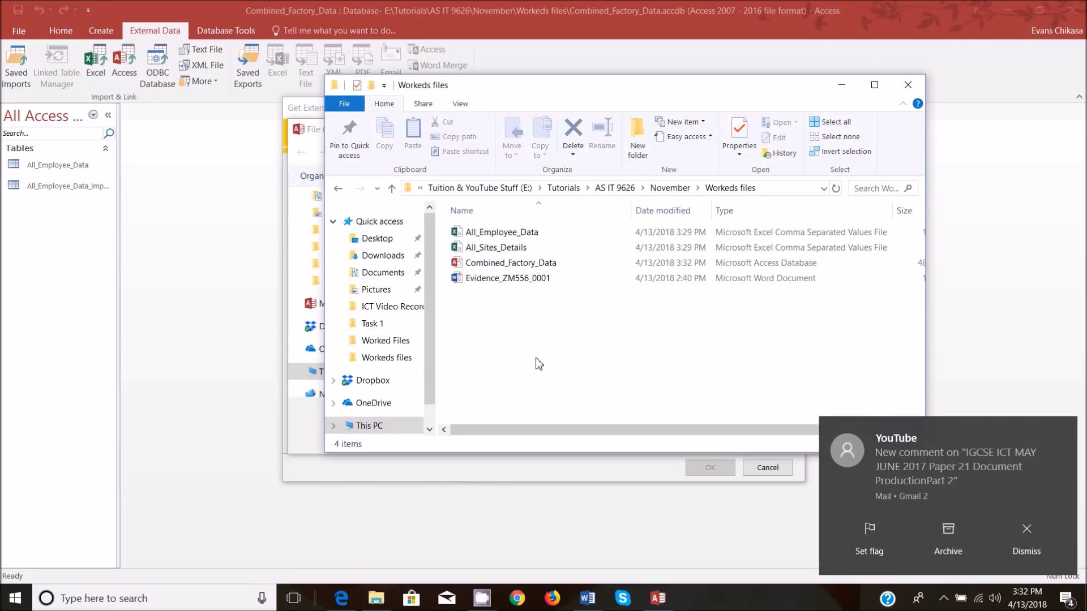
left_click(1030, 532)
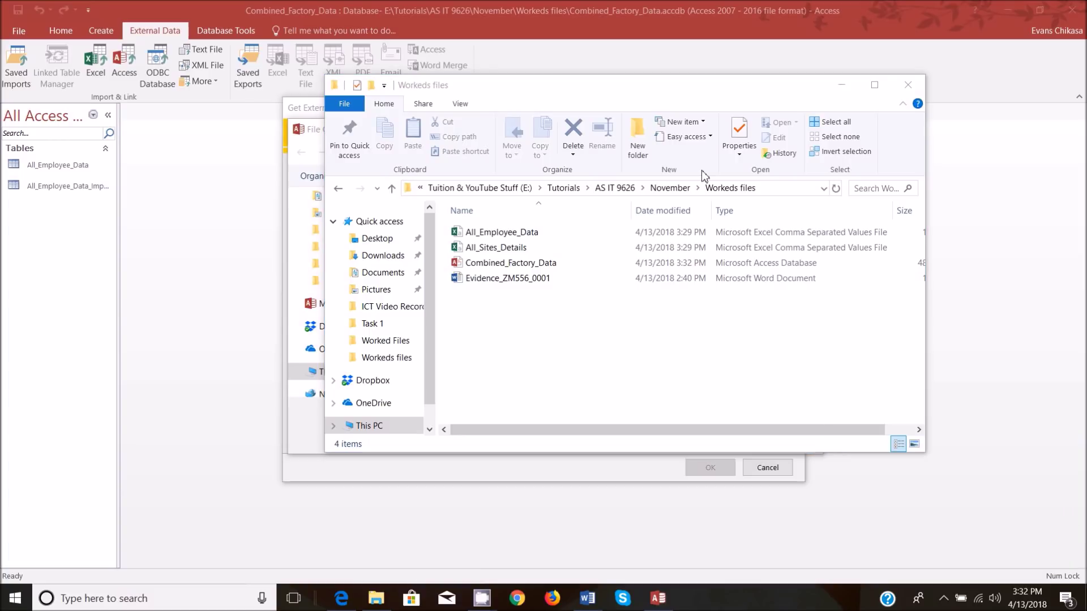
left_click(676, 188)
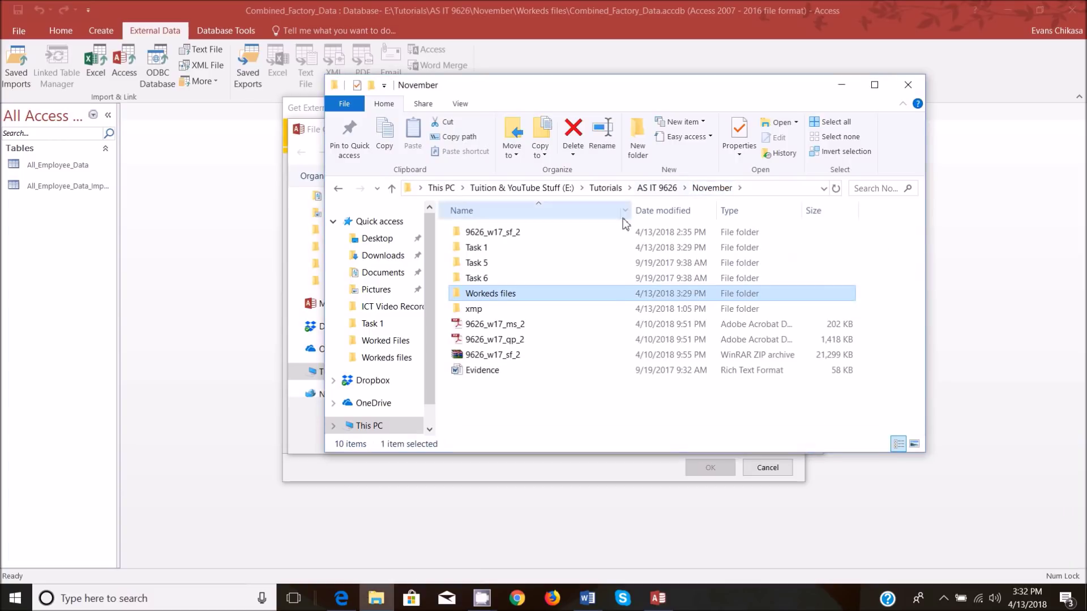
double_click(496, 249)
double_click(497, 326)
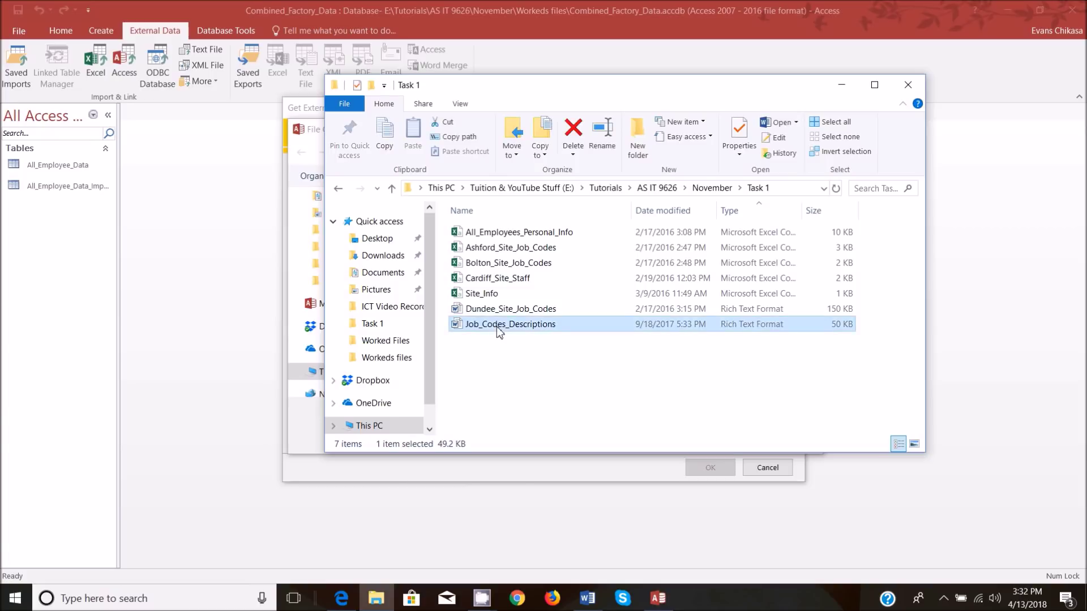
- Copy the whole job codes and descriptions table, then switch to Excel and create a blank workbook
left_click(321, 216)
key("ctrl+c")
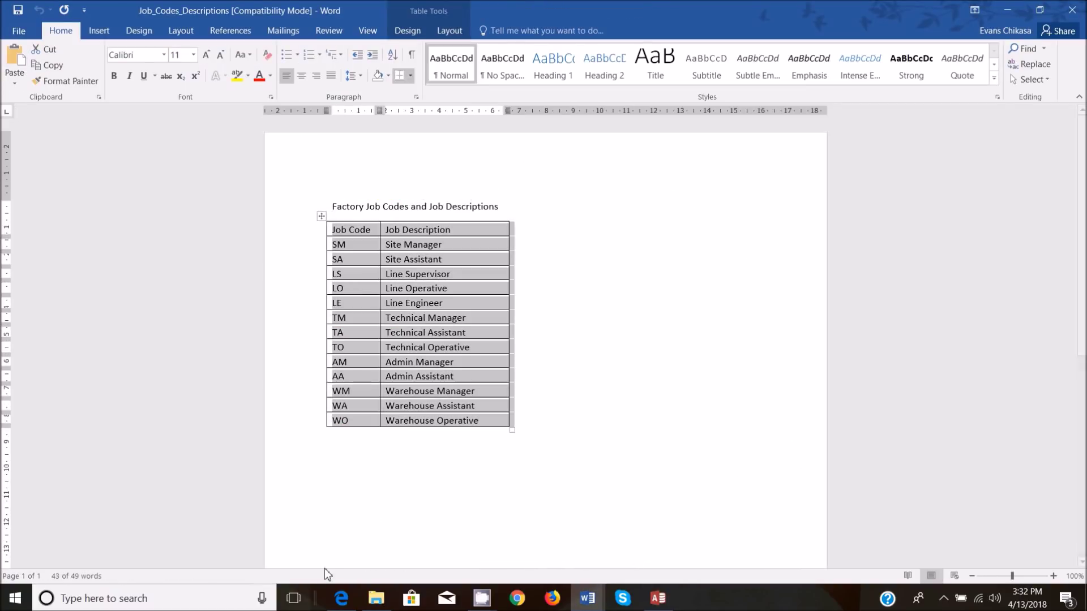
left_click(20, 593)
type("ex")
left_click(133, 255)
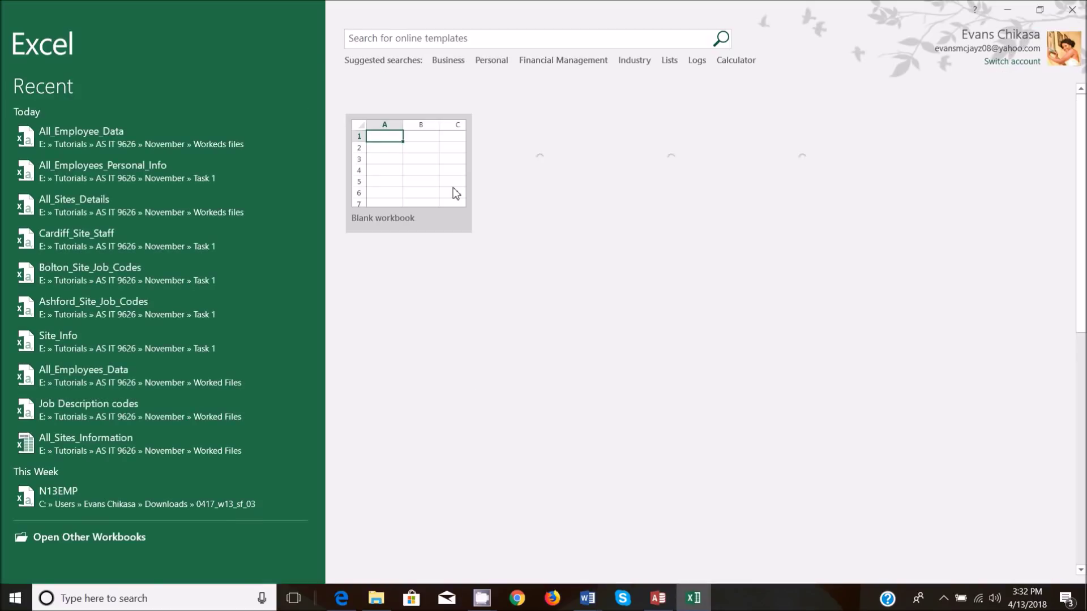
left_click(453, 189)
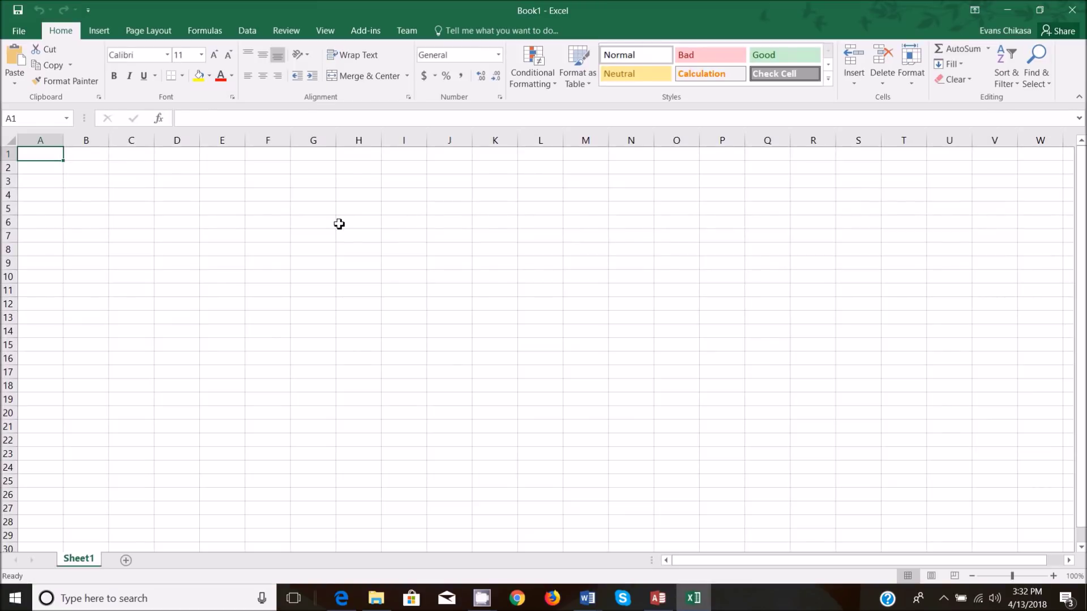
- Paste the copied job codes table into the blank sheet at A1 and remove all its cell borders
key("ctrl+v")
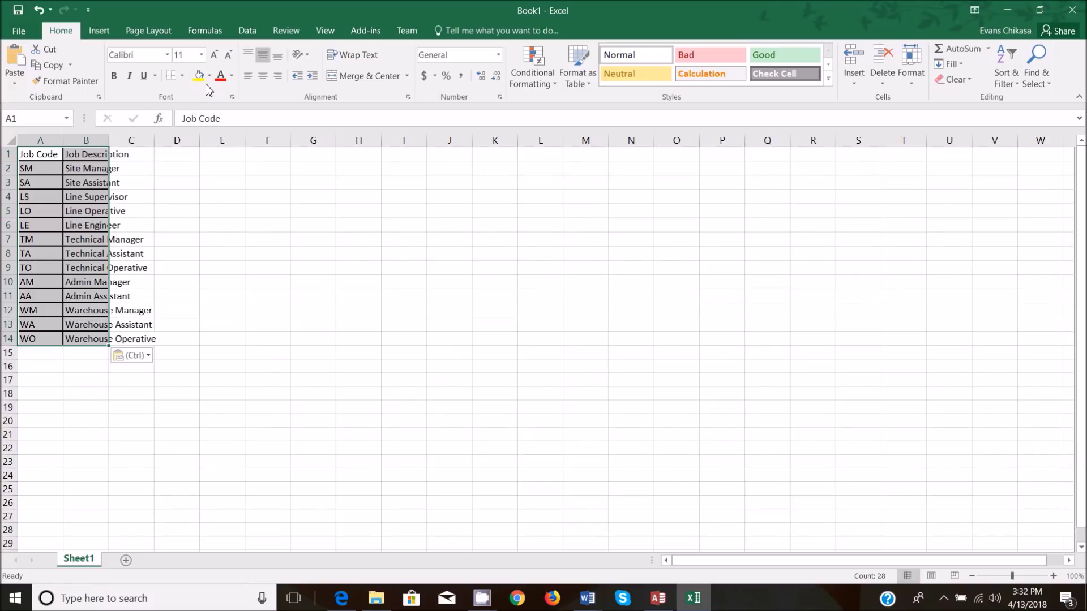
left_click(182, 76)
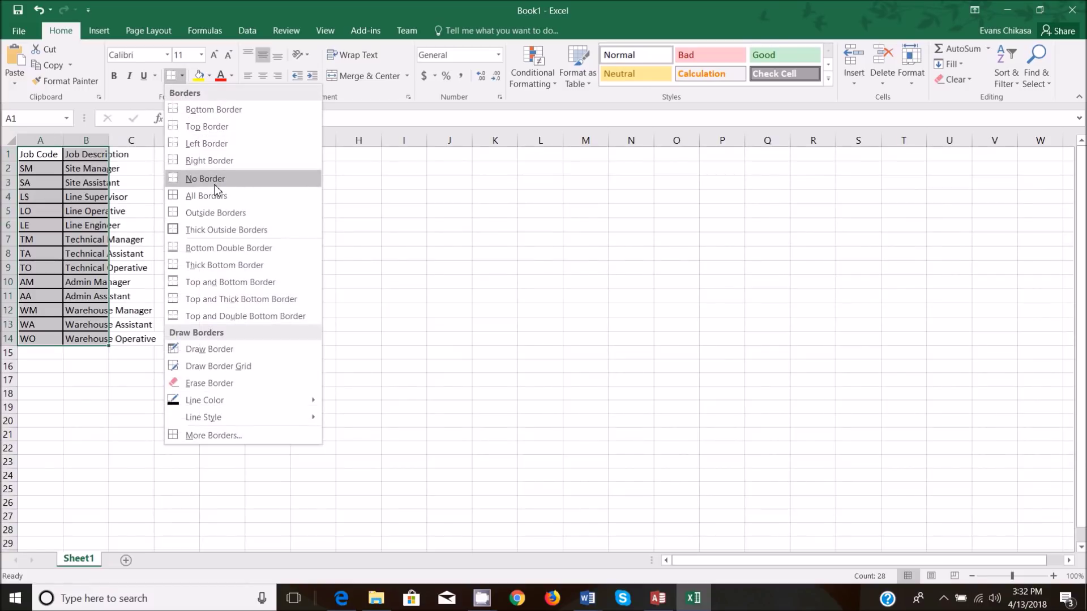
left_click(215, 180)
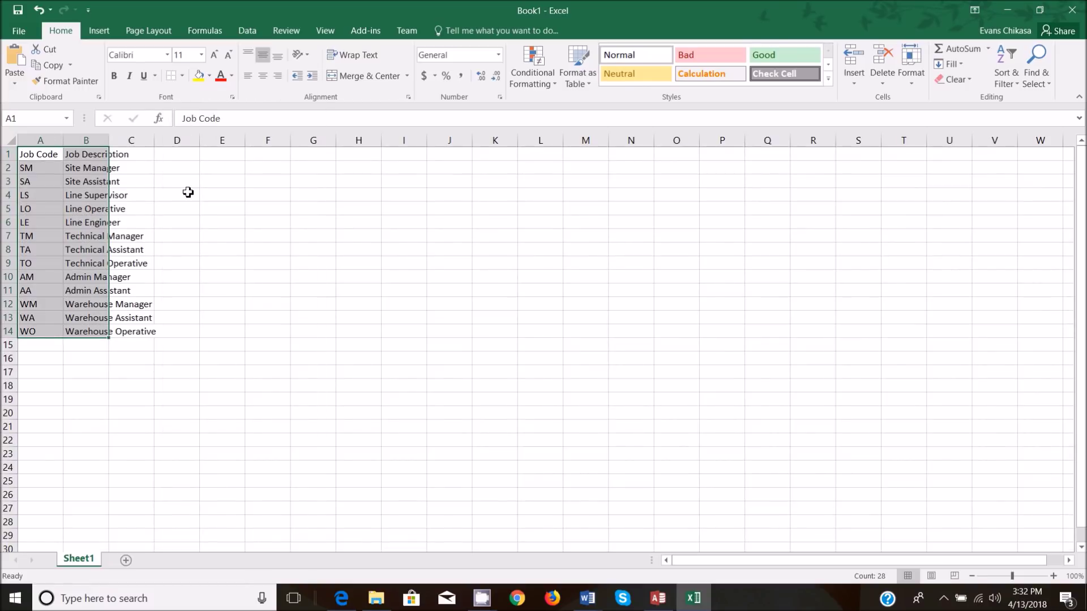
- Save the workbook as Job Description in CSV (Comma delimited) format in November's Workeds files folder, keeping that format
left_click(25, 31)
left_click(37, 158)
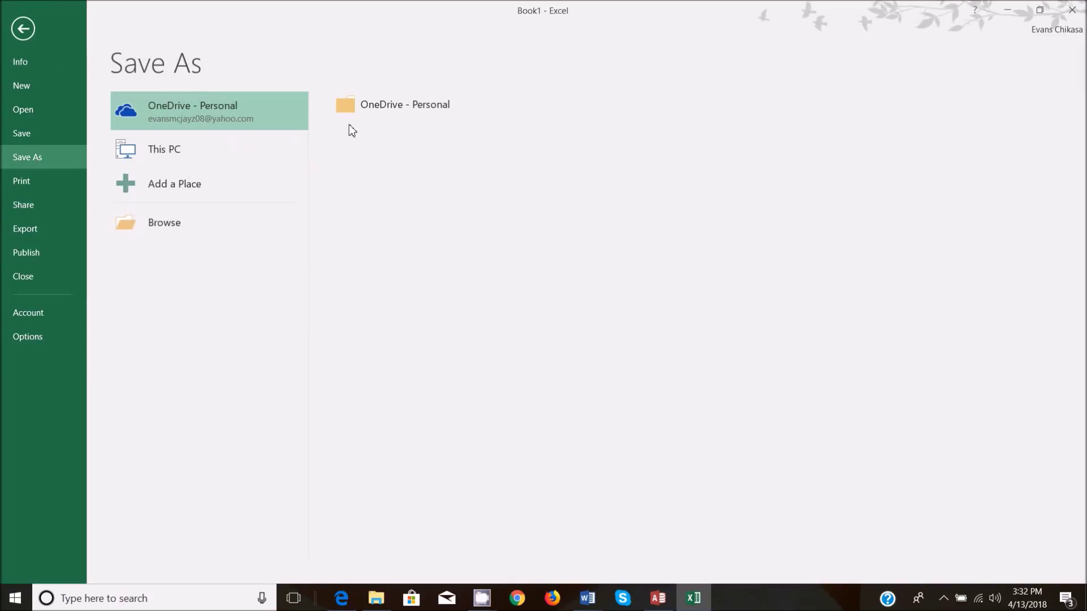
left_click(157, 235)
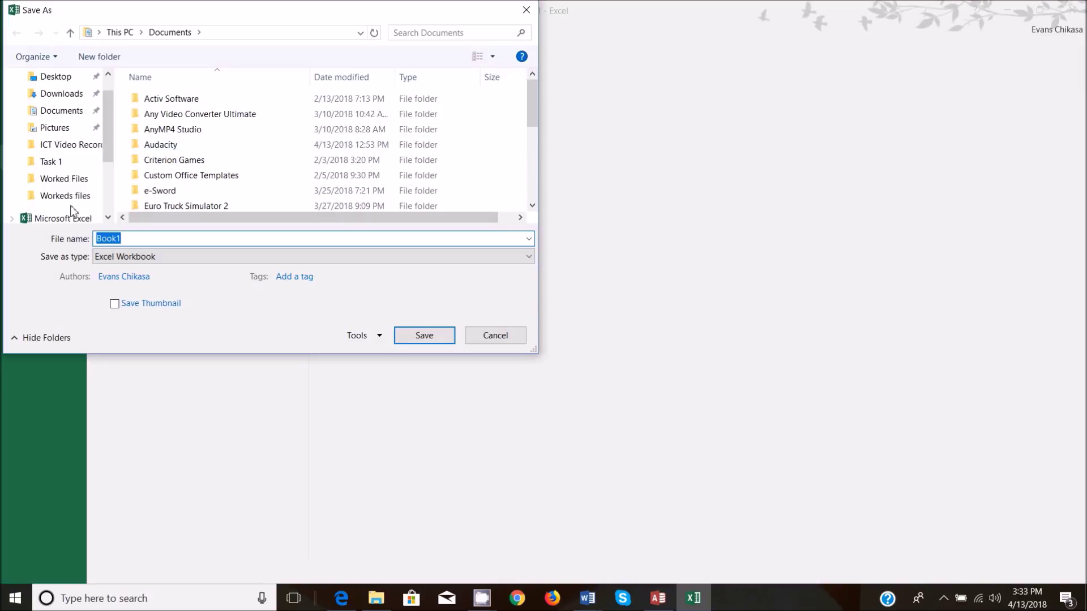
left_click(66, 196)
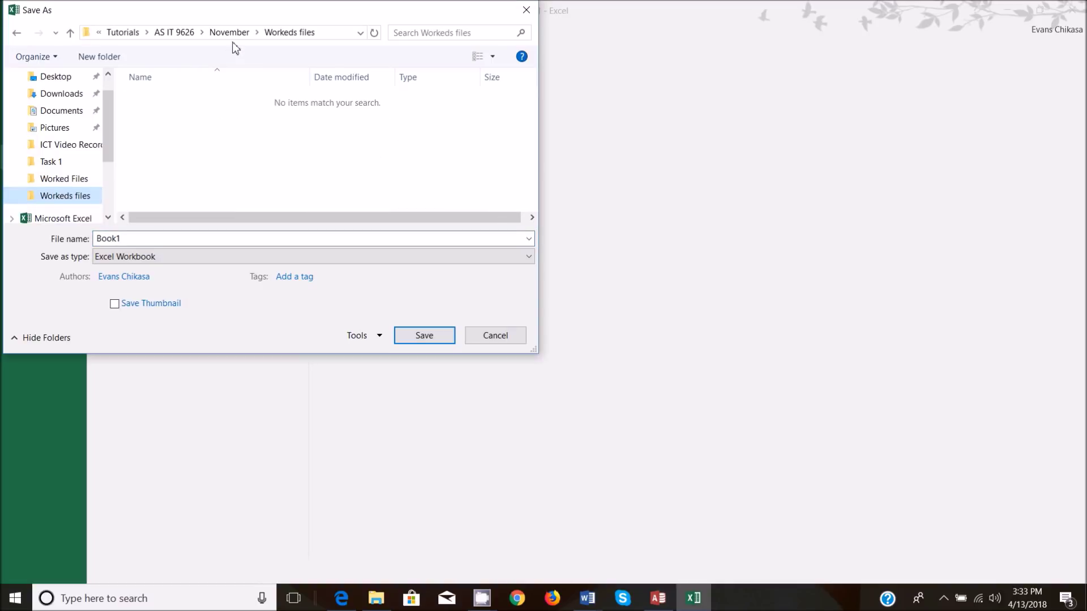
left_click(168, 257)
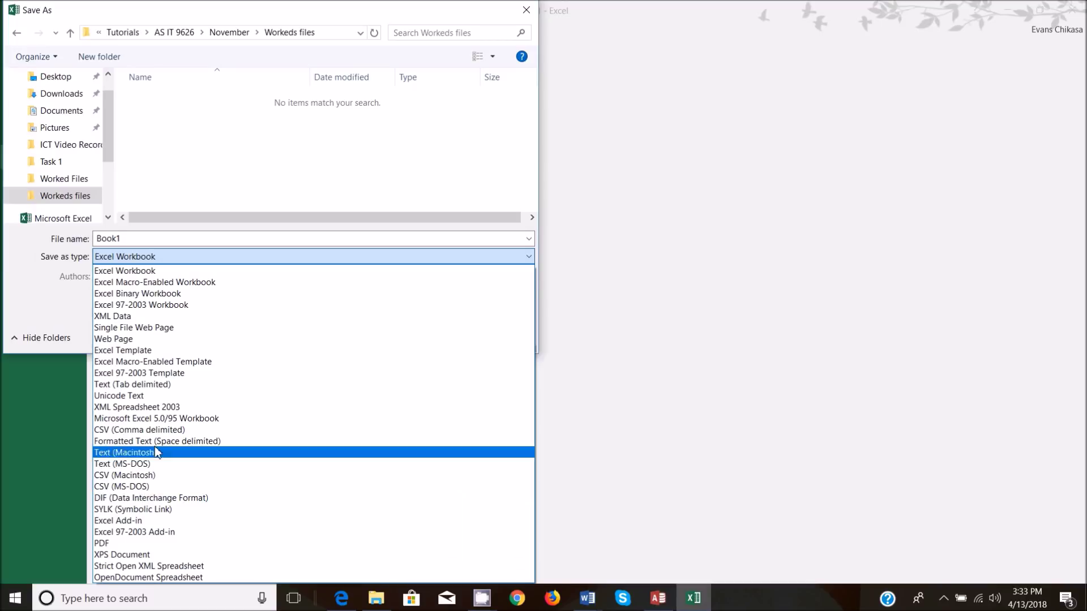
left_click(156, 432)
double_click(175, 243)
type("Job Description")
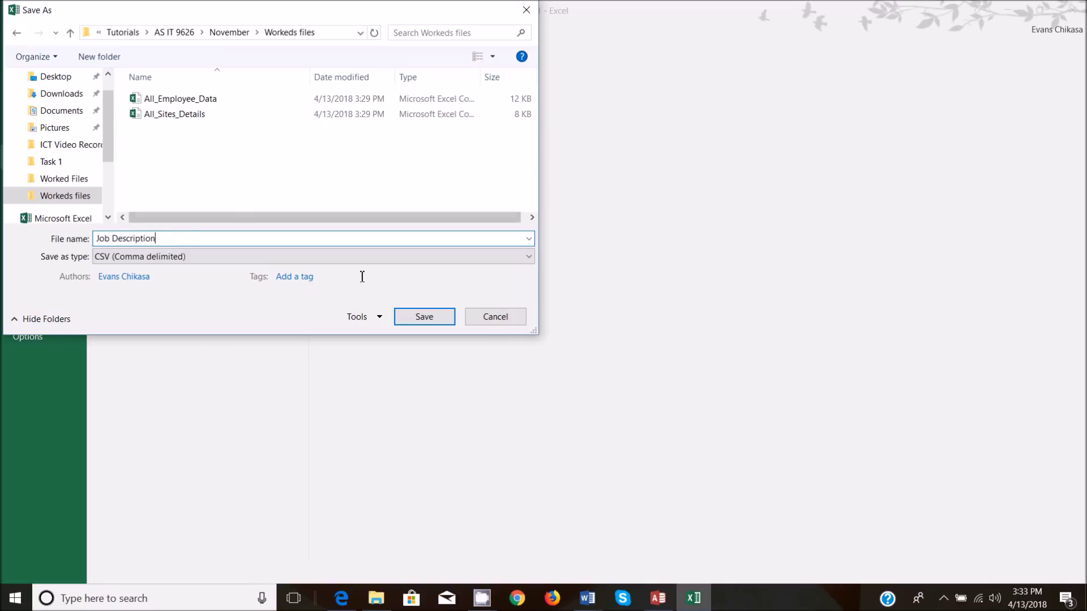
left_click(425, 323)
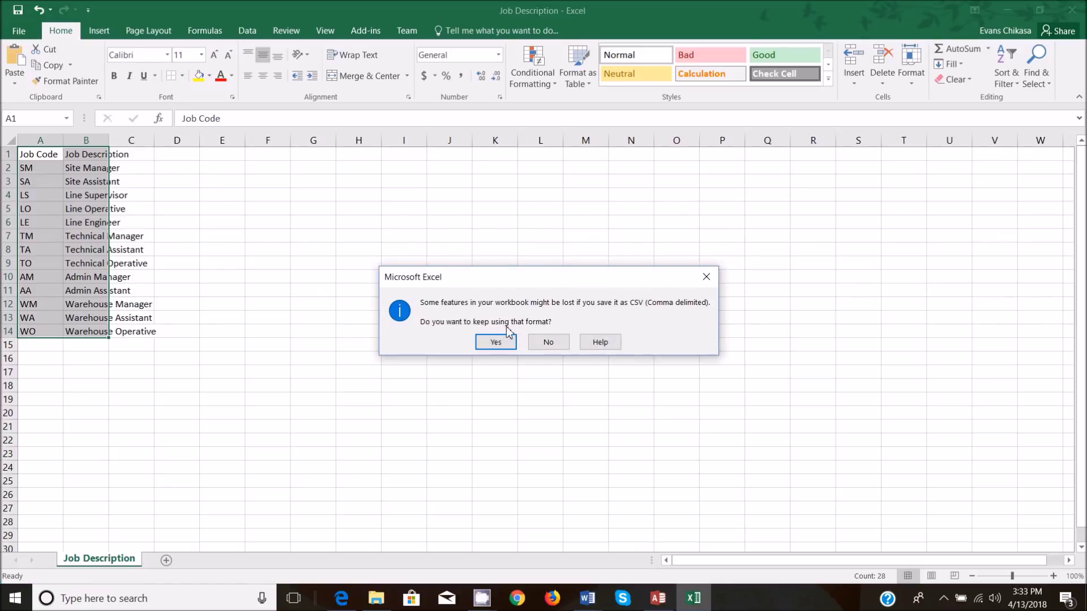
left_click(499, 344)
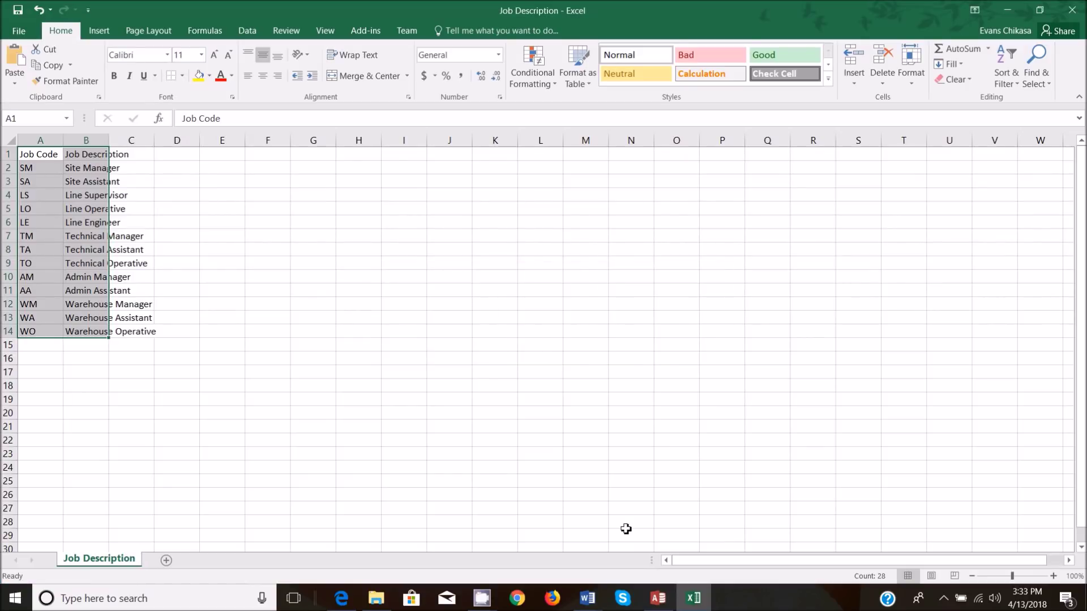
- Close the Job Description workbook, saving over the existing CSV, and close the Job_Codes_Descriptions document in Word
left_click(1072, 10)
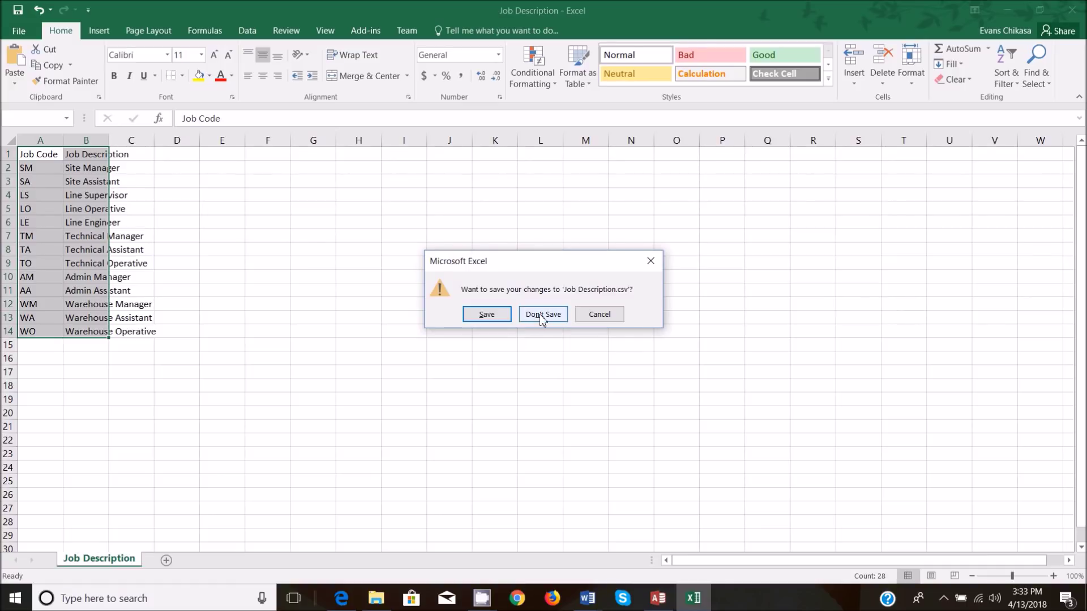
left_click(482, 317)
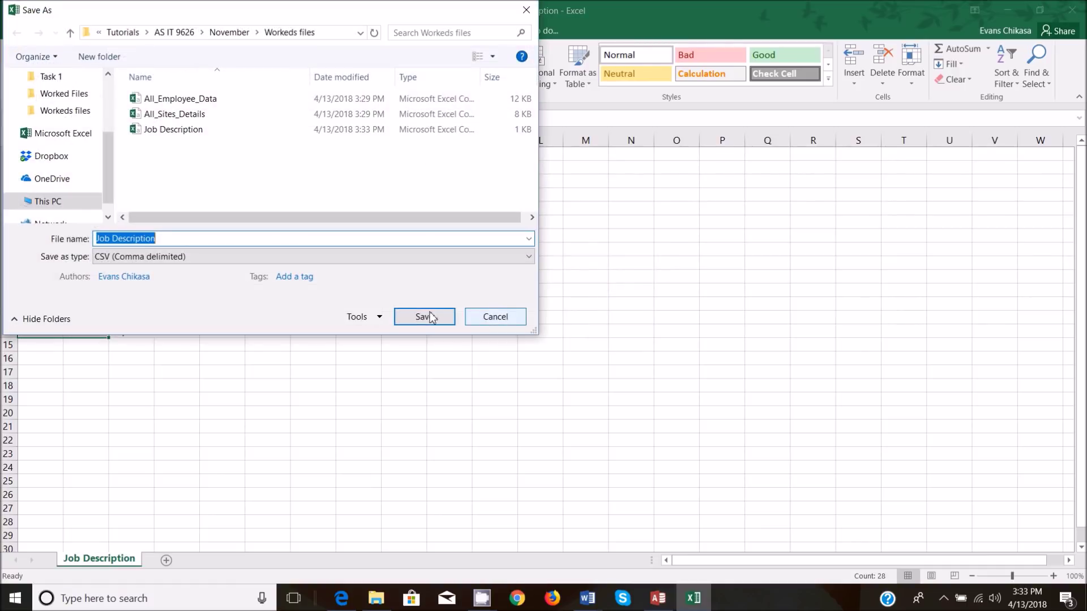
left_click(410, 319)
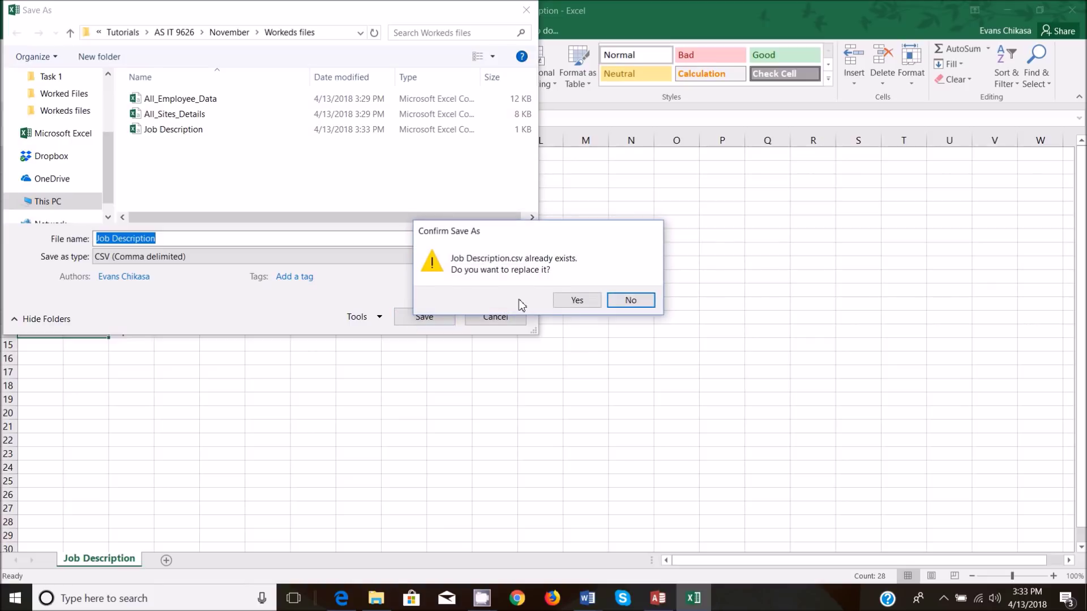
left_click(575, 301)
left_click(493, 340)
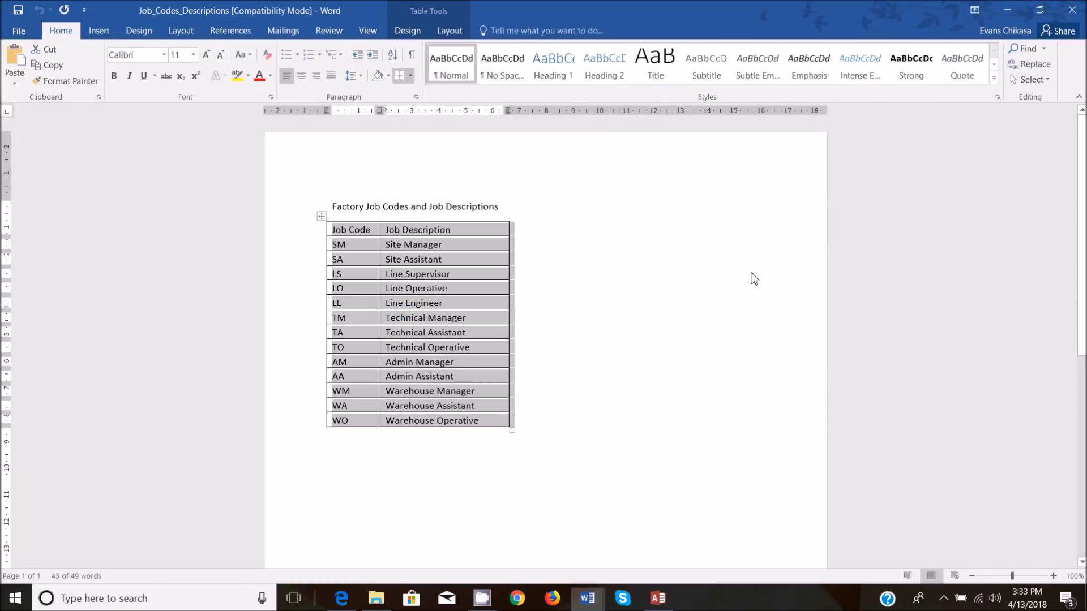
left_click(1074, 7)
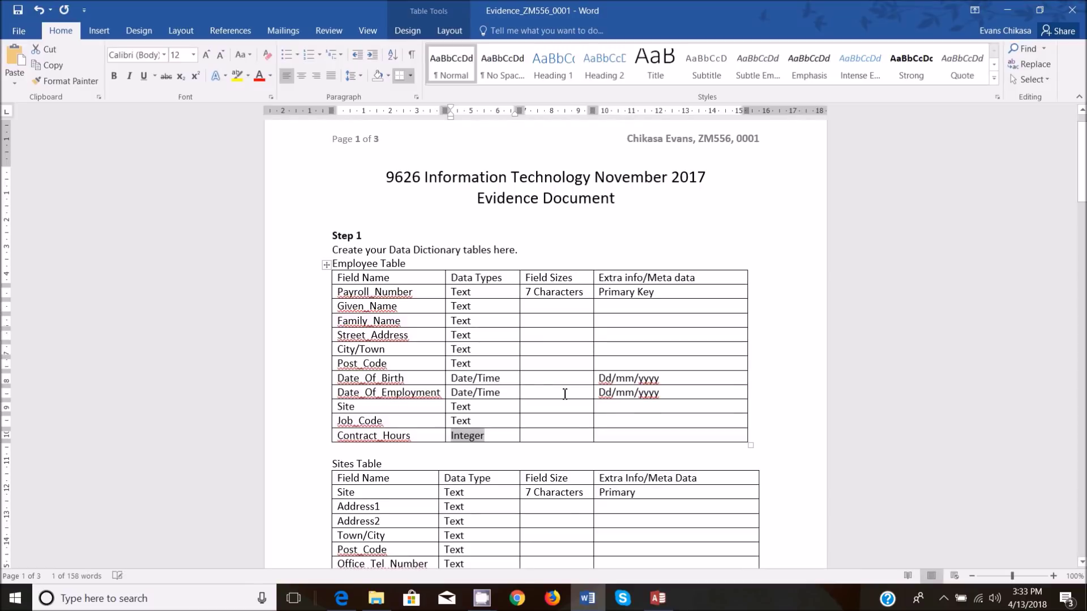
- Switch to Access and select Job Description from November's Workeds files folder as the text file to import
left_click(657, 599)
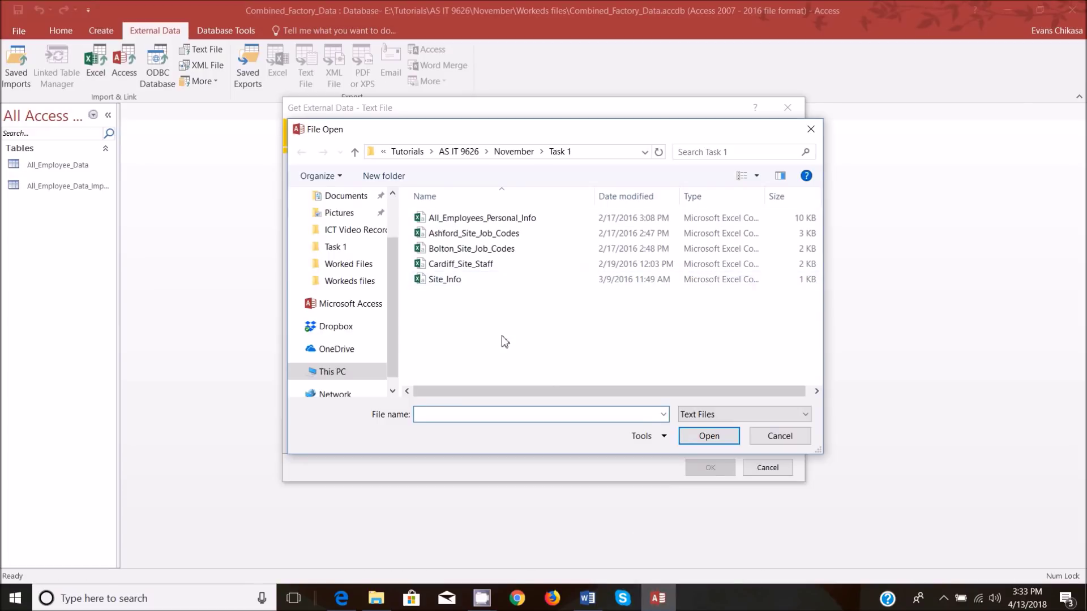
left_click(513, 151)
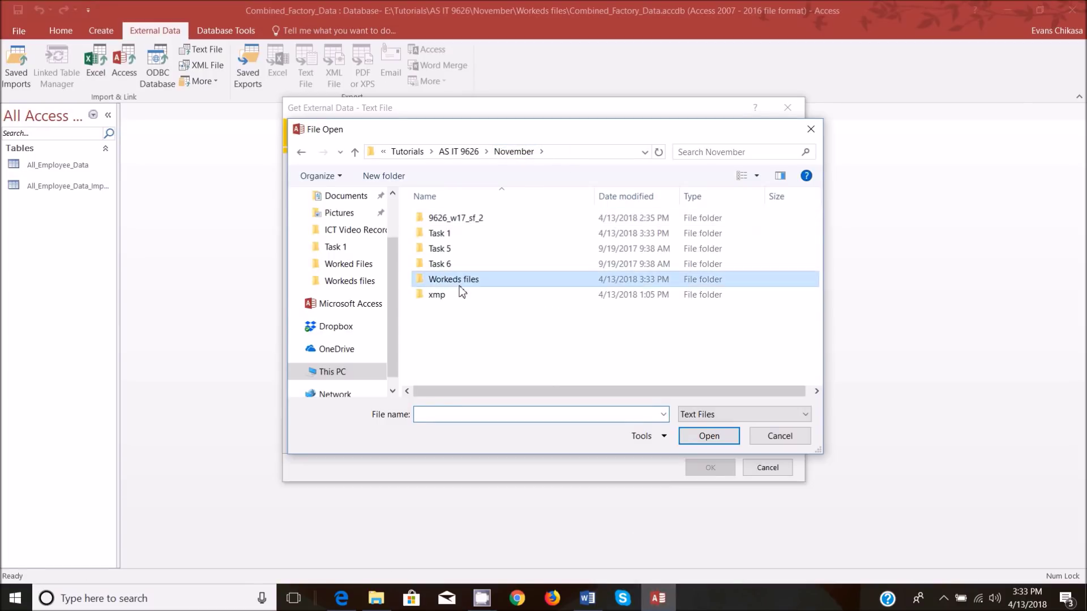
double_click(461, 282)
left_click(468, 249)
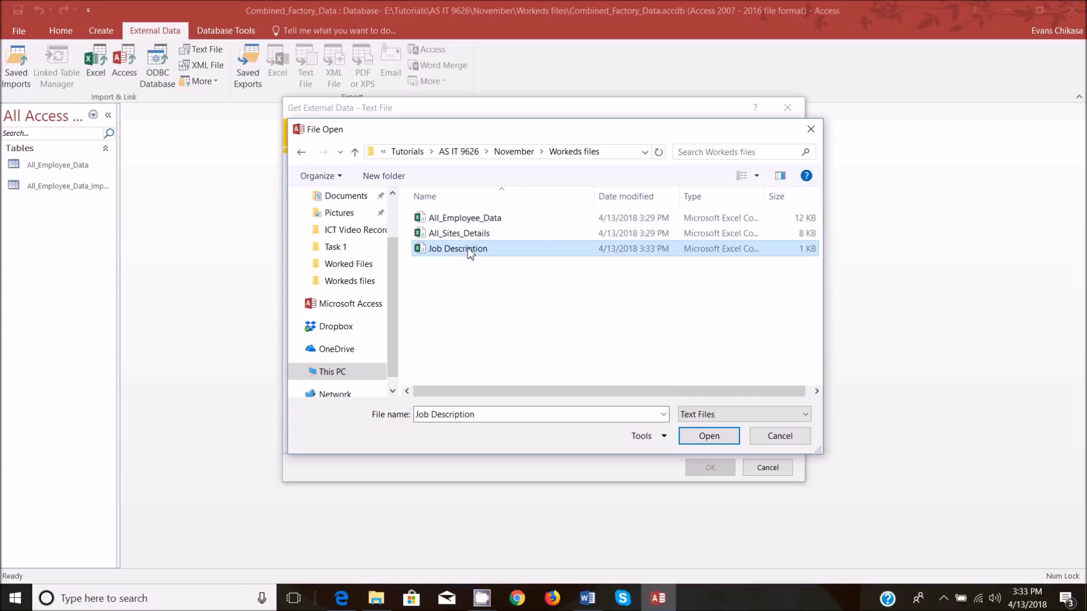
left_click(708, 437)
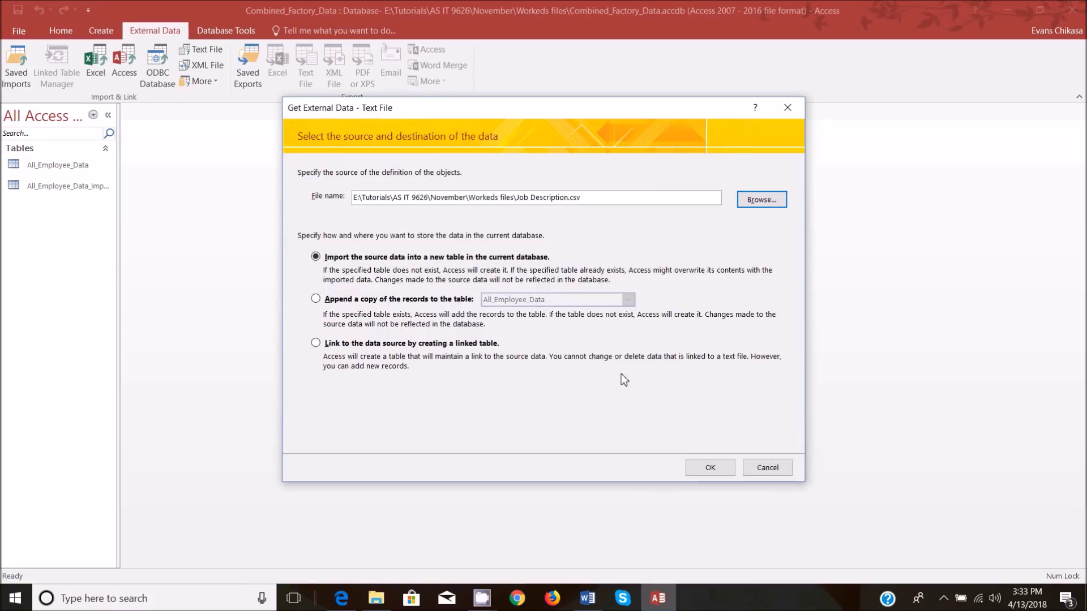
- Check the job codes description table requirement in the 9626_w17_qp_2 question paper and return to Access
left_click(342, 598)
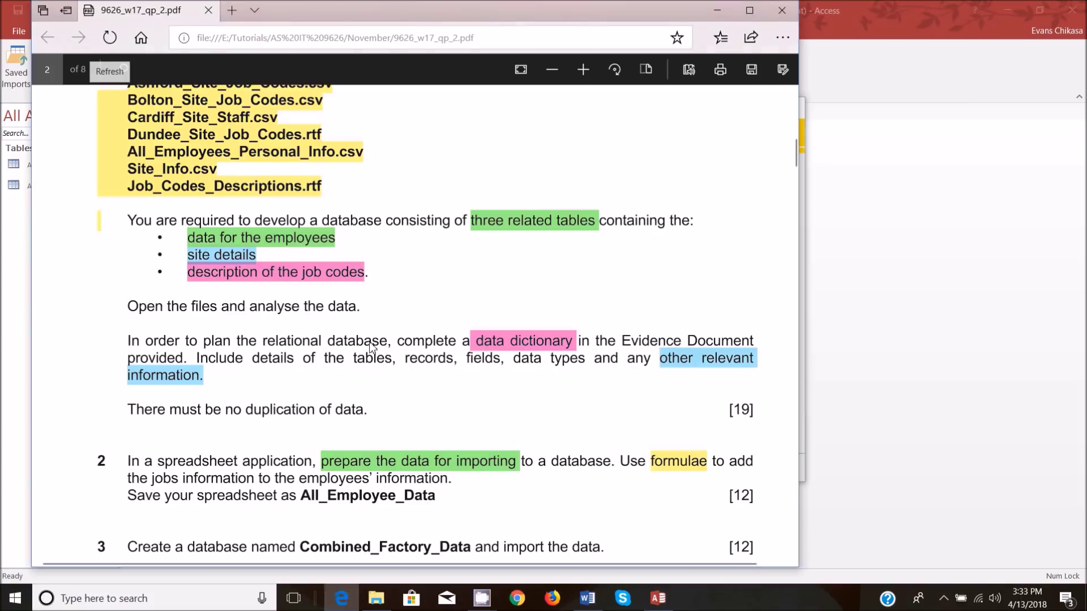
left_click_drag(364, 272, 189, 274)
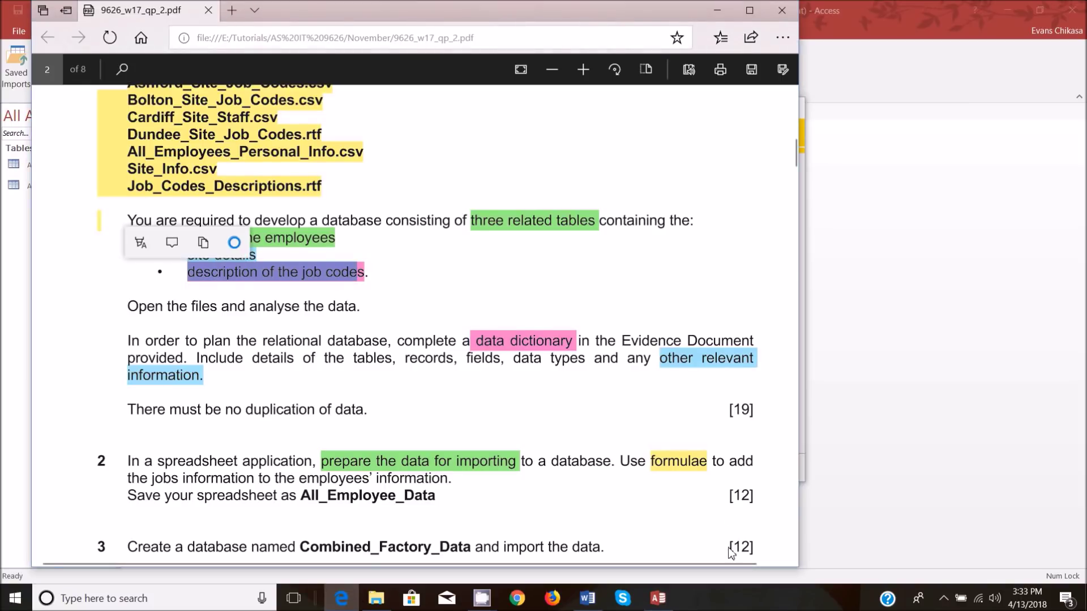
left_click(657, 599)
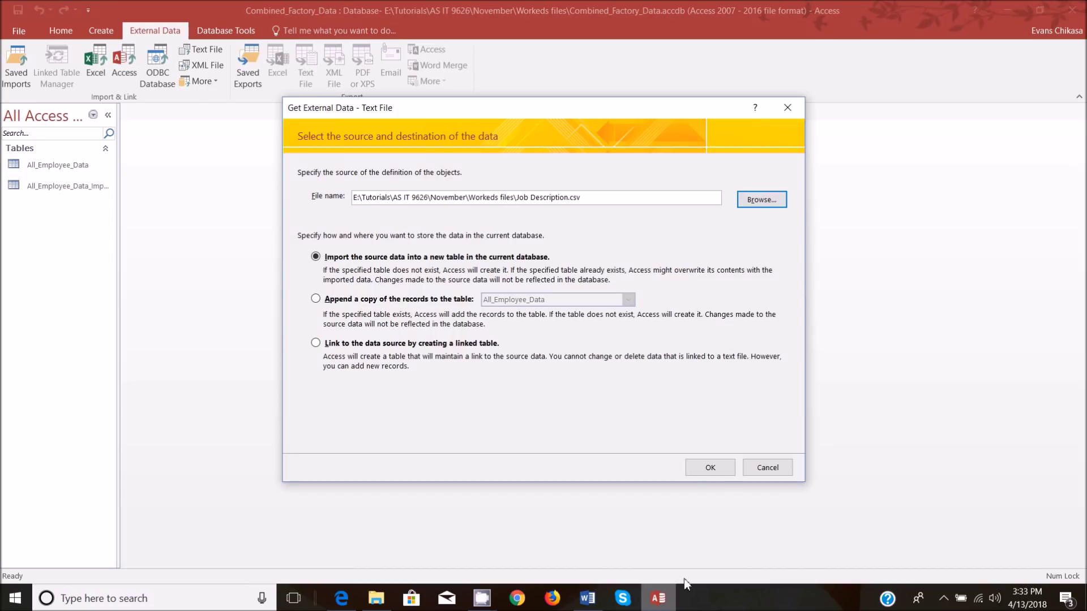
- Import the Job Description file into a new table as comma-delimited text with field names in the first row, keeping the default field options
left_click(711, 467)
left_click(674, 428)
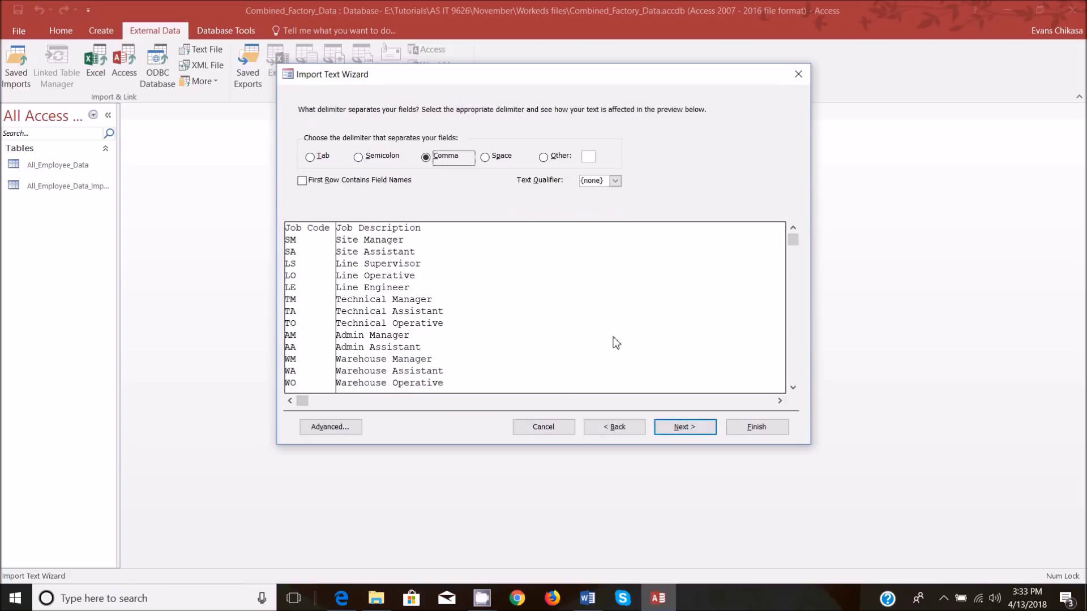
left_click(391, 182)
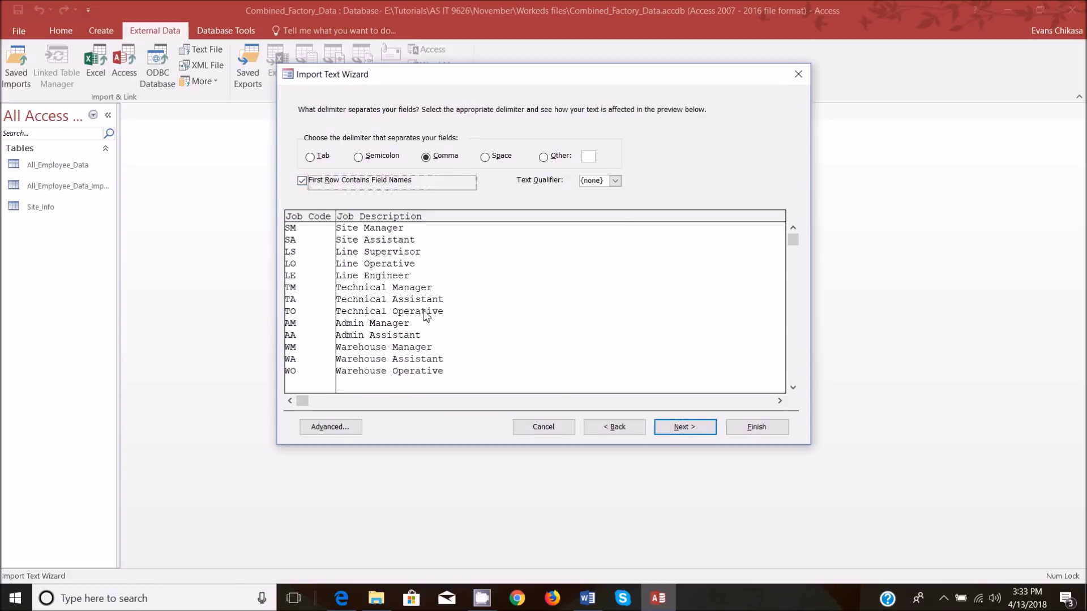
left_click(699, 427)
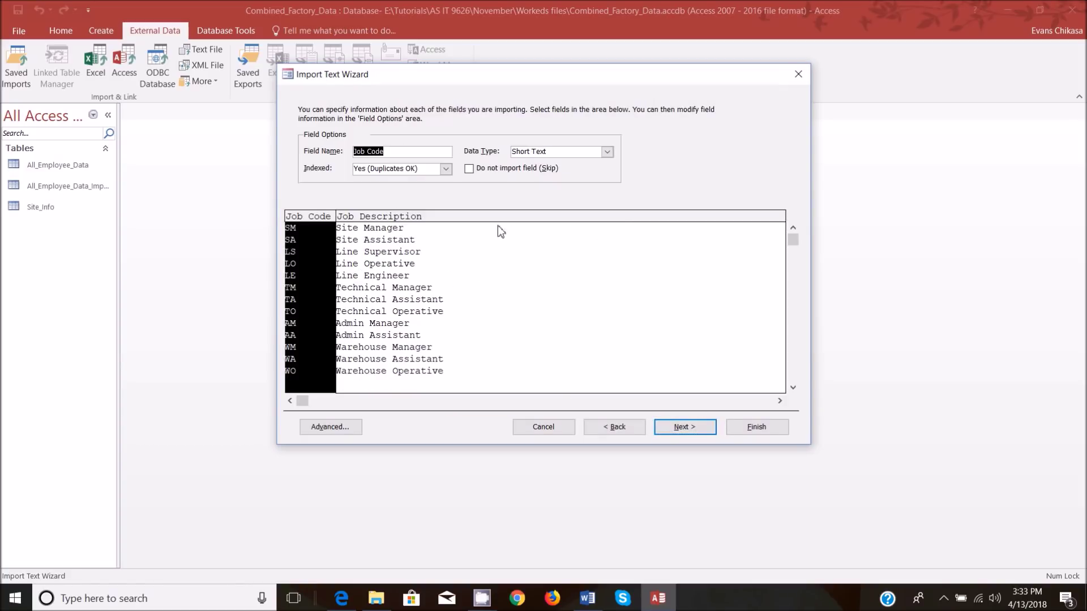
left_click(371, 280)
left_click(332, 286)
left_click(368, 295)
left_click(699, 432)
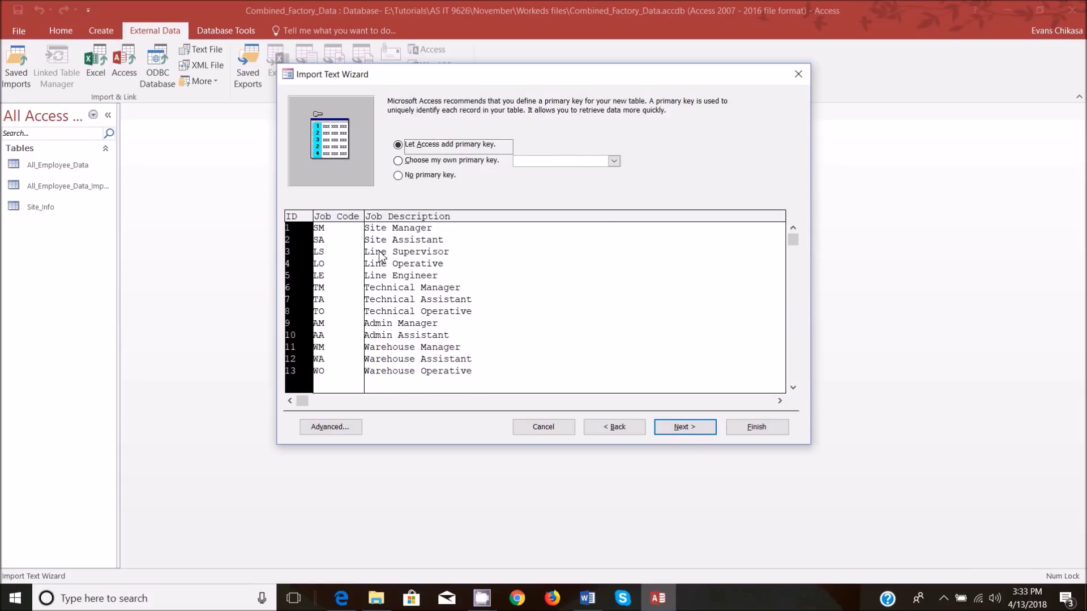
- Choose Job Code as the primary key and finish importing into the Job Description table without saving the import steps
left_click(458, 162)
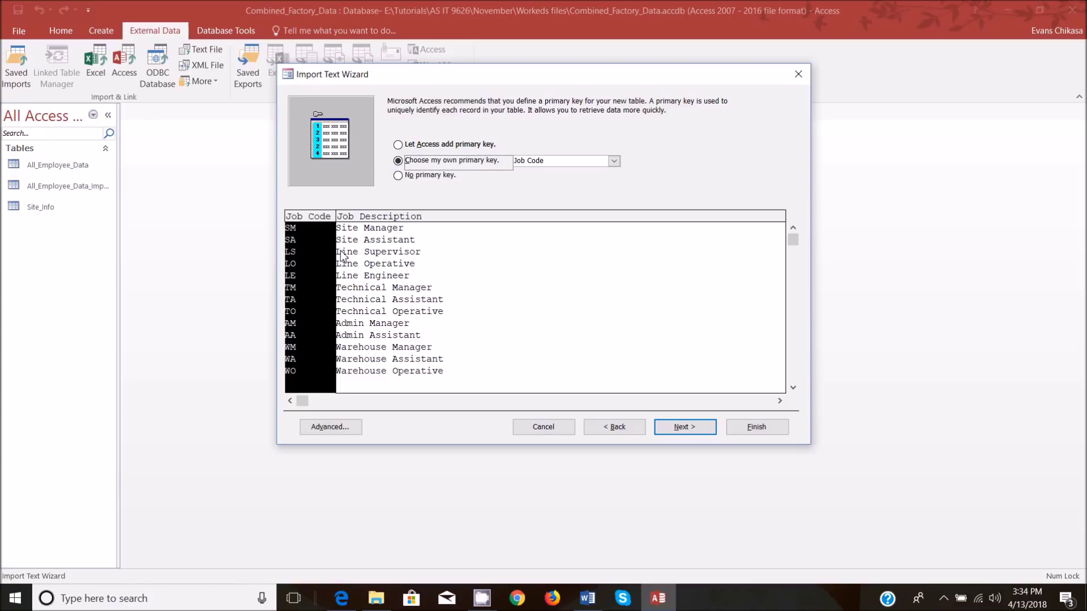
left_click(674, 426)
left_click(756, 425)
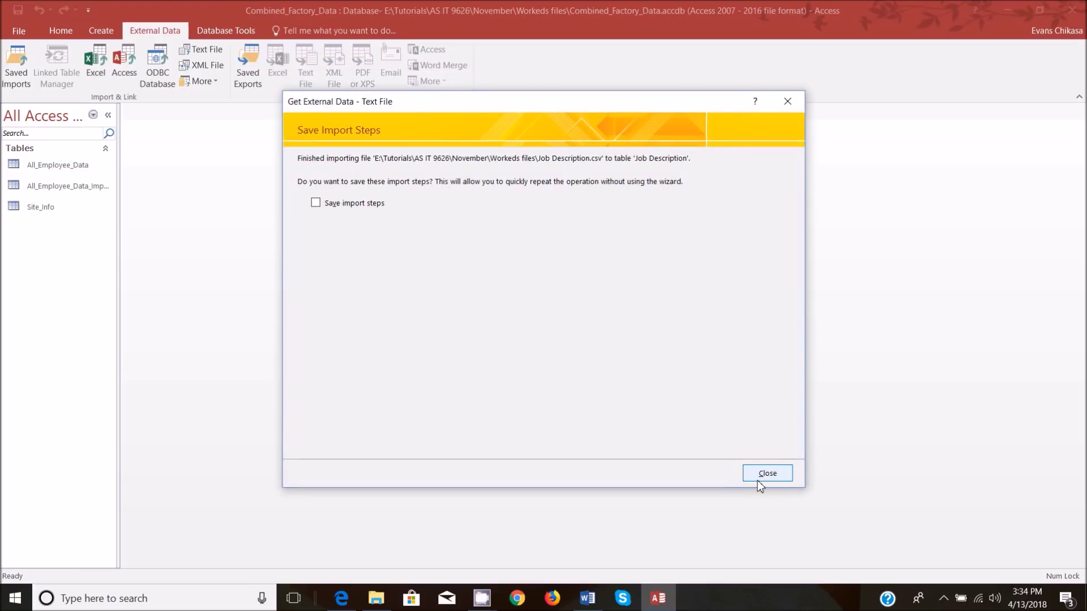
left_click(760, 484)
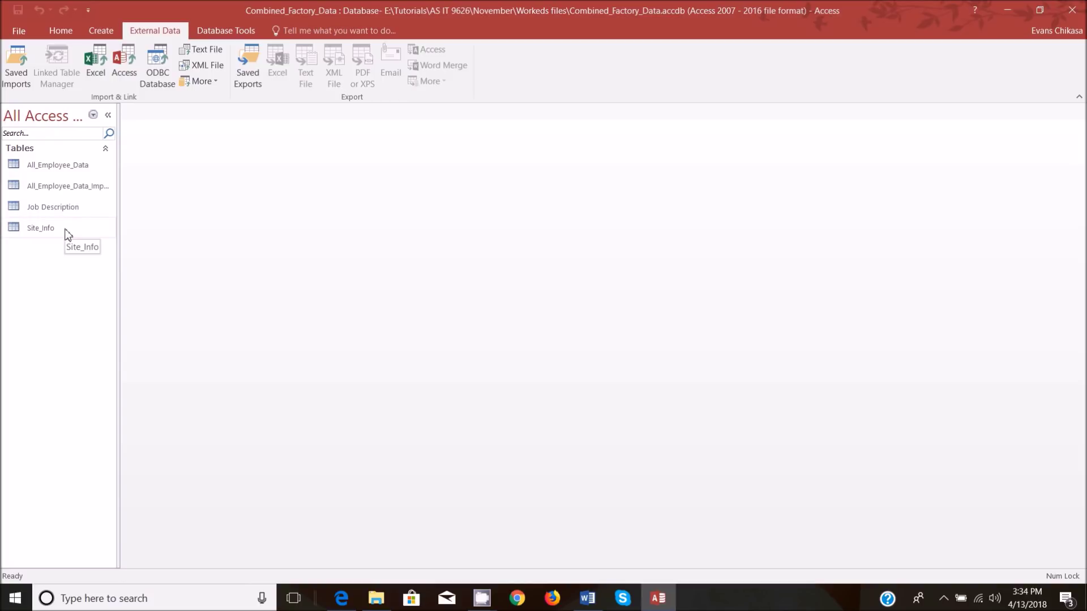
- Delete the All_Employee_Data_ImportErrors table from the database
left_click(70, 192)
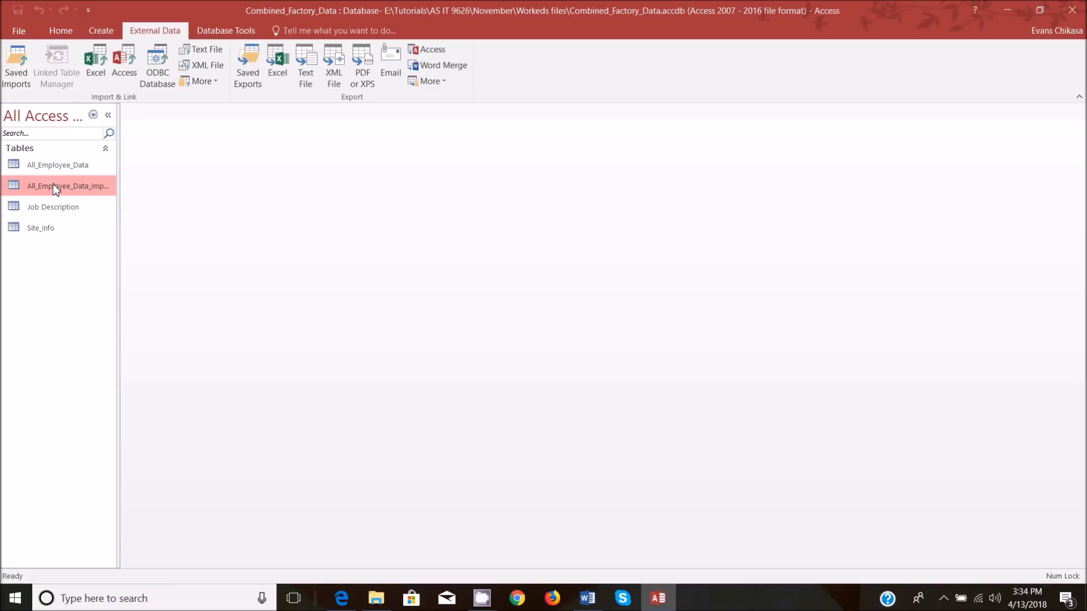
right_click(45, 193)
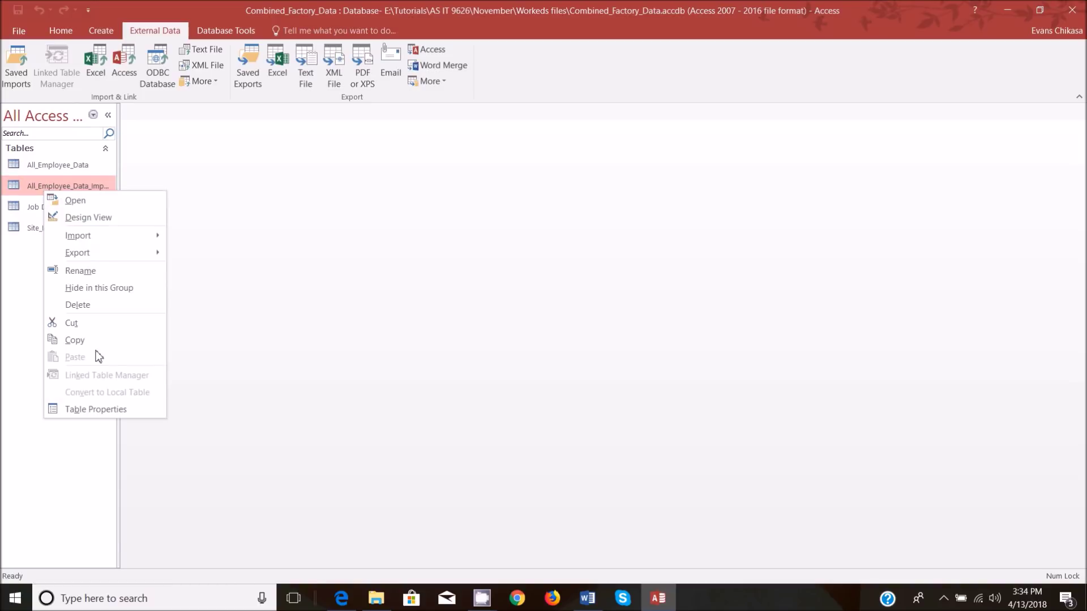
left_click(99, 305)
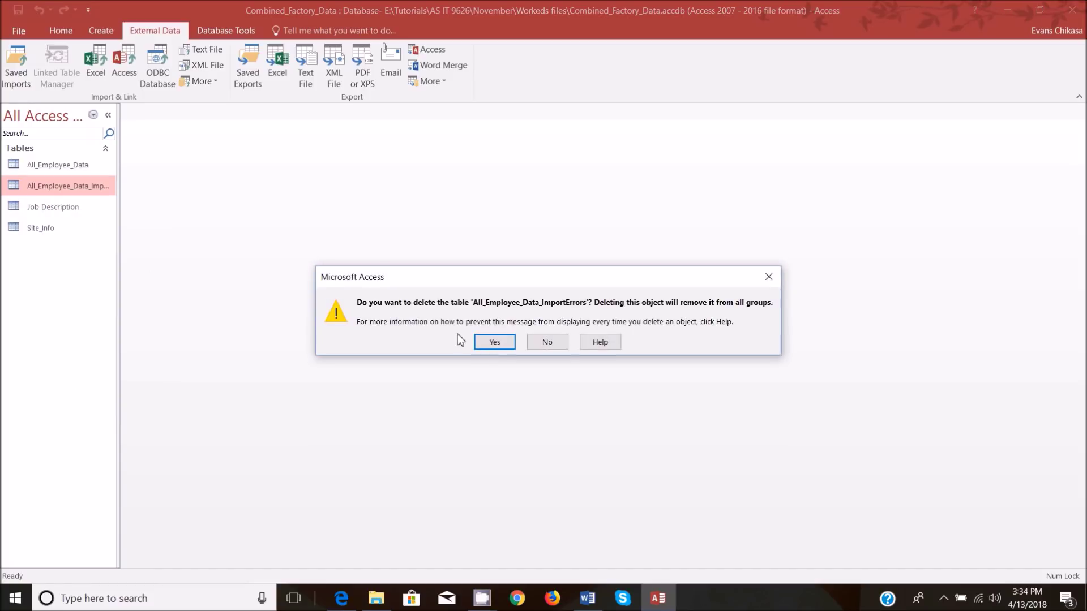
left_click(491, 340)
- Delete the All_Employee_Data table from the database
left_click(71, 166)
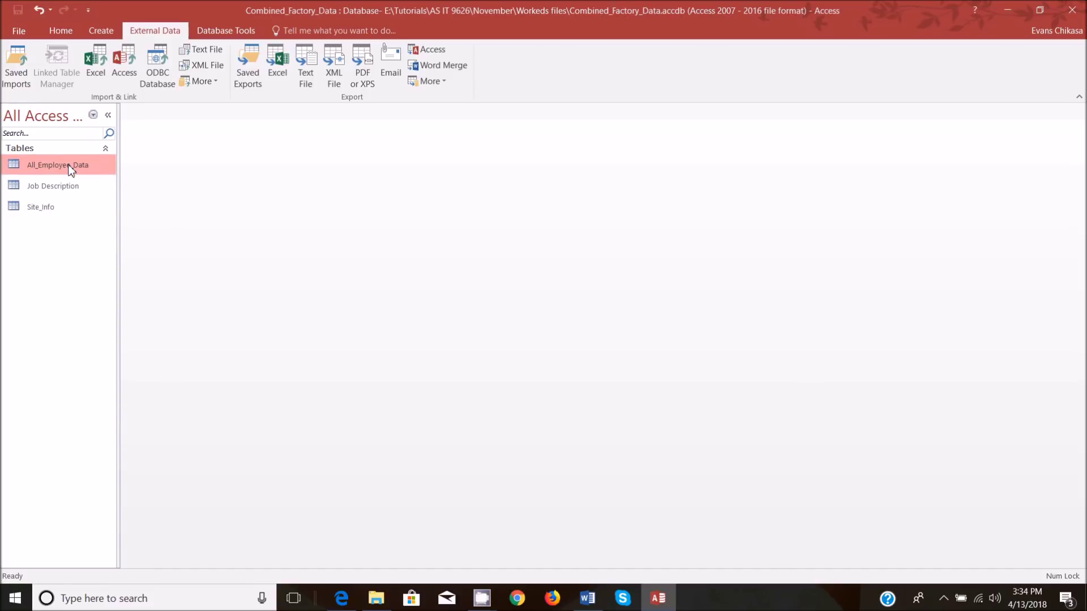
right_click(71, 166)
left_click(119, 277)
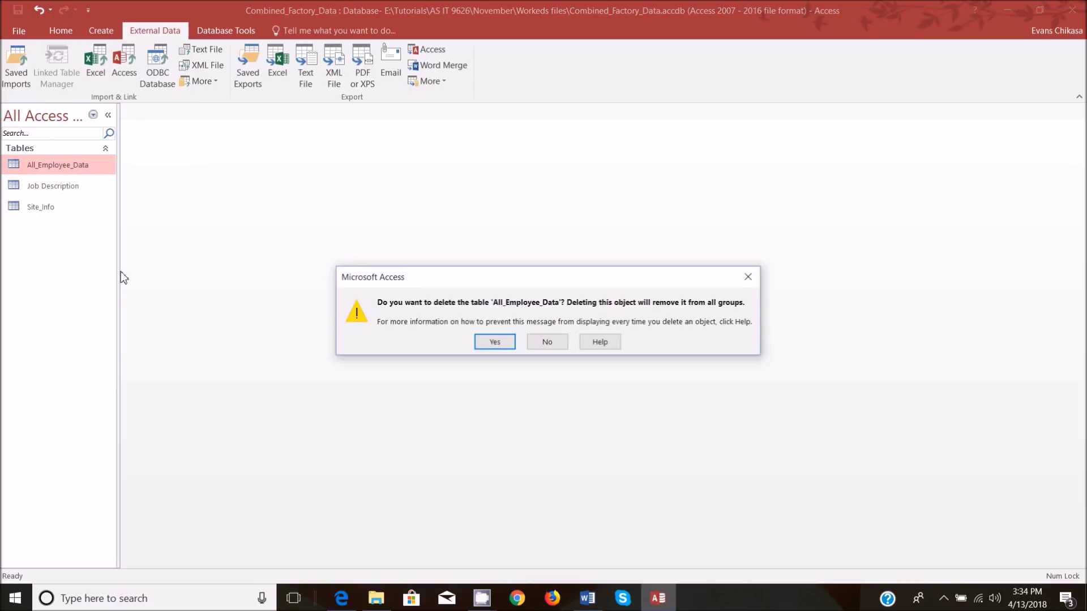
left_click(500, 345)
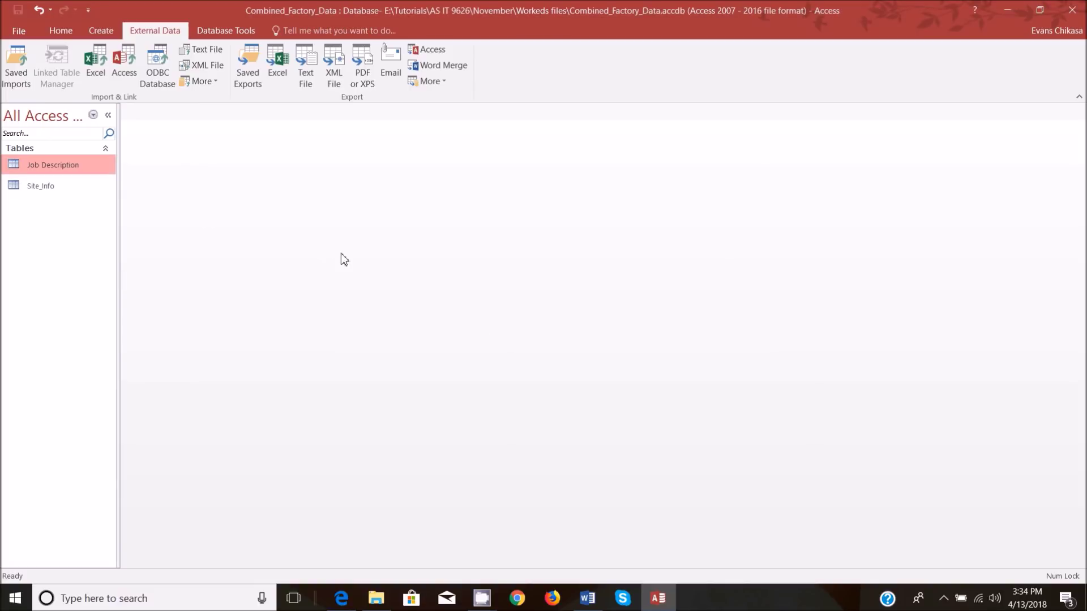
- Change the Windows short date format to dd-MMM-yy in the date and time settings, then close the settings
left_click(1026, 601)
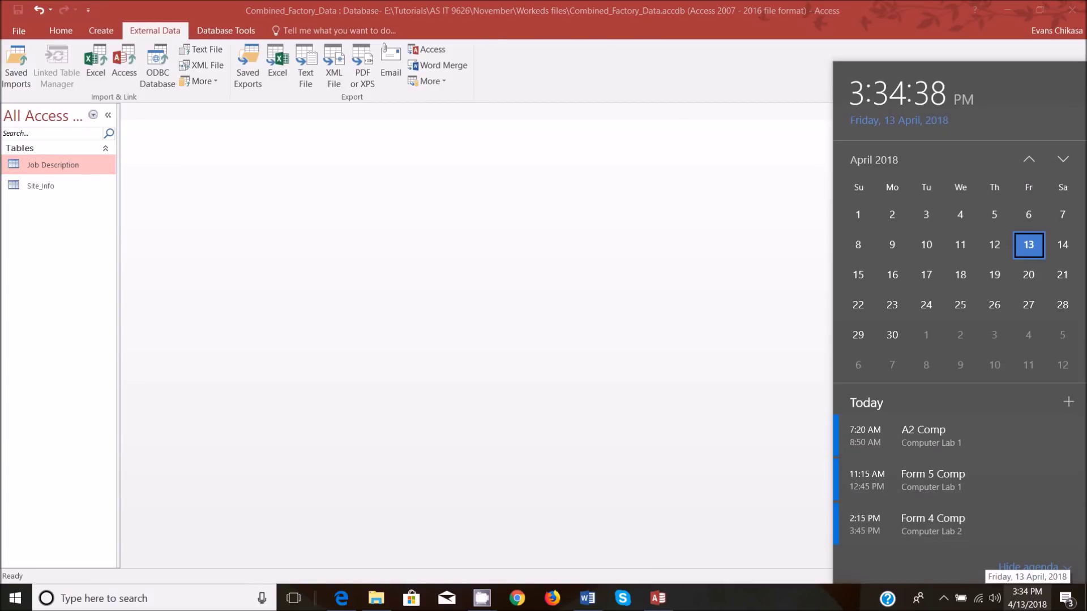
right_click(1038, 606)
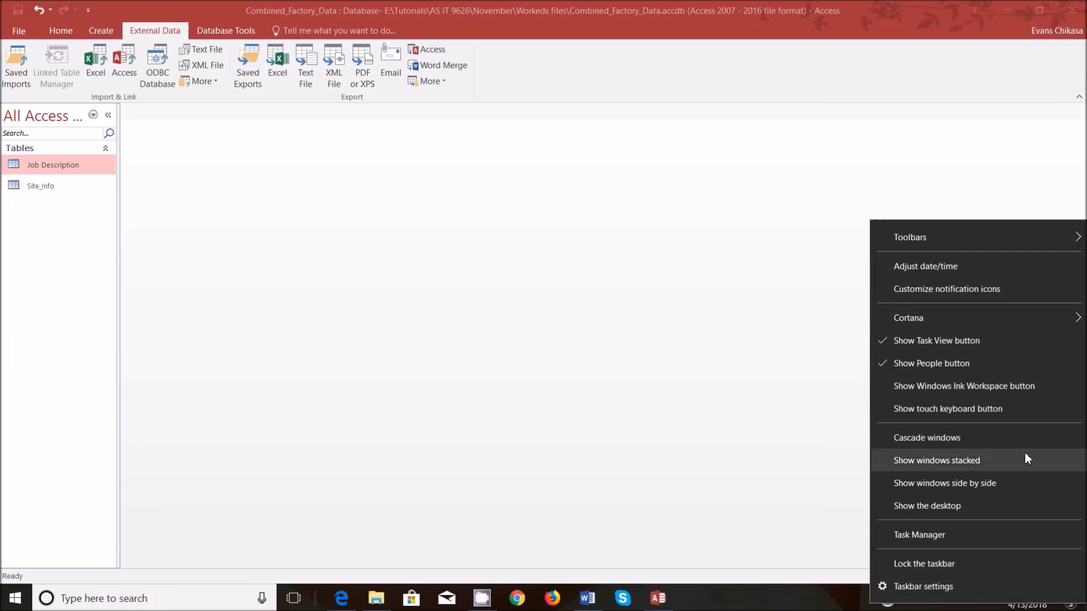
left_click(969, 264)
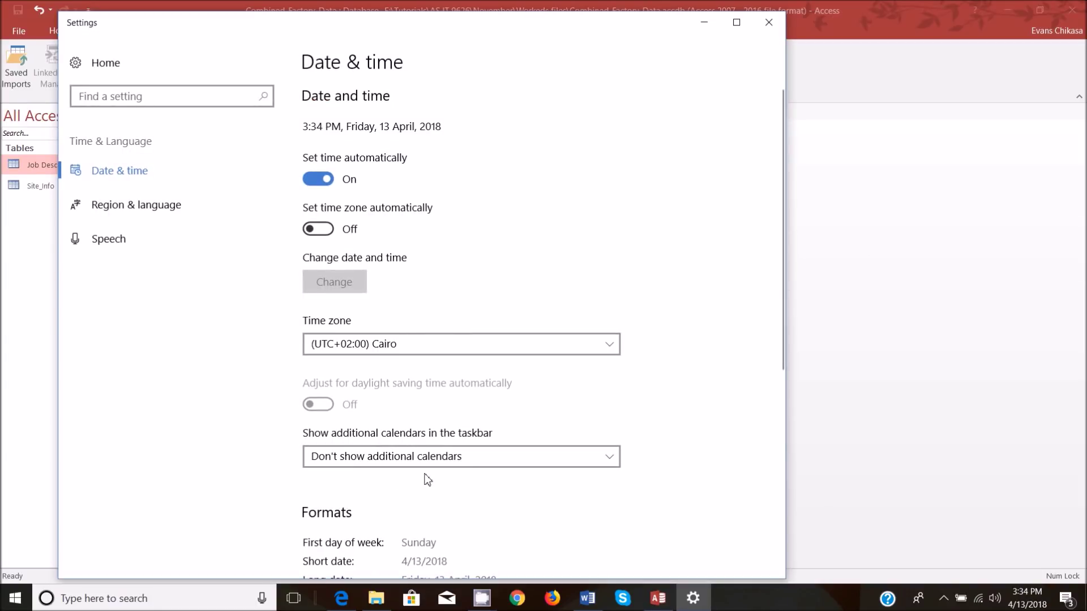
scroll(423, 473, "down", 3)
scroll(413, 279, "up", 3)
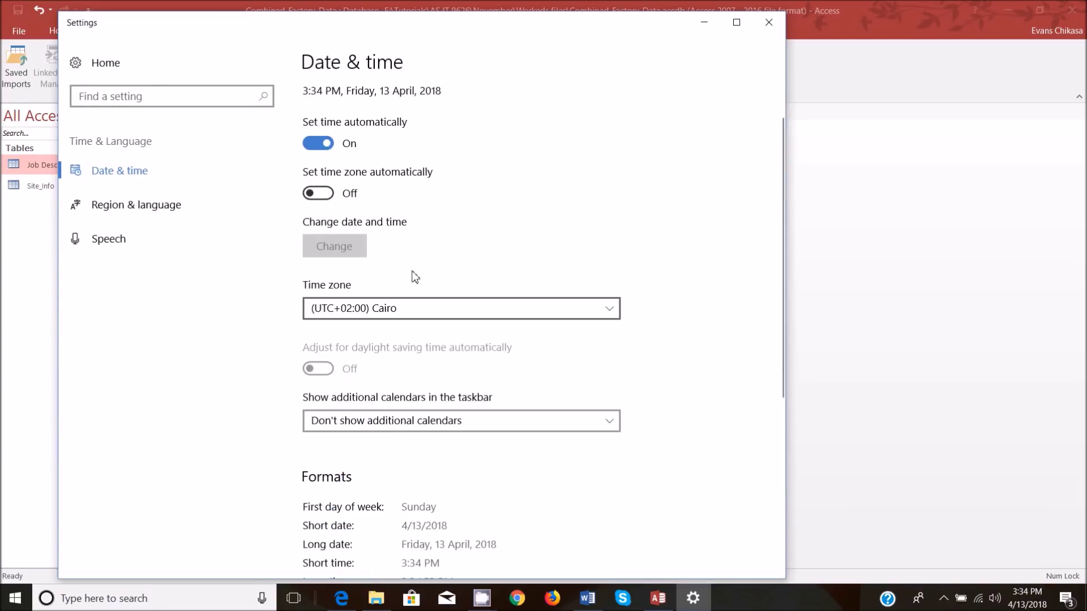
scroll(375, 388, "down", 4)
left_click(391, 338)
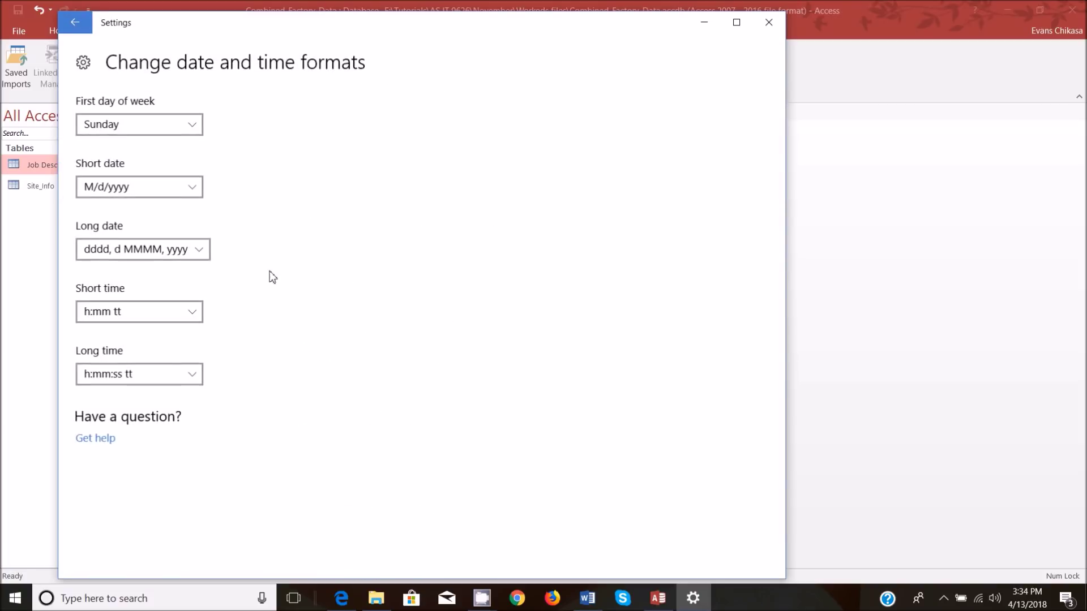
left_click(182, 191)
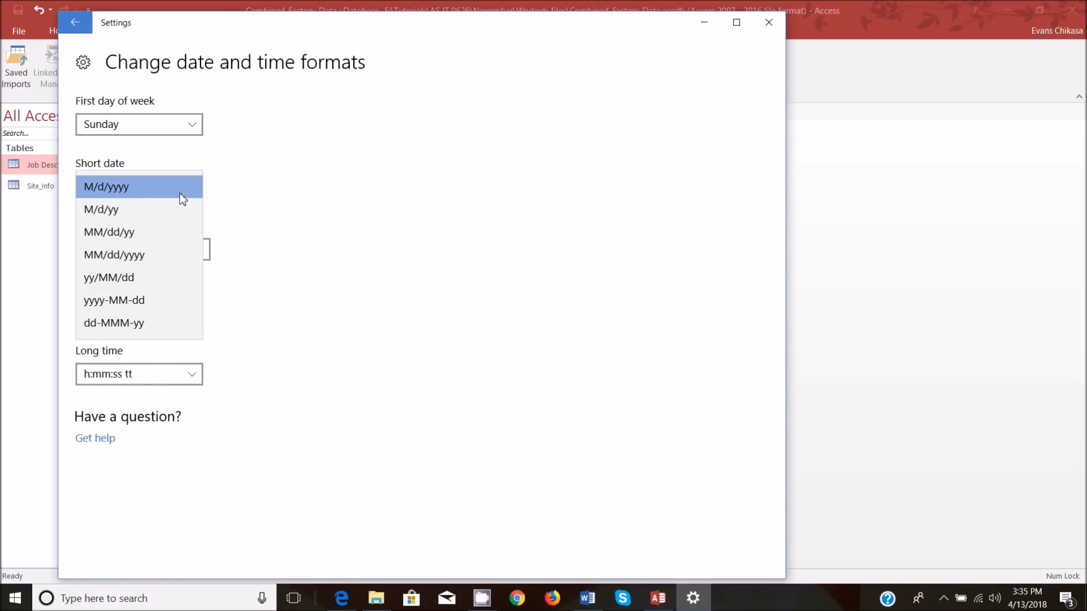
left_click(143, 323)
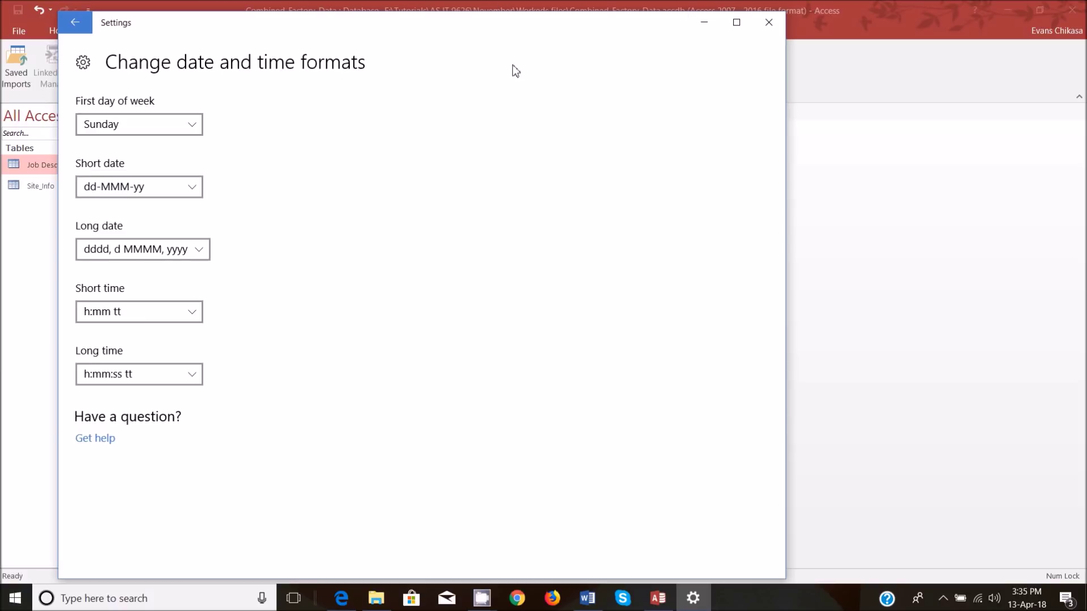
left_click(769, 22)
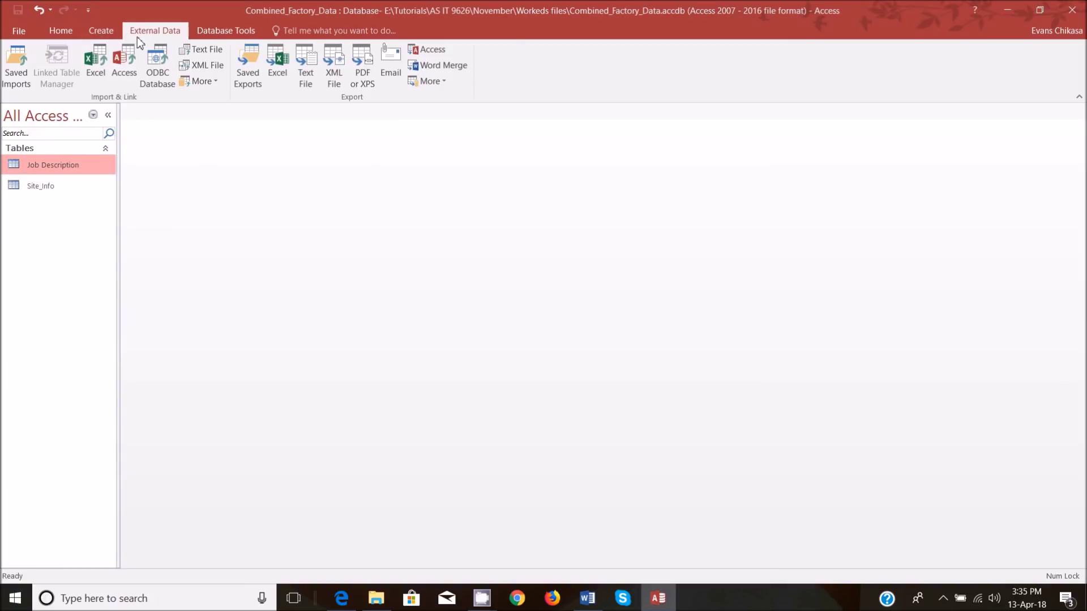
- Start importing the All_Employee_Data text file into a new table as comma-delimited data with field names in the first row
left_click(199, 49)
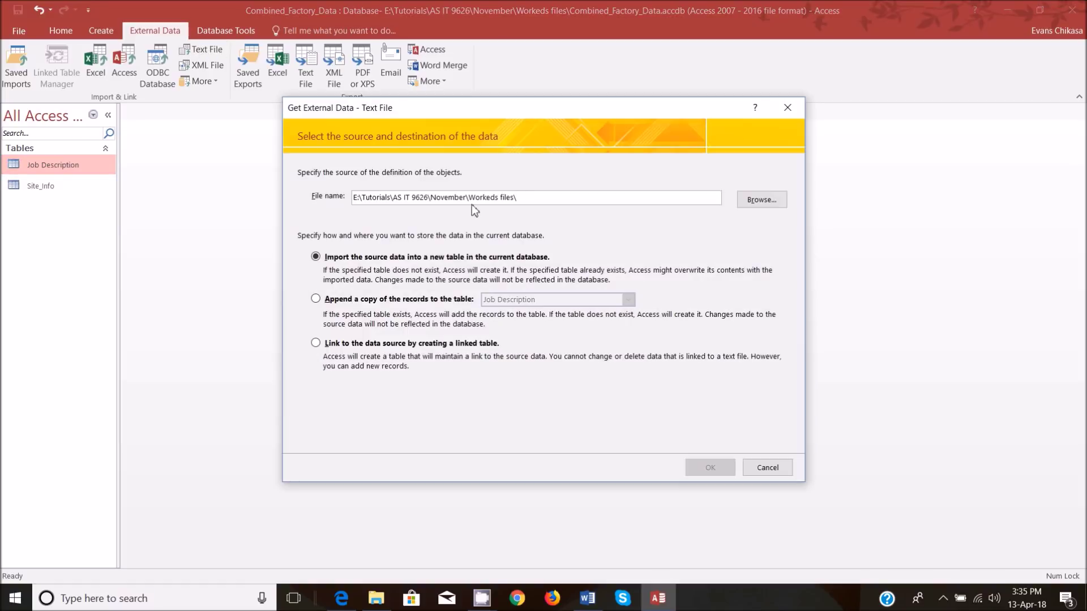
left_click(774, 203)
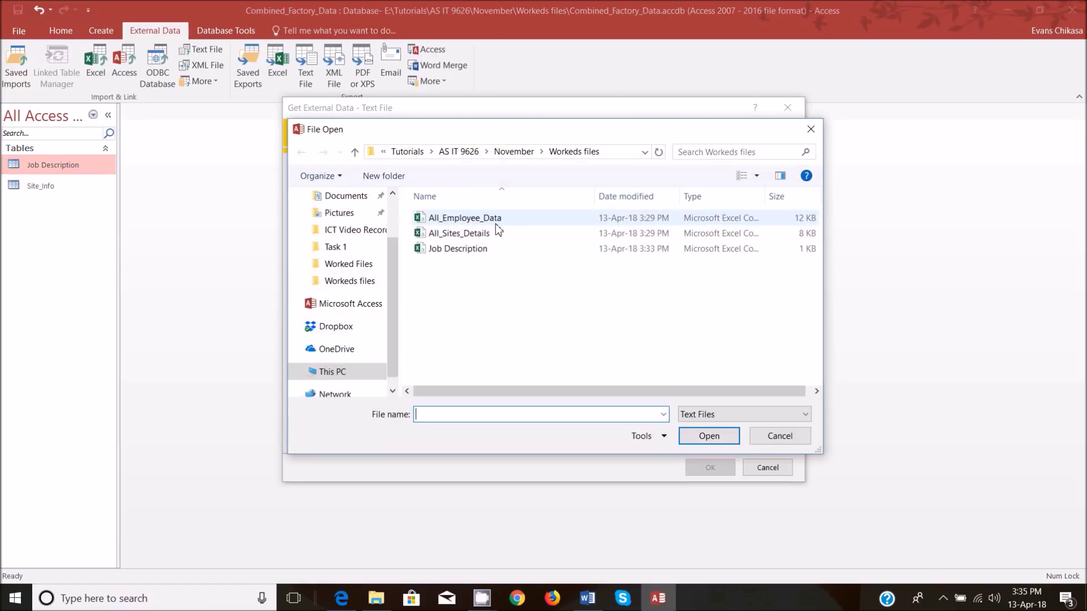
double_click(496, 219)
left_click(715, 463)
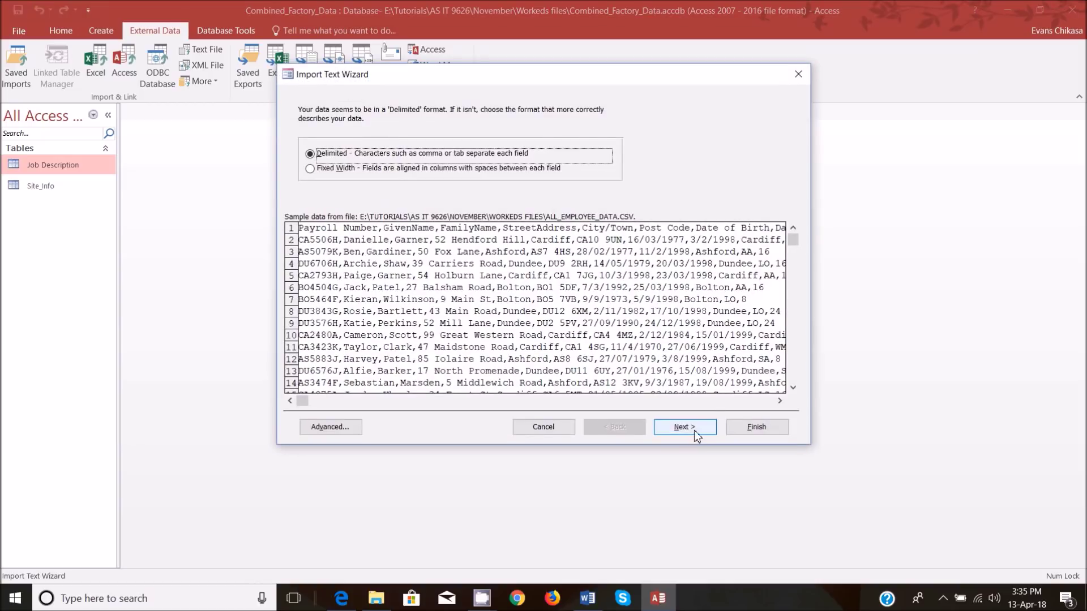
left_click(685, 429)
left_click(321, 185)
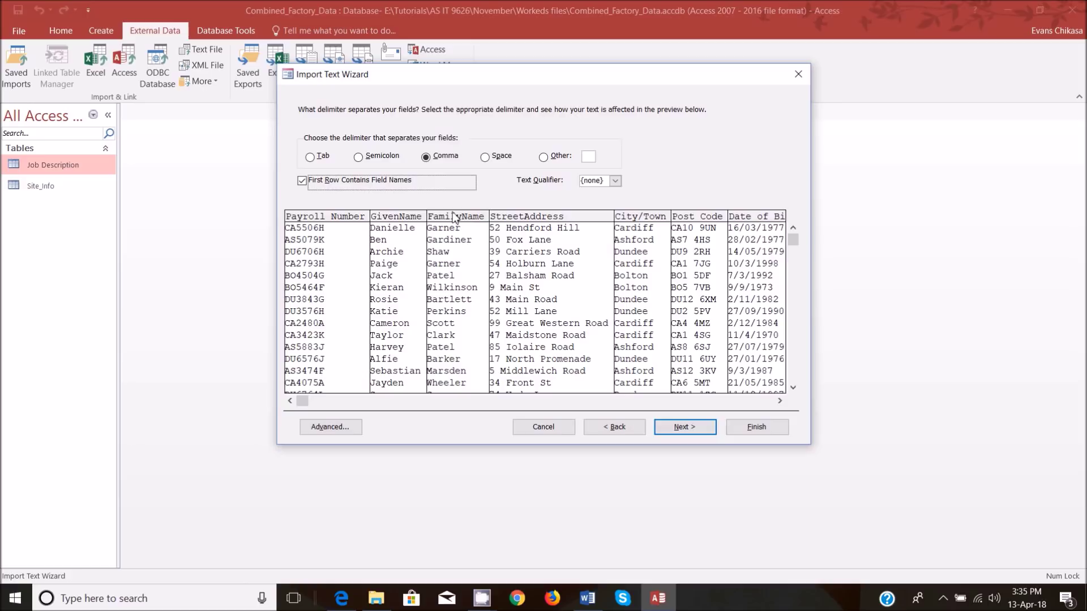
left_click(685, 426)
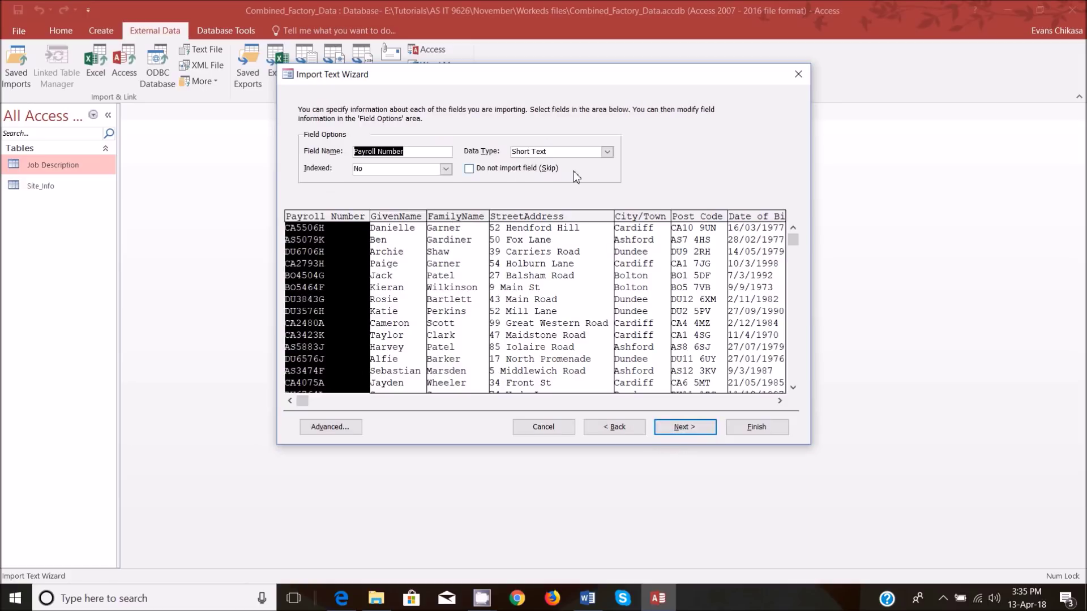
- Review the import field options of each column from Payroll Number through Job Code
left_click(399, 277)
left_click(351, 277)
left_click(394, 275)
left_click(559, 275)
left_click(639, 274)
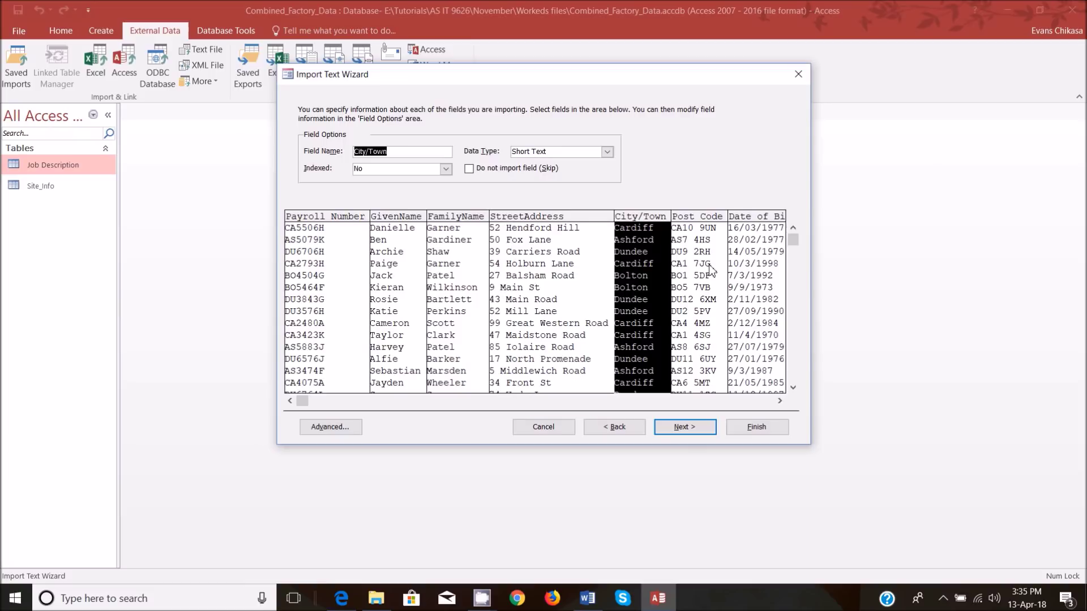
left_click(711, 273)
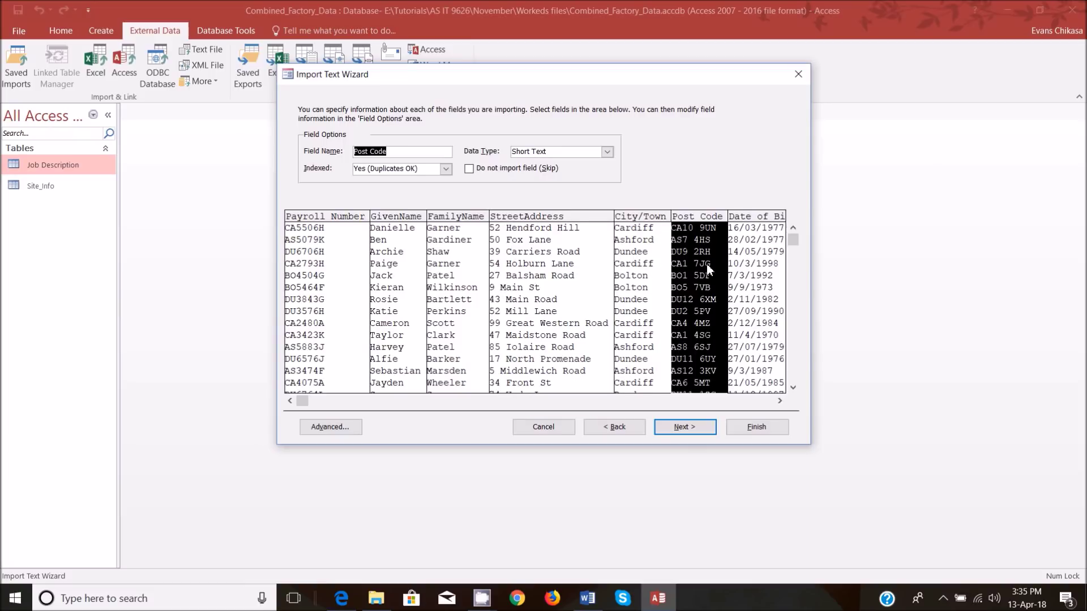
left_click(749, 322)
left_click(781, 400)
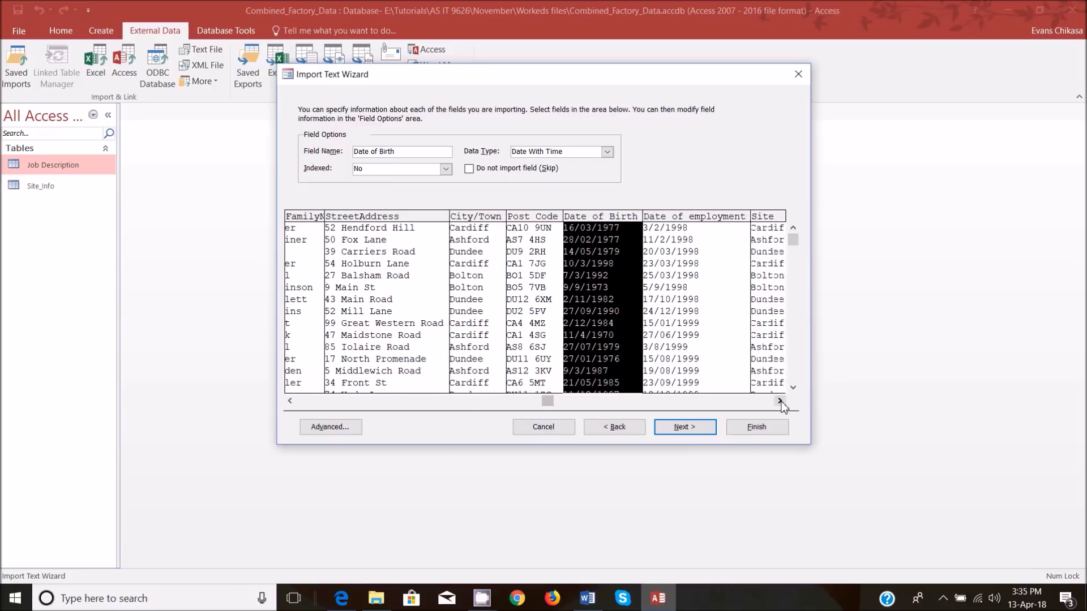
left_click(658, 285)
left_click(578, 273)
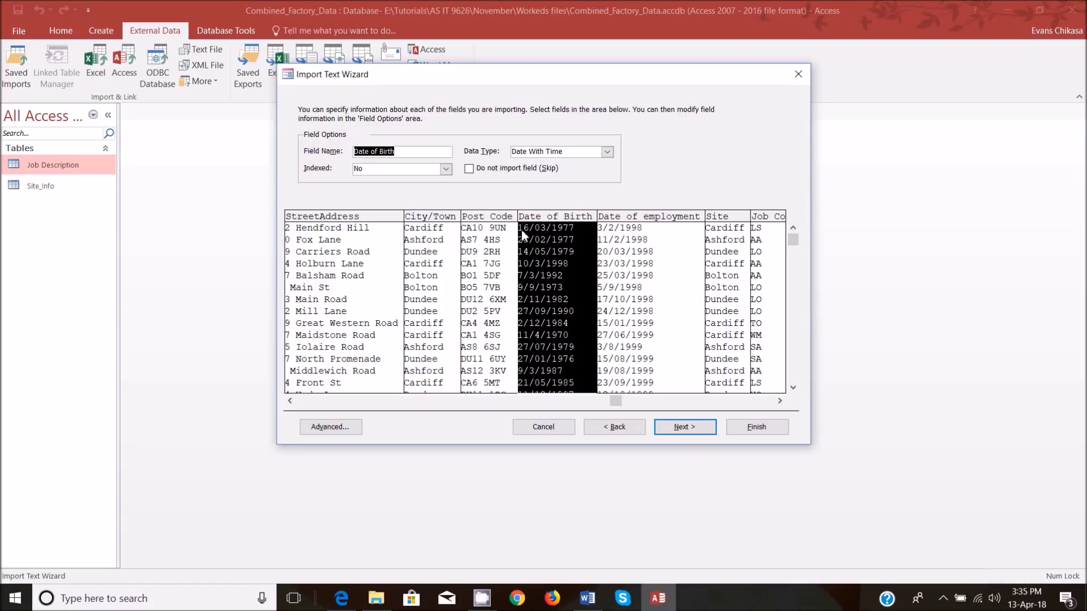
left_click(655, 249)
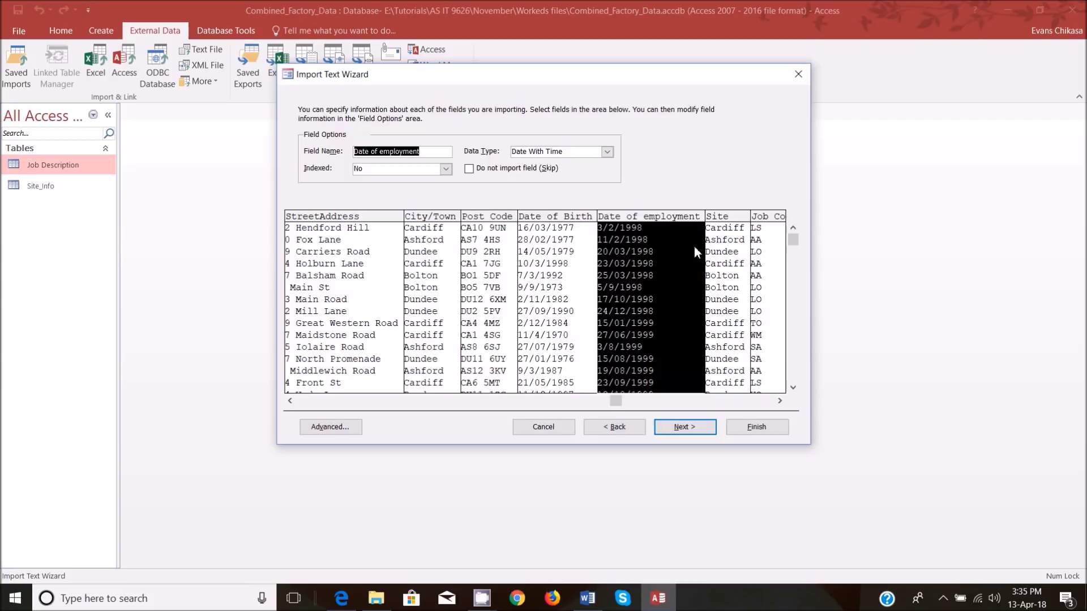
left_click(725, 249)
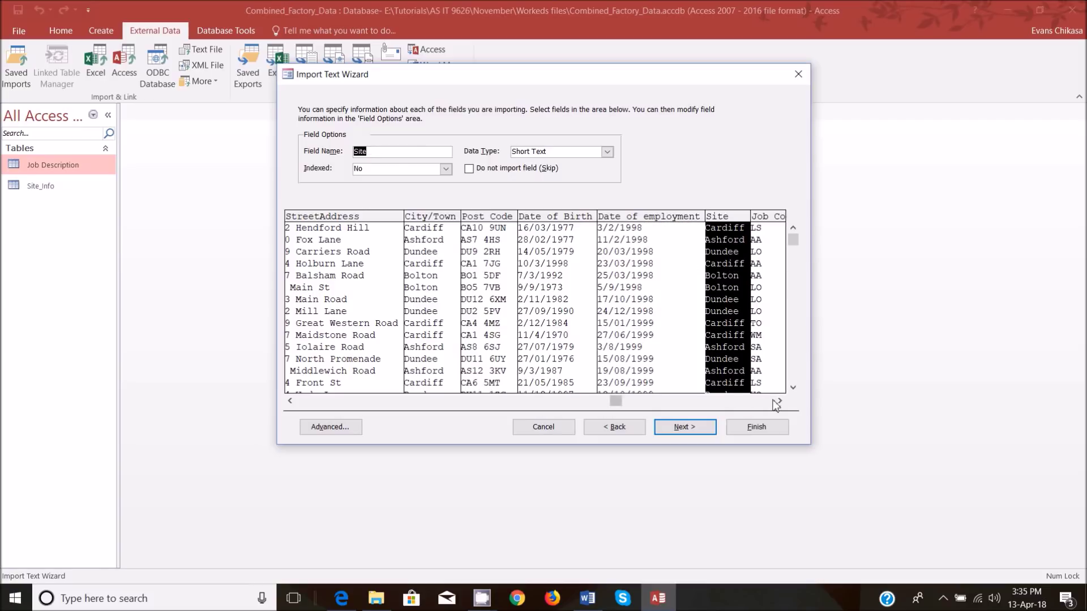
left_click(780, 402)
left_click(780, 402)
left_click(565, 258)
- Set the Contract_Hours field's data type to Integer in the import field options
left_click(724, 266)
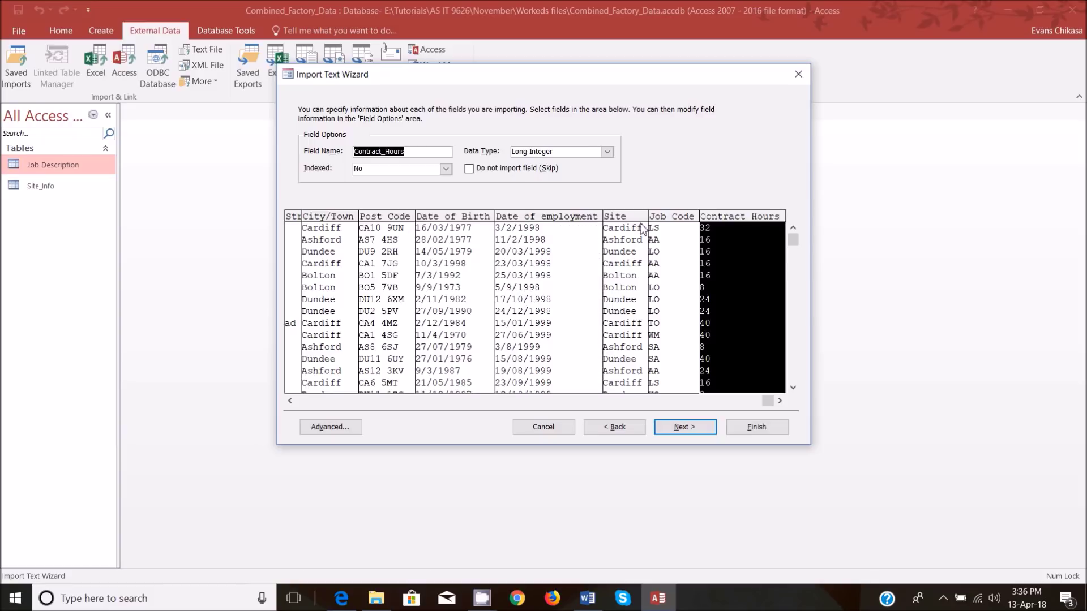
left_click(607, 152)
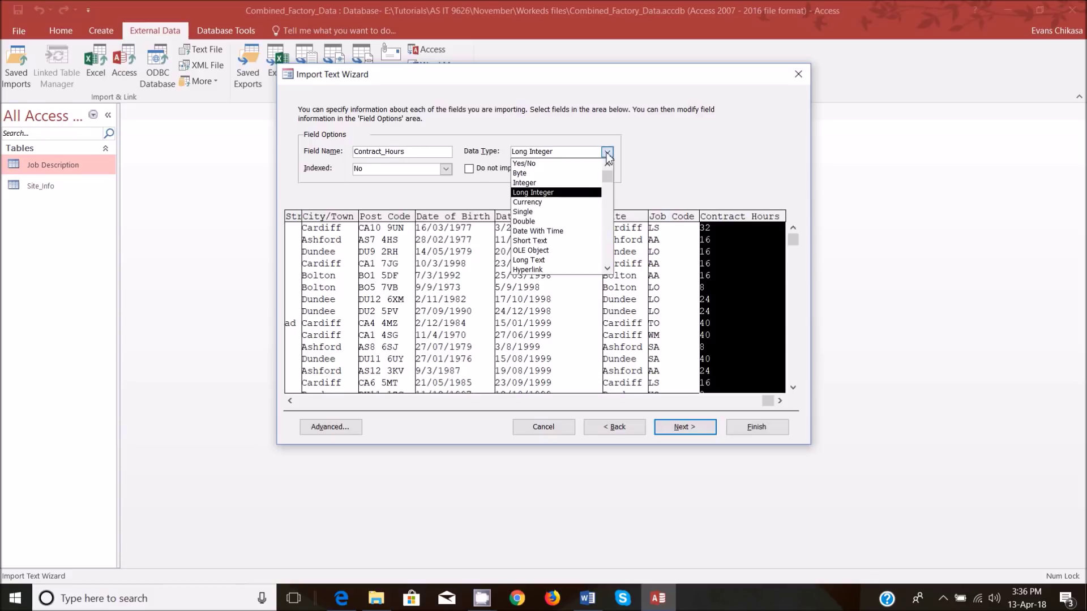
left_click(541, 183)
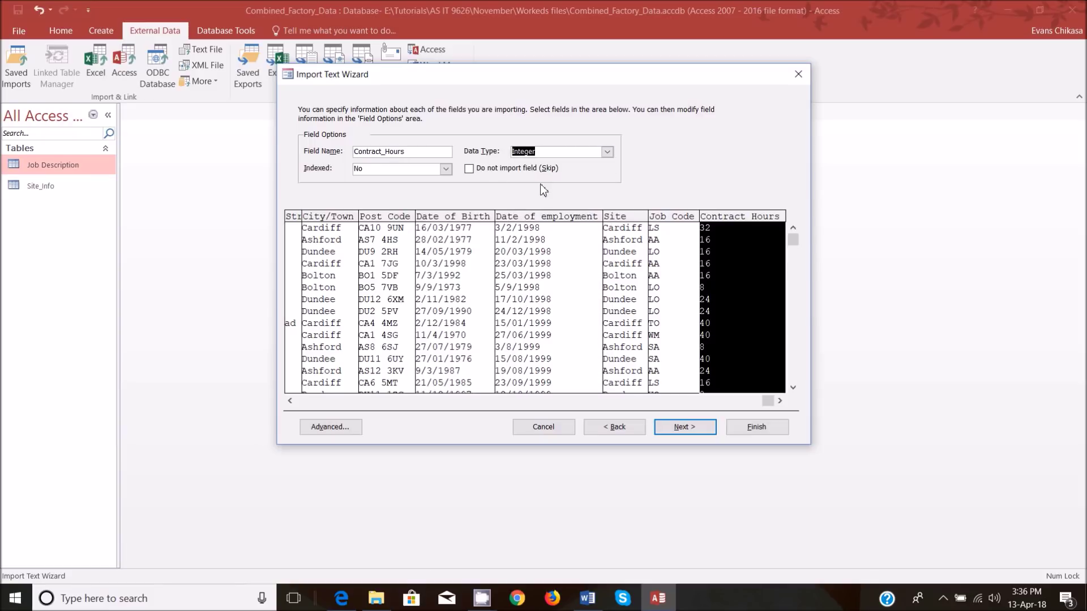
- Enable leading zeros in dates in the All_Employee_Data import specification, keeping the DMY date order and four-digit years
left_click(331, 430)
left_click(531, 233)
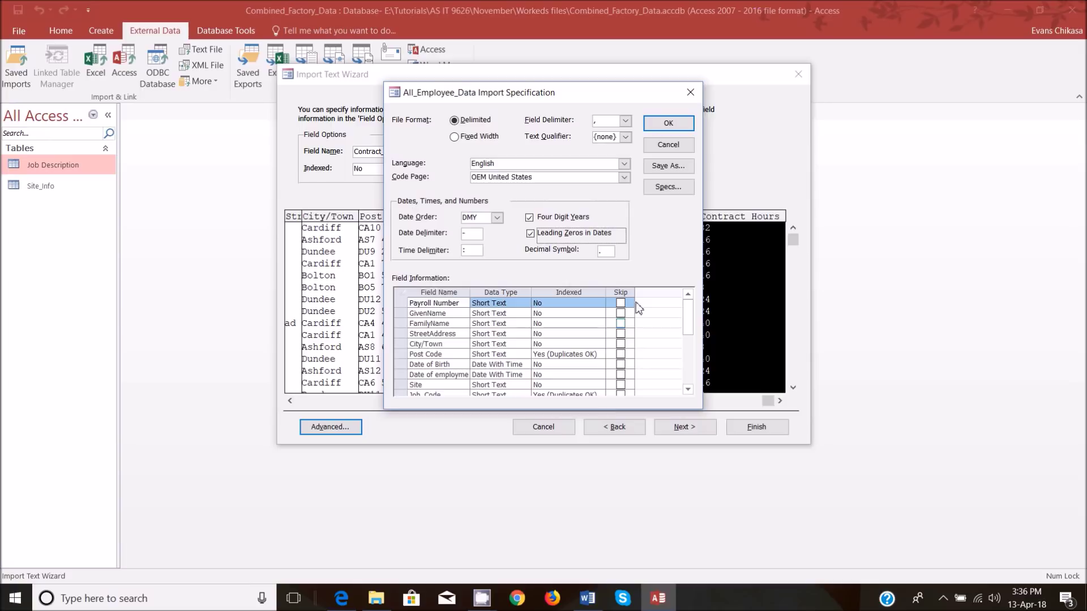
left_click(478, 218)
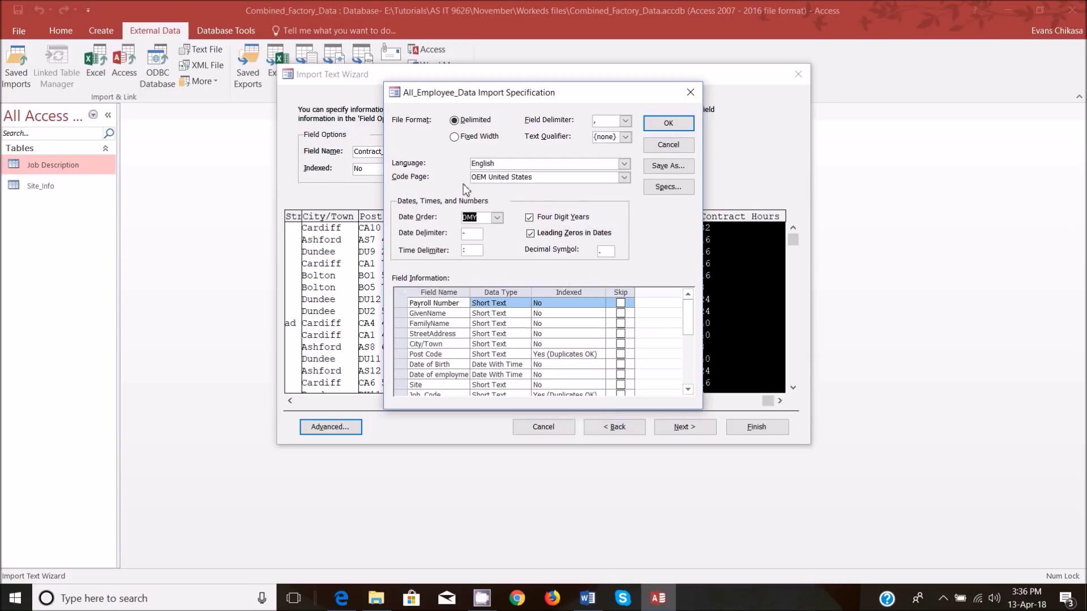
left_click_drag(500, 95, 789, 116)
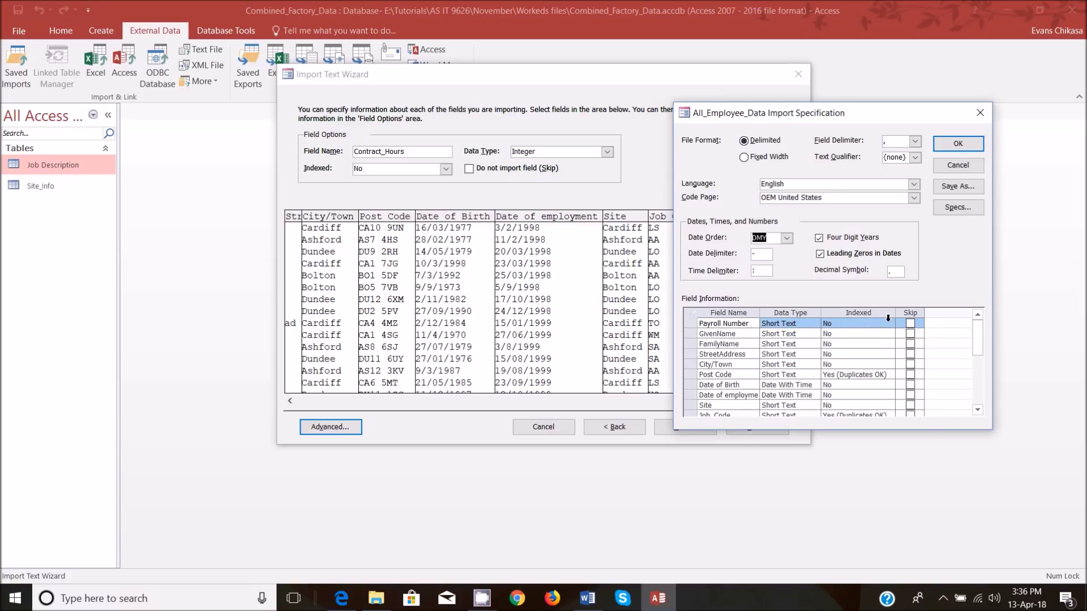
left_click(958, 143)
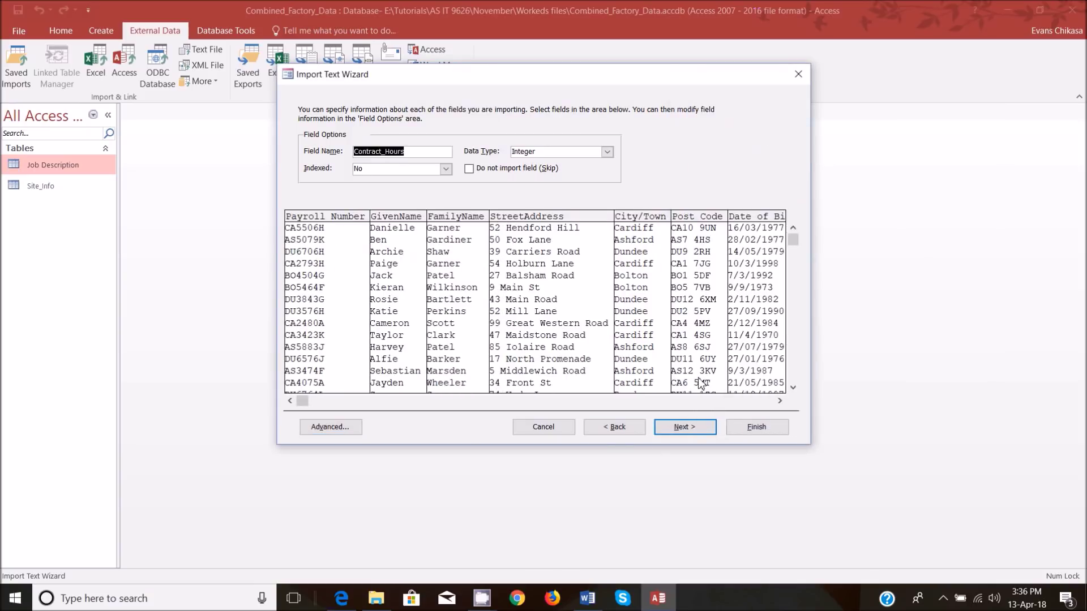
- Choose Payroll Number as the primary key and finish importing into the All_Employee_Data table without saving the import steps
left_click(684, 428)
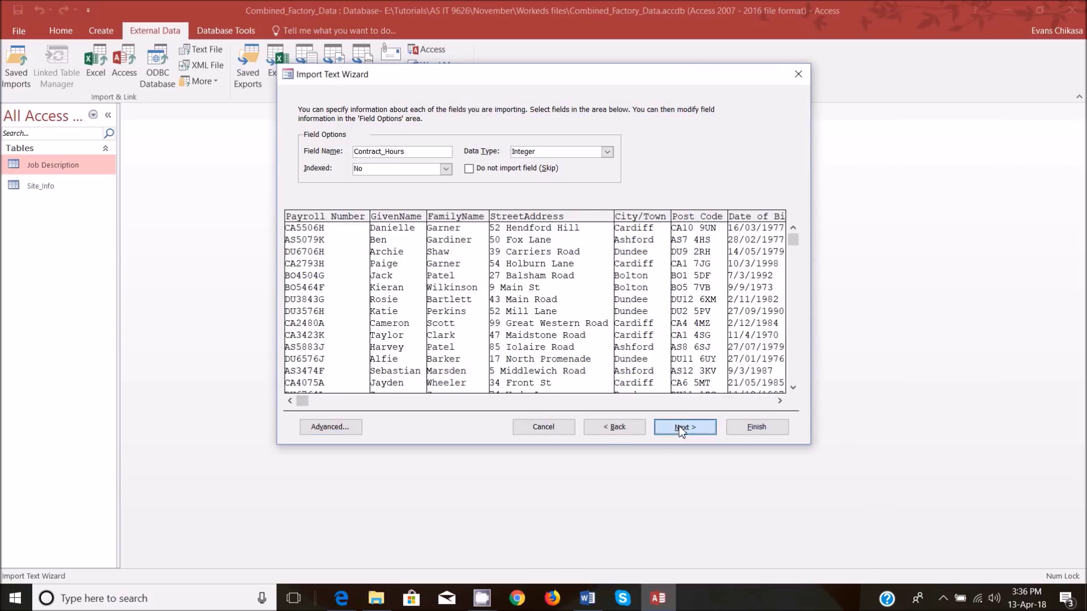
left_click(461, 162)
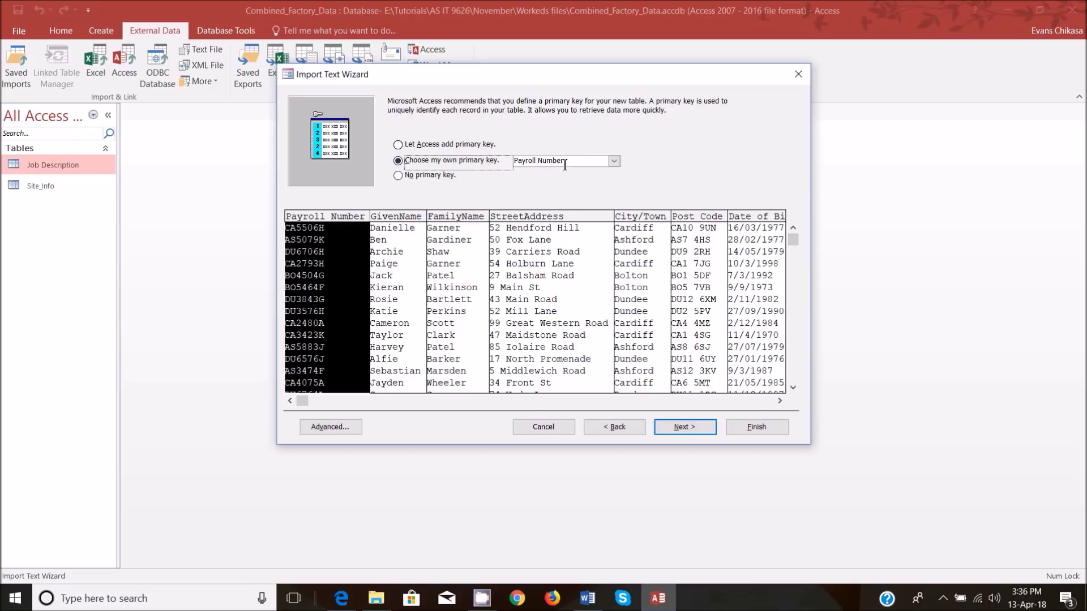
left_click(680, 428)
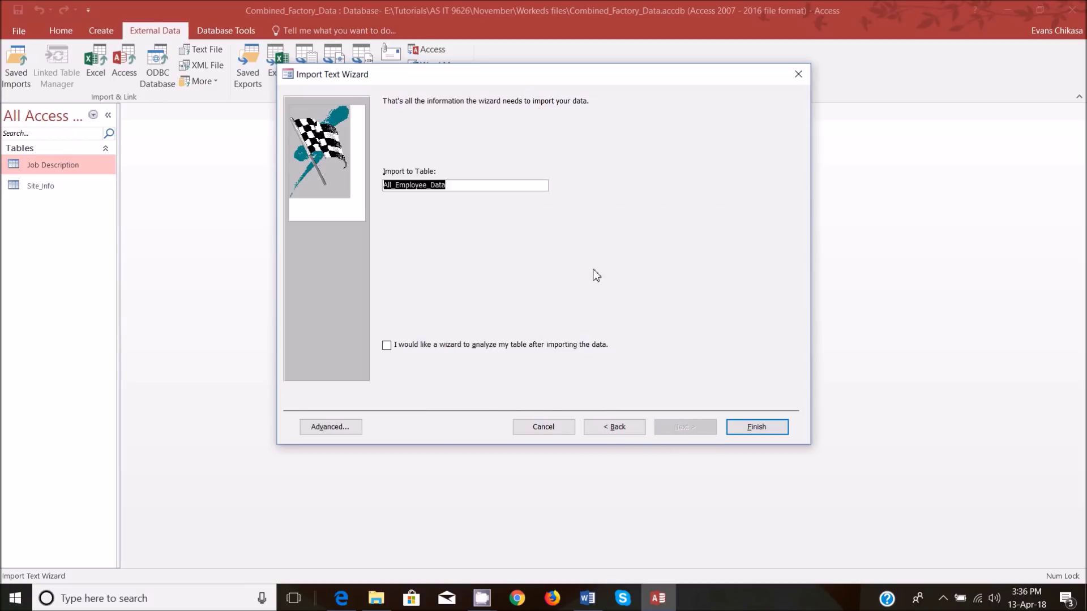
left_click(757, 428)
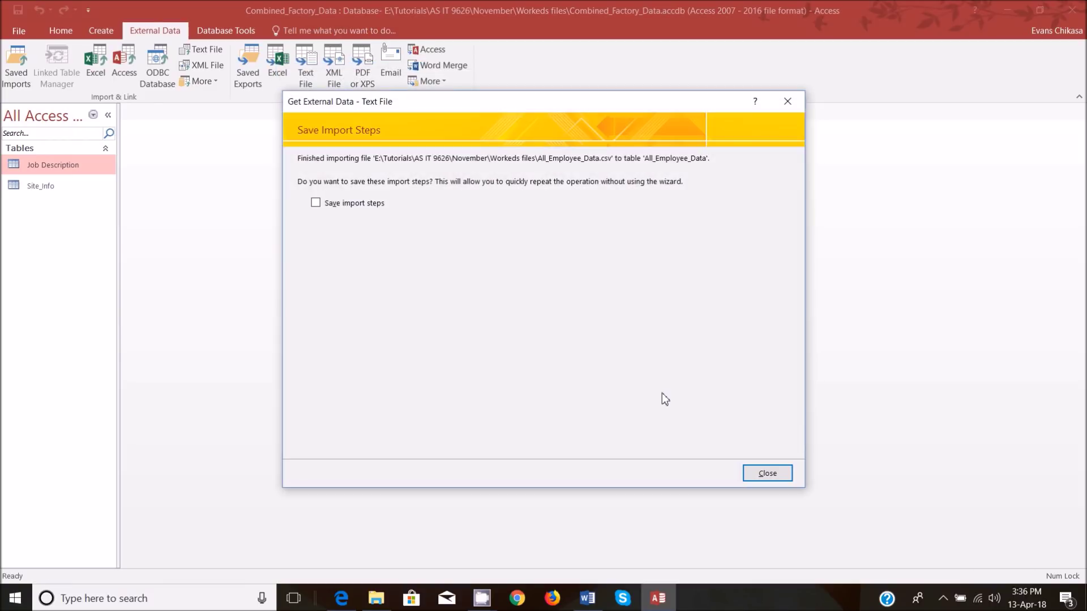
left_click(767, 472)
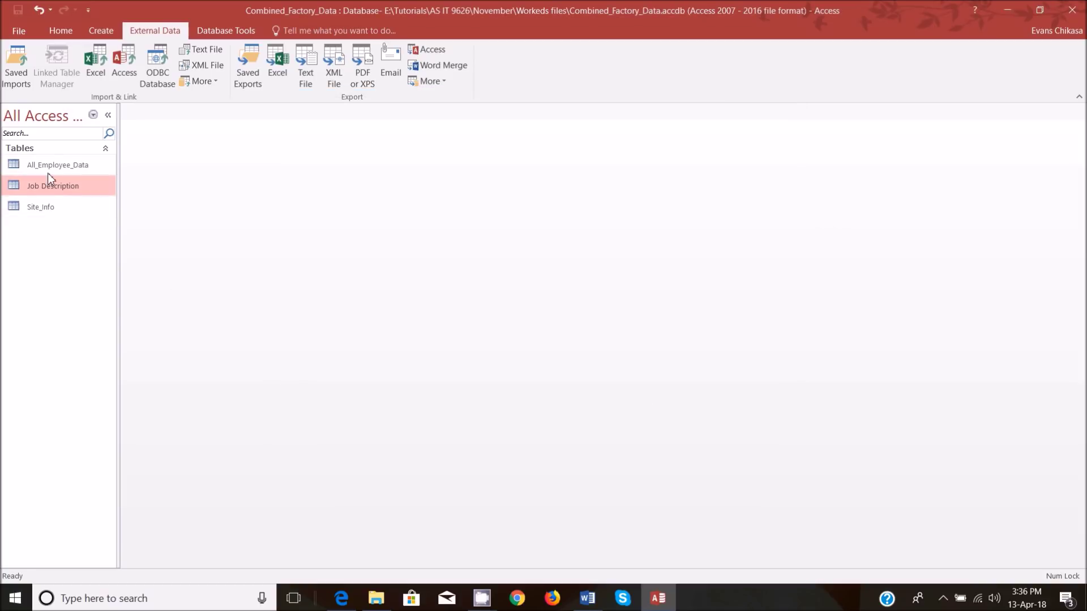
- Open the All_Employee_Data table in Design view and consult the open Word document
left_click(51, 165)
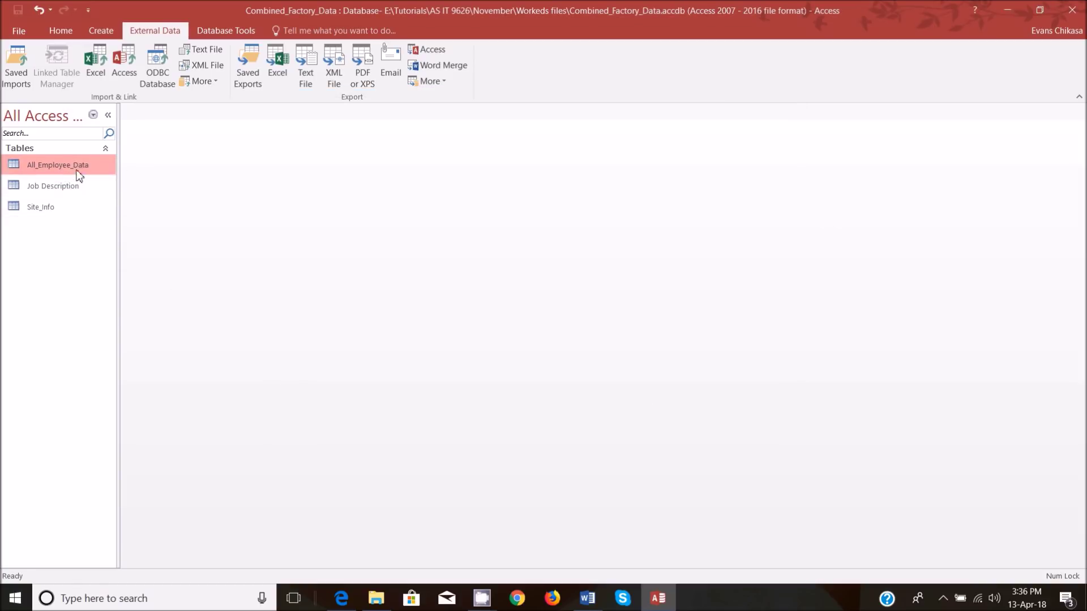
right_click(78, 172)
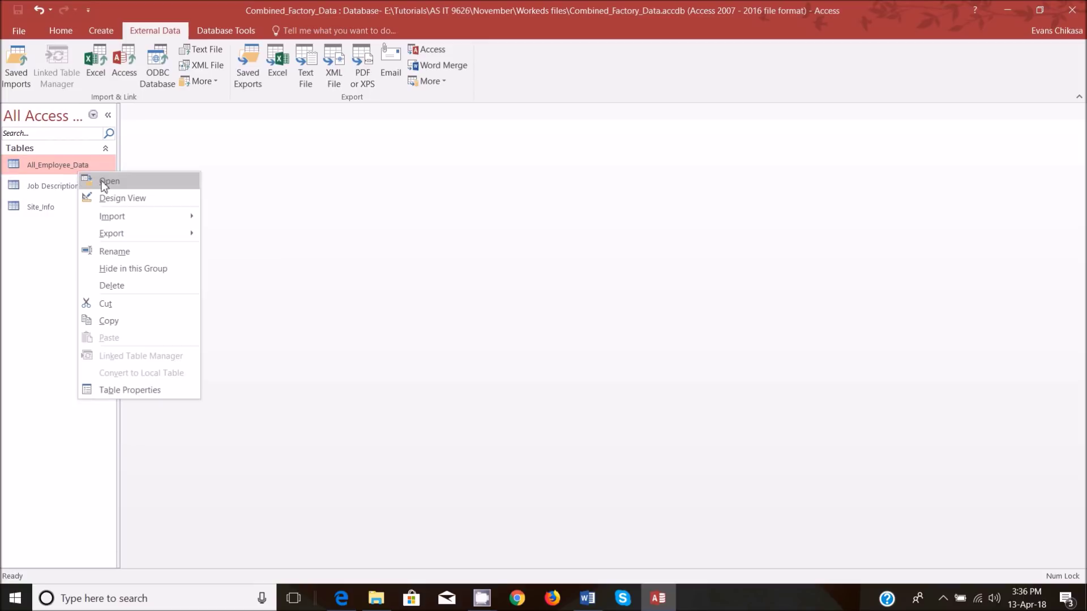
left_click(130, 195)
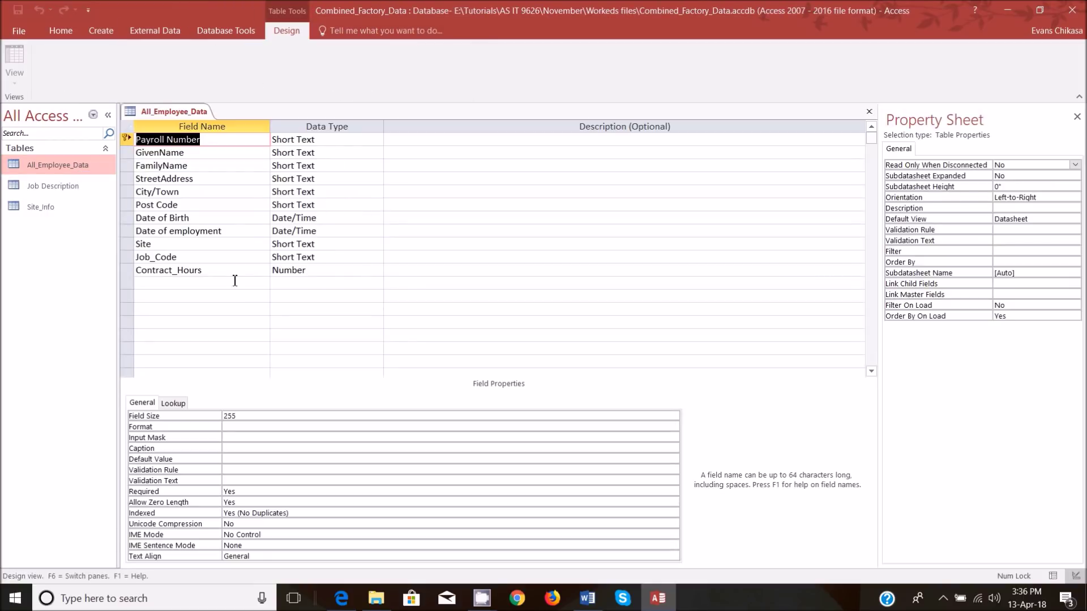
mouse_move(587, 598)
left_click(586, 560)
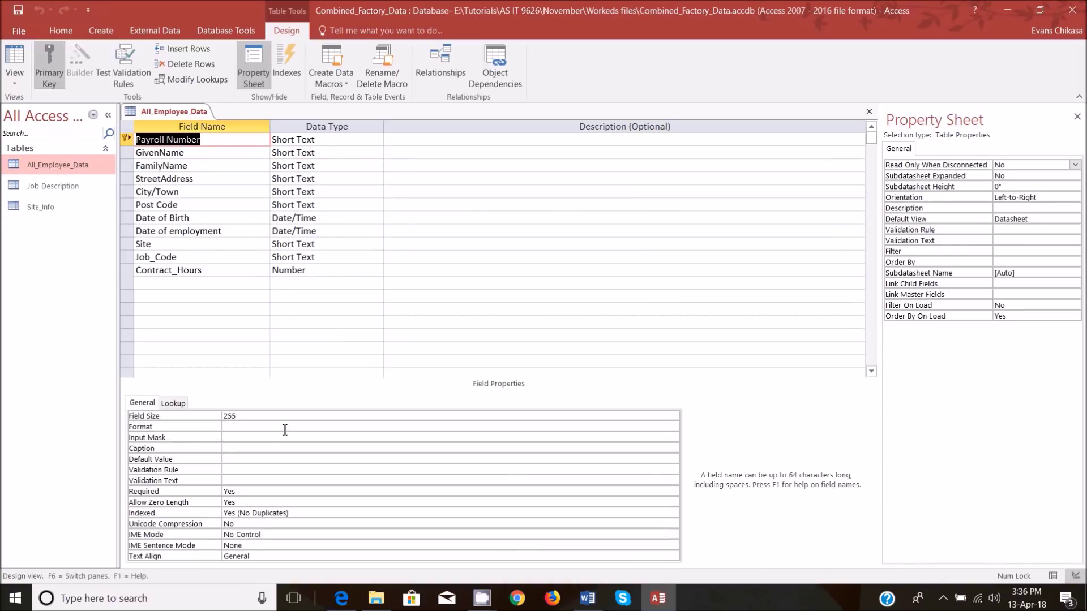
- Set the Format property of the Date of Birth and Date of employment fields to dd/mm/yyyy
left_click(126, 222)
left_click(253, 417)
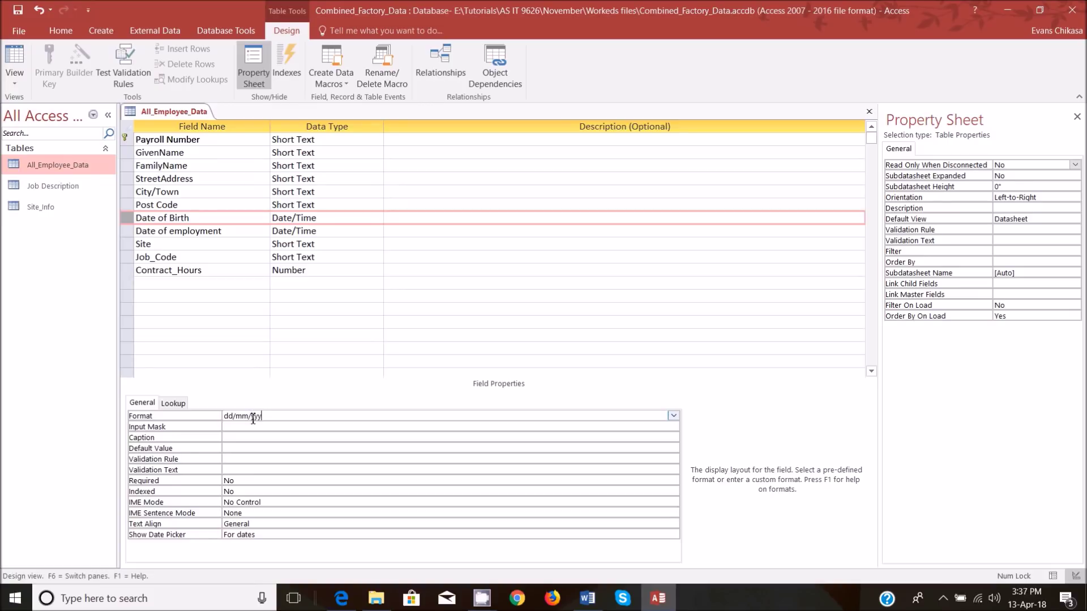
left_click(126, 235)
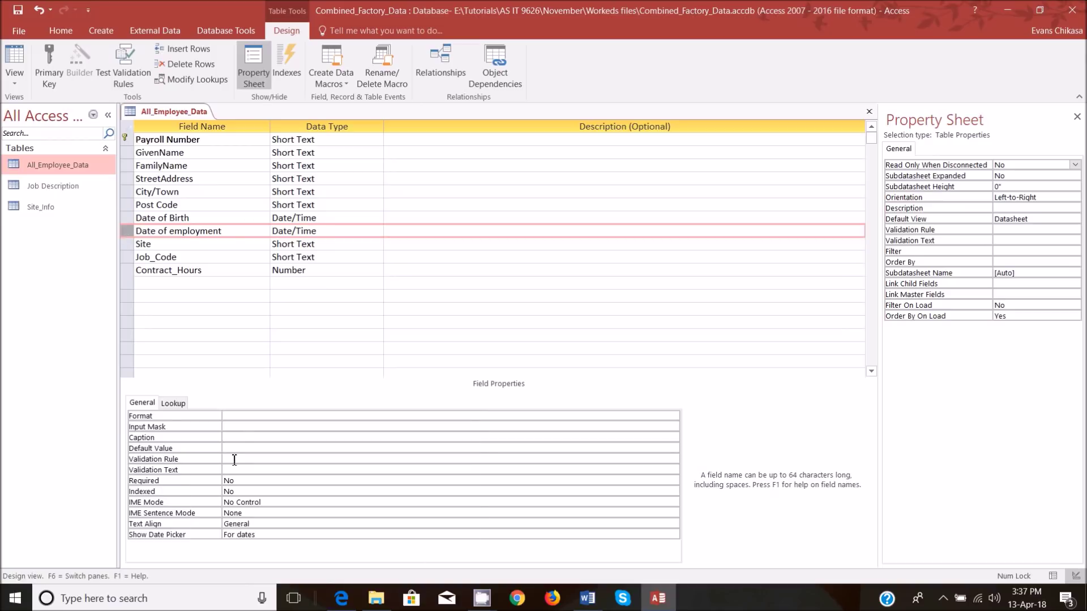
left_click(251, 416)
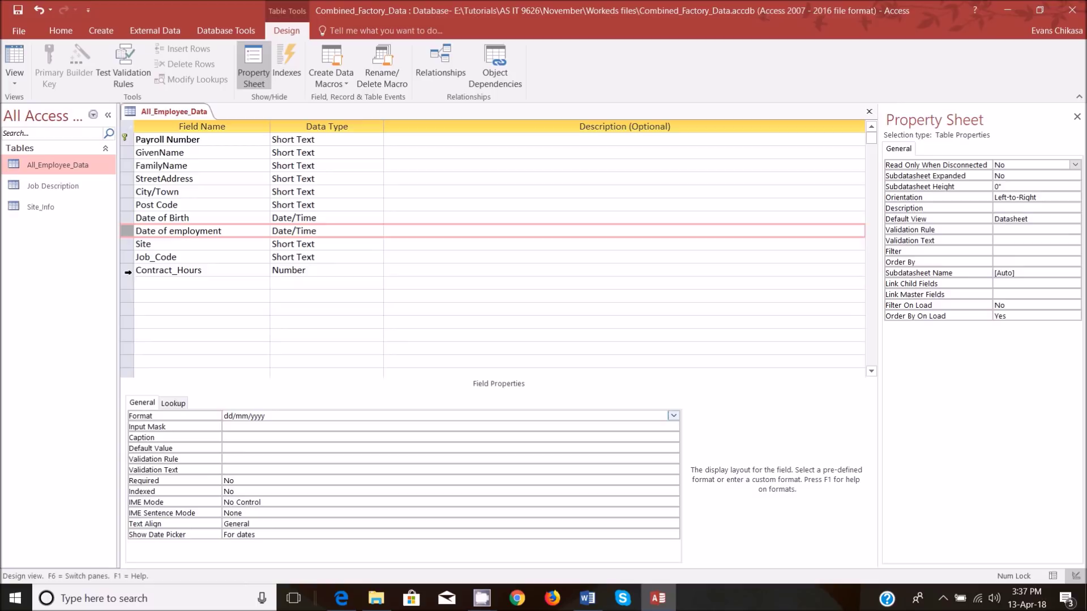
- Set the Payroll Number field's size to 7 in the All_Employee_Data design
left_click(129, 140)
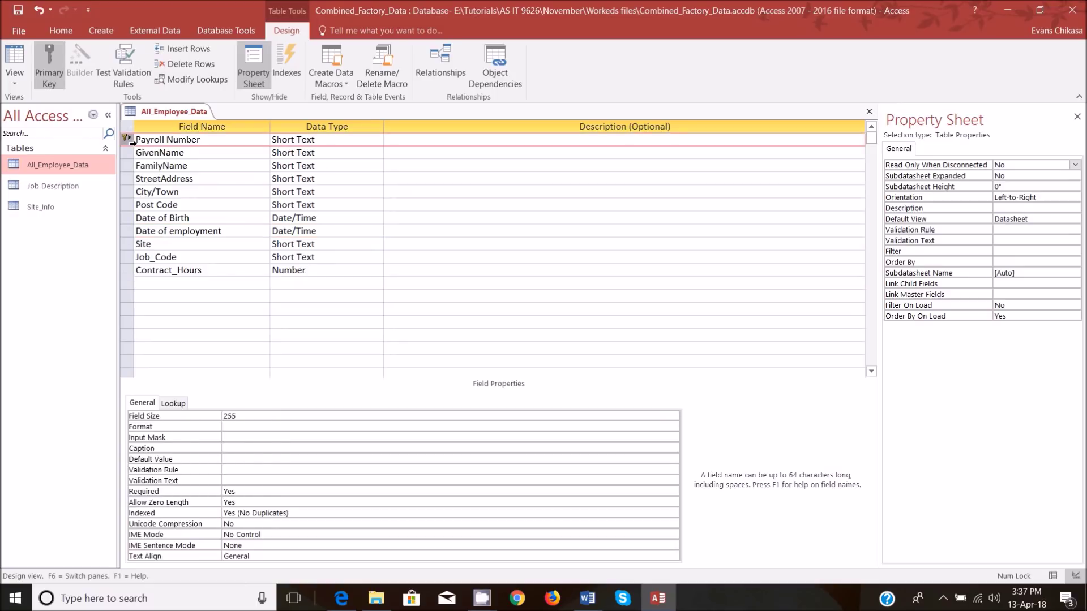
left_click(252, 414)
left_click(191, 413)
type("7")
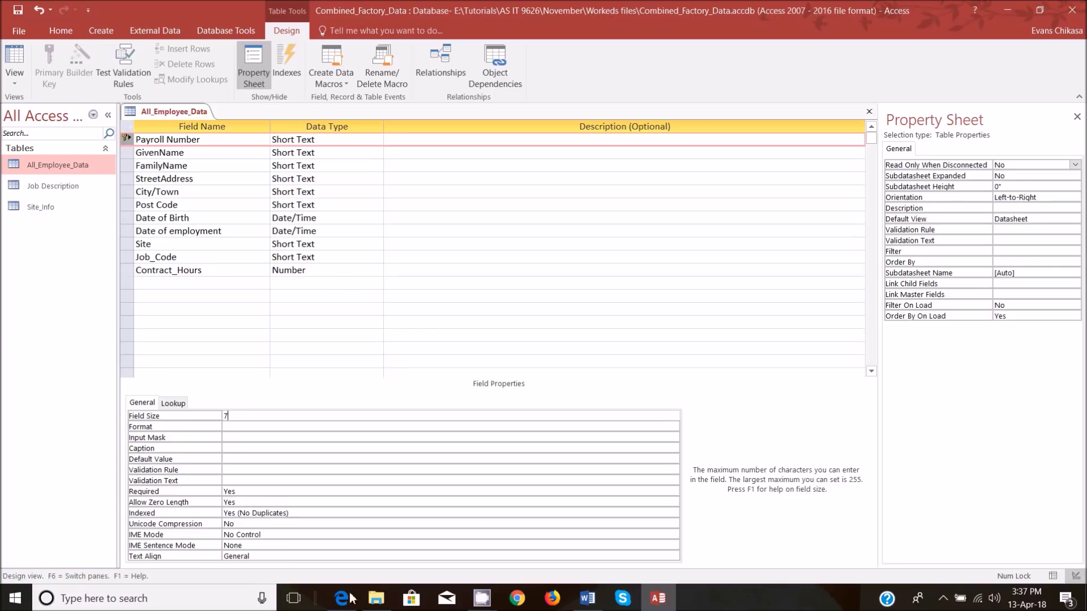
mouse_move(588, 598)
mouse_move(581, 541)
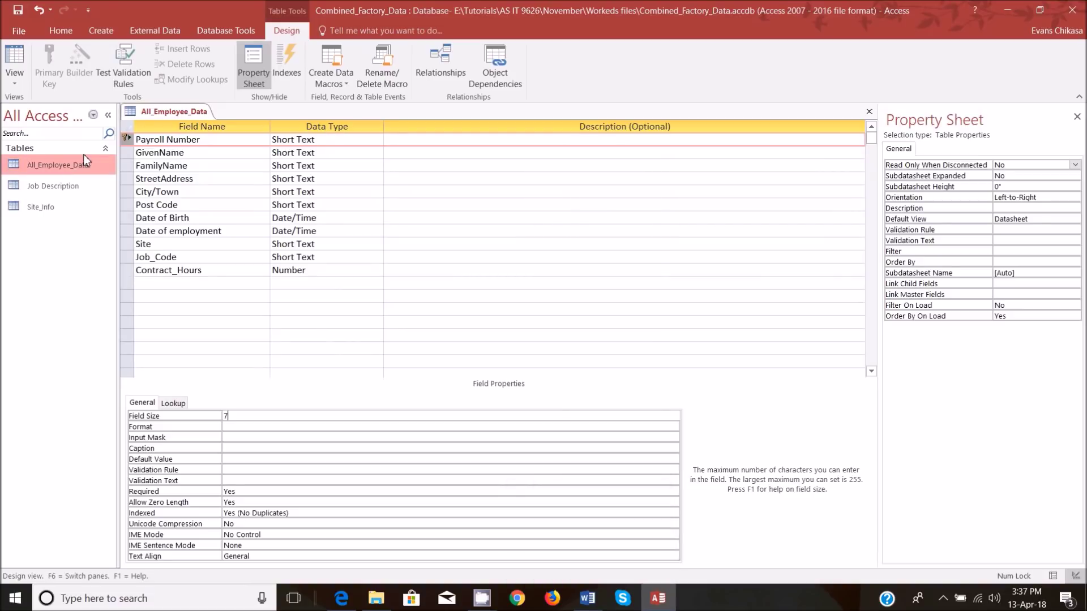
- Save the All_Employee_Data design, accepting the shorter field size, and display the table in Datasheet view
left_click(66, 164)
double_click(67, 165)
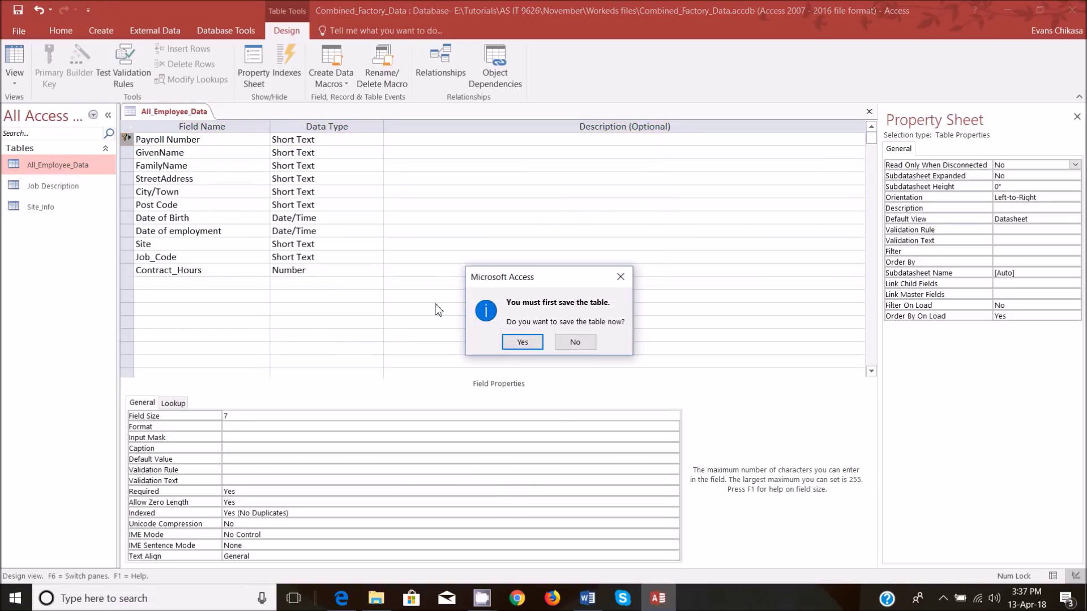
left_click(523, 343)
left_click(518, 347)
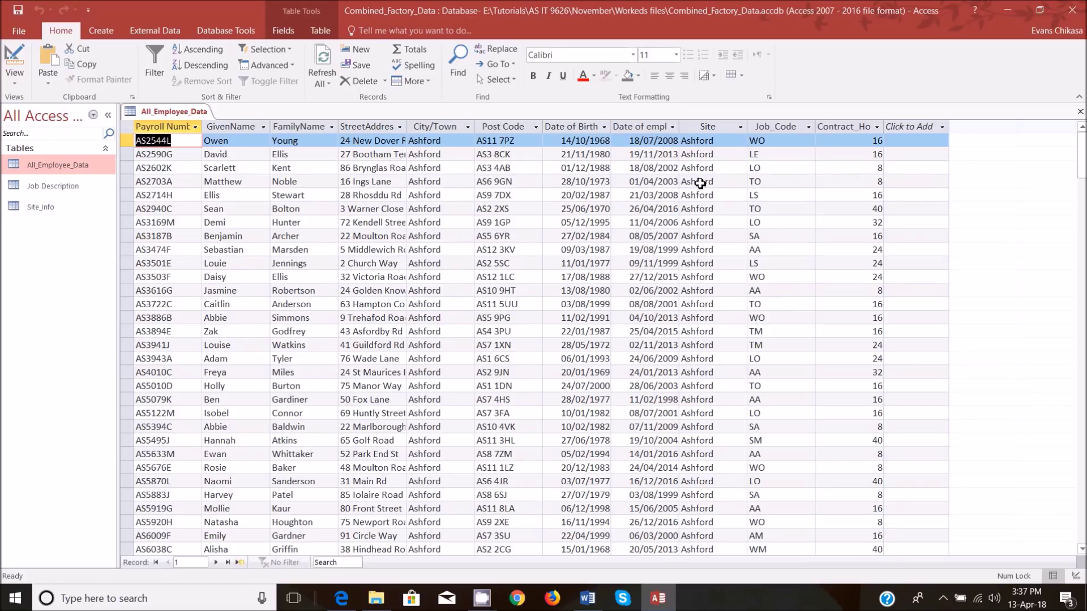
- Open the Job Description table in Design view and set the Job Code field's size to 2, following the Word data dictionary
right_click(54, 189)
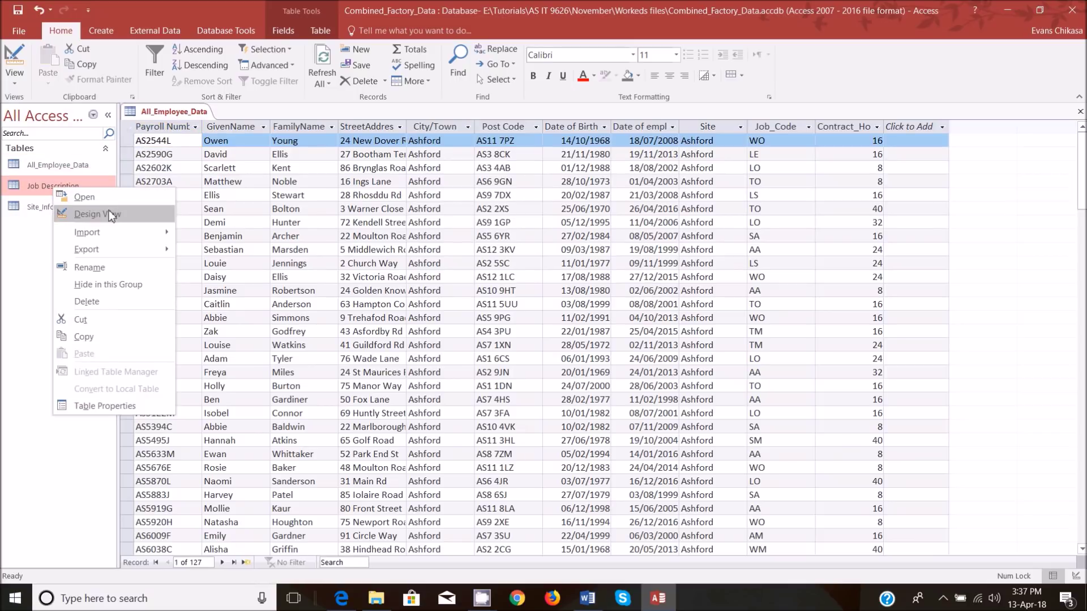
left_click(101, 218)
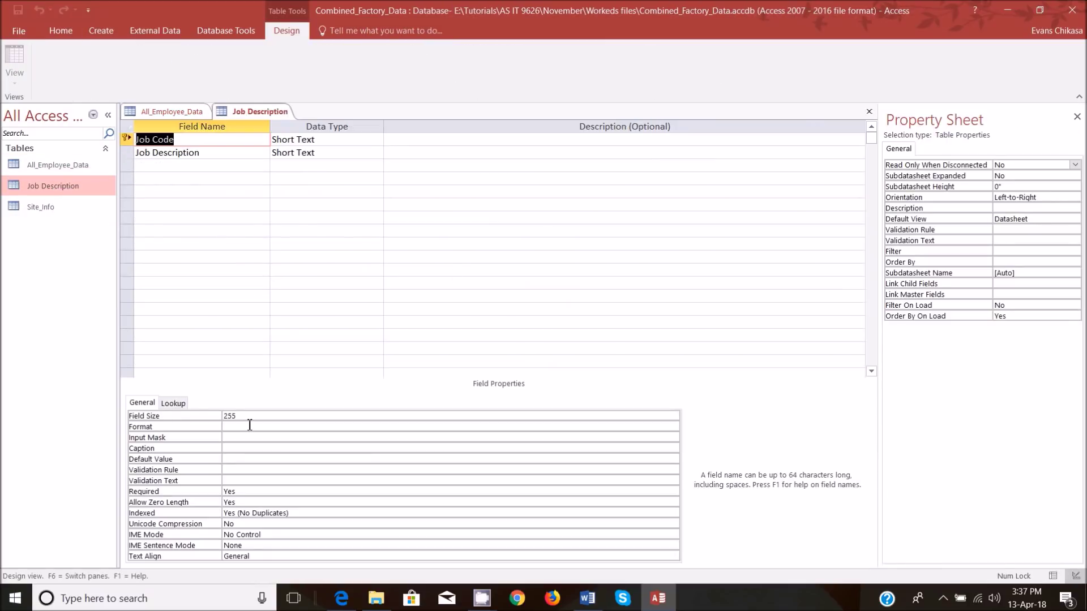
left_click(251, 417)
double_click(251, 417)
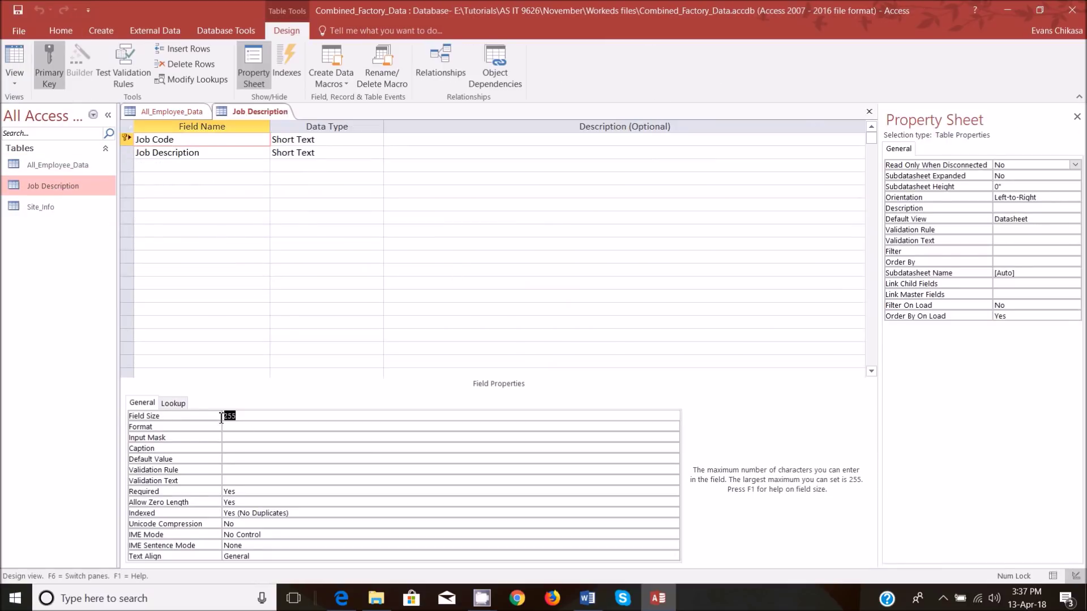
mouse_move(587, 598)
left_click(564, 559)
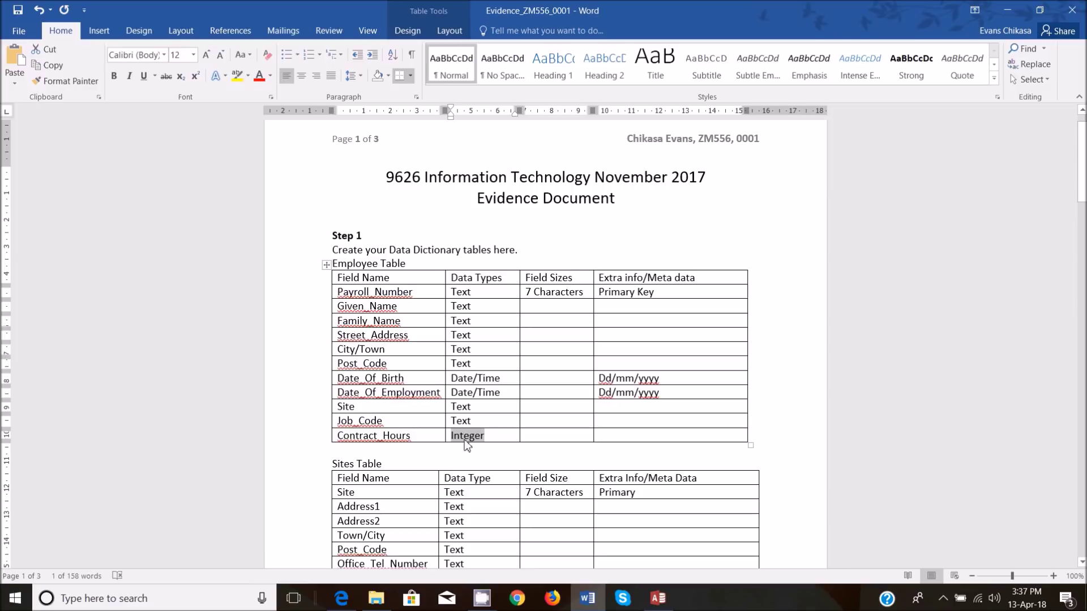
scroll(454, 447, "down", 5)
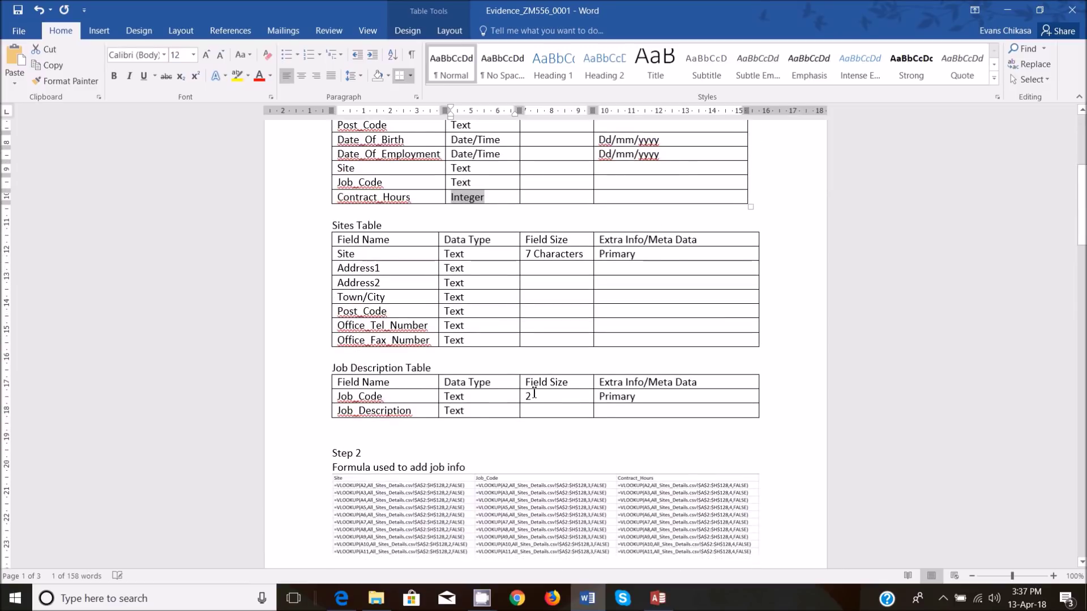
left_click(658, 598)
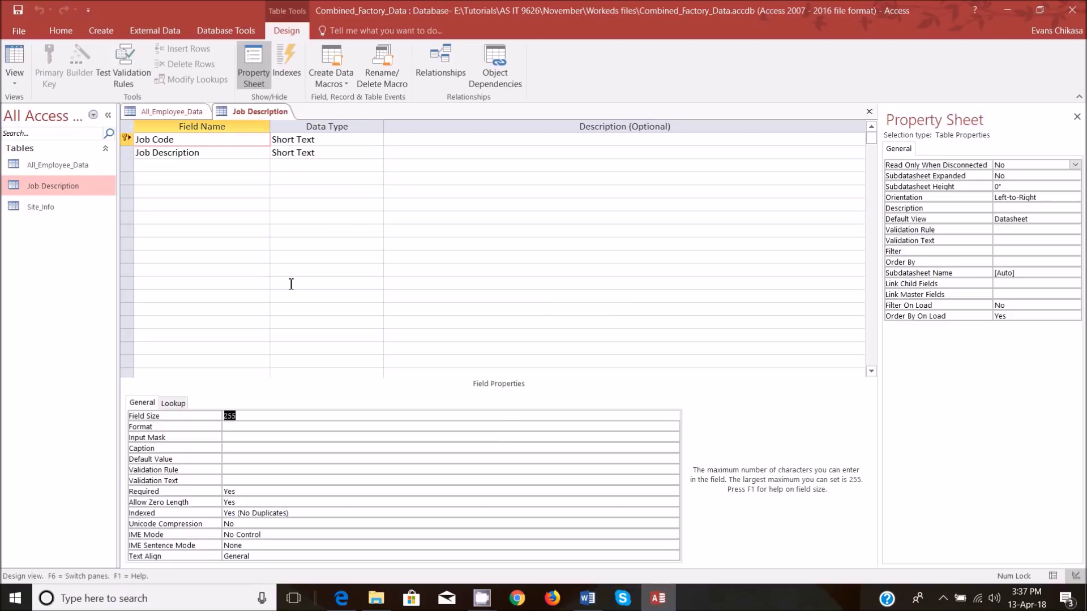
type("2")
- Save the Job Description design, accepting the shorter field size, and display its records in Datasheet view
left_click(66, 192)
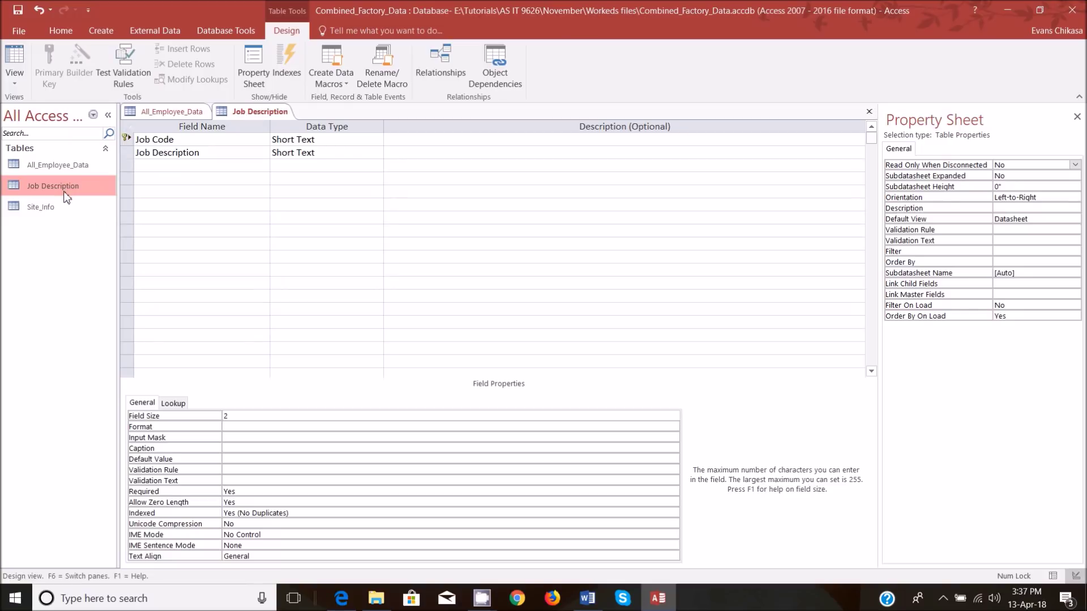
double_click(65, 188)
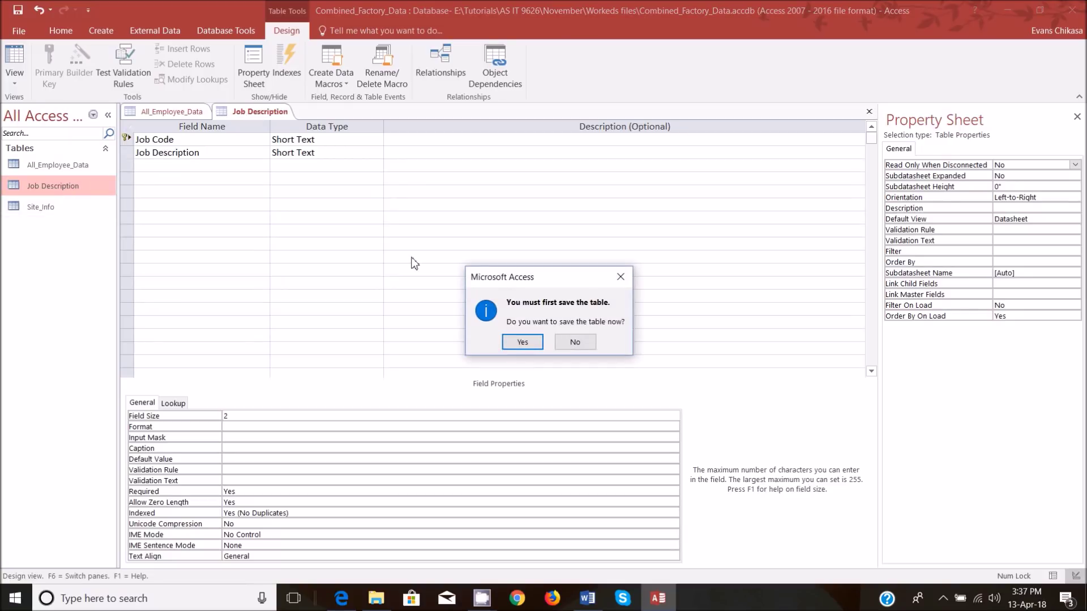
left_click(529, 340)
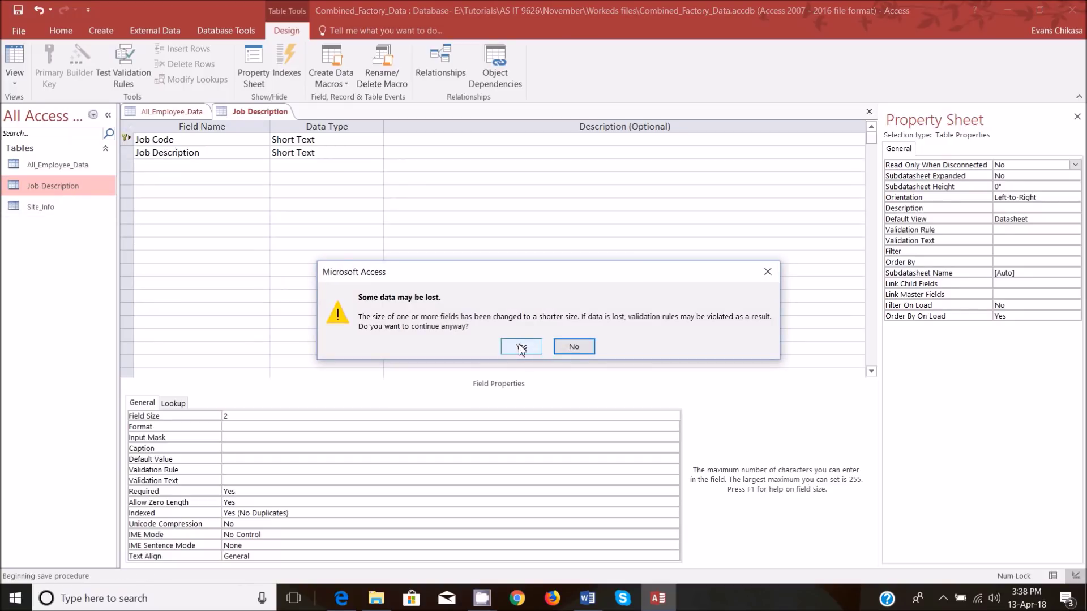
left_click(521, 347)
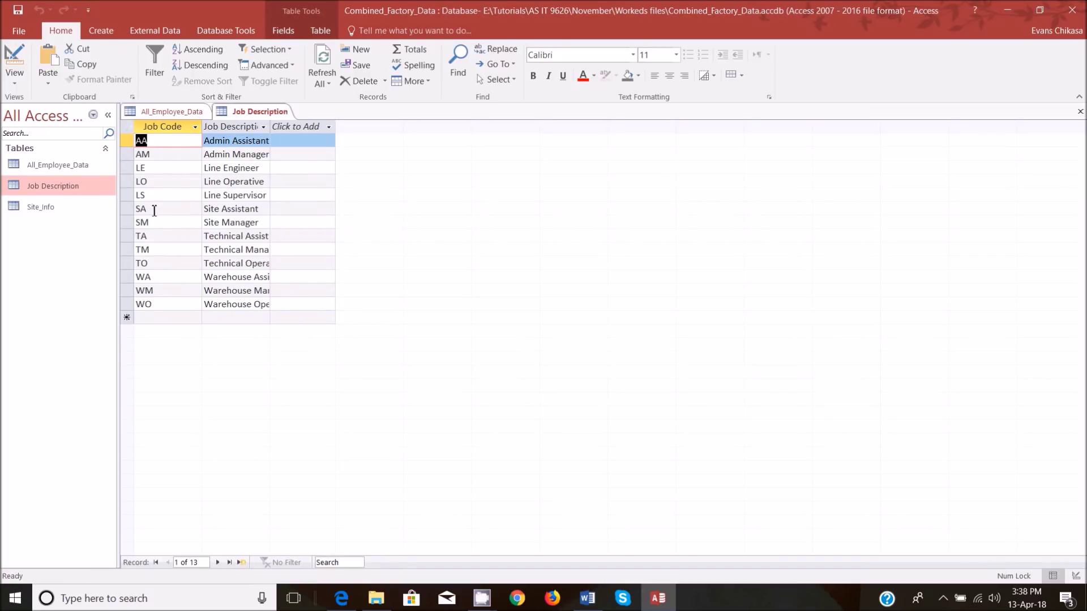
- Open the Site_Info table in Design view, set the Site field's size to 7 and check it against the Word data dictionary
right_click(64, 215)
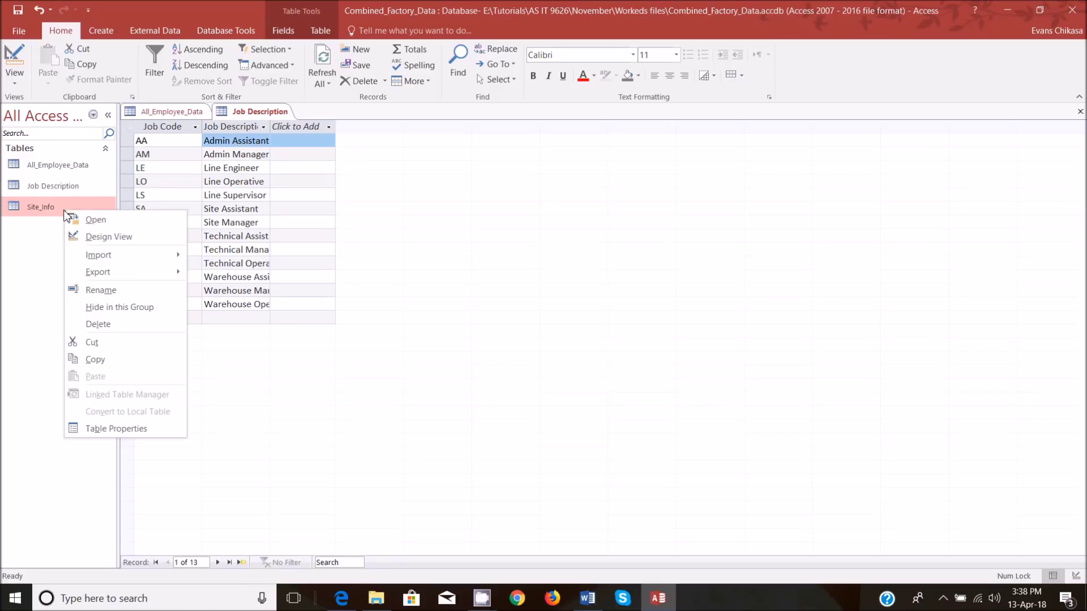
left_click(117, 240)
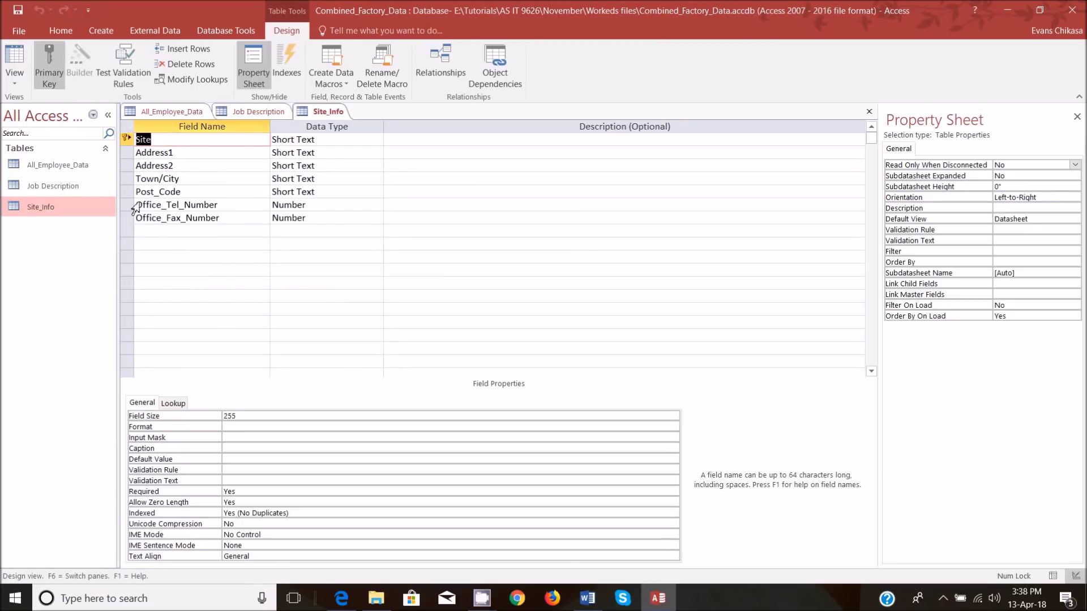
left_click_drag(260, 418, 222, 415)
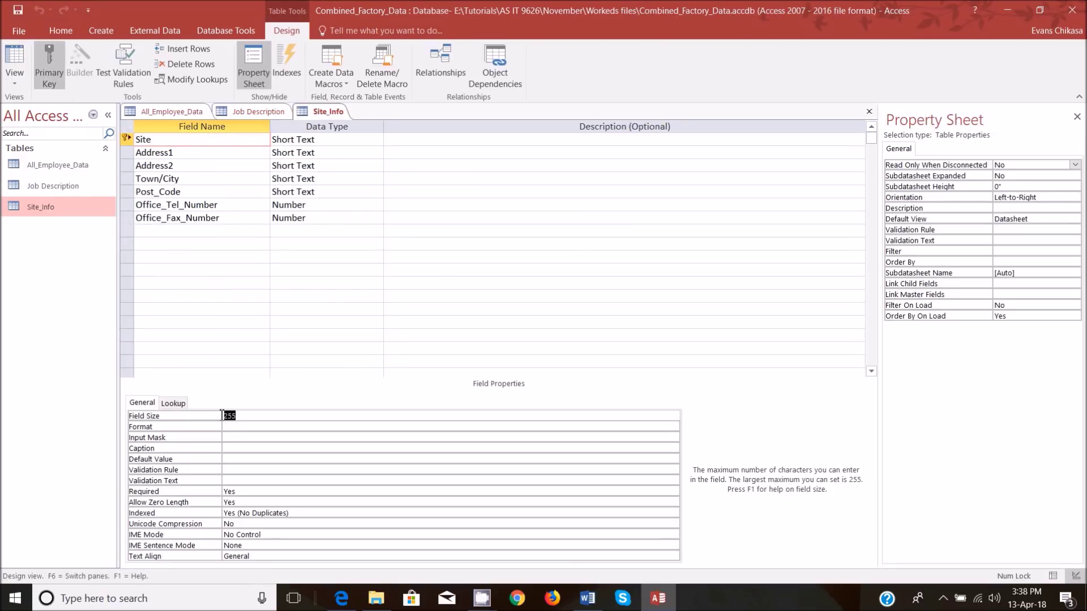
type("7")
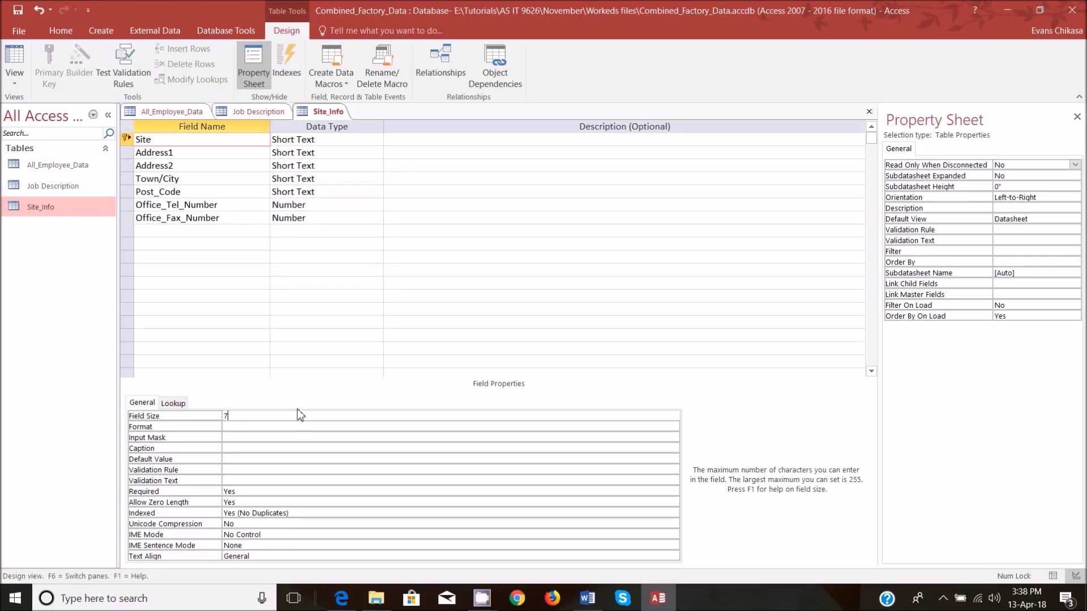
mouse_move(341, 598)
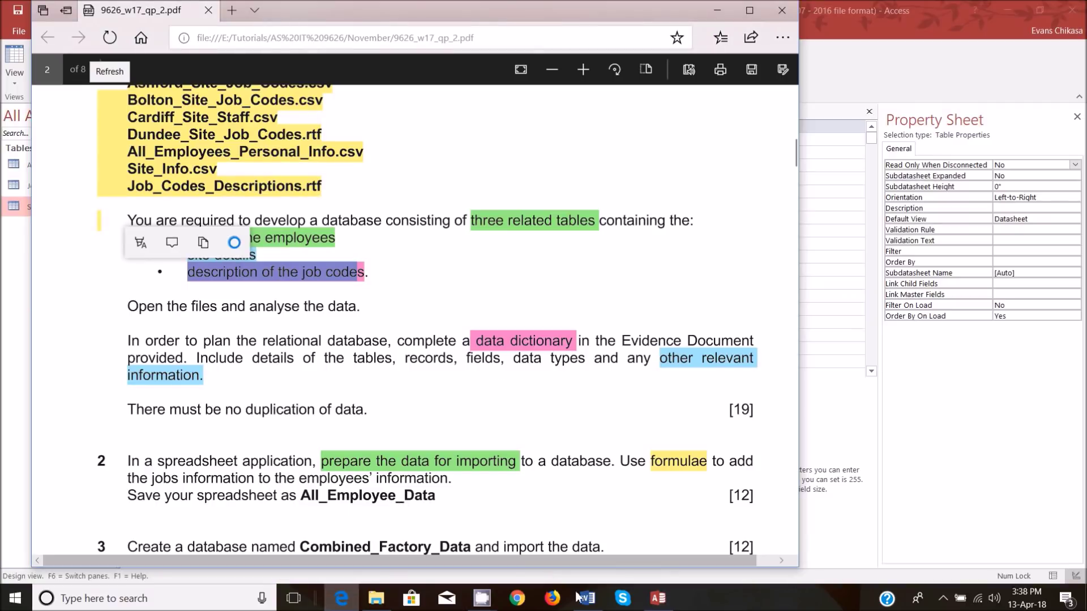
left_click(587, 598)
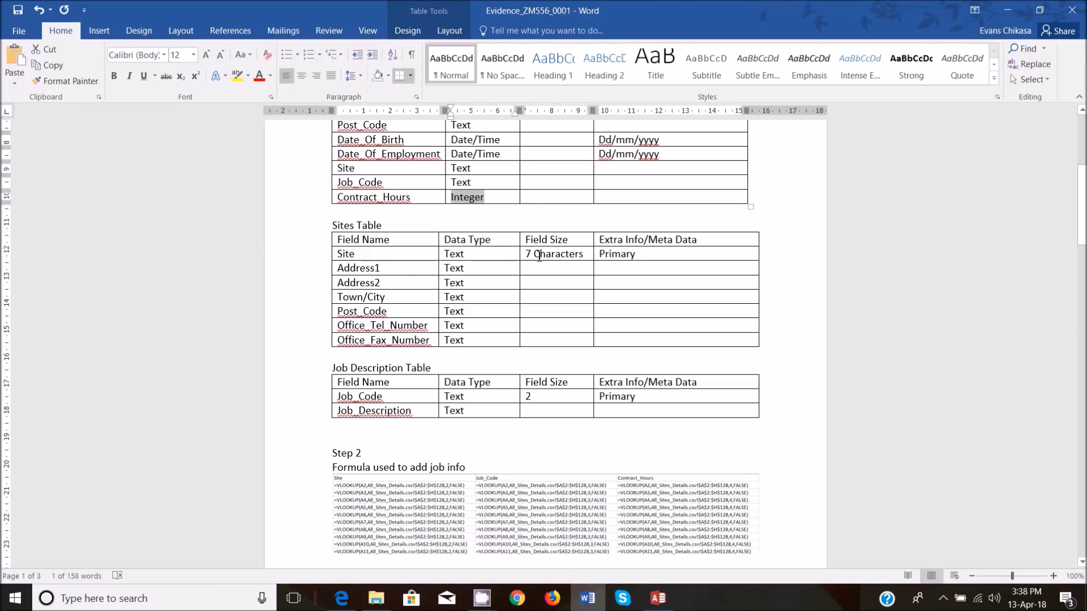
left_click_drag(526, 258, 585, 255)
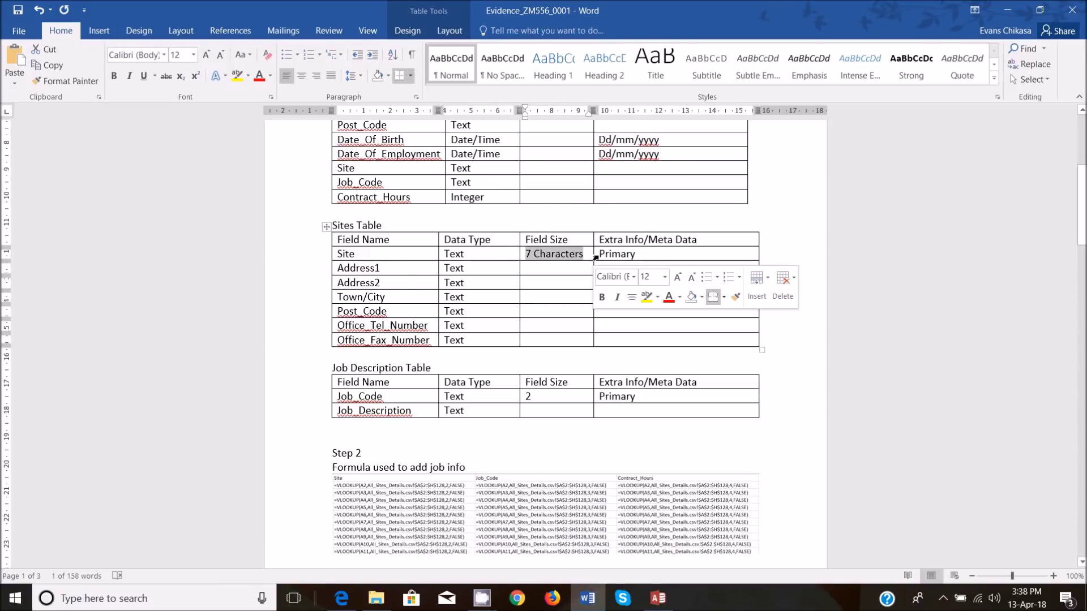
left_click(657, 599)
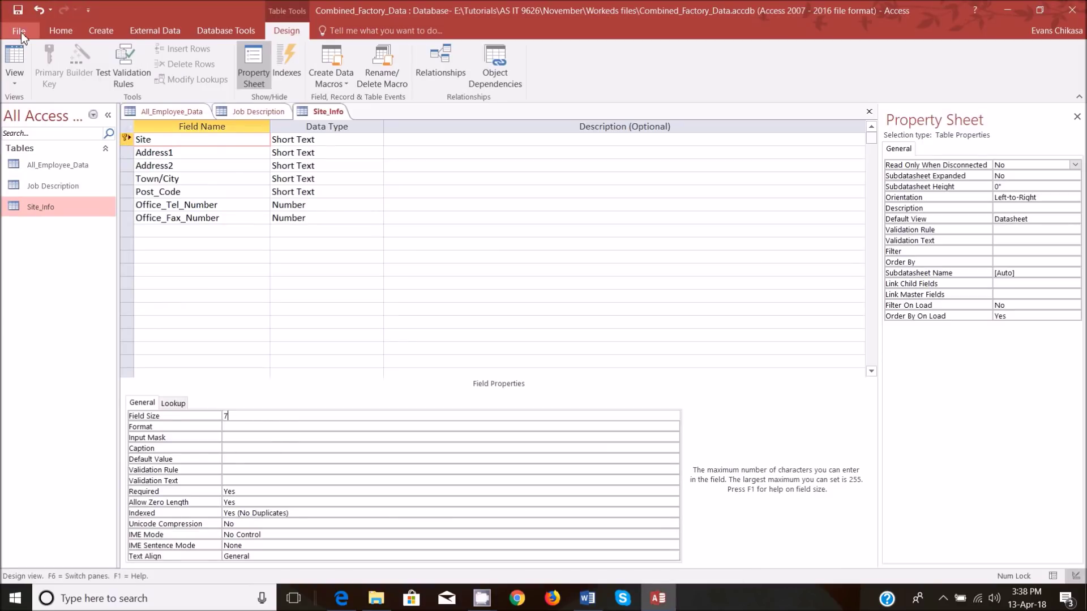
- Save the Site_Info design, accepting the shorter field size, and display its records in Datasheet view
double_click(76, 209)
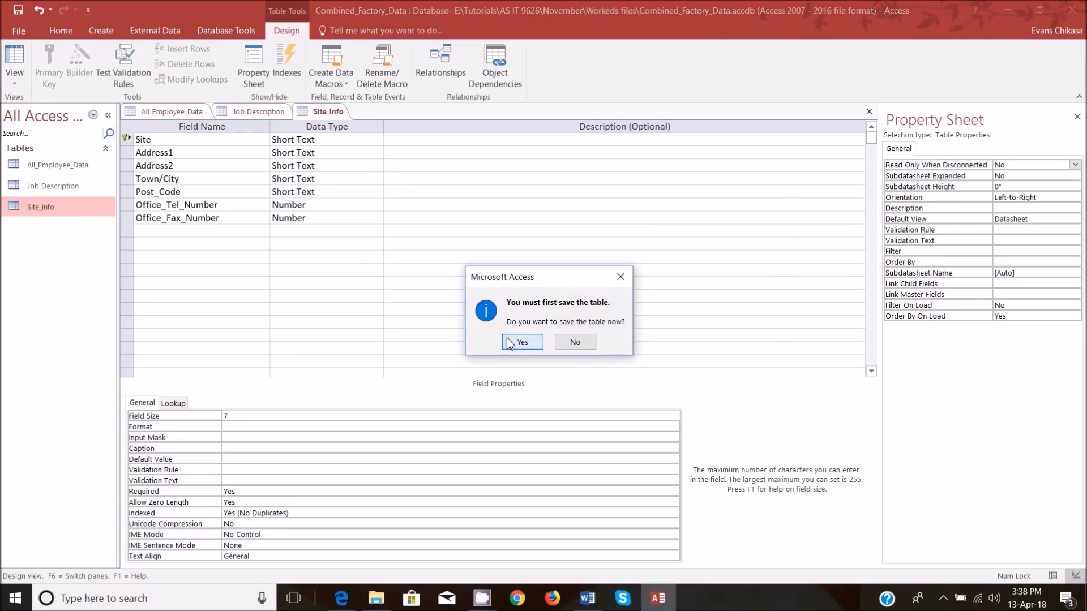
left_click(506, 342)
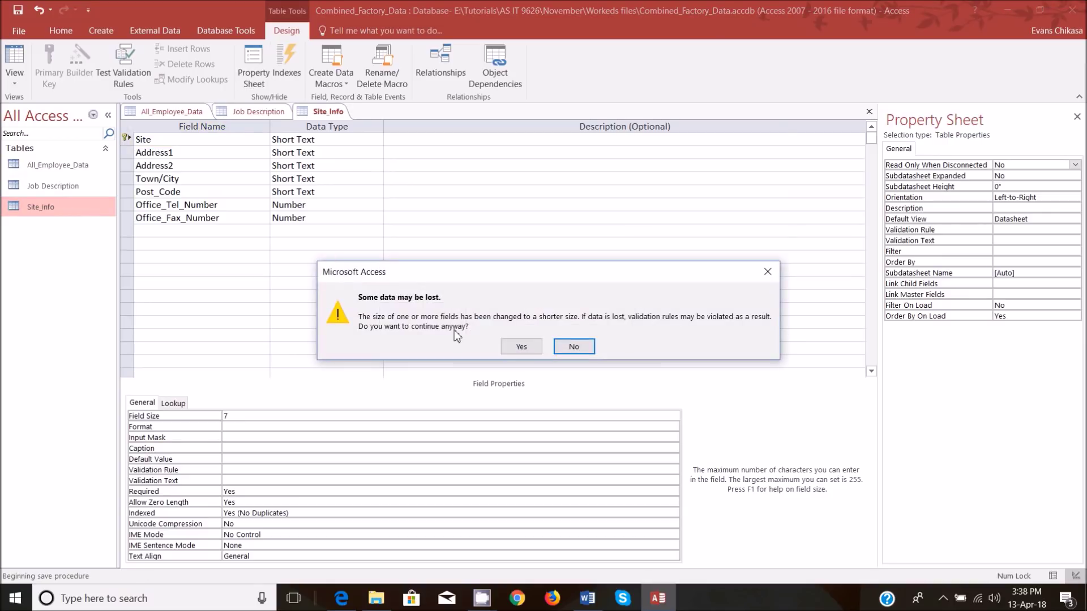
left_click(521, 347)
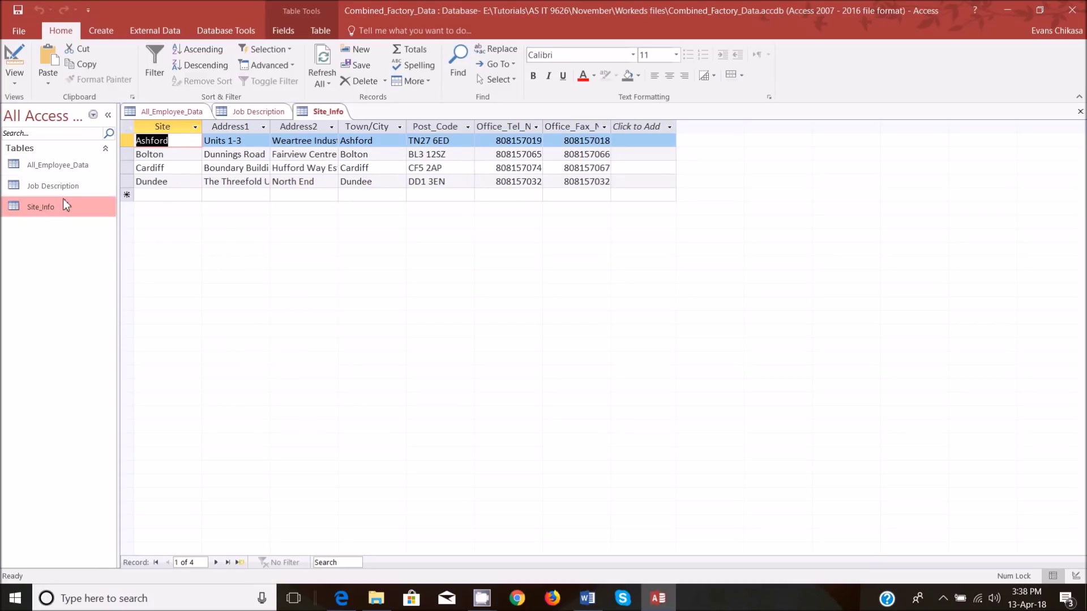
- Reopen the All_Employee_Data table in Design view
right_click(52, 165)
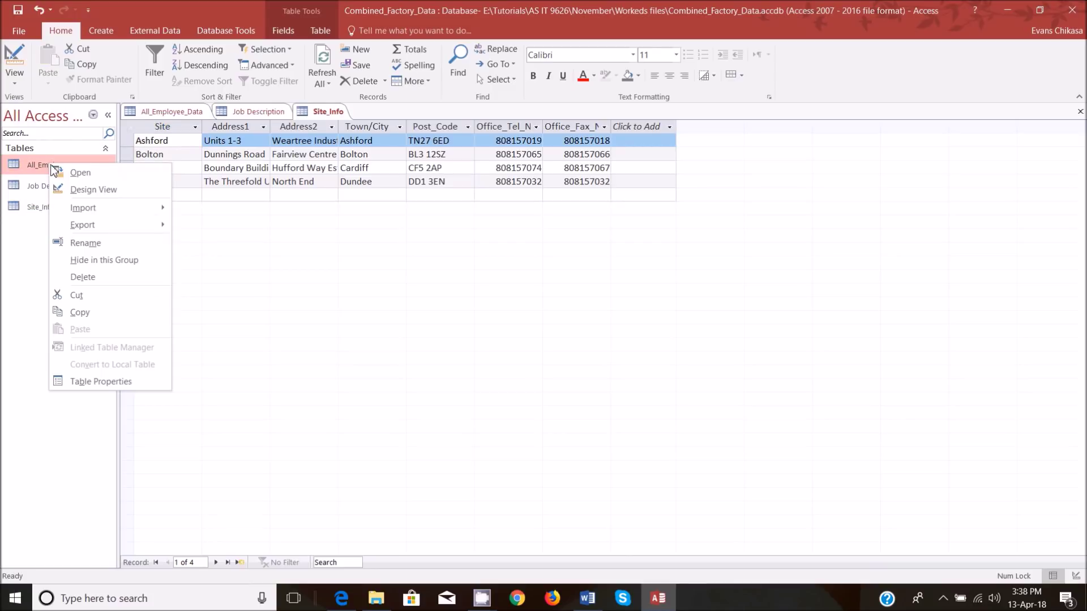
left_click(84, 195)
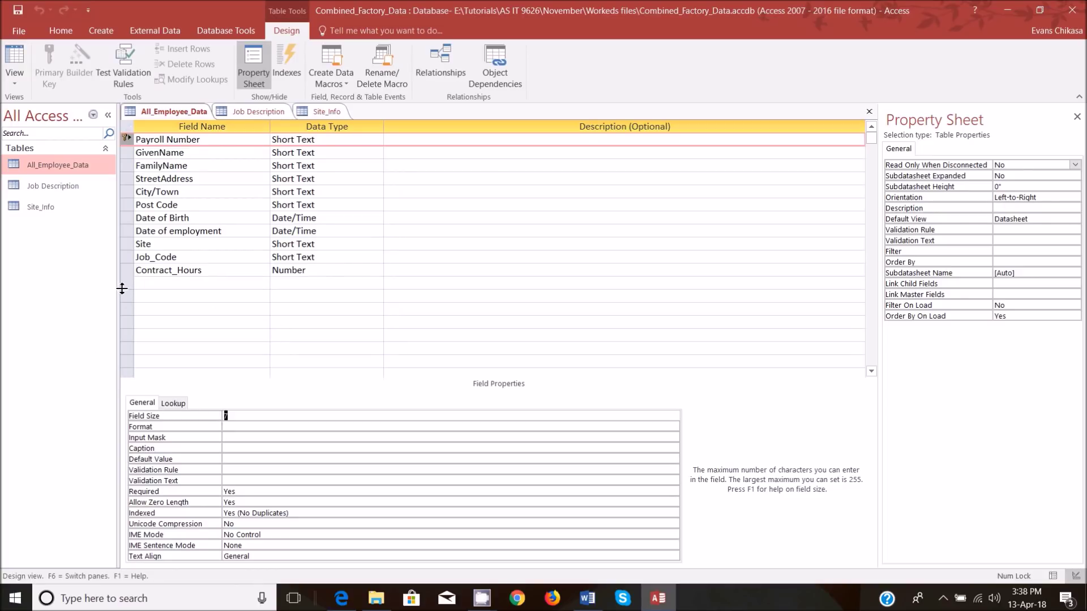
left_click(124, 361)
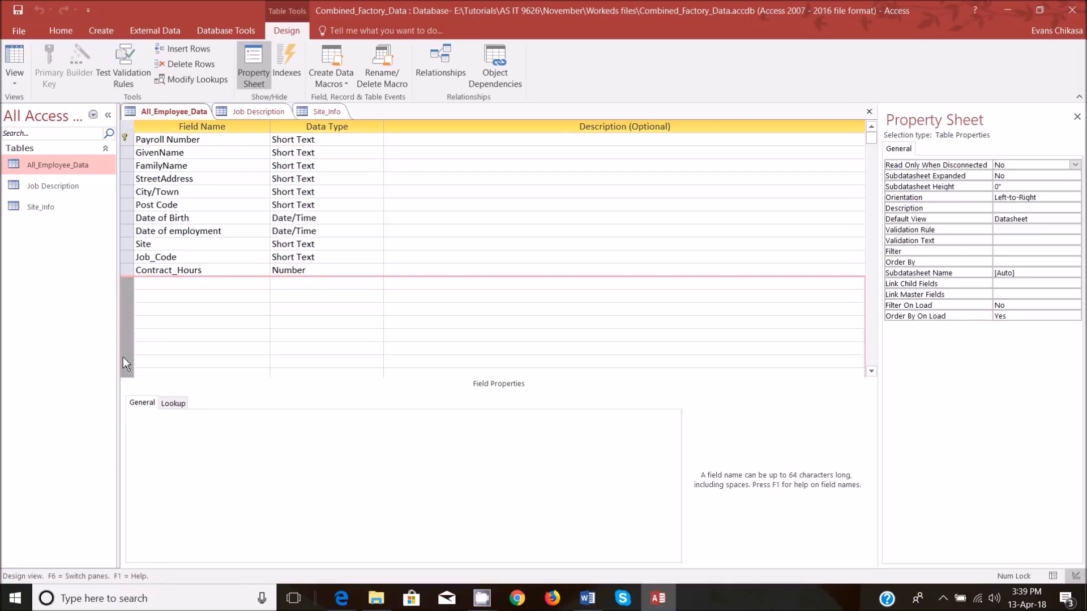
right_click(124, 360)
left_click(176, 445)
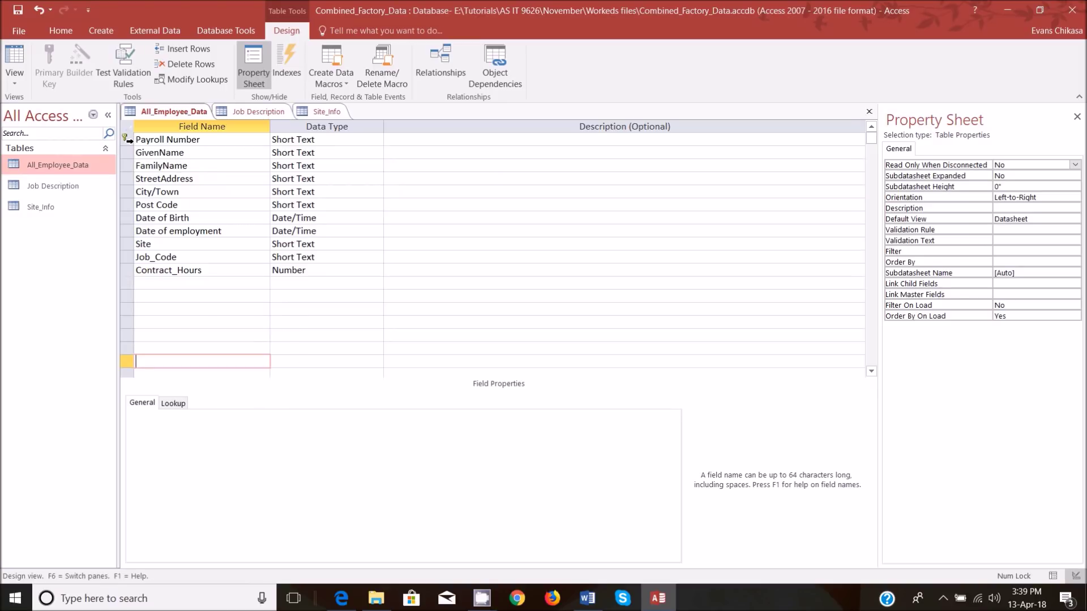
left_click(127, 140)
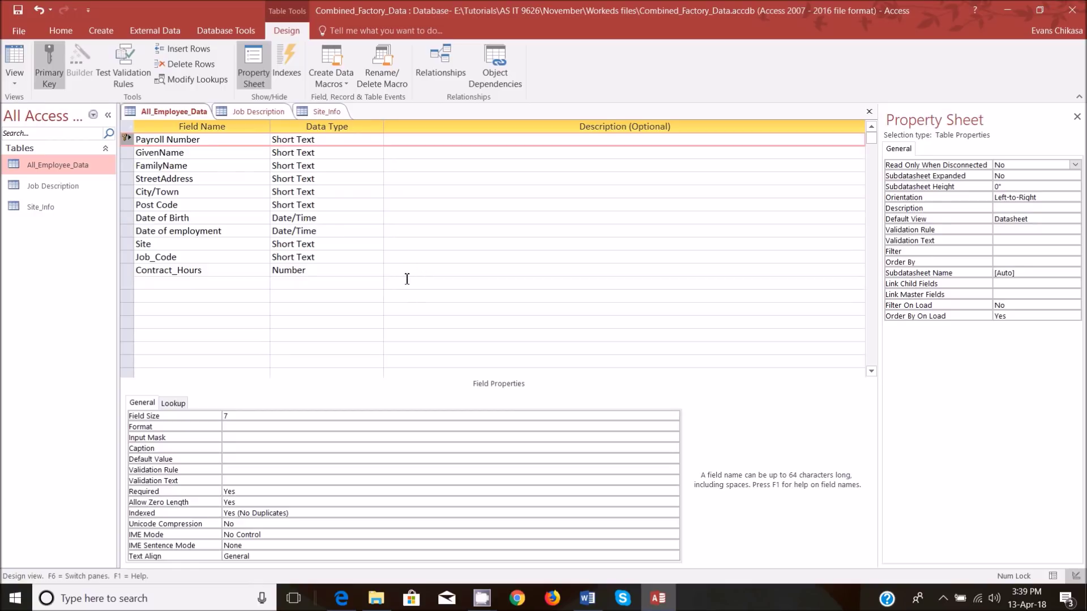
key("super+shift+s")
left_click_drag(120, 104, 356, 331)
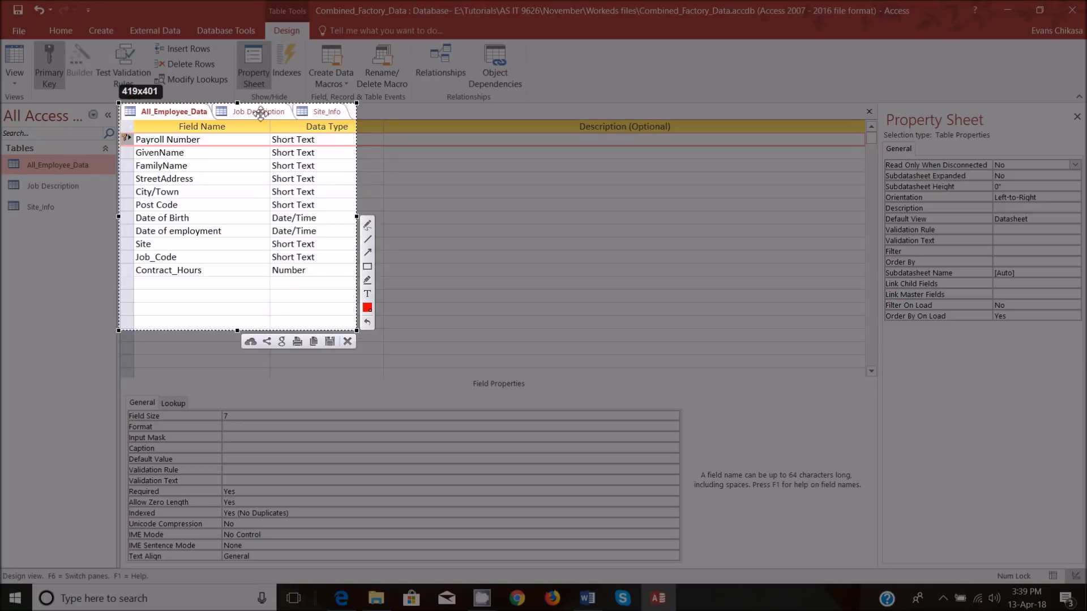
left_click(347, 341)
- Close all open tables, saving the design changes to All_Employee_Data
left_click(258, 111)
right_click(169, 112)
left_click(219, 159)
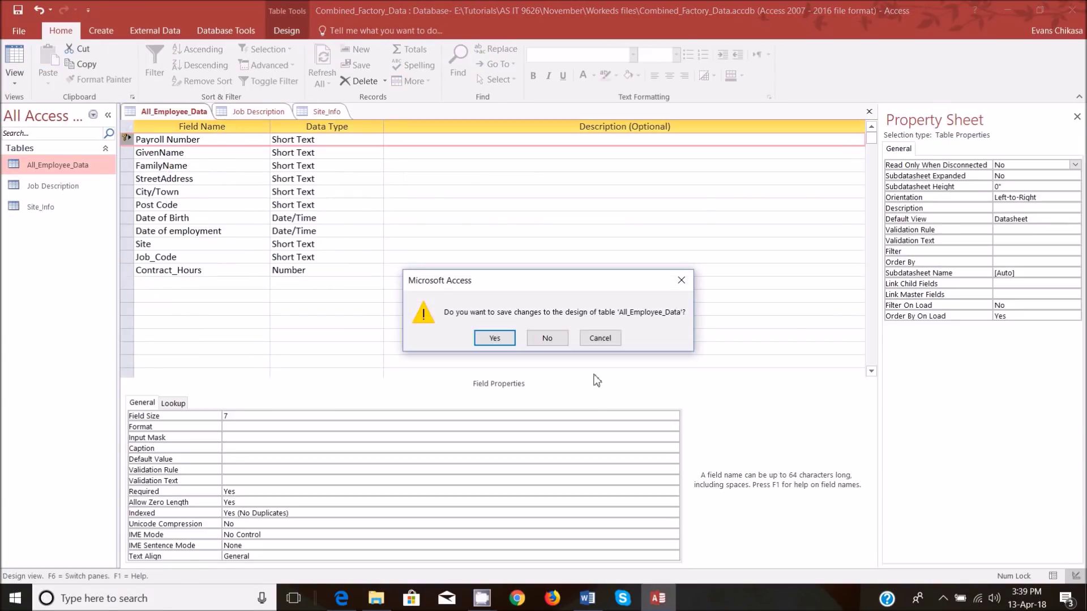
left_click(494, 339)
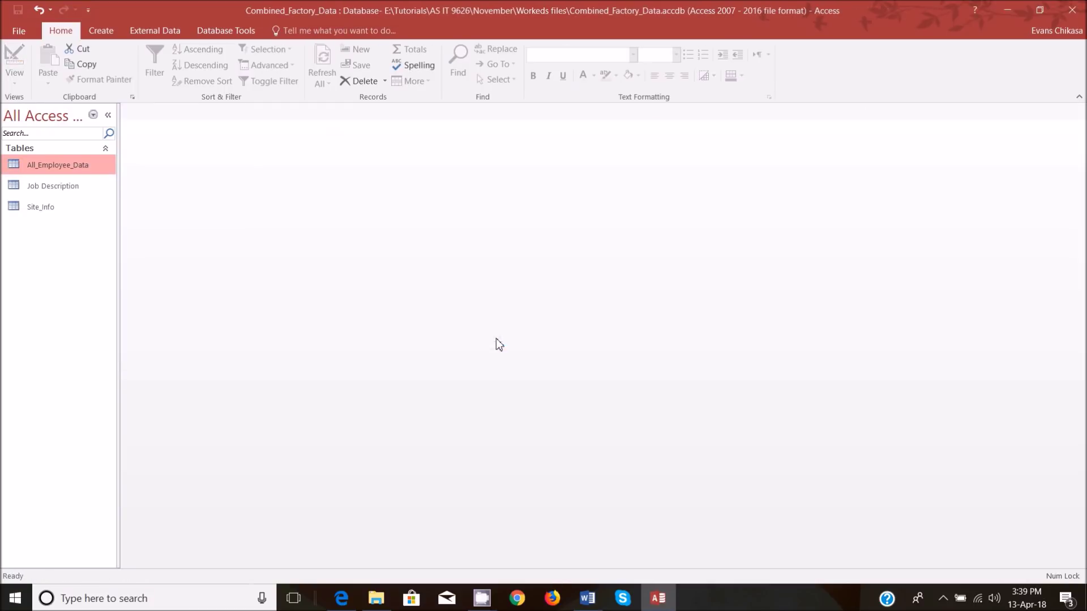
- Reopen All_Employee_Data in Design view and copy a screen capture of its table name, field names and data types to the clipboard
right_click(49, 167)
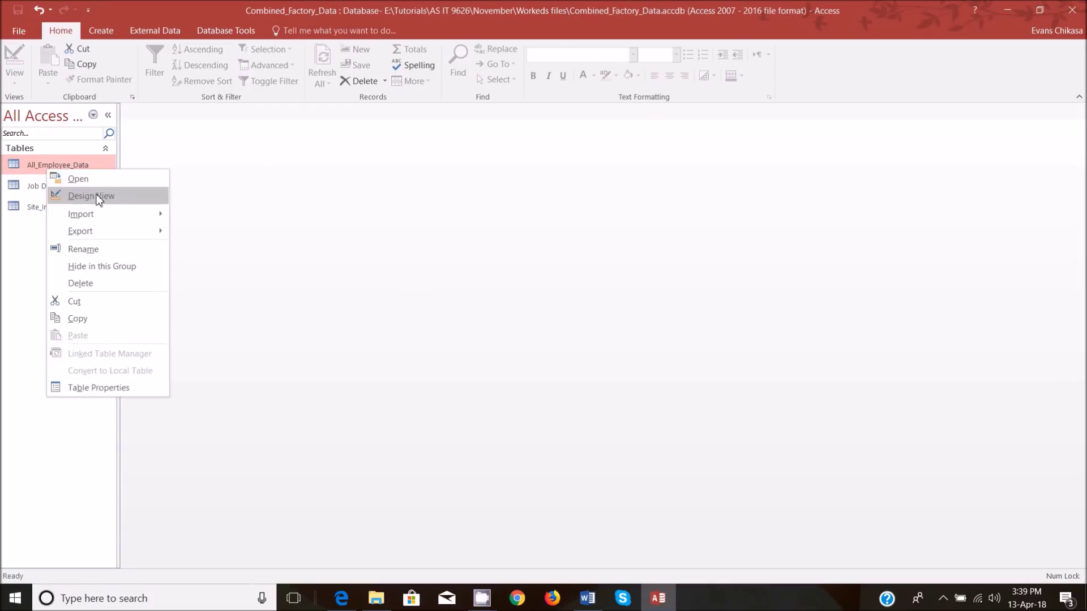
left_click(88, 194)
key("Print")
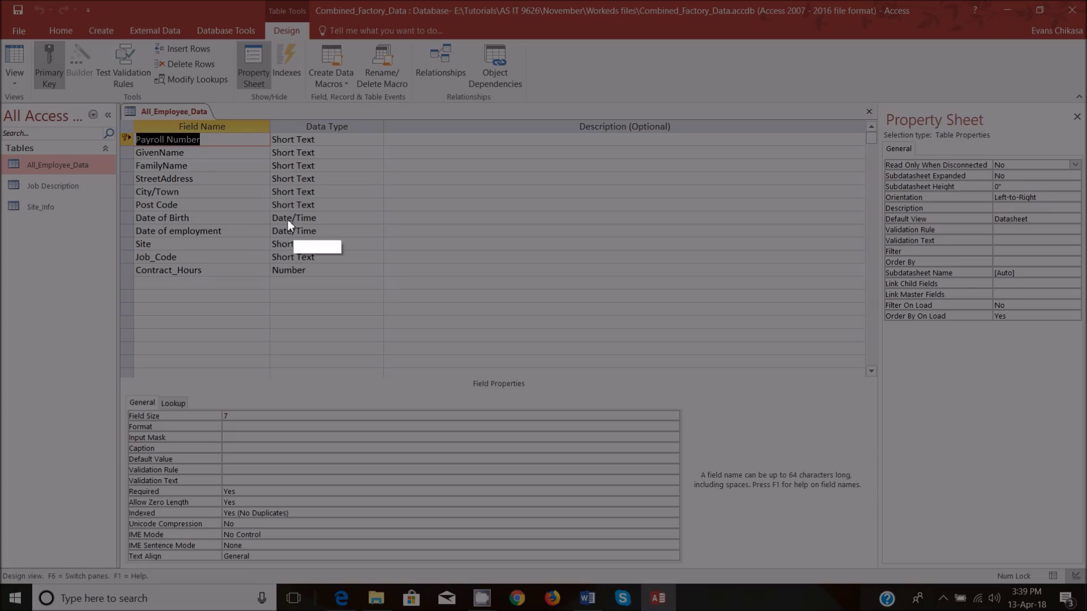
left_click_drag(120, 101, 365, 304)
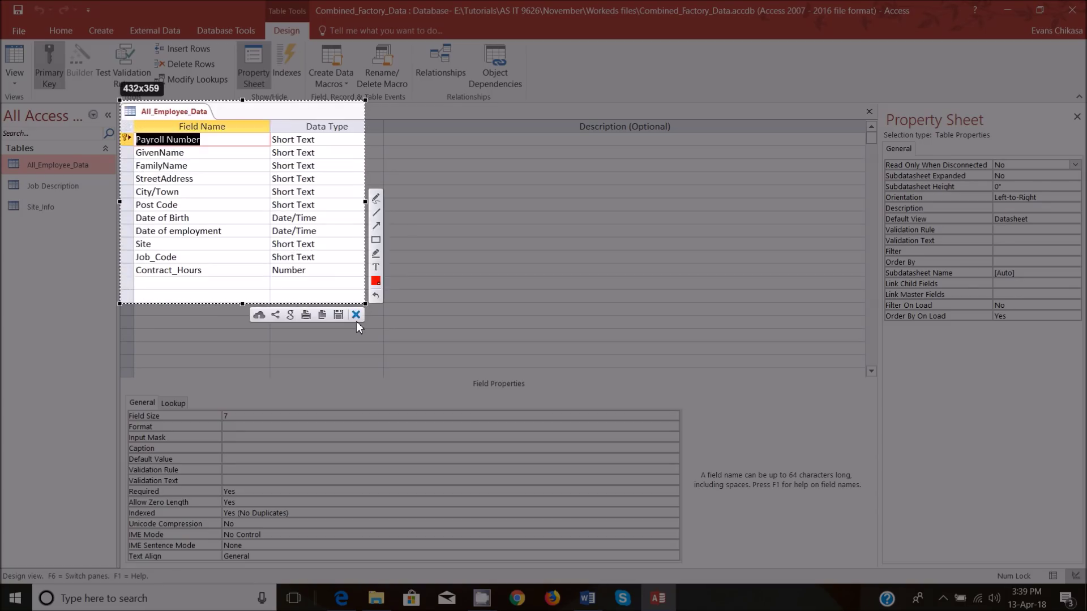
left_click(323, 314)
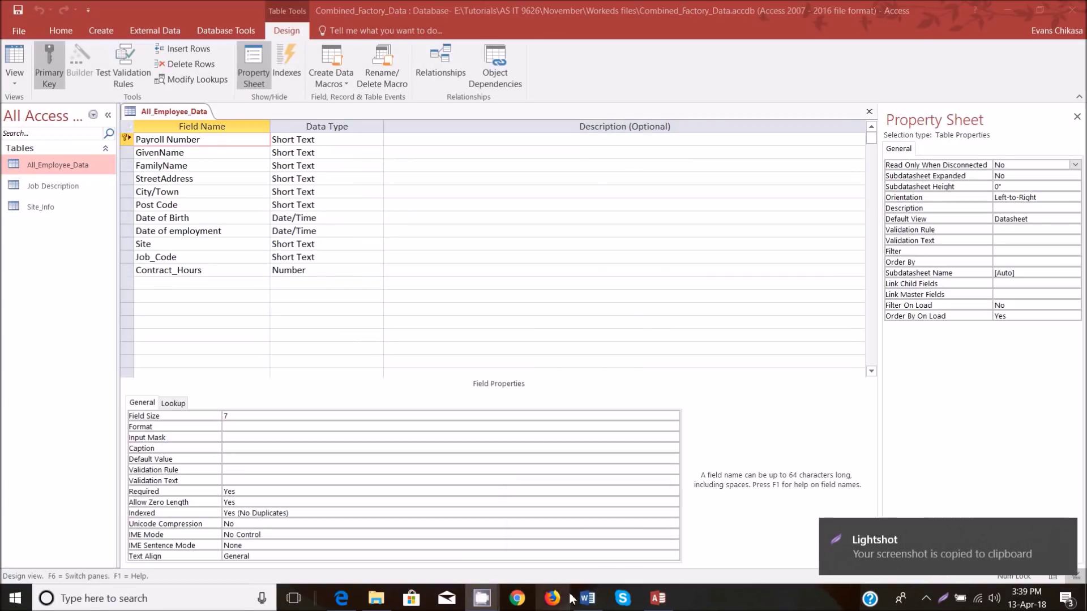
- Review task 3 and the three related tables requirement in the question paper, and look through the Word evidence document for the matching place
left_click(587, 598)
scroll(368, 355, "down", 10)
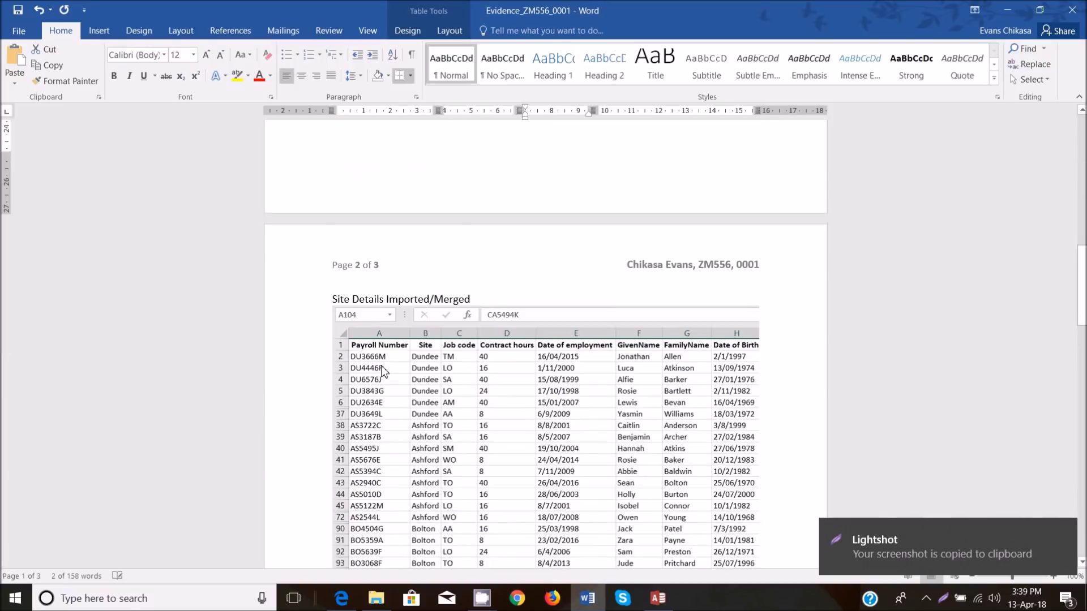
mouse_move(355, 609)
left_click(346, 559)
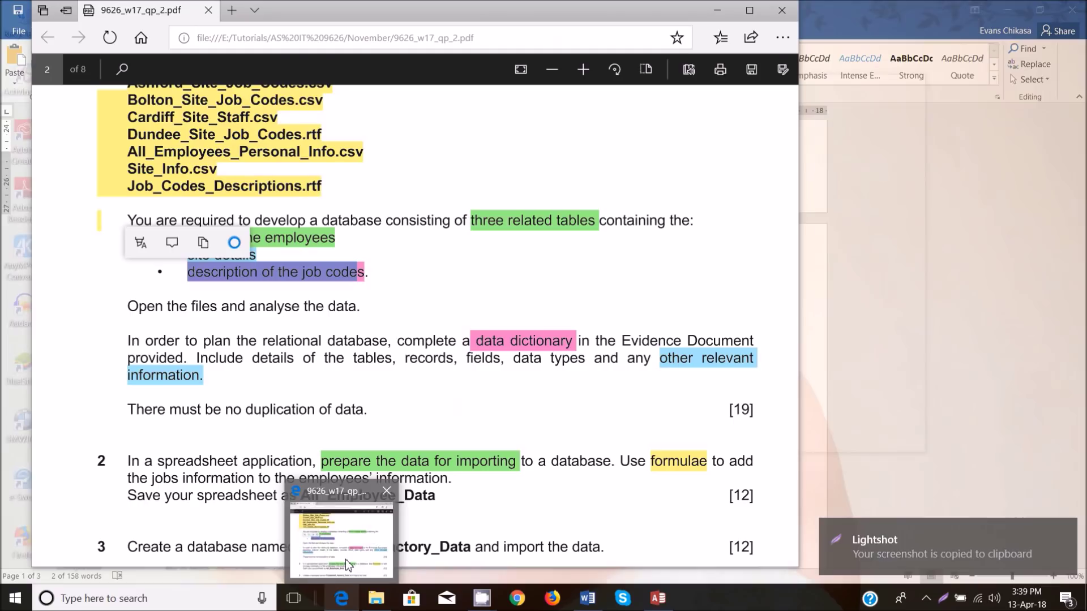
scroll(328, 367, "down", 6)
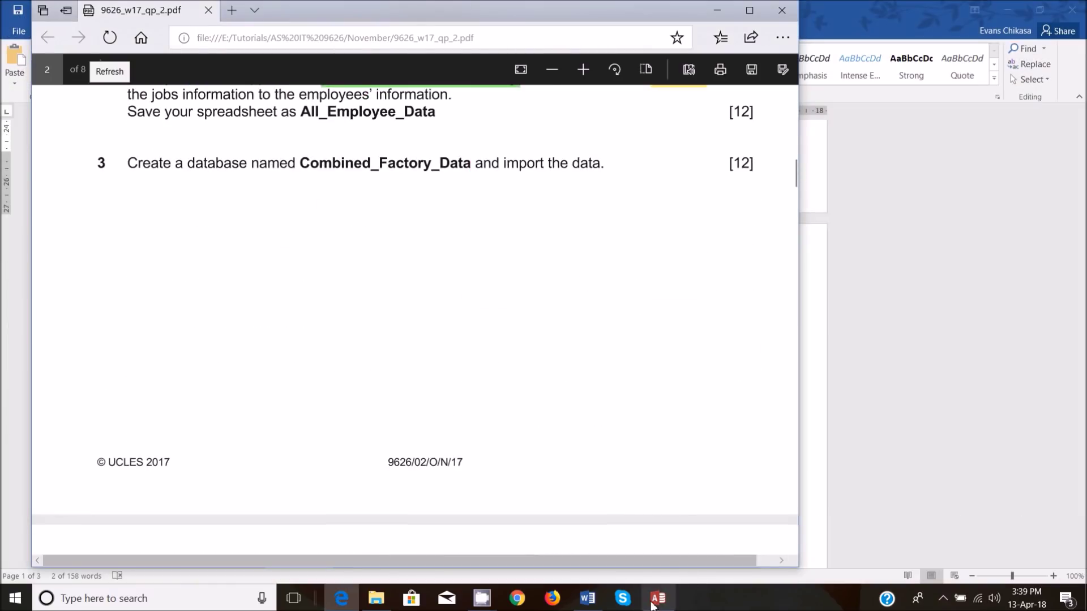
left_click(587, 598)
scroll(532, 374, "down", 10)
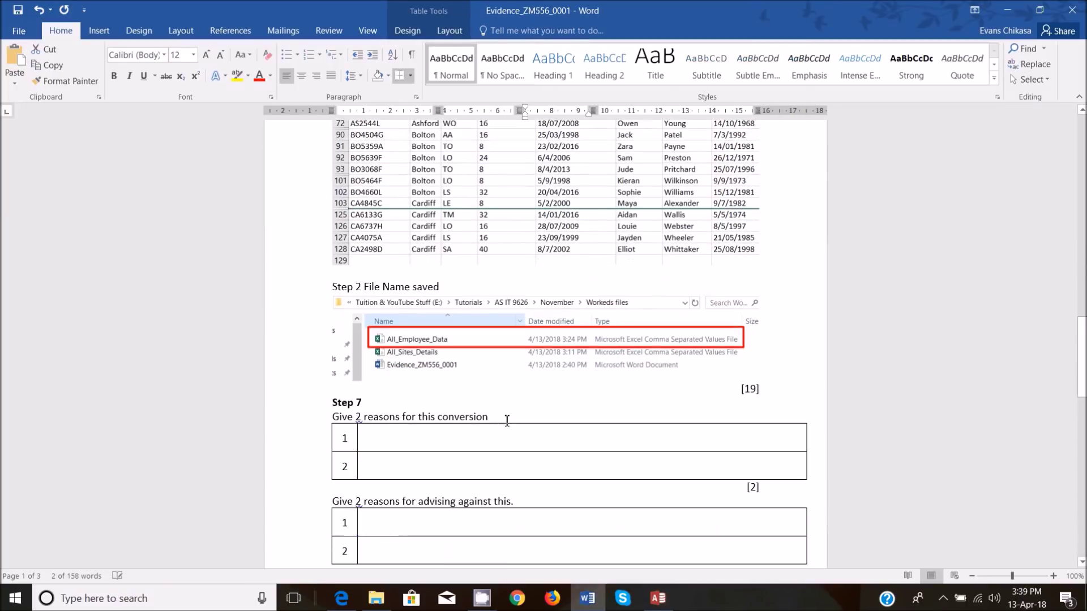
scroll(504, 416, "up", 10)
scroll(498, 435, "down", 1)
left_click(342, 598)
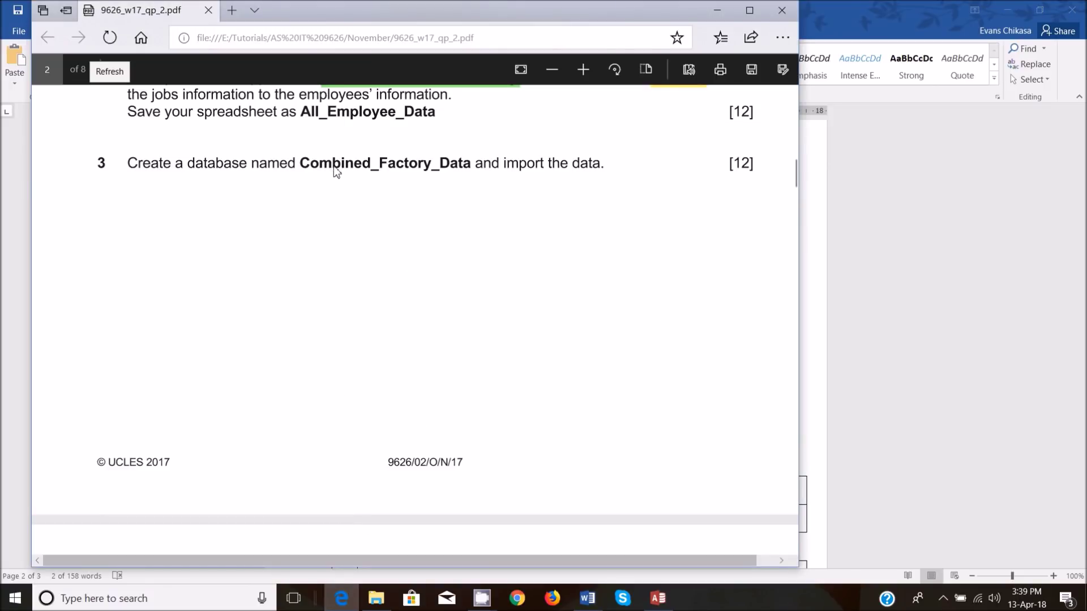
scroll(391, 294, "up", 8)
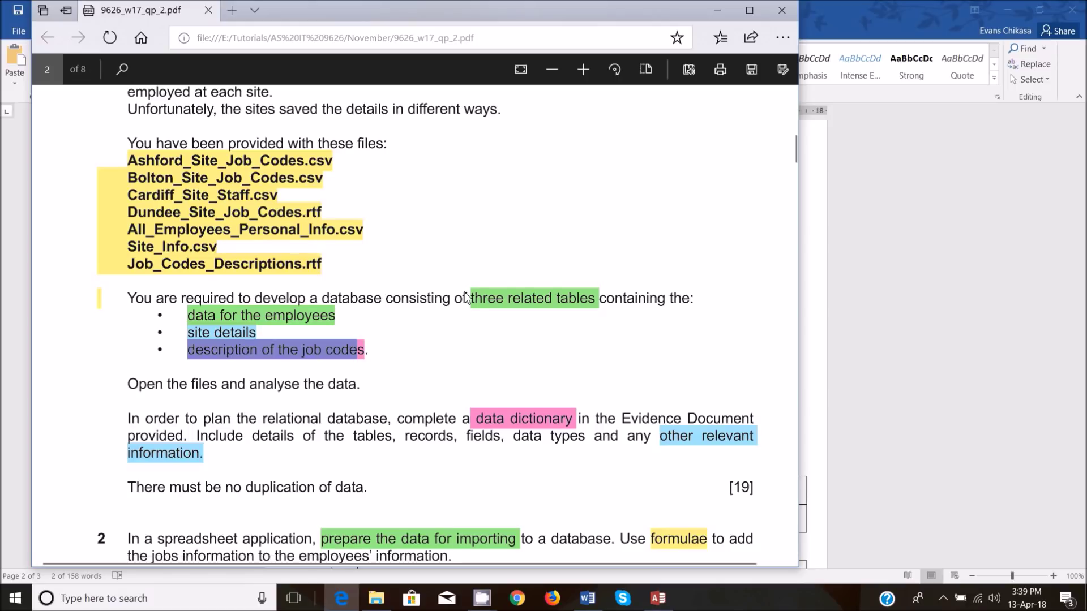
left_click_drag(463, 298, 615, 309)
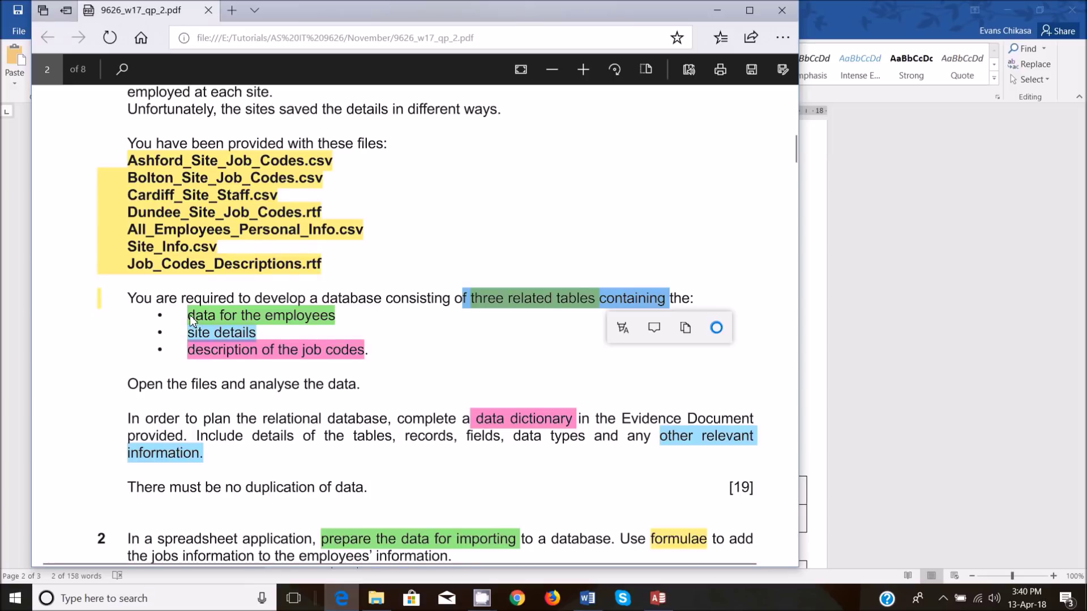
- Switch to the Word evidence document and add a left-aligned bold heading "Step 3" between the [19] mark and Step 7
mouse_move(588, 599)
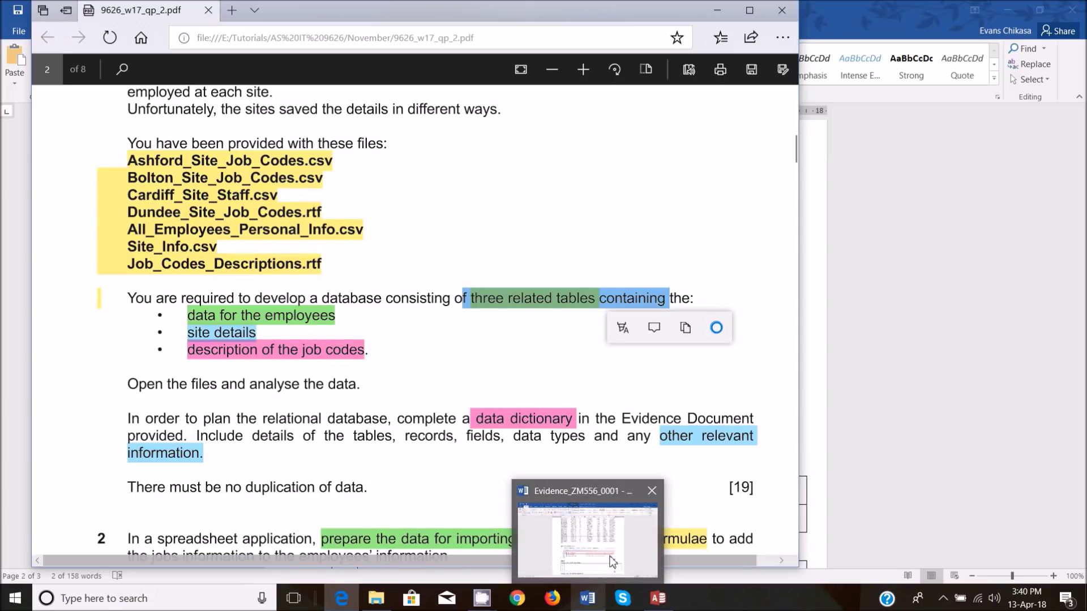
mouse_move(612, 561)
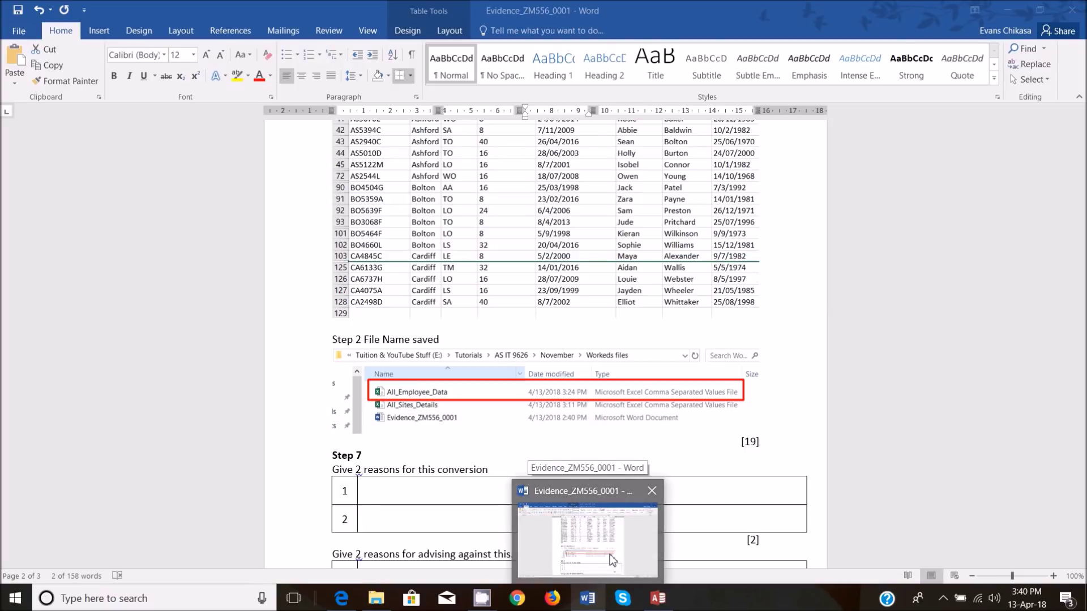
left_click(611, 560)
left_click(781, 447)
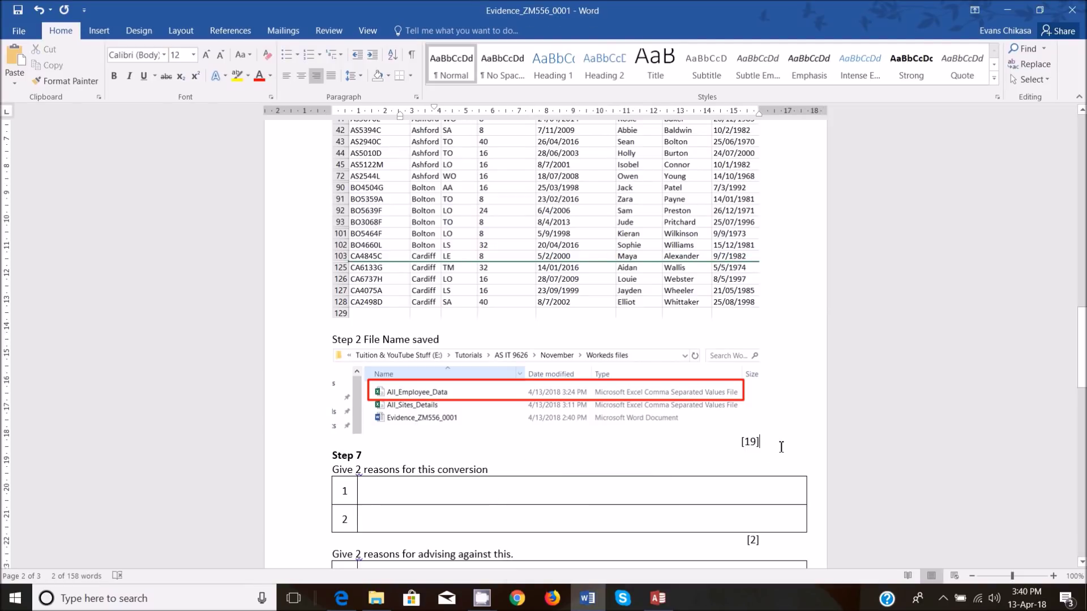
key("Return")
key("Return")
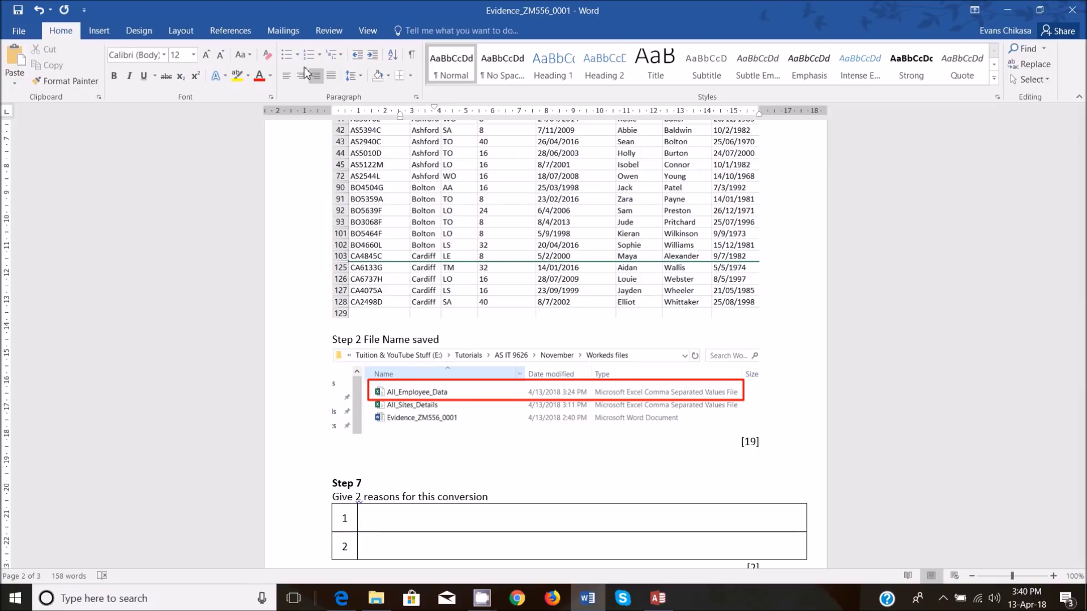
left_click(285, 76)
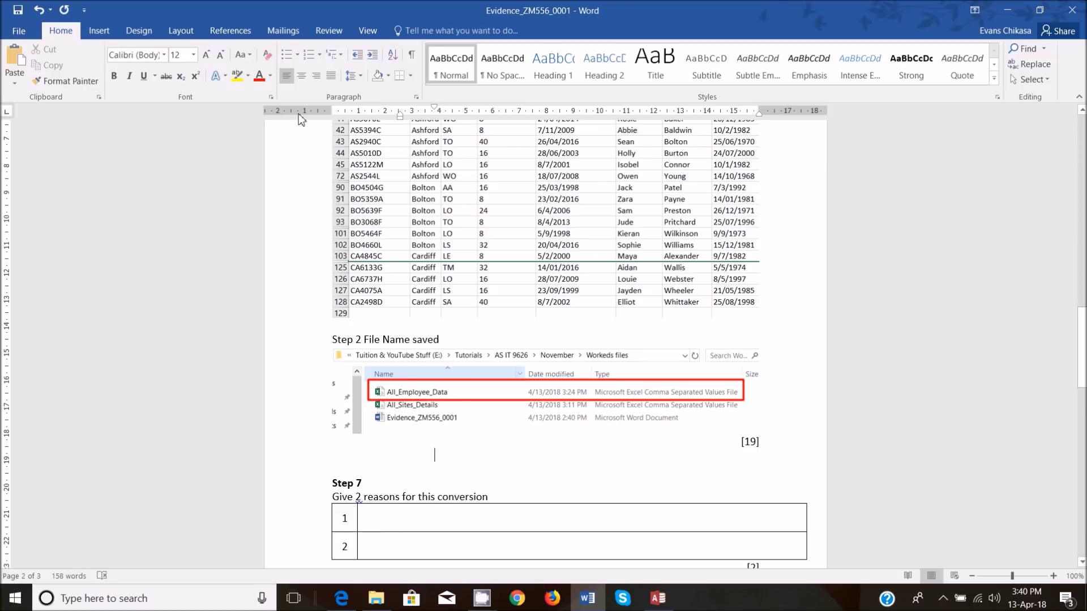
left_click(415, 468)
key("ctrl+r")
left_click(336, 479)
key("Return")
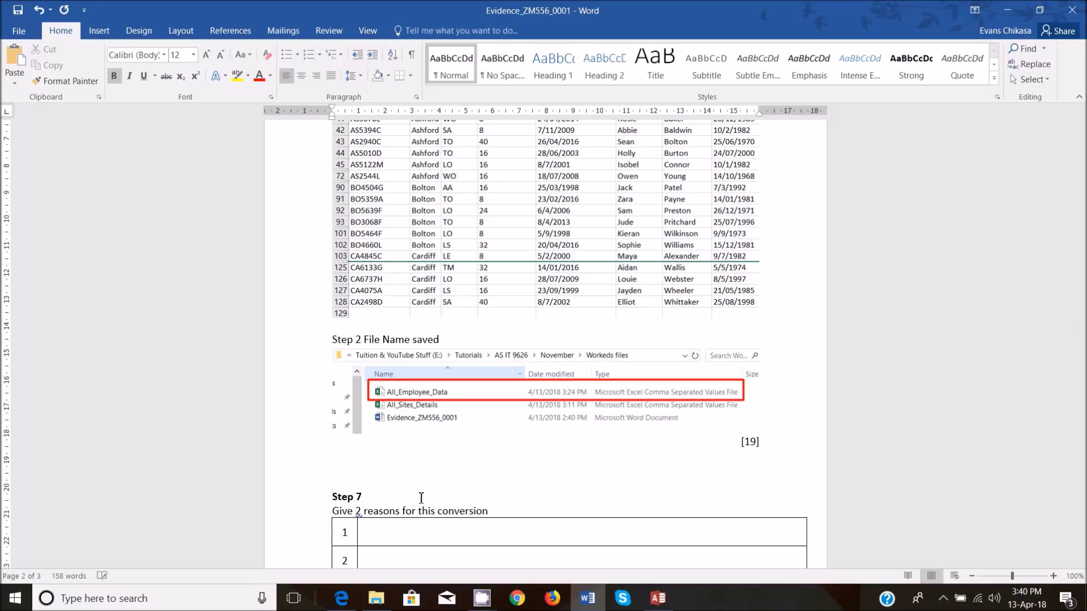
type("Step 3")
key("Return")
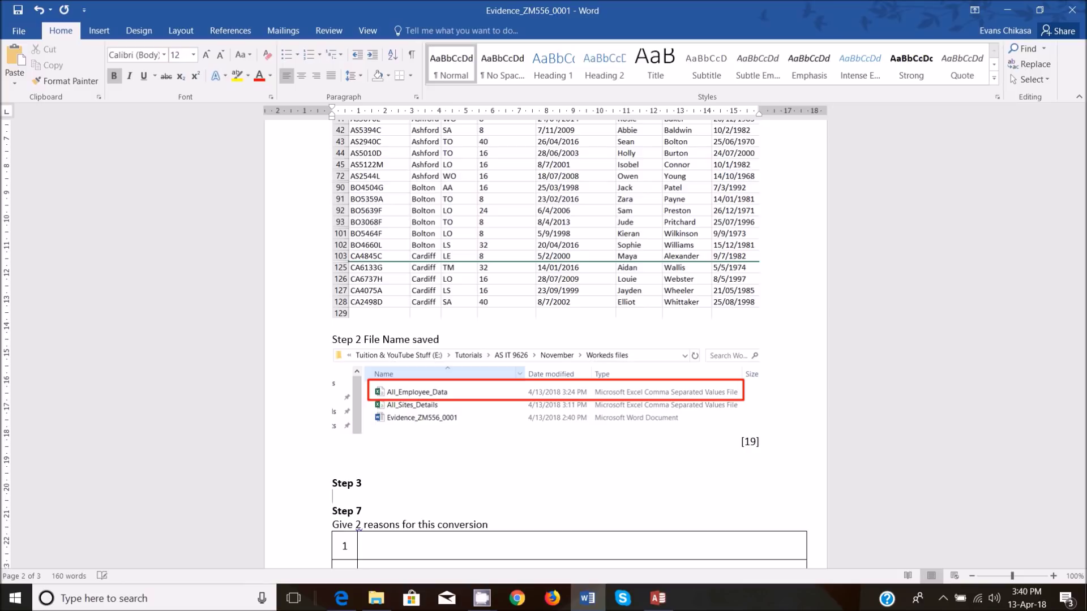
- Add the bold subheading "File/Table Structure" under Step 3, with a blank line before Step 7
key("Return")
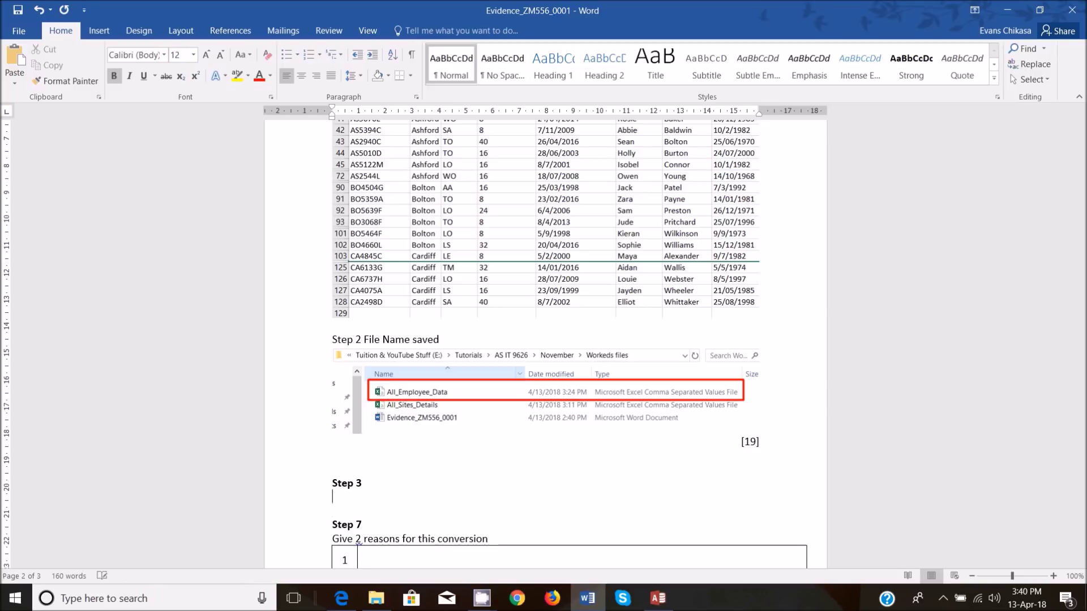
type("File Stu")
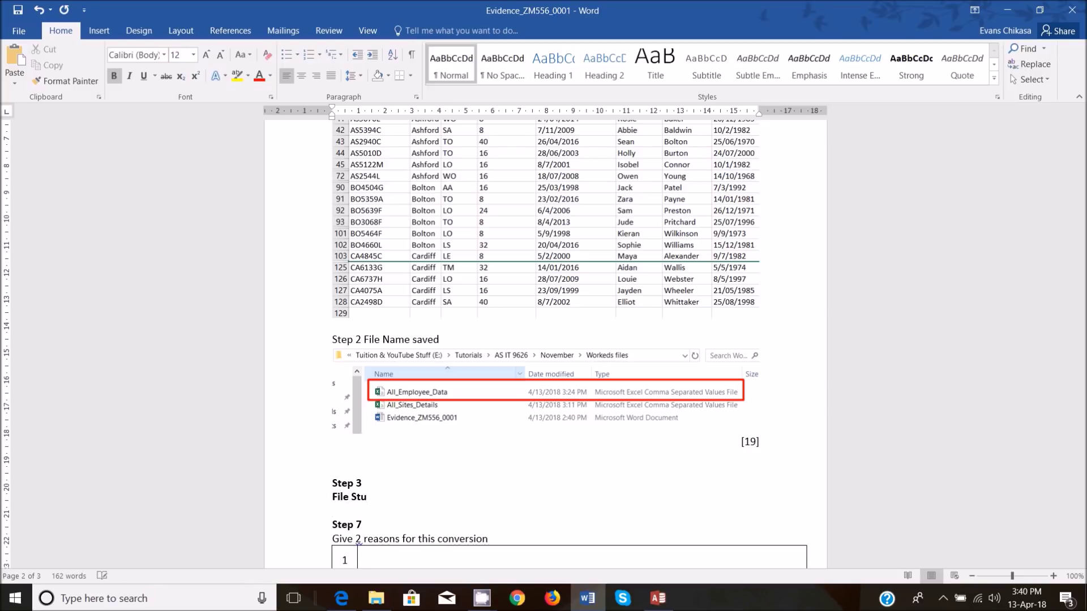
key("BackSpace")
type("uture")
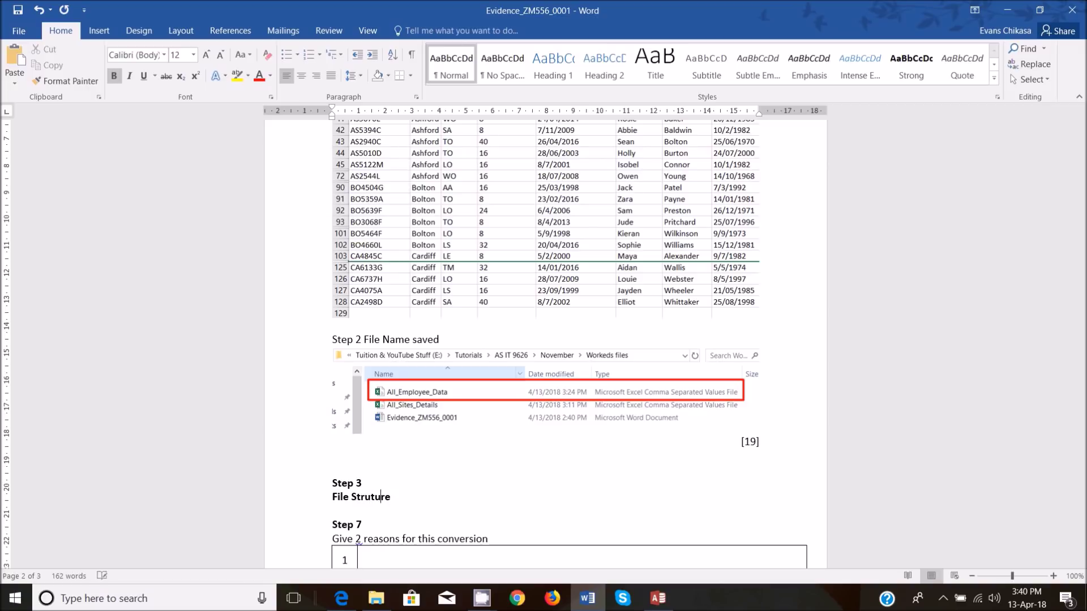
type("c")
type("/Table")
- Paste the captured All_Employee_Data design image after the File/Table Structure subheading
left_click(430, 500)
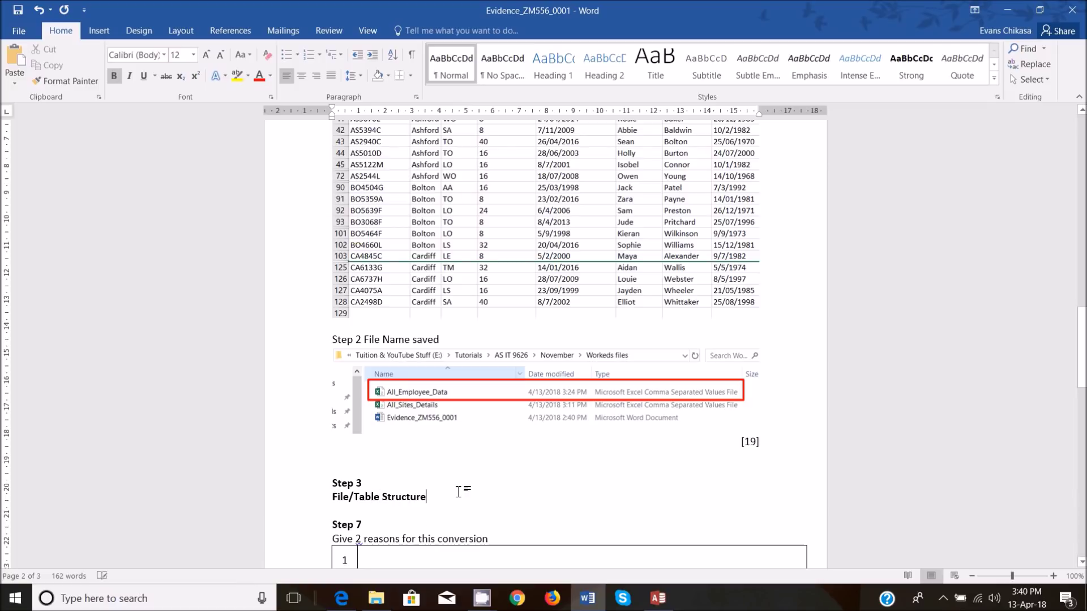
key("ctrl+v")
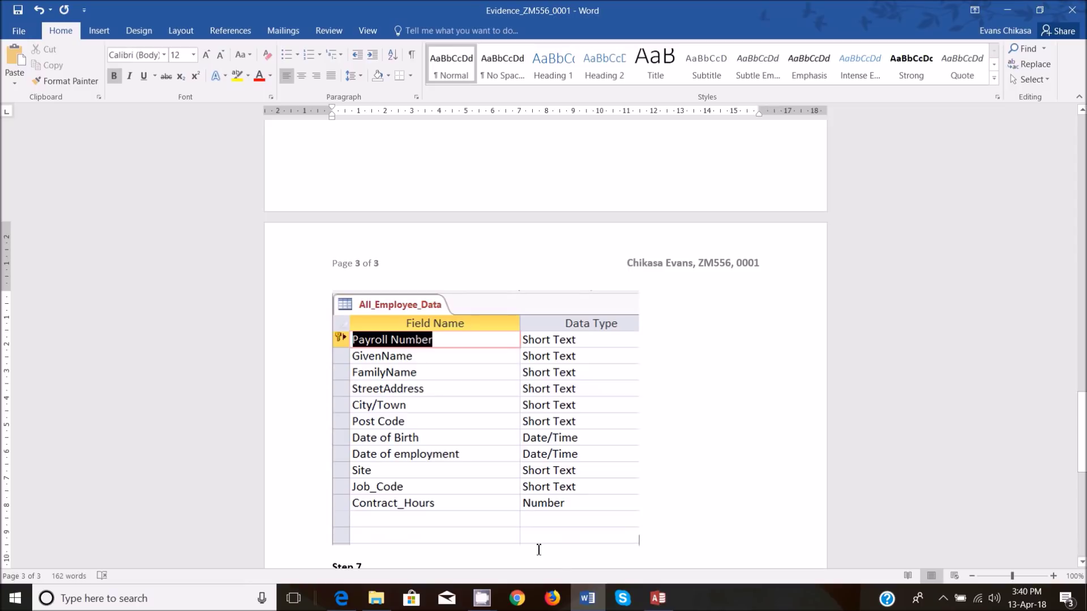
scroll(537, 455, "down", 3)
- Insert blank lines before the Step 3 heading to push it towards the page holding the pasted design image
scroll(537, 455, "up", 18)
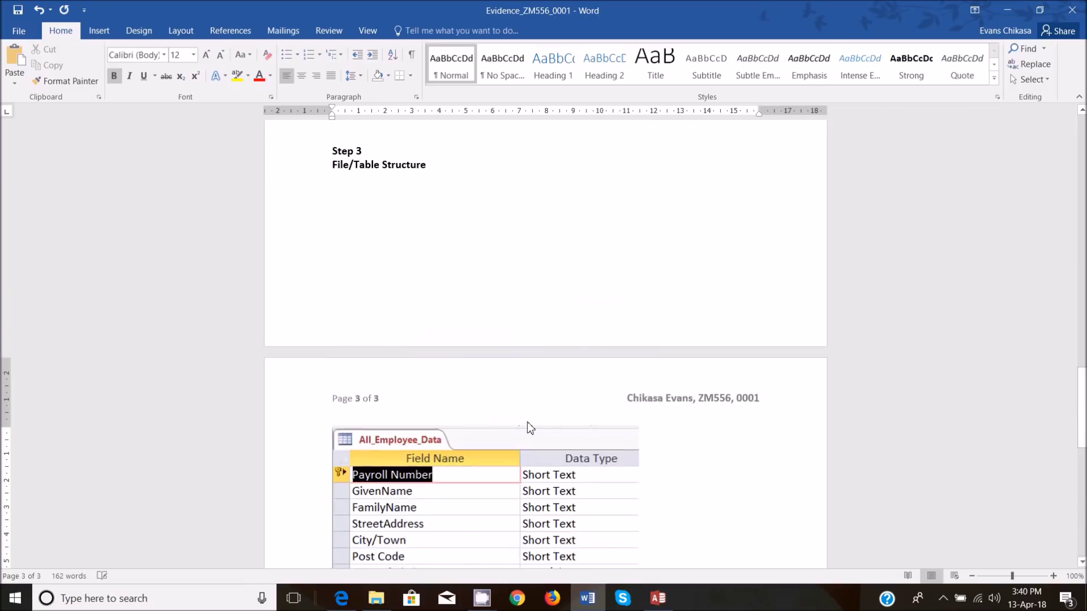
left_click(334, 395)
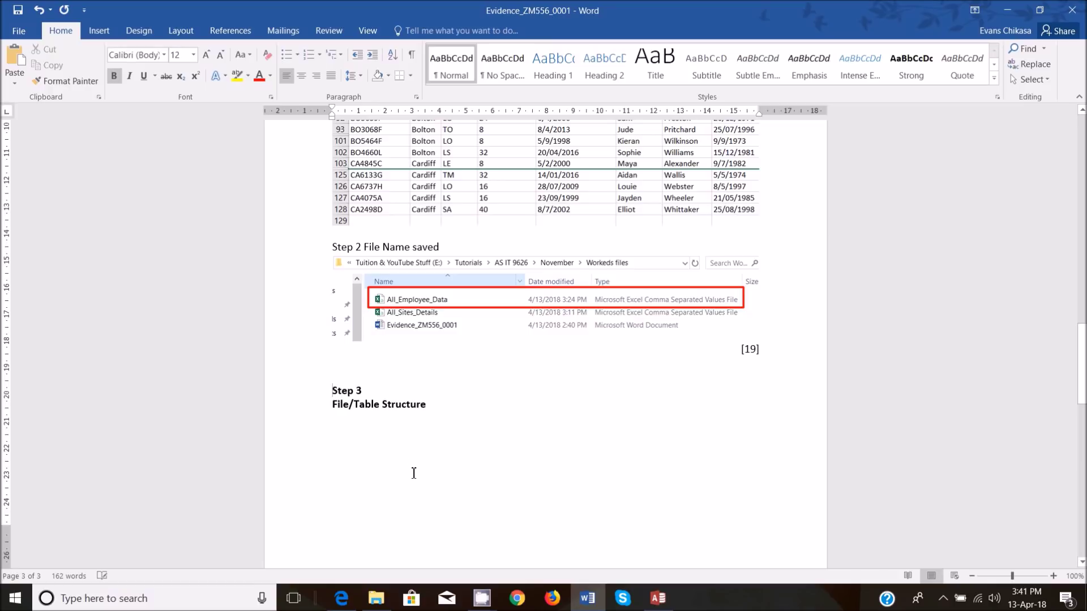
key("Return")
key("Return")
key("Return")
key("Return")
key("Return")
key("Return")
key("Return")
key("Return")
key("Return")
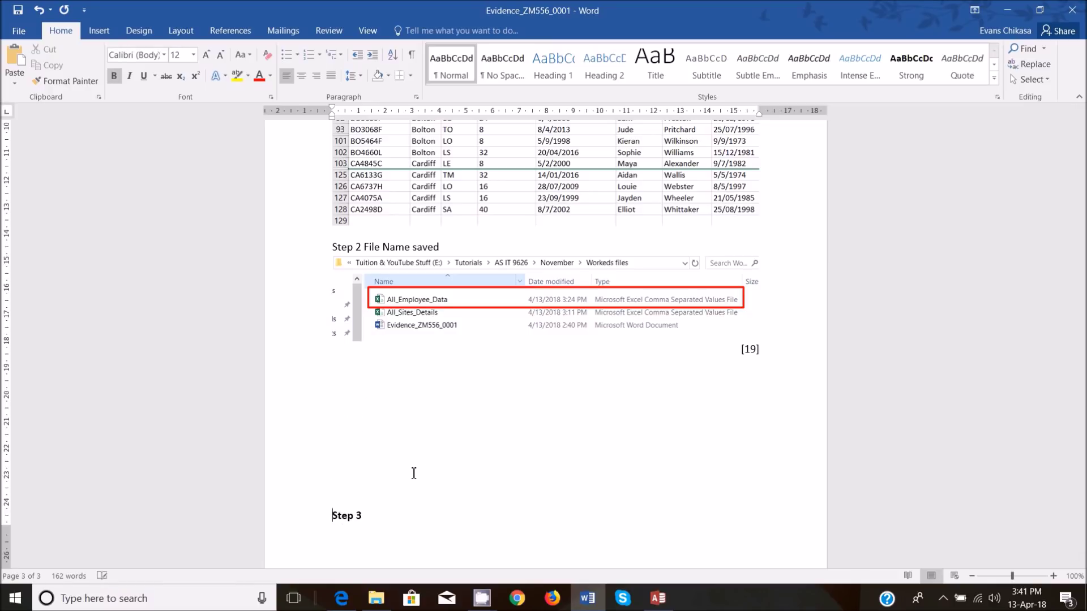
- Insert four blank lines between the pasted All_Employee_Data image and the Step 7 heading, and place the cursor among them
scroll(413, 473, "down", 12)
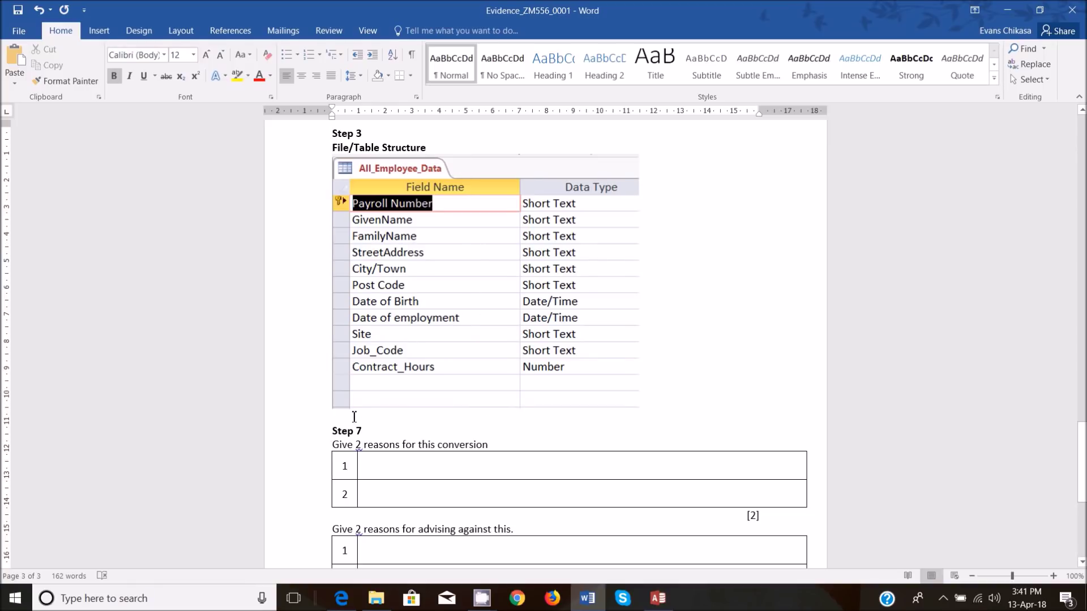
key("Return")
key("Return")
key("Return")
key("Return")
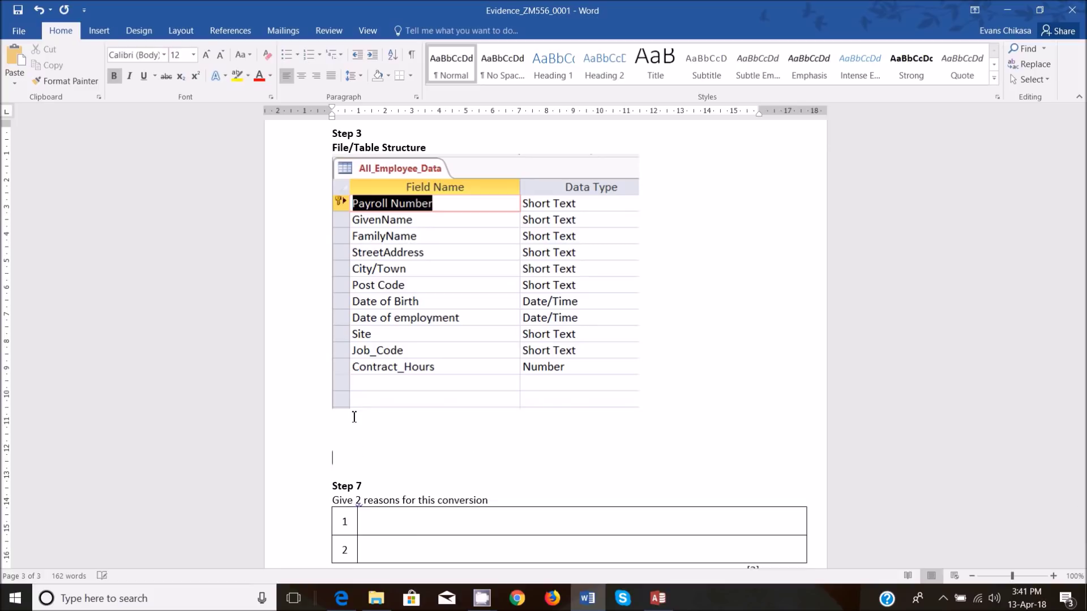
key("Up")
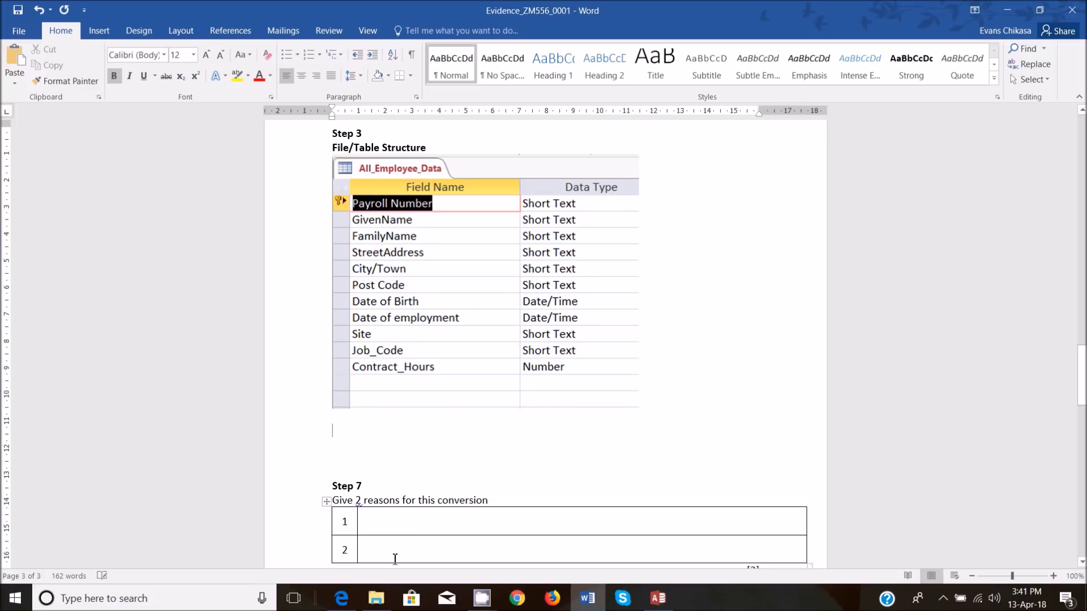
- Switch back to the Access database and close the All_Employee_Data design
left_click(668, 600)
right_click(77, 190)
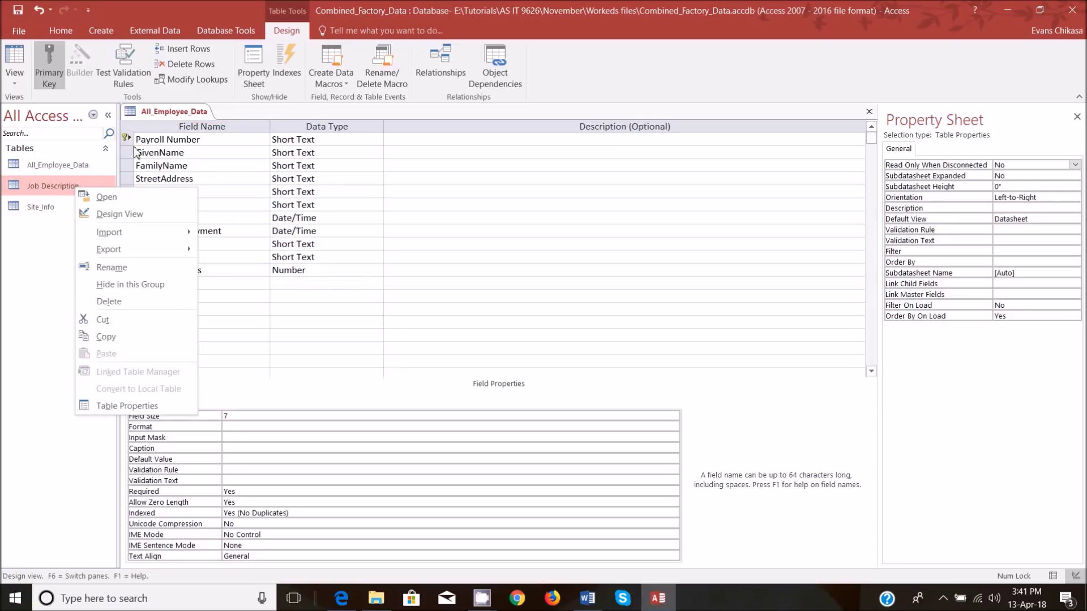
right_click(156, 121)
left_click(182, 145)
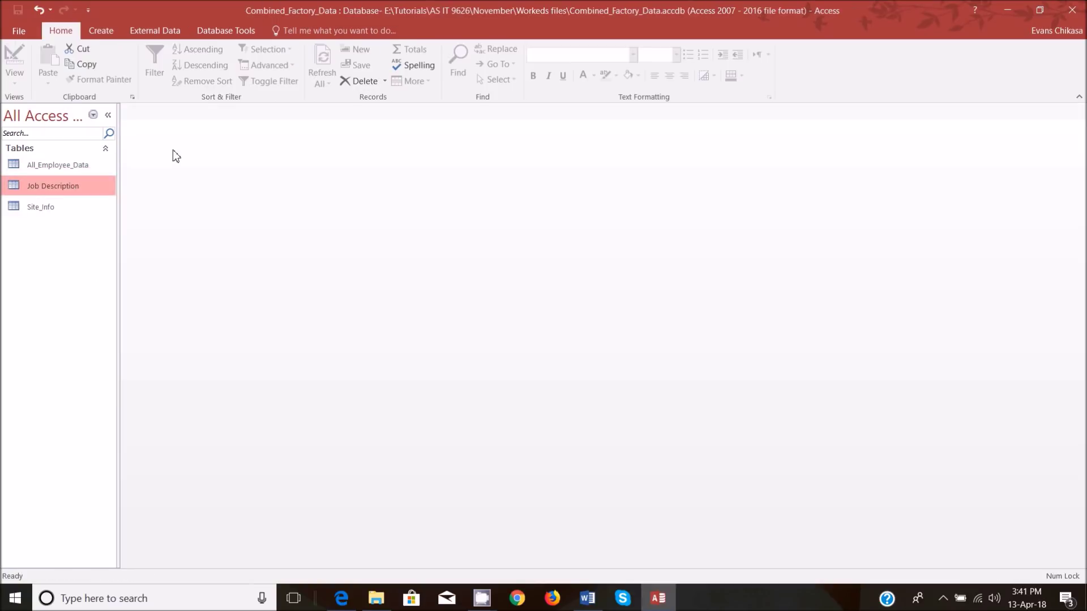
- Open the Job Description table in Design View
right_click(59, 185)
left_click(101, 211)
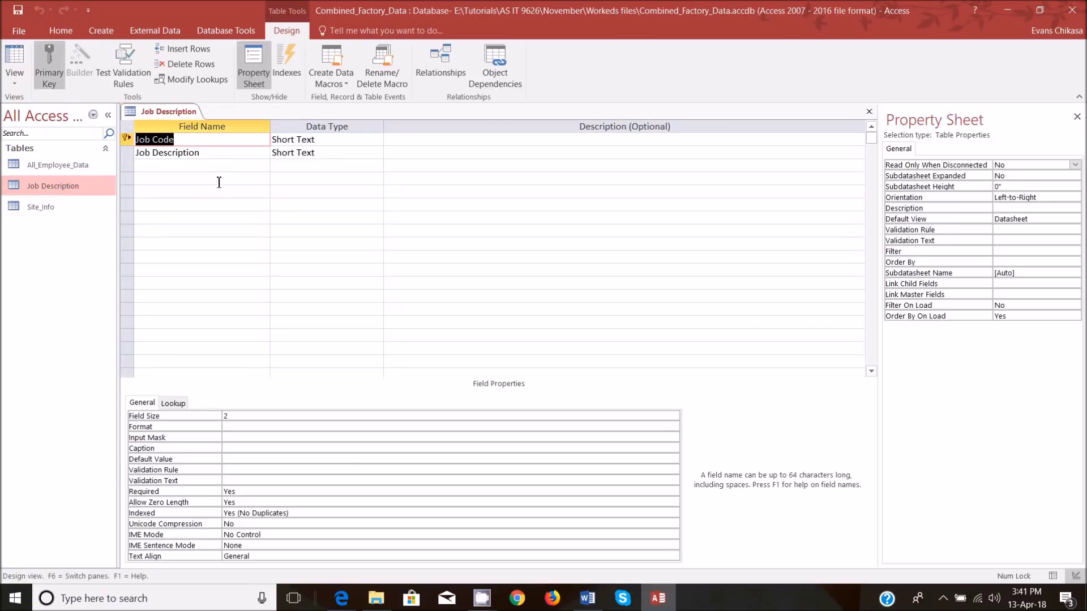
key("Print")
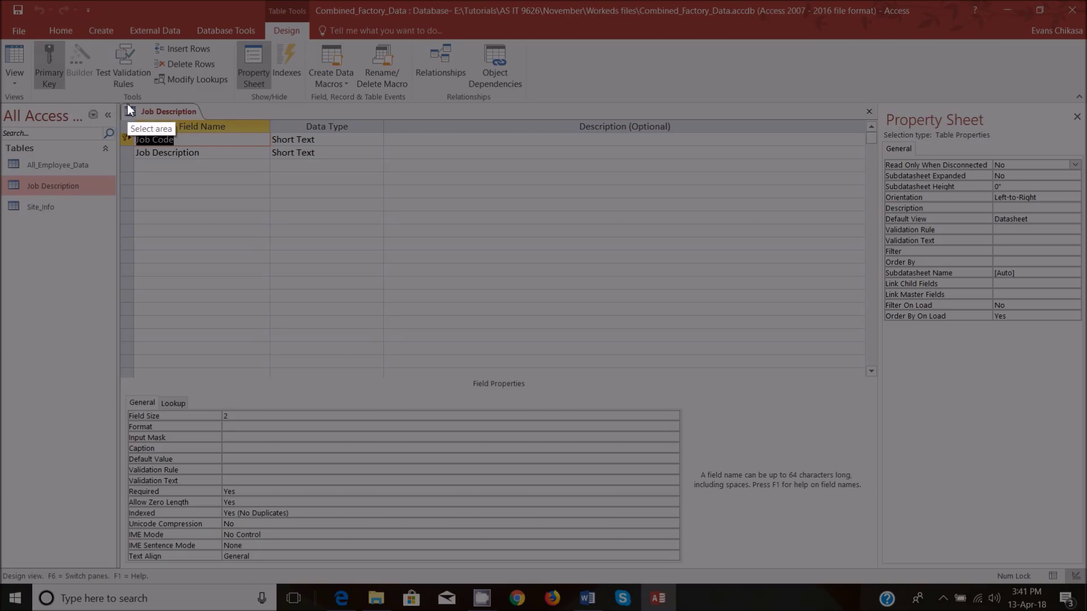
left_click_drag(104, 98, 129, 105)
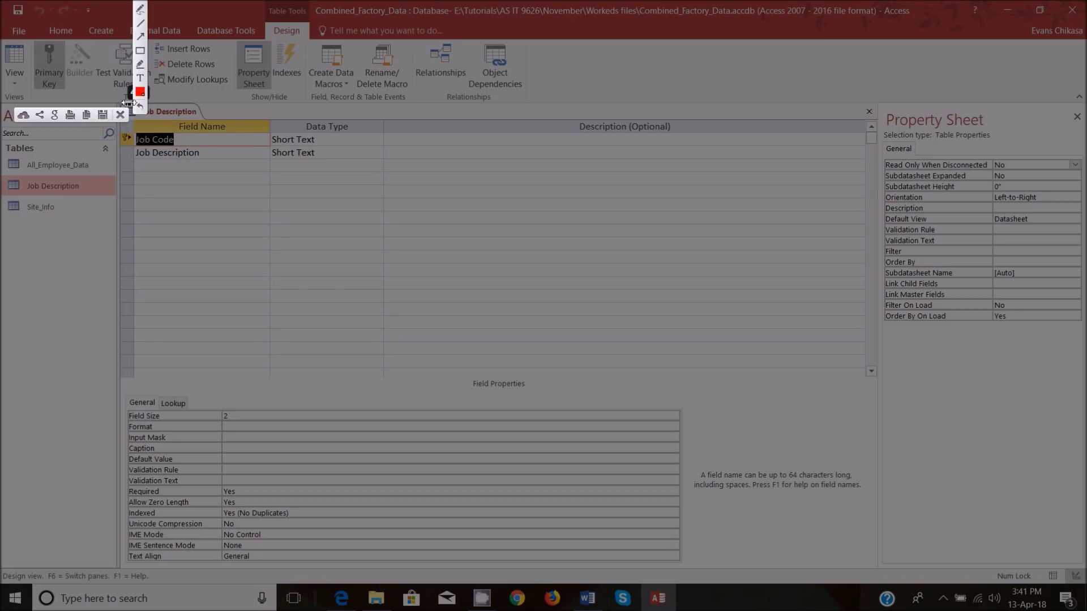
left_click(120, 115)
- Capture the Job Description table's field names and data types and paste the image below the All_Employee_Data image in the Word evidence document
key("Print")
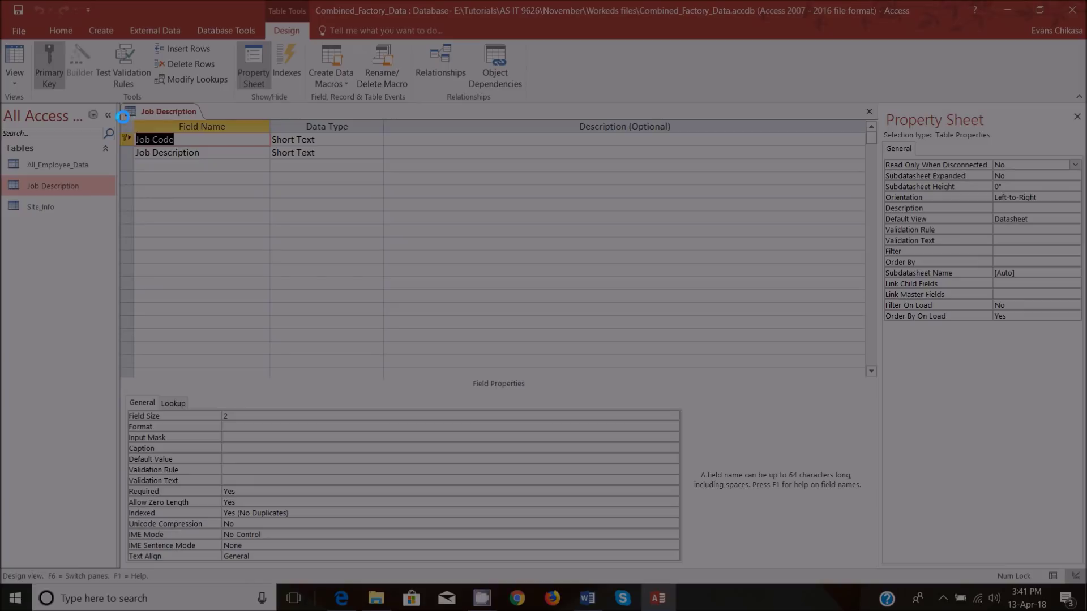
left_click_drag(120, 105, 382, 161)
left_click(341, 173)
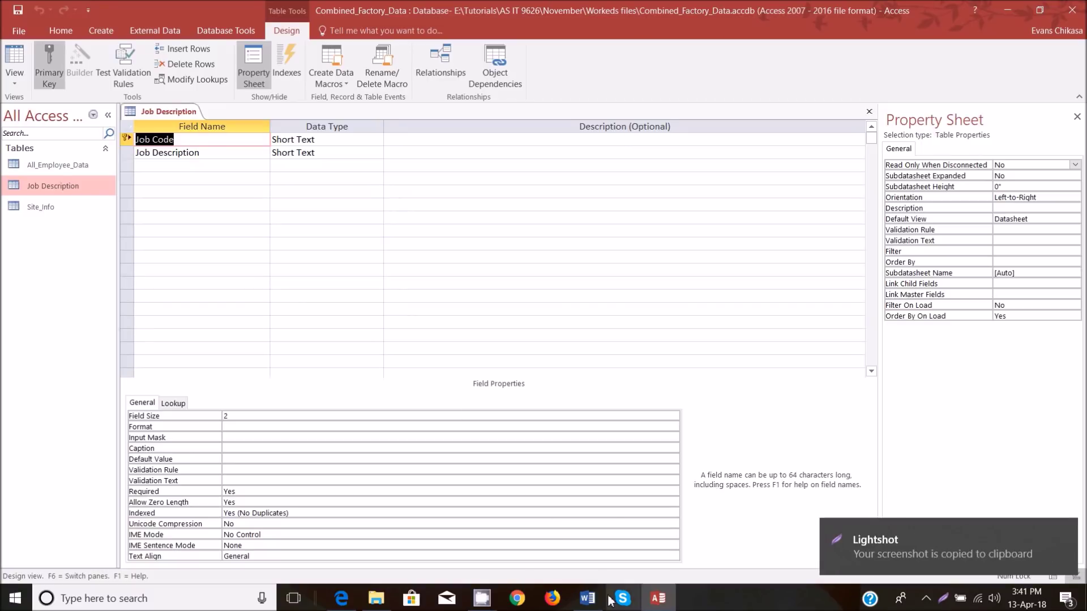
mouse_move(598, 600)
left_click(600, 546)
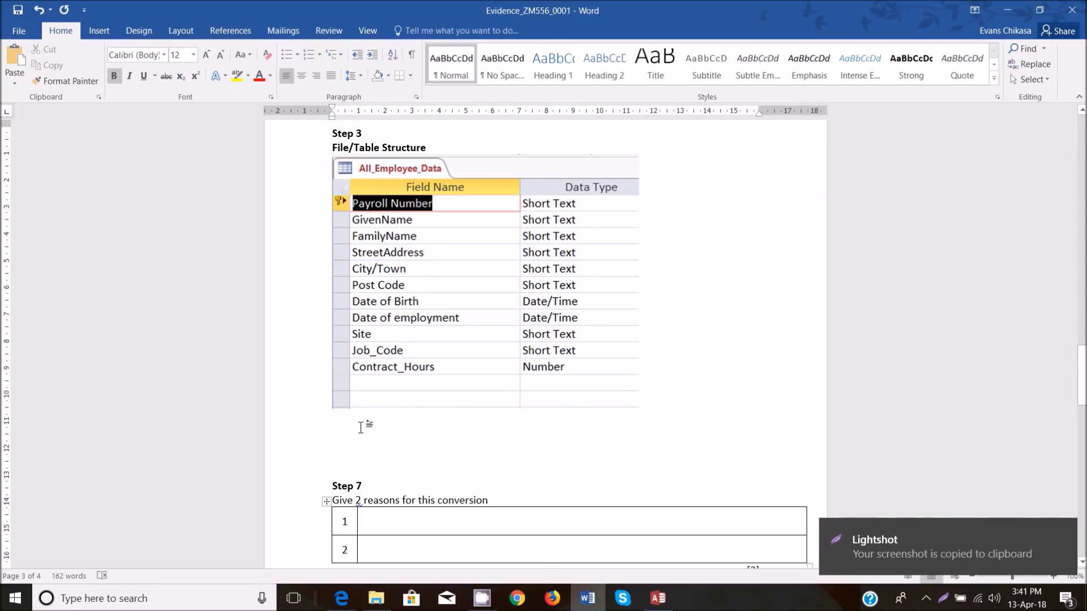
key("ctrl+v")
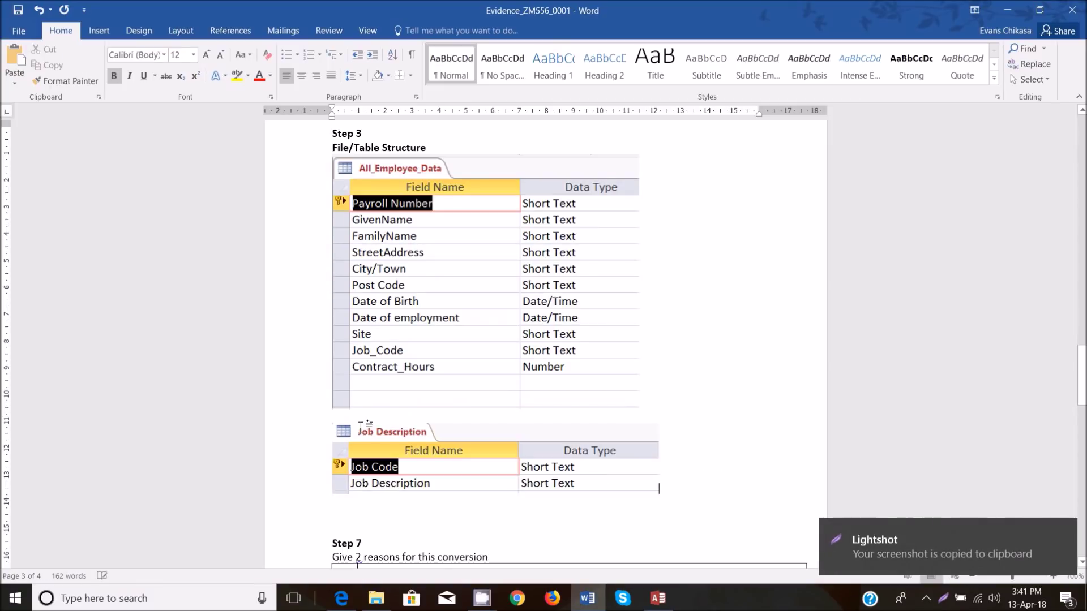
- Switch back to Access, close the Job Description design and open the Site_Info table in Design View
left_click(655, 601)
right_click(153, 116)
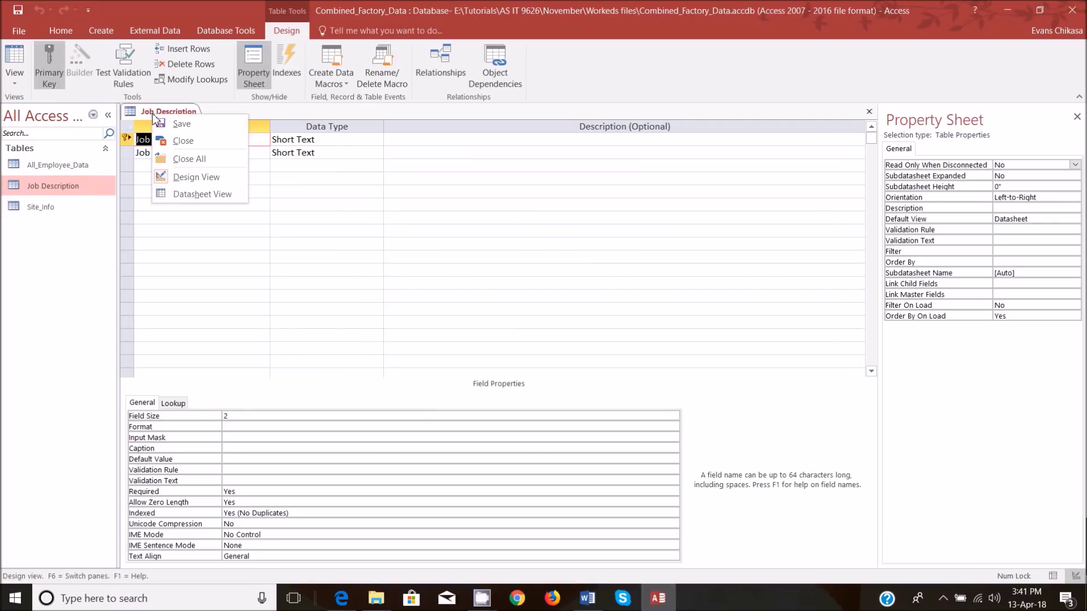
left_click(182, 141)
right_click(60, 208)
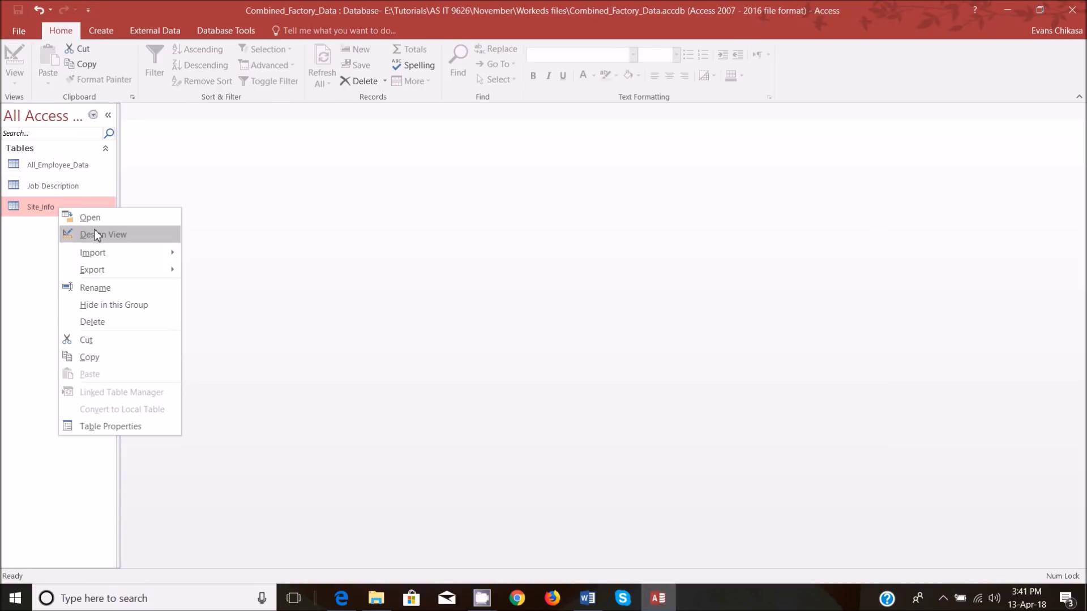
left_click(96, 234)
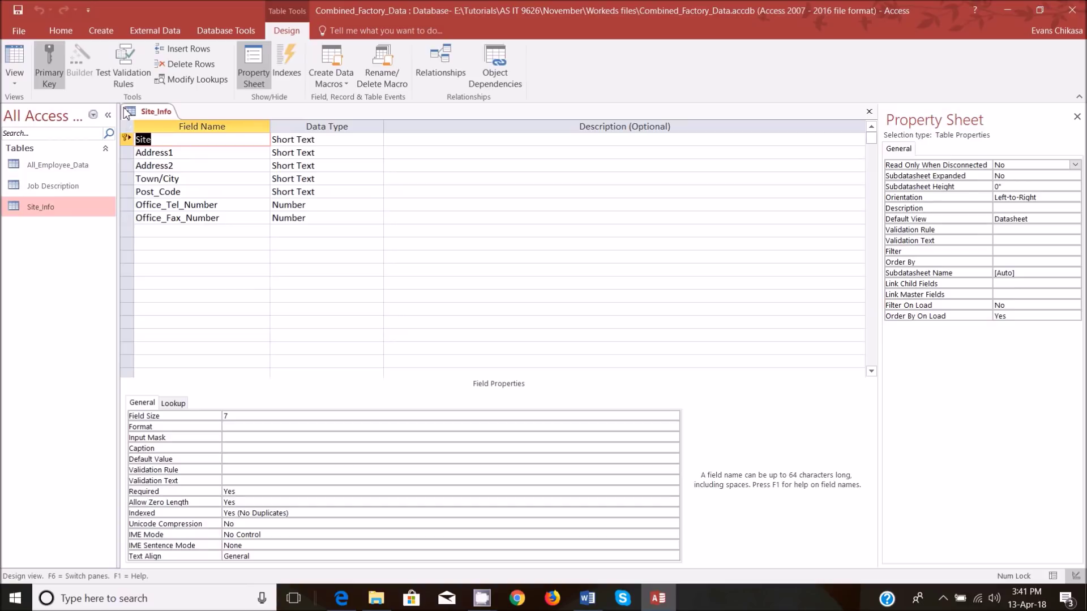
- Capture the Site_Info table's field names and data types and paste the image below the Job Description image in the Word evidence document
key("Print")
mouse_move(120, 103)
left_mouse_down()
mouse_move(283, 235)
mouse_move(367, 231)
left_mouse_up()
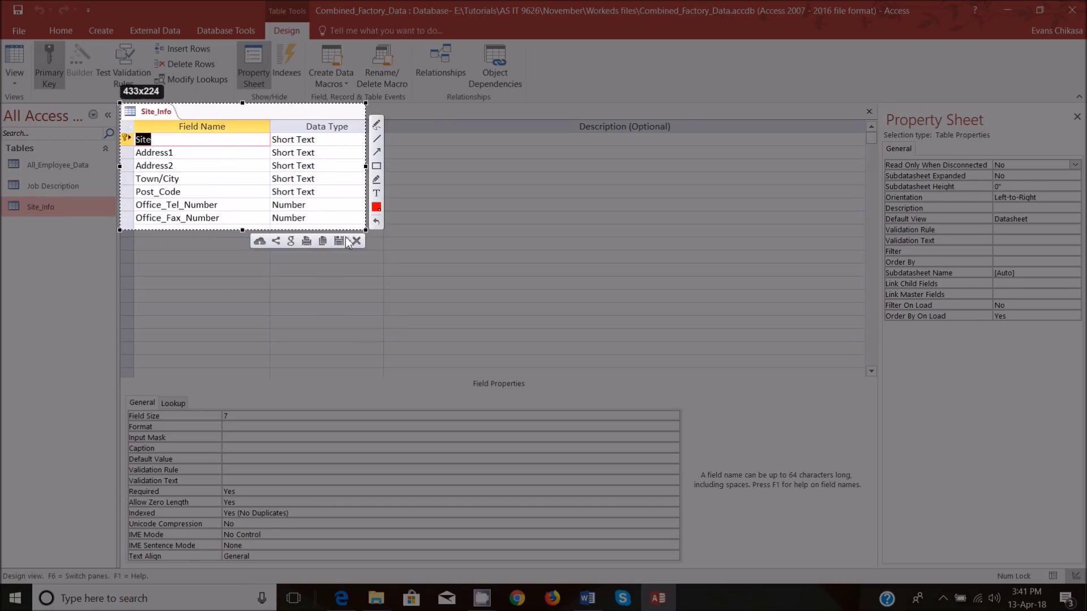
left_click(321, 241)
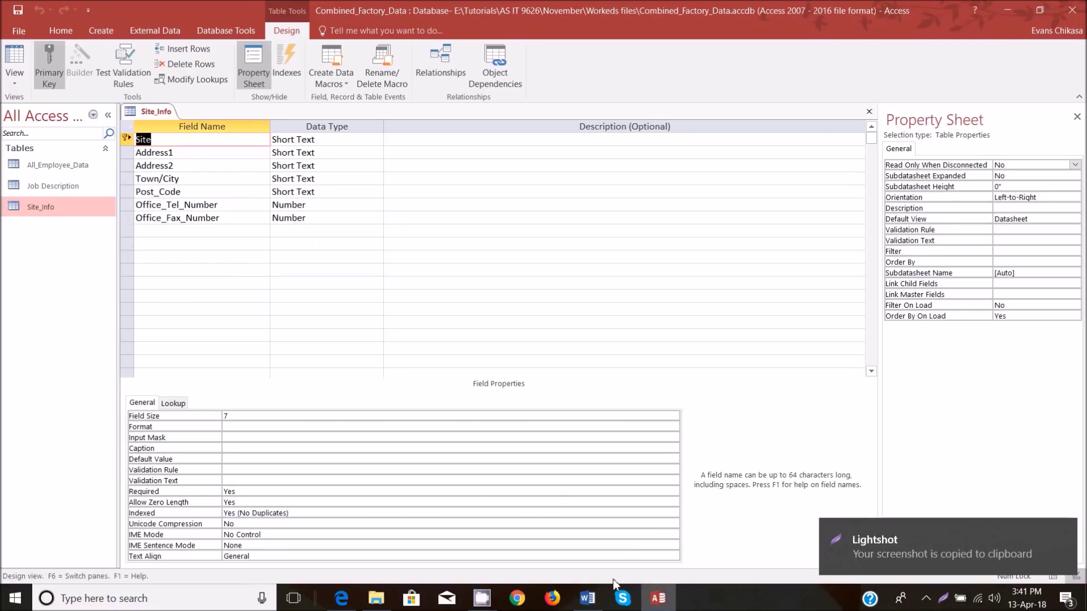
mouse_move(658, 599)
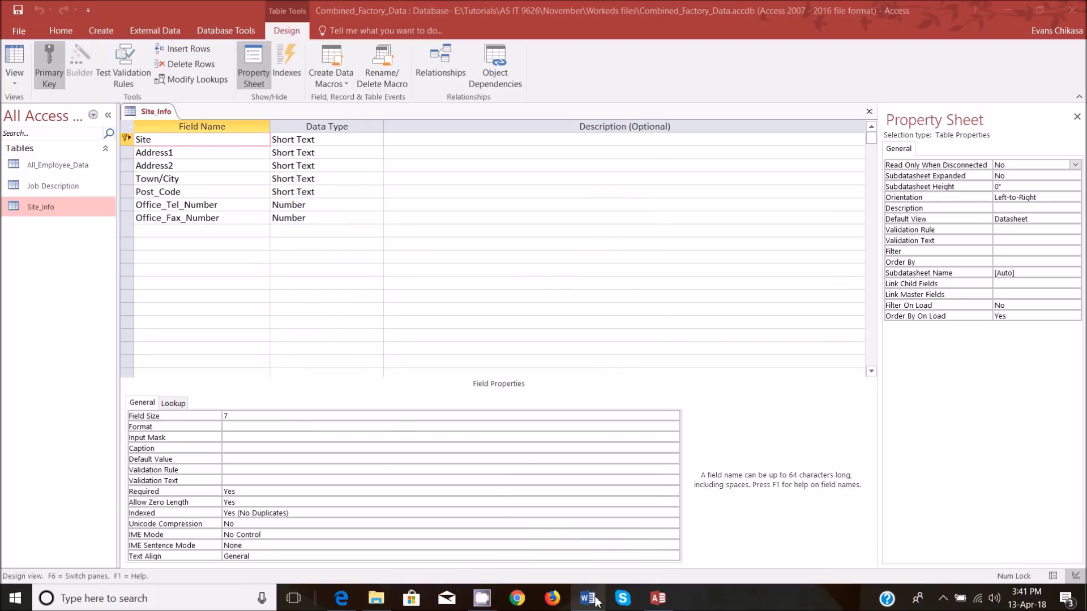
left_click(527, 549)
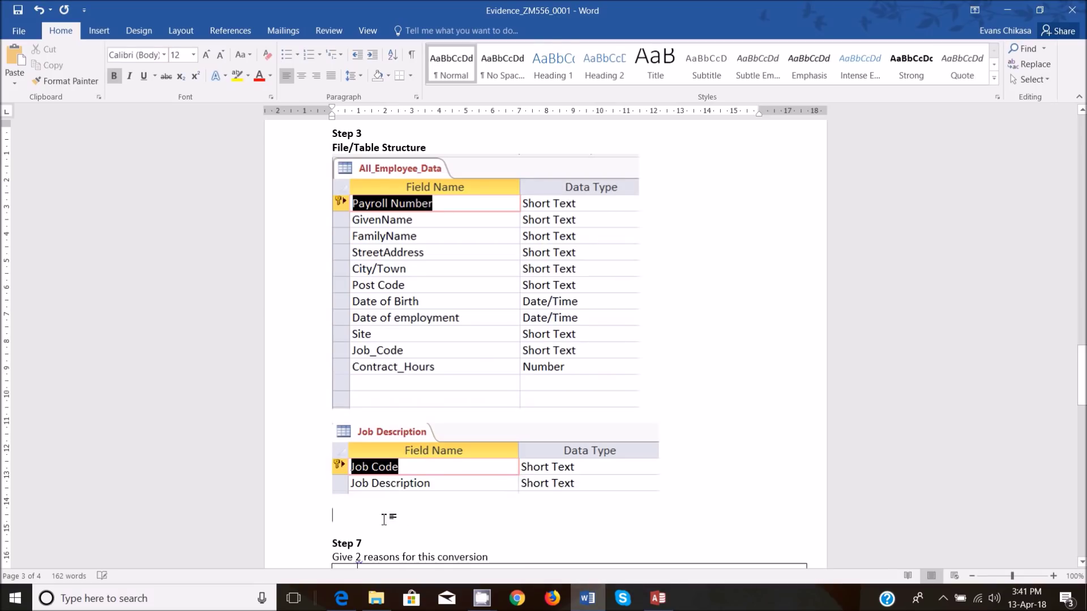
key("ctrl+v")
scroll(553, 482, "down", 3)
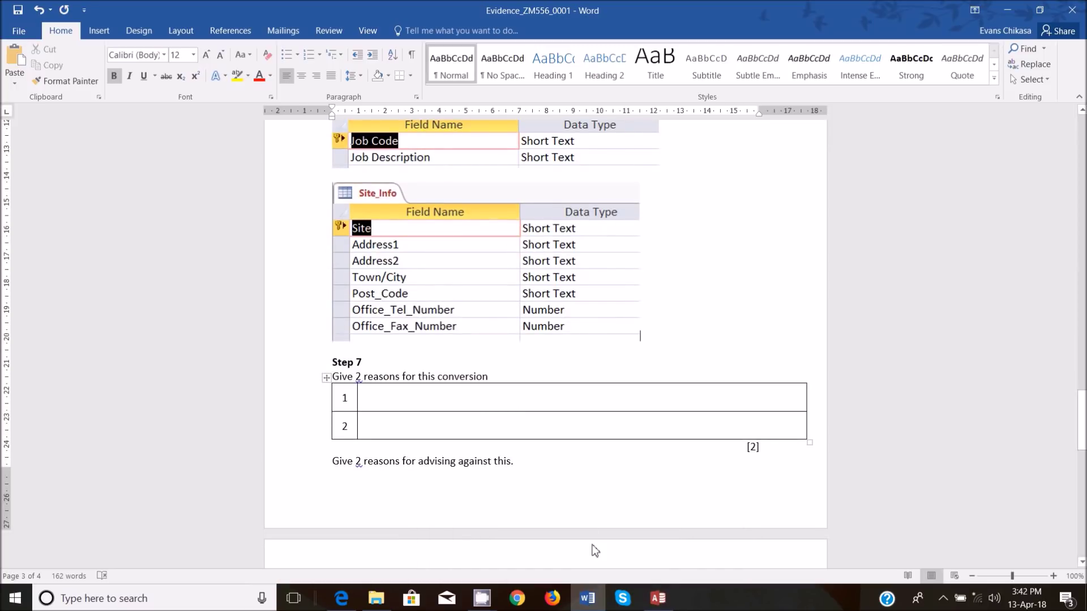
- Switch back to the Access database and close the Site_Info design
left_click(662, 605)
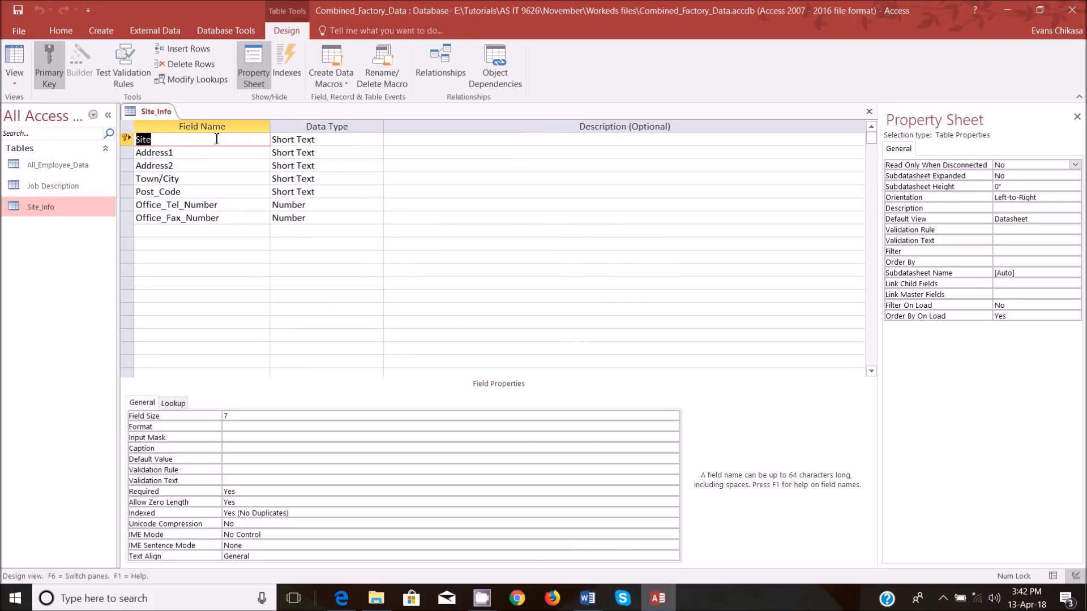
right_click(163, 112)
left_click(190, 138)
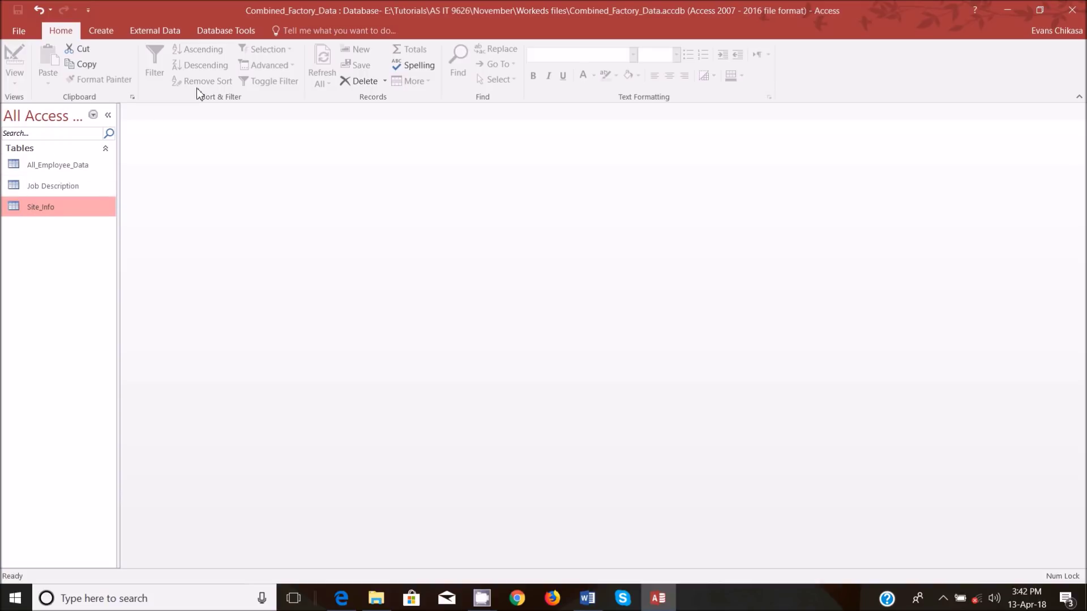
- Open the Relationships window and add the All_Employee_Data, Job Description and Site_Info tables to it
left_click(237, 32)
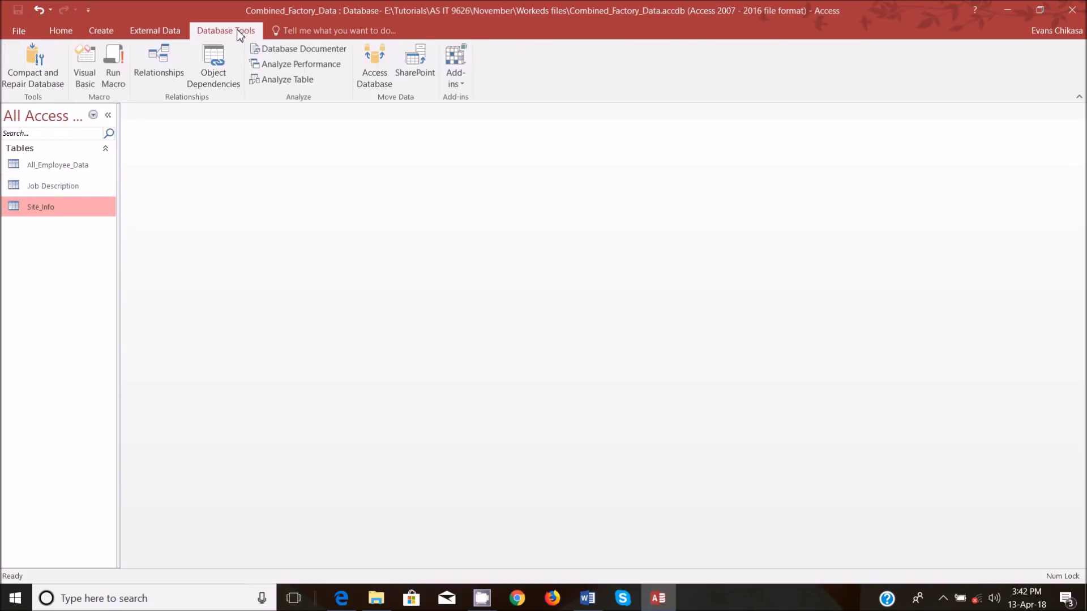
left_click(159, 63)
left_click_drag(464, 172, 467, 120)
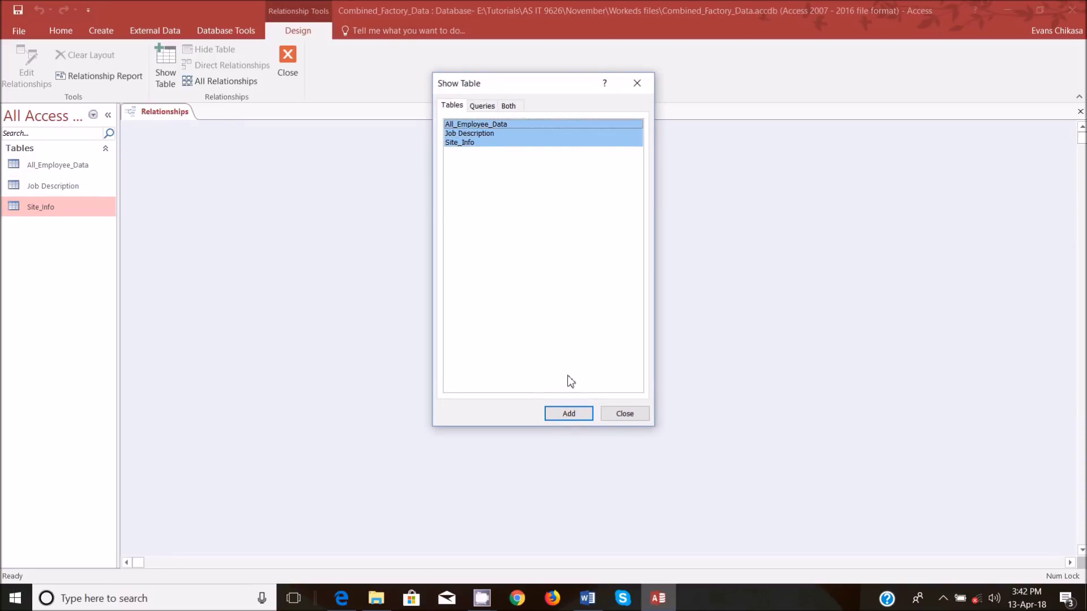
left_click(574, 419)
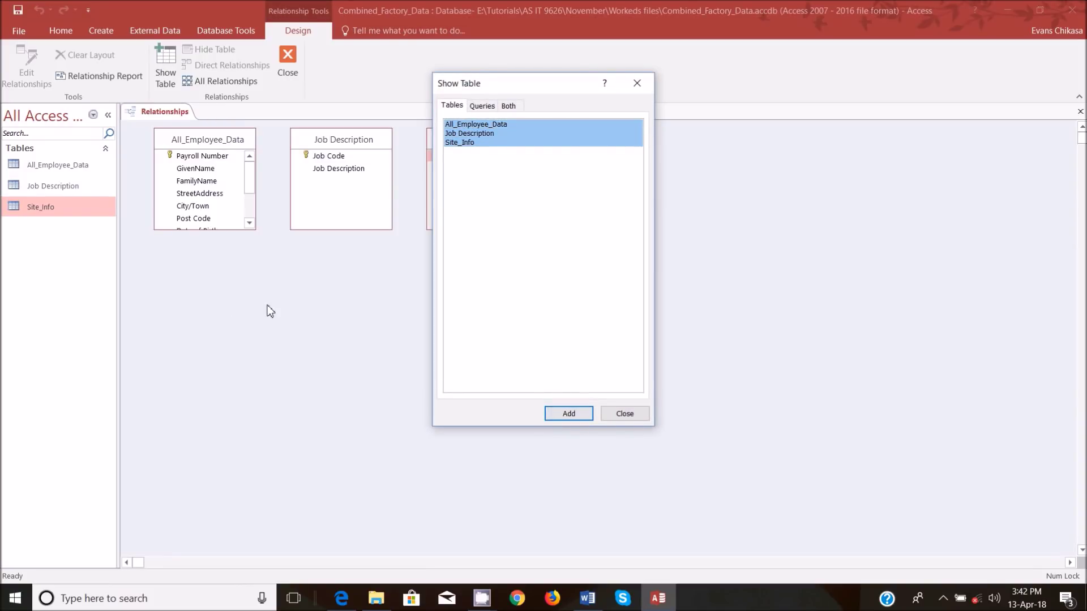
left_click(625, 414)
- Enlarge the All_Employee_Data box to show all fields and relate Job Code in Job Description to its Job_Code, enforcing referential integrity
left_click_drag(232, 229, 233, 316)
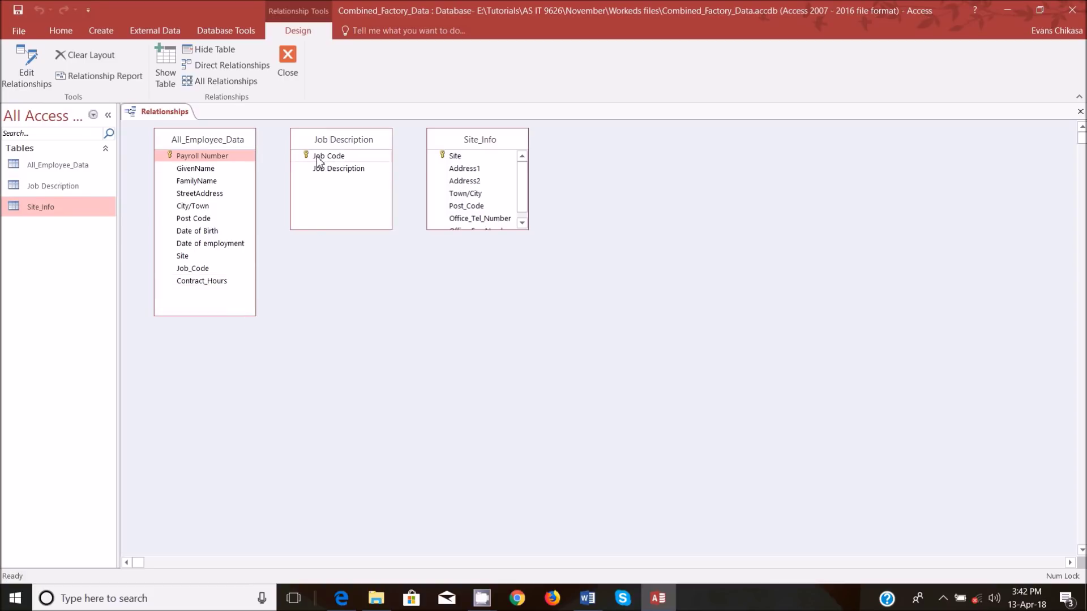
left_click_drag(320, 161, 217, 272)
left_click(477, 238)
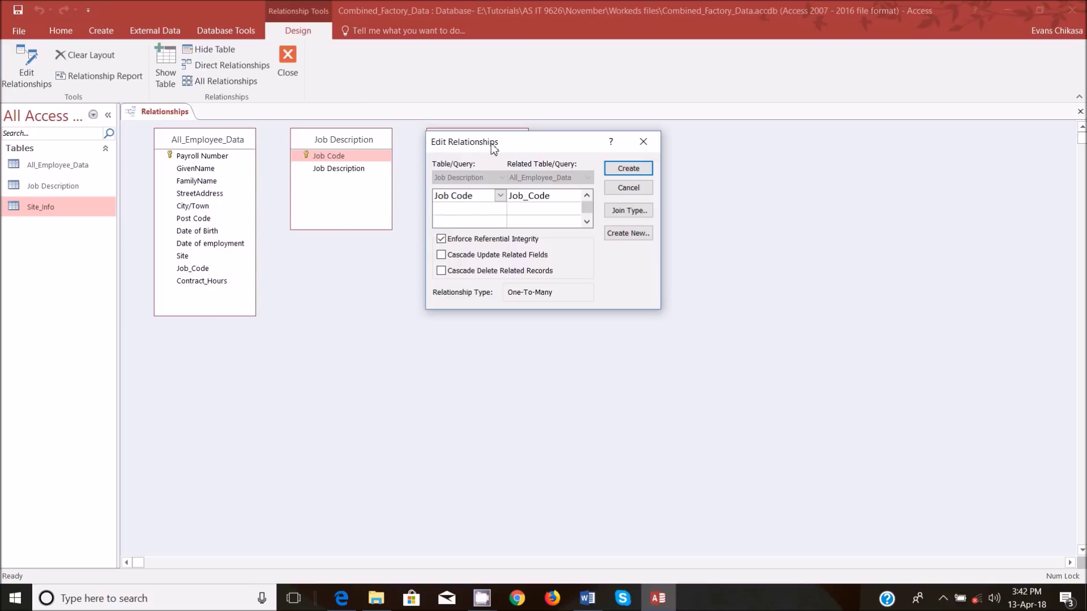
left_click_drag(492, 141, 493, 138)
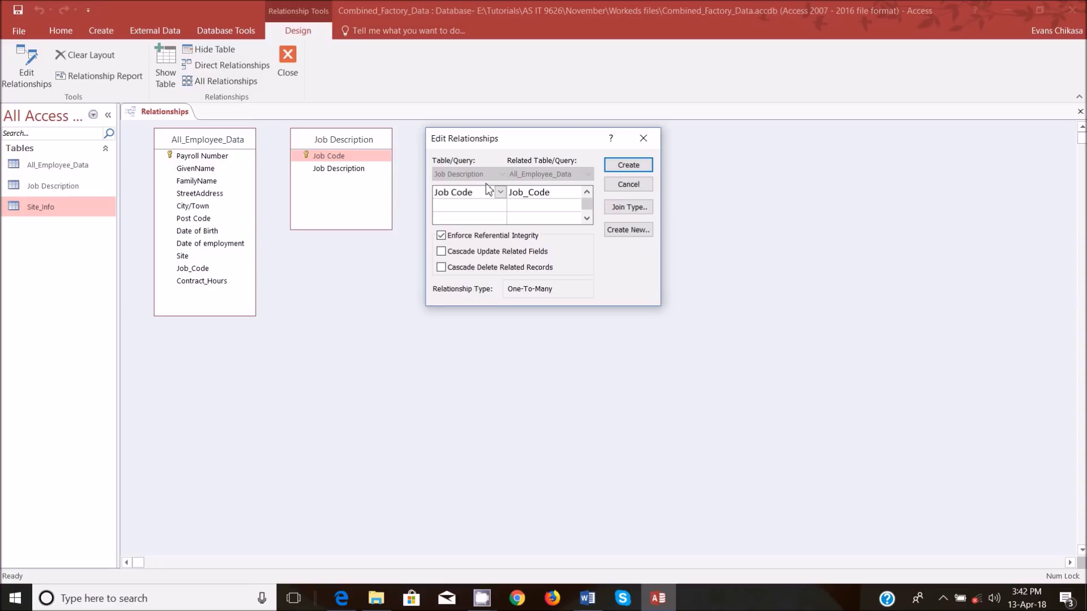
left_click(605, 168)
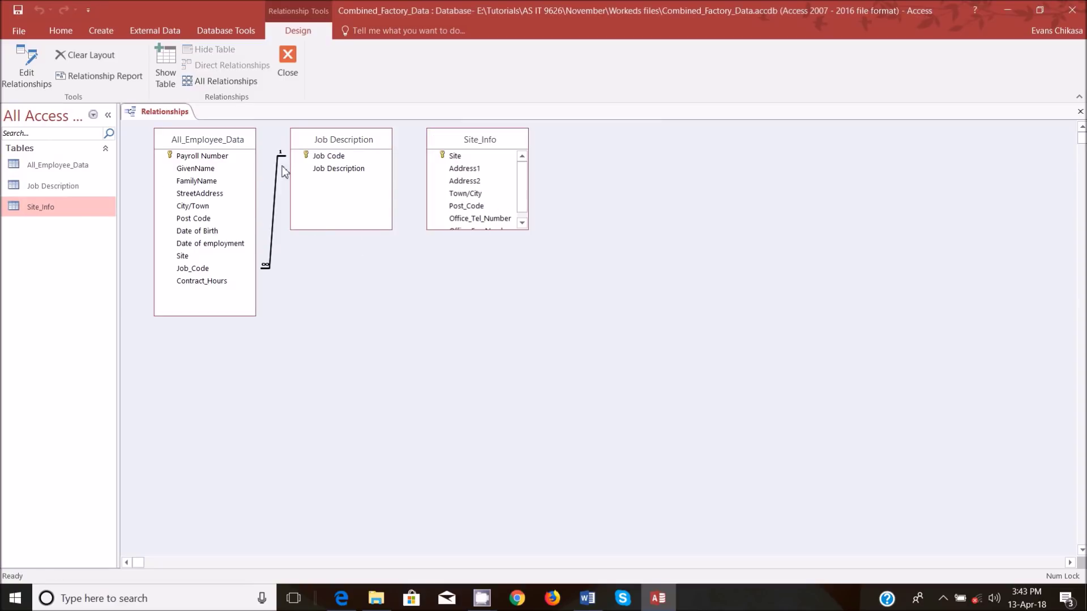
- Show the Job Description to All_Employee_Data relationship in the Edit Relationships dialog and place the dialog beneath the All_Employee_Data box
double_click(268, 270)
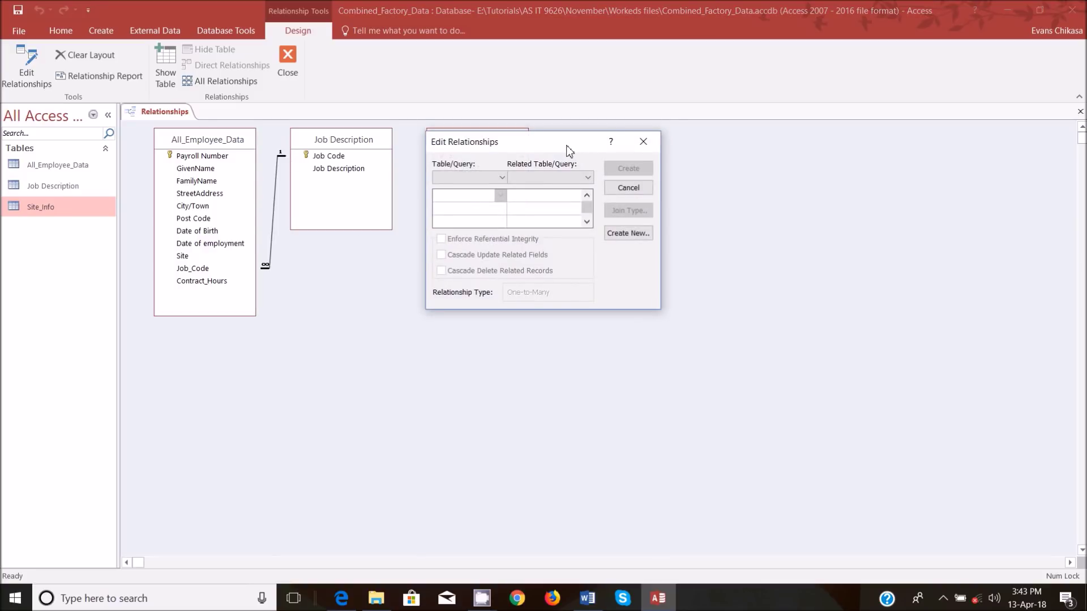
left_click(470, 180)
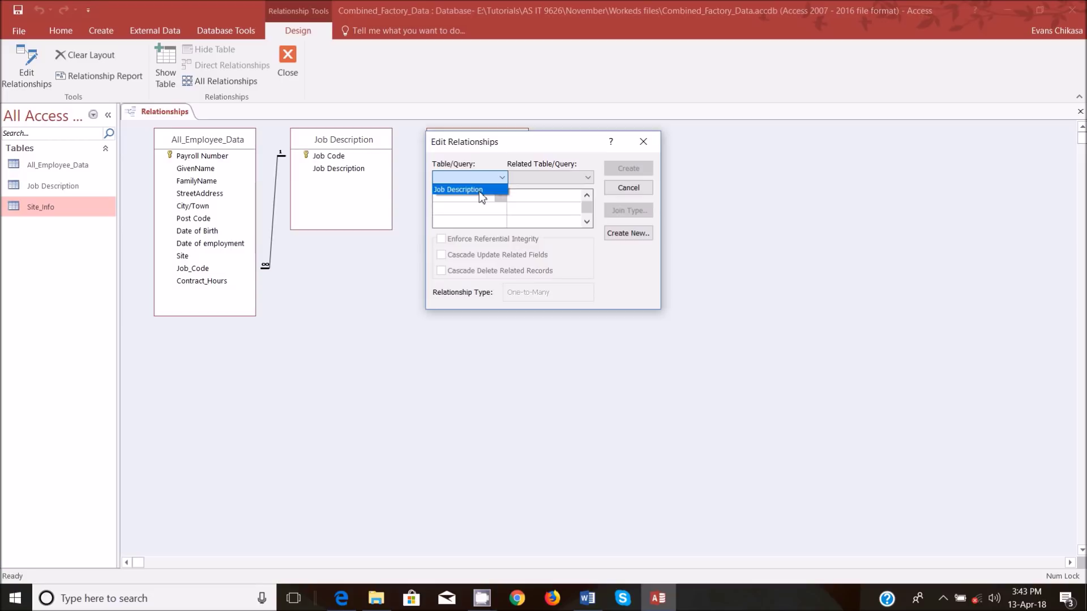
left_click(479, 191)
left_click_drag(506, 134, 235, 337)
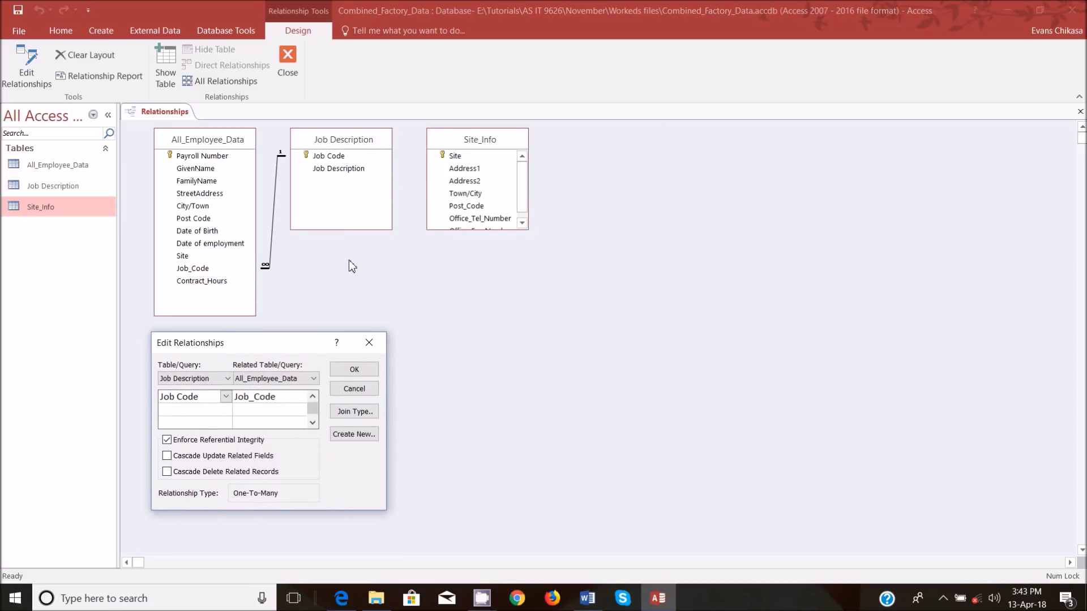
- Copy a screenshot of the two related tables together with the Edit Relationships dialog to the clipboard
key("Print")
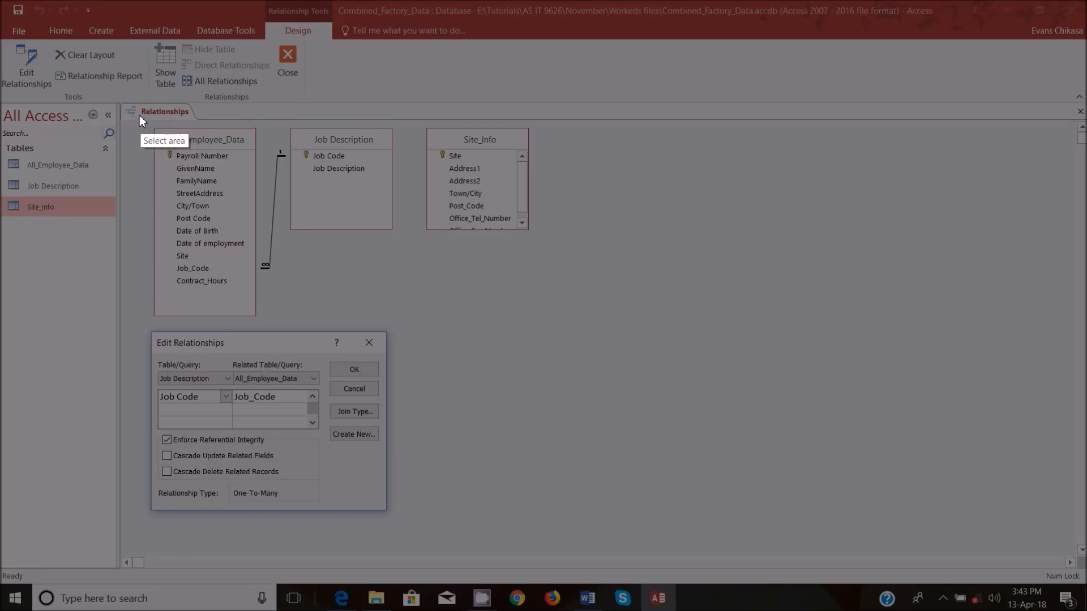
left_click_drag(131, 107, 406, 533)
left_click(364, 544)
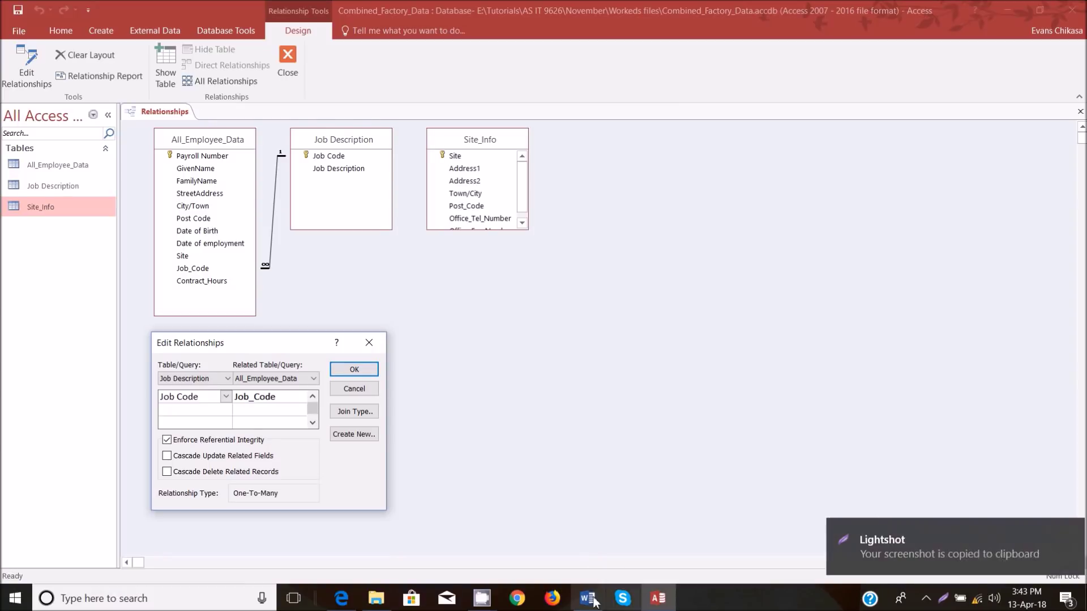
- Switch to the Word evidence document and insert blank lines before the Step 7 heading to push it onto the next page
left_click(587, 599)
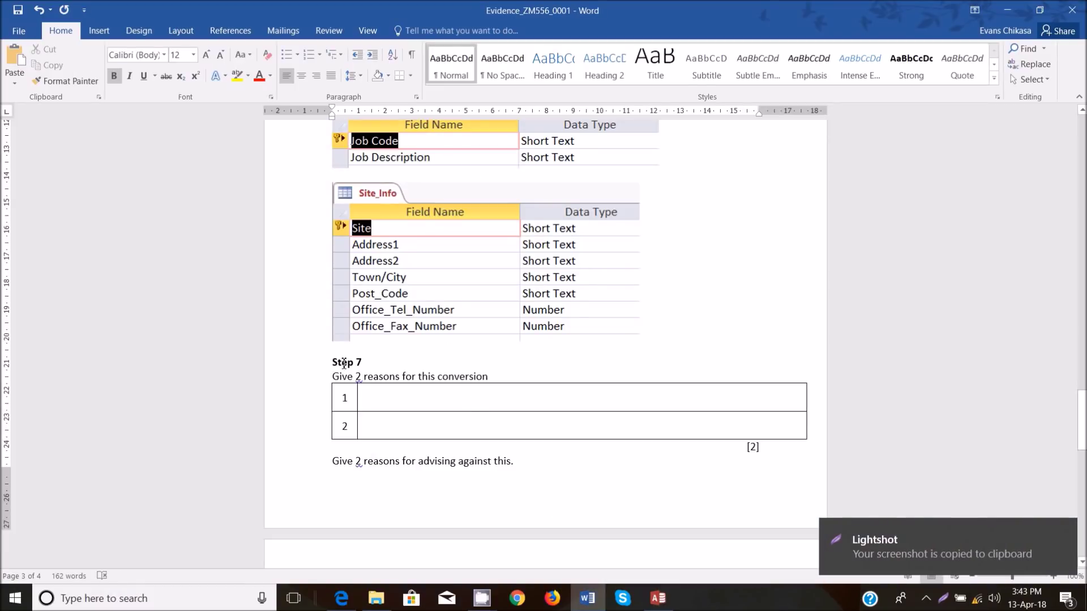
left_click(332, 364)
key("Return")
key("Return")
key("Return")
key("Return")
key("Return")
key("Return")
key("Return")
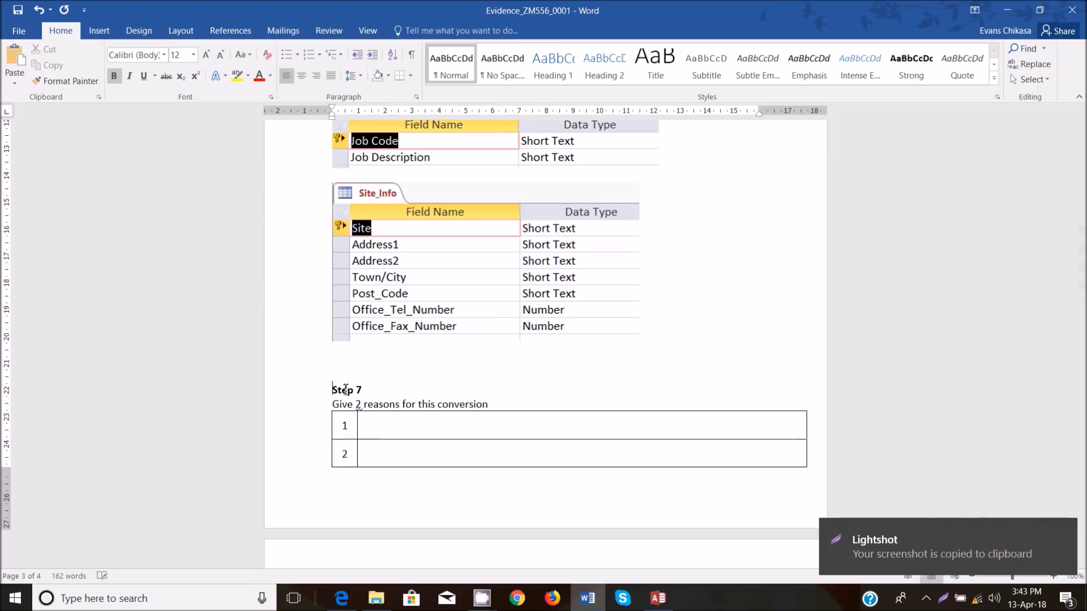
key("Return")
key("Return")
key("Return")
key("Return")
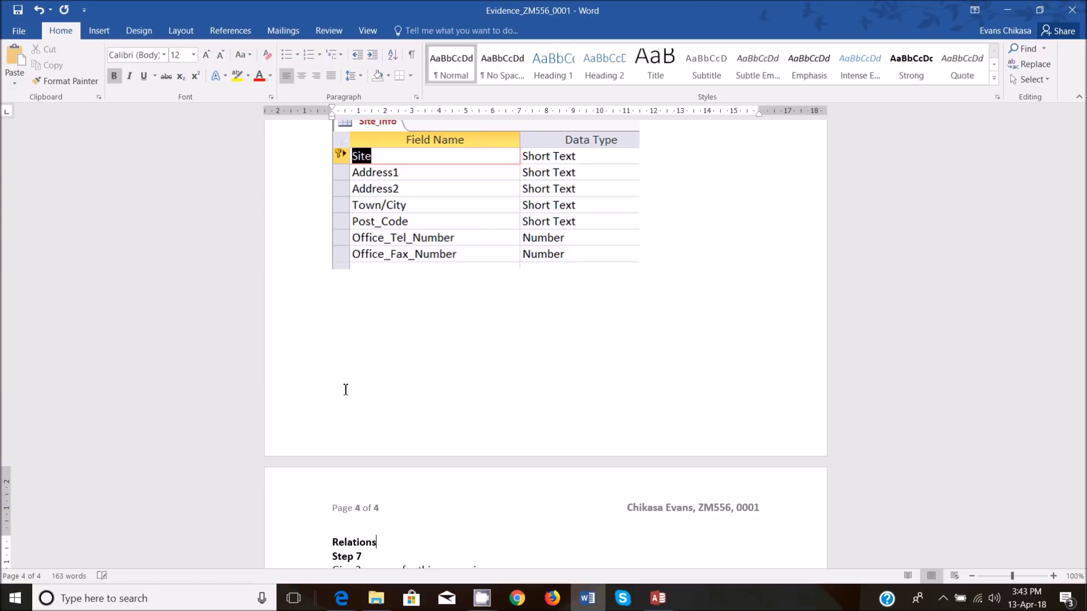
- Add the subheading "Relationship Evidence" above Step 7 and paste the captured relationship image beneath it
type("Relationship Evidence")
key("Return")
key("ctrl+v")
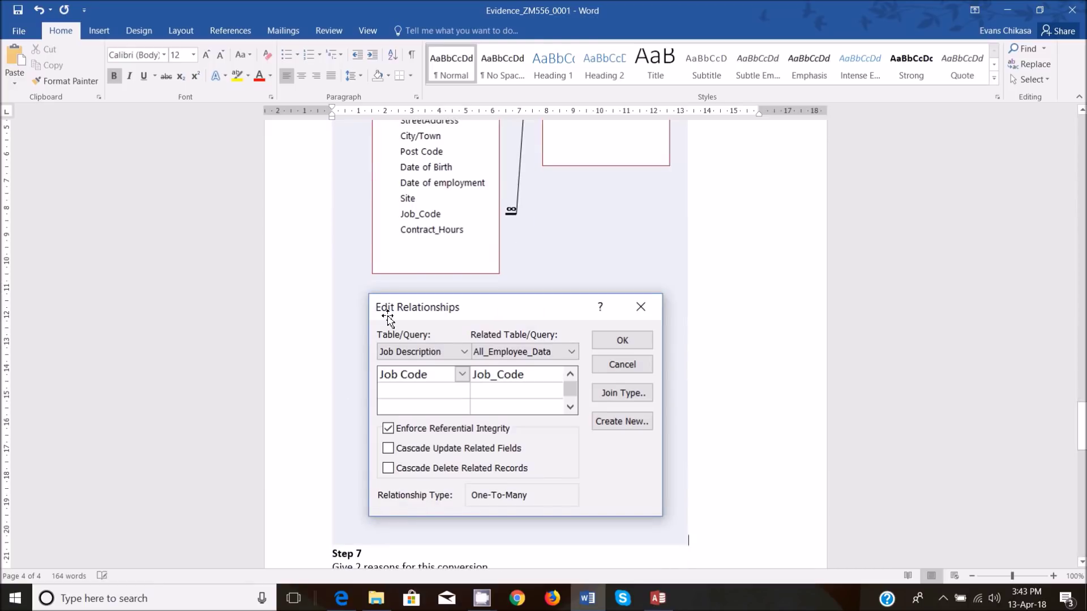
scroll(538, 362, "up", 3)
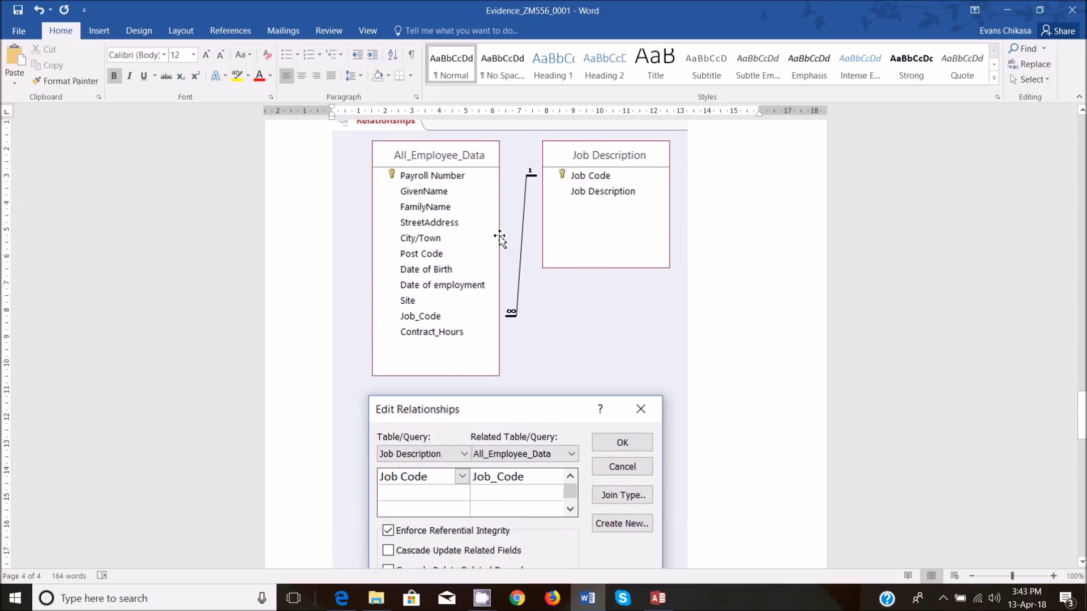
- Switch to Access, close the relationship dialog, and relate Site_Info's Site field to All_Employee_Data's Site field with referential integrity enforced
mouse_move(658, 598)
left_click(623, 490)
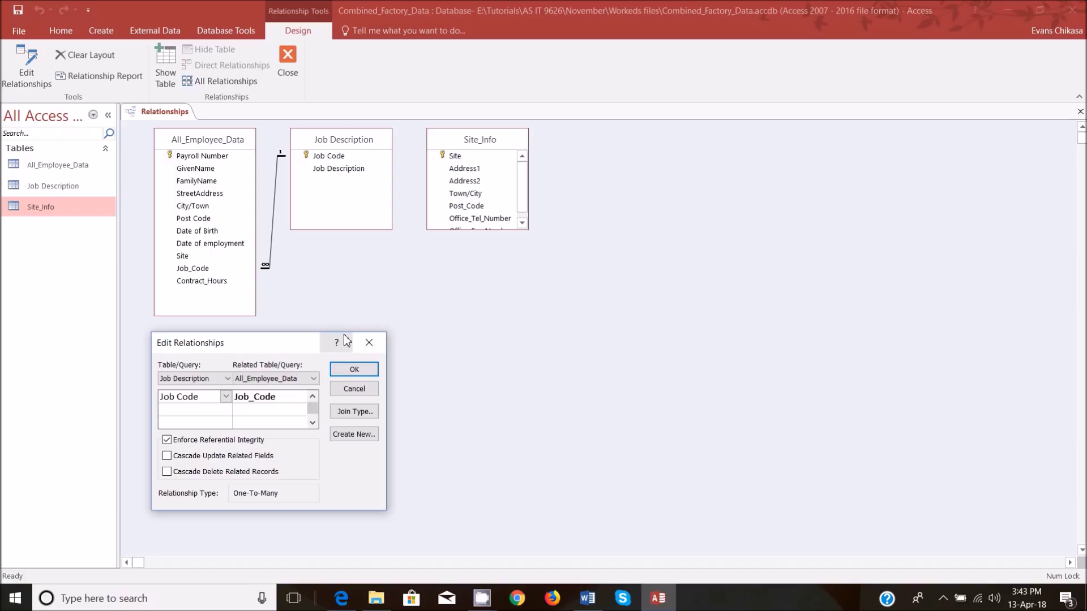
left_click(354, 370)
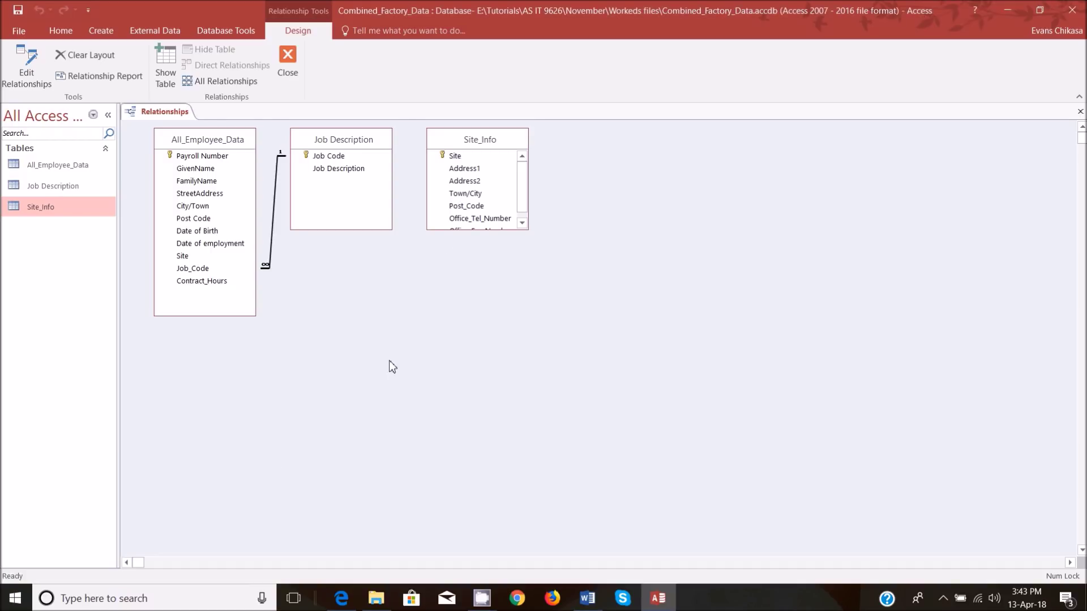
left_click(442, 160)
left_click_drag(443, 161, 193, 262)
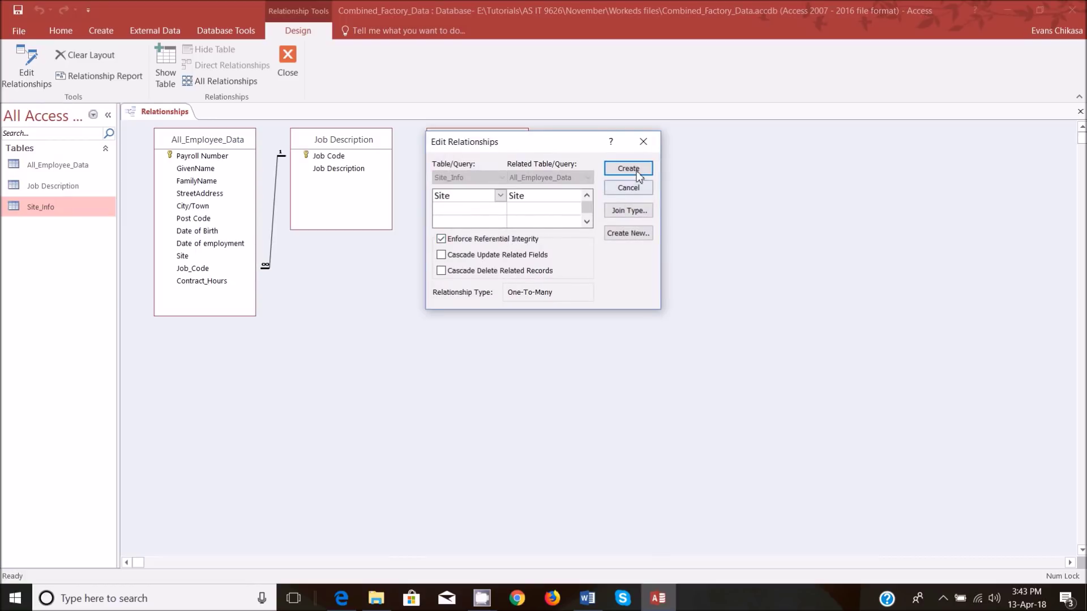
left_click(629, 168)
- Arrange Job Description and Site_Info one above the other beside All_Employee_Data, enlarging the Site_Info box to show all its fields
left_click_drag(484, 170, 427, 349)
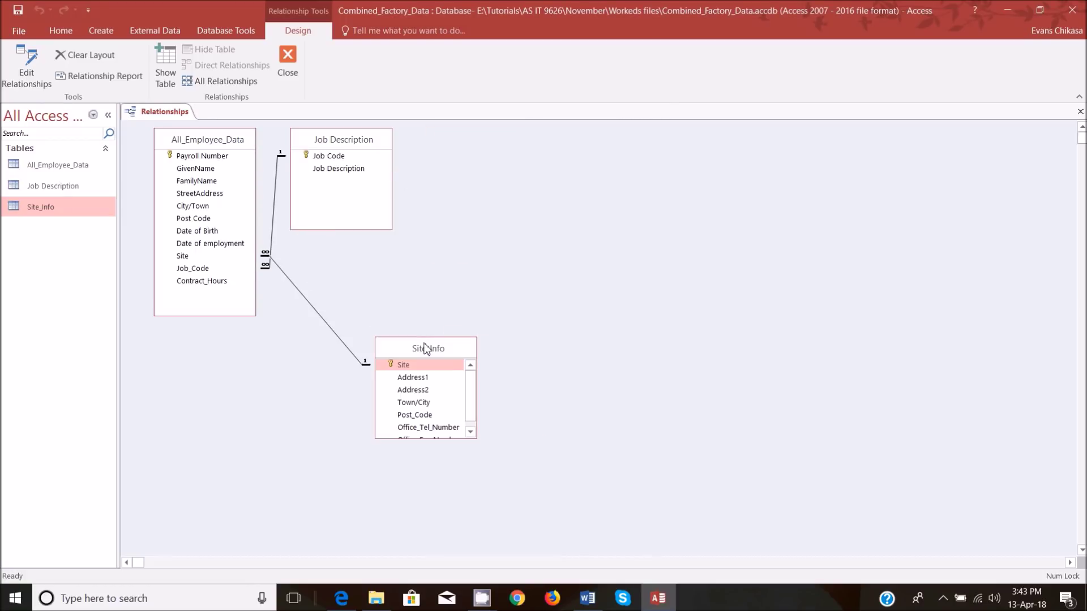
left_click_drag(366, 143, 455, 163)
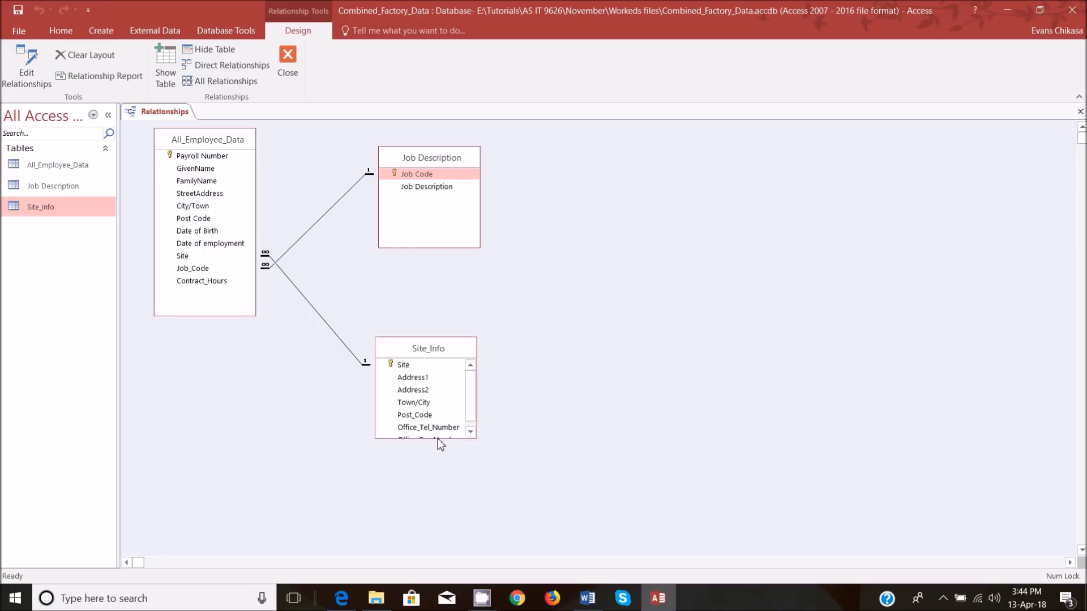
left_click_drag(437, 440, 437, 459)
left_click_drag(436, 350, 438, 271)
- Show the Site_Info relationship's edit dialog beneath All_Employee_Data and copy a screenshot of it with all three tables to the clipboard
double_click(367, 290)
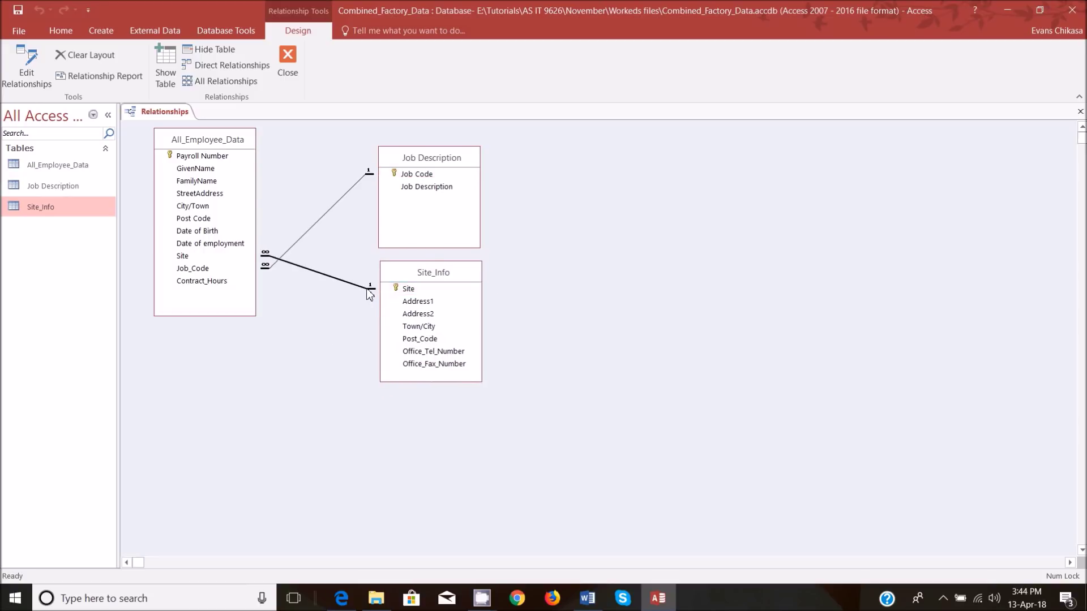
left_click_drag(591, 142, 297, 339)
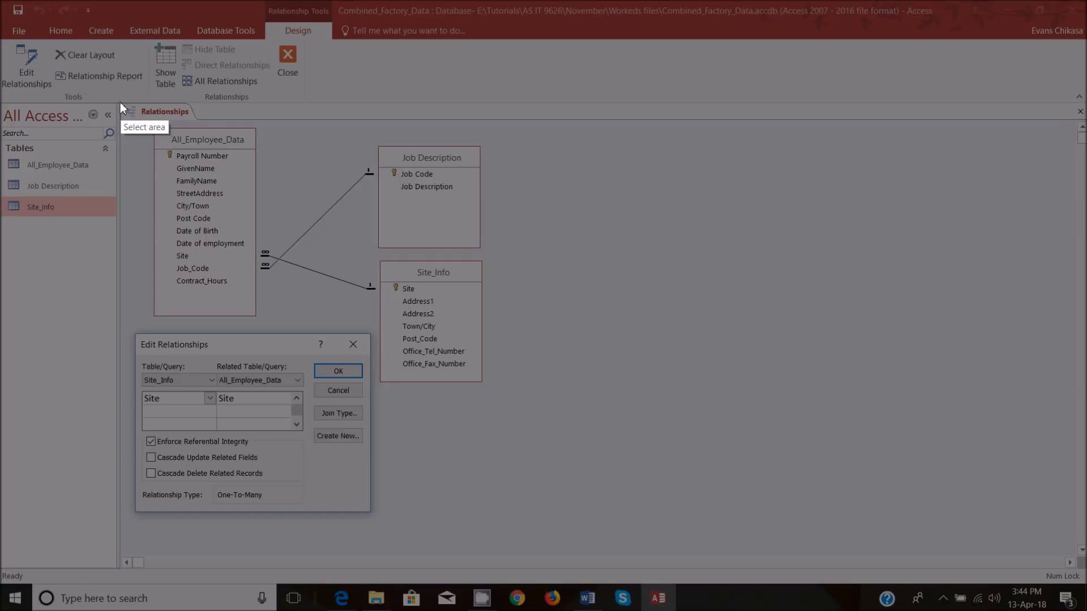
left_click_drag(120, 103, 498, 536)
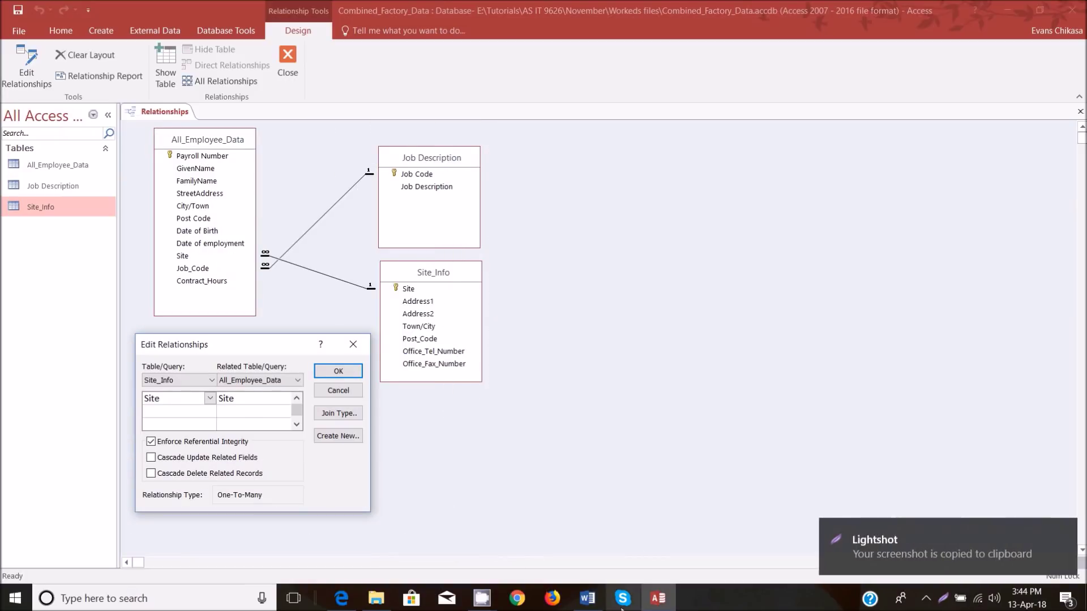
- Switch to the Word evidence document, add the subheading "Relation evidence 2" above Step 7 and paste the captured relationship image beneath it
mouse_move(599, 605)
left_click(603, 602)
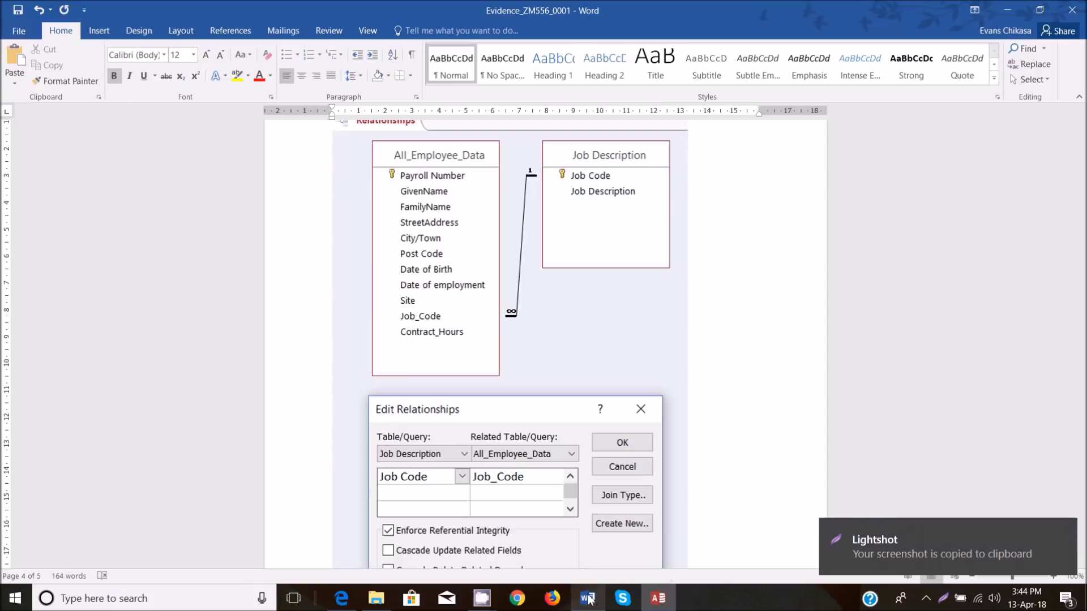
scroll(594, 368, "down", 3)
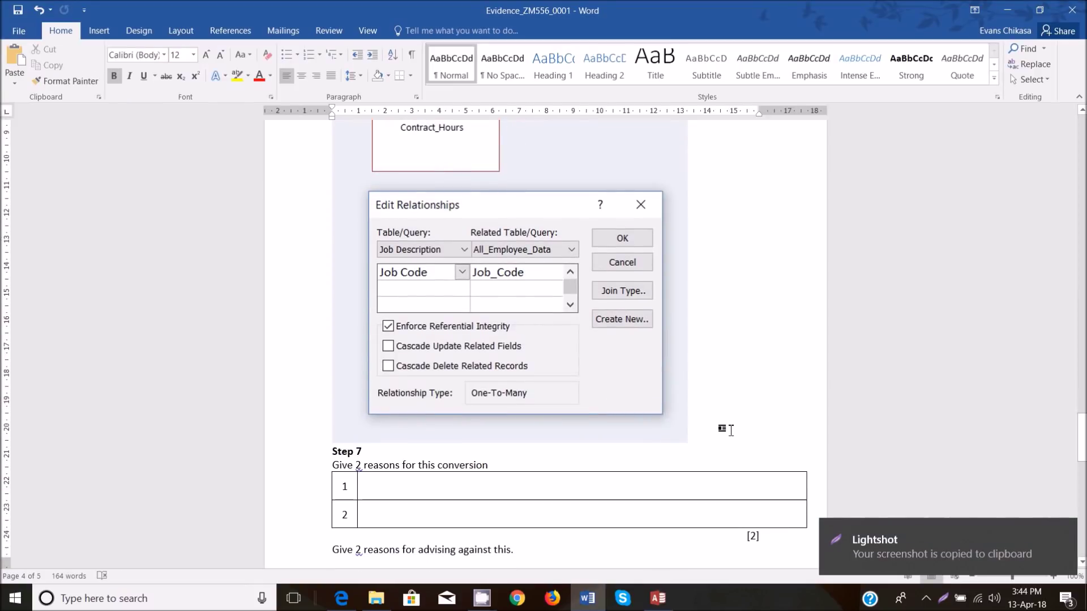
key("Return")
type("Relation evidence 2")
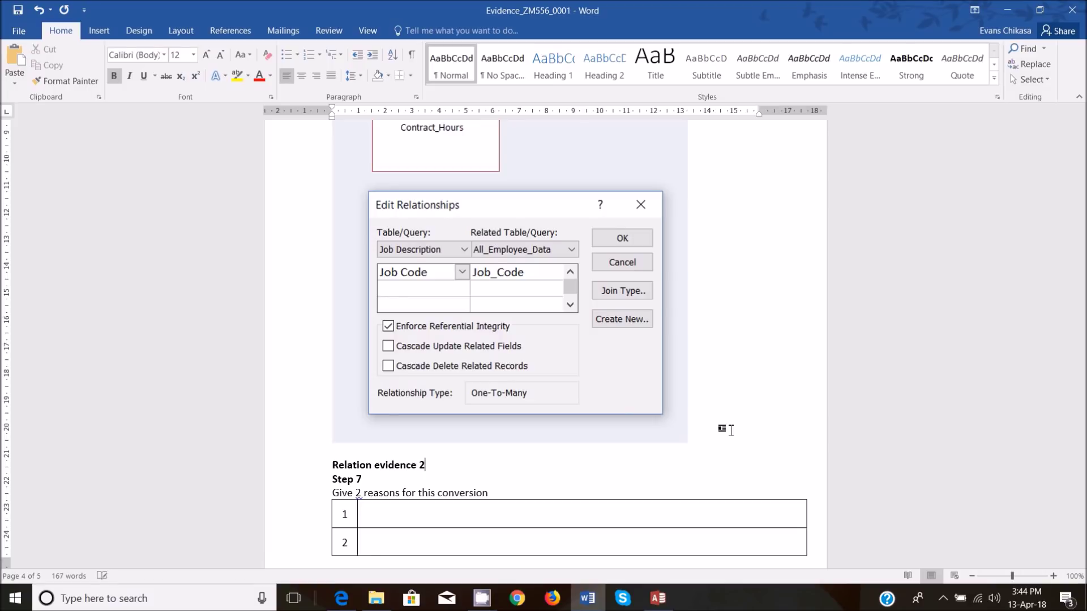
key("Return")
key("ctrl+v")
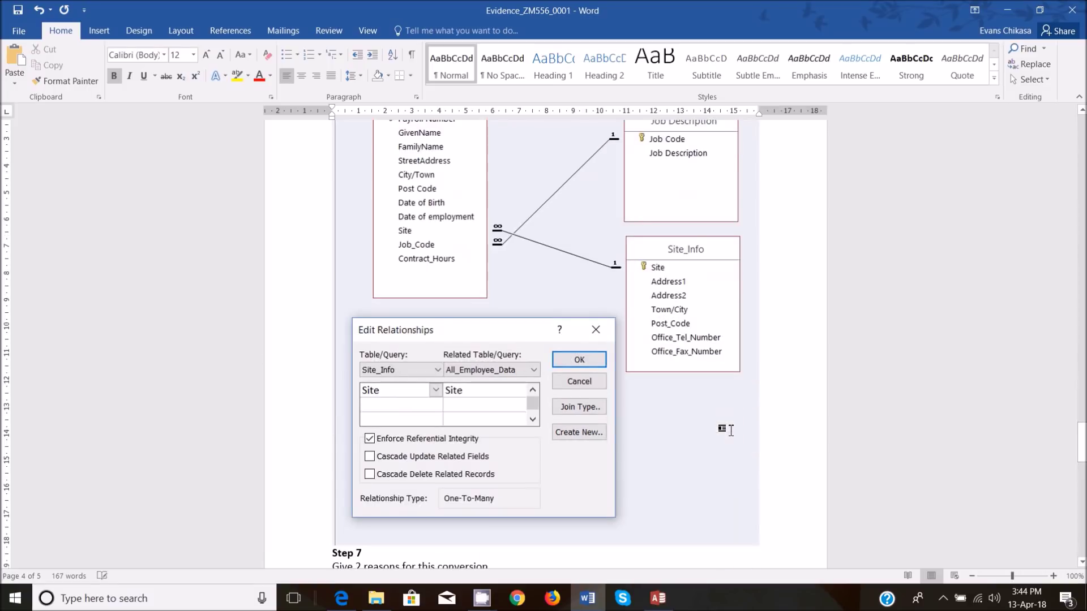
- Review the evidence document from the pasted relationship images back through the table structures to the Step 2 file name evidence
scroll(545, 342, "up", 5)
scroll(549, 344, "down", 3)
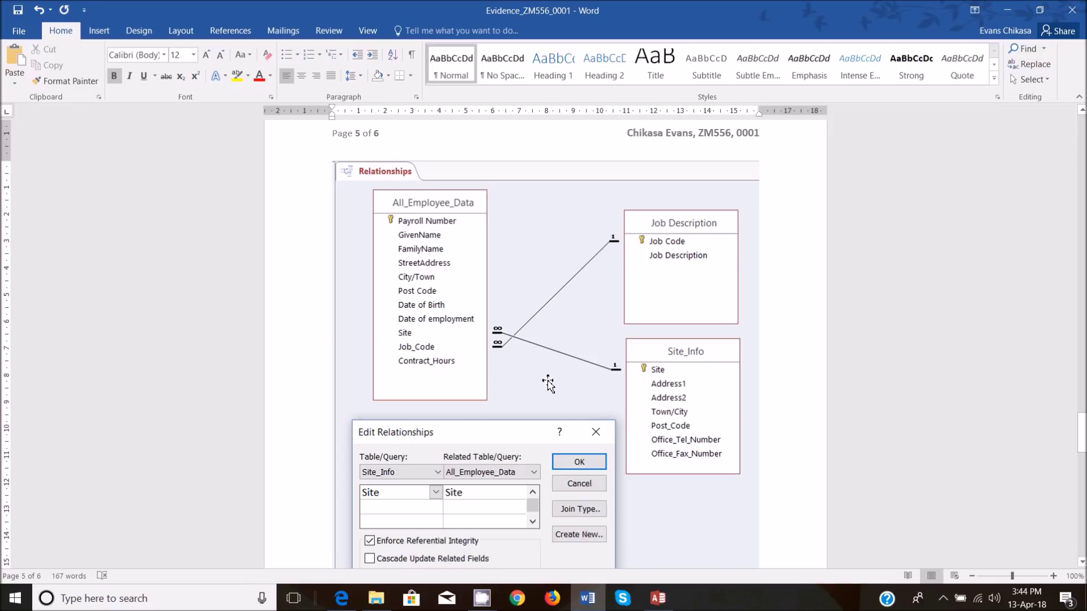
scroll(548, 384, "up", 15)
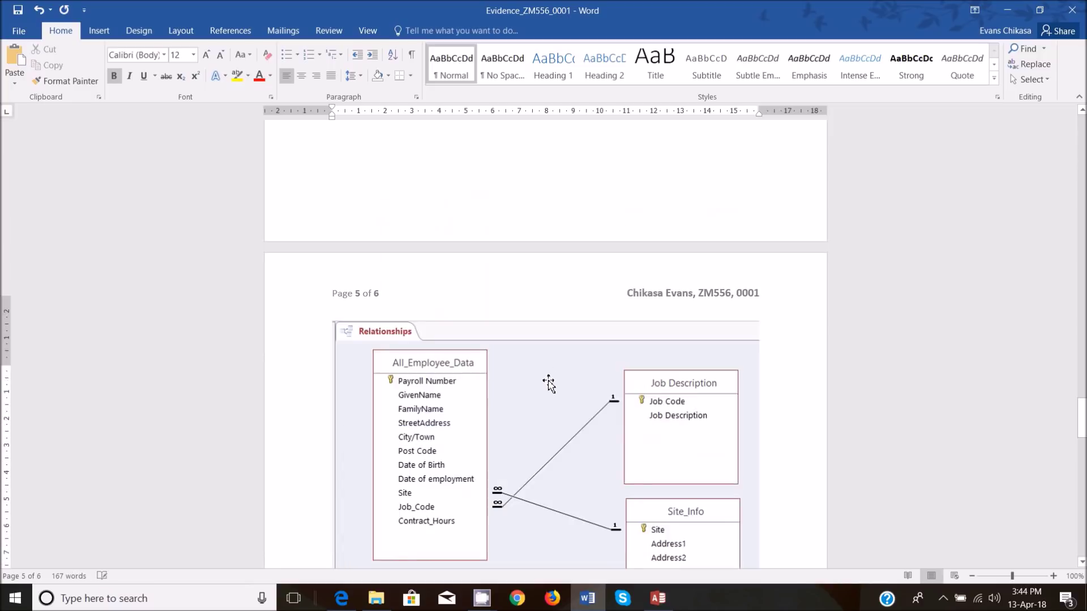
scroll(559, 377, "up", 15)
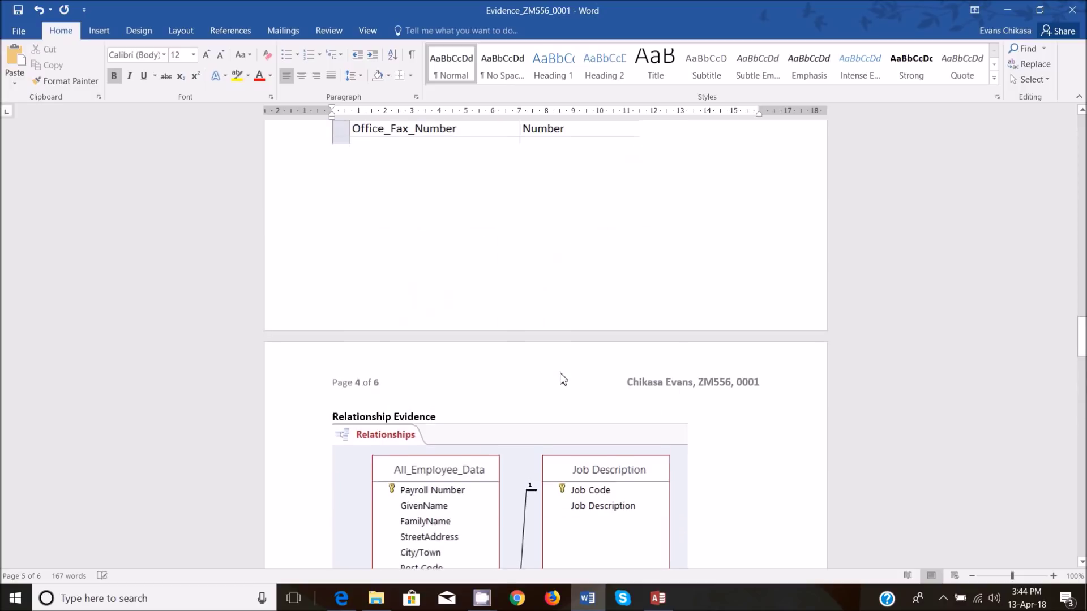
scroll(564, 378, "up", 3)
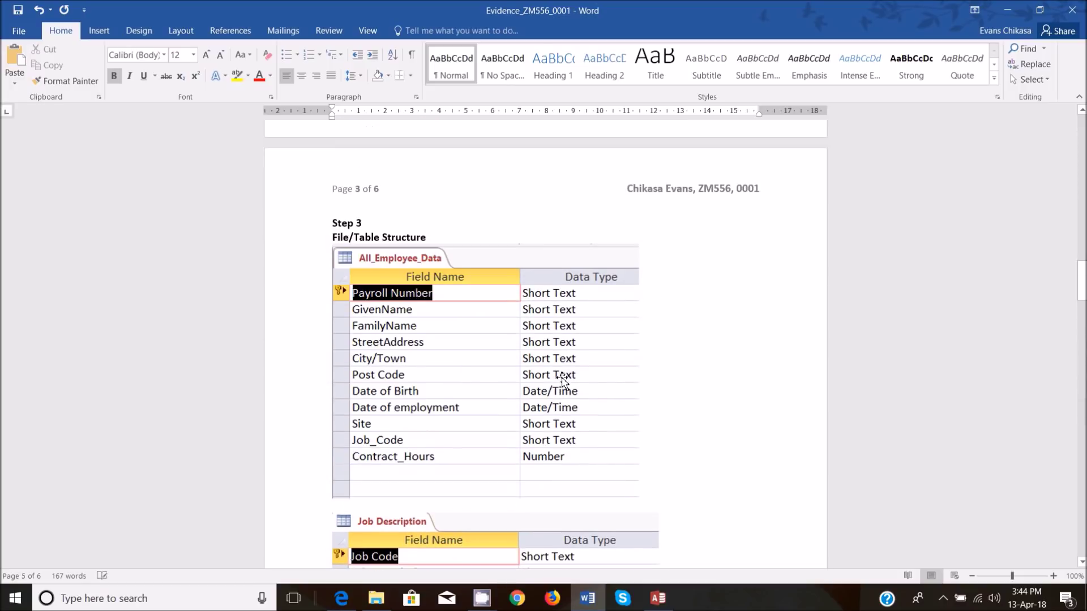
scroll(563, 376, "up", 10)
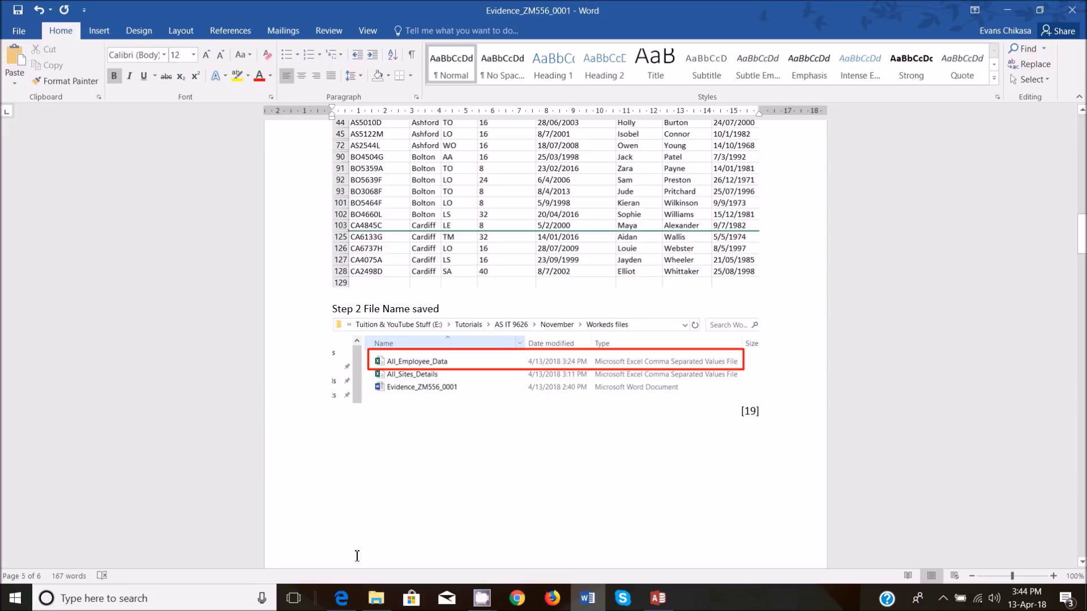
- Switch to the exam paper 9626_w17_qp_2.pdf and read the requirements of tasks 1 to 3
left_click(350, 607)
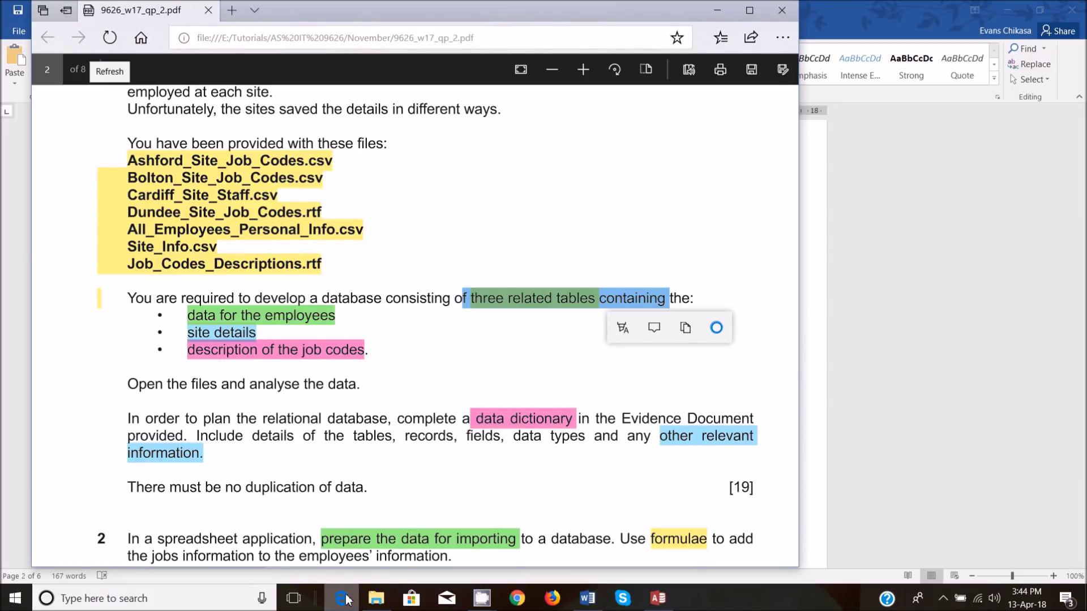
scroll(421, 412, "up", 7)
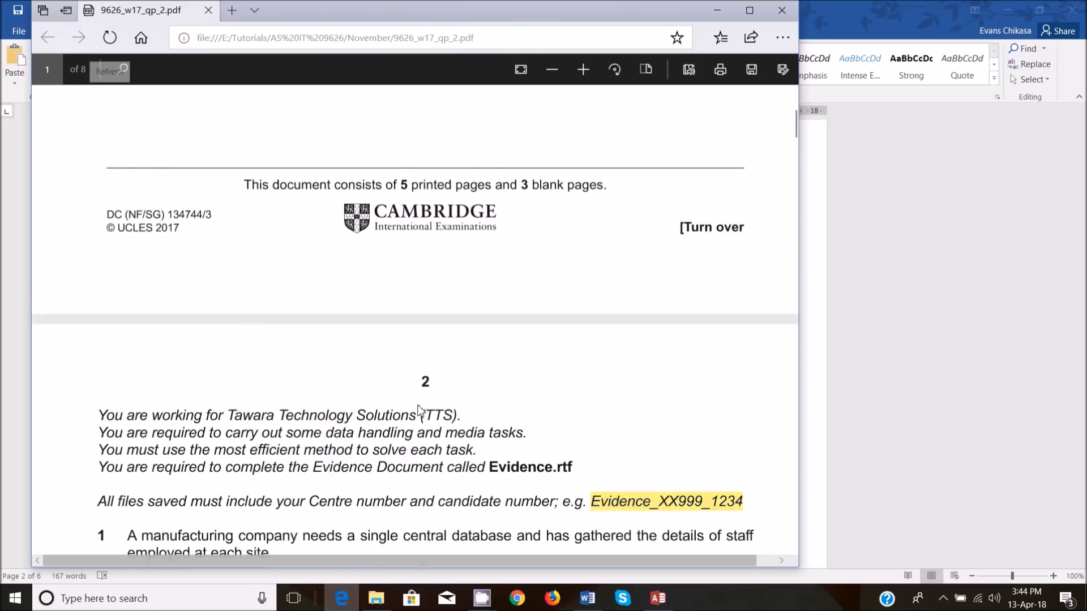
scroll(425, 423, "down", 7)
scroll(428, 399, "down", 7)
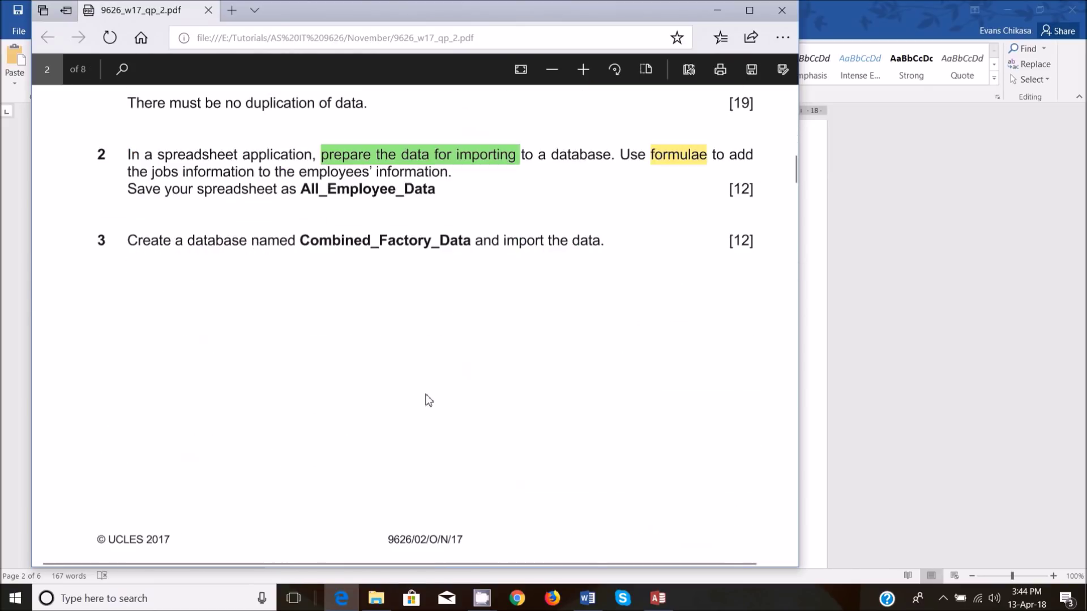
mouse_move(354, 602)
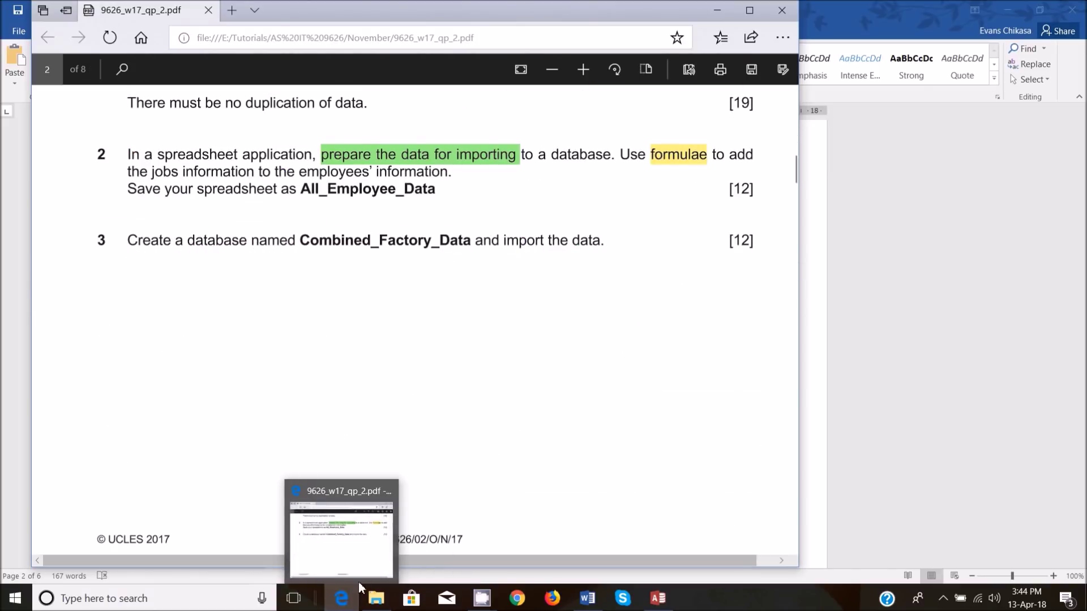
mouse_move(363, 563)
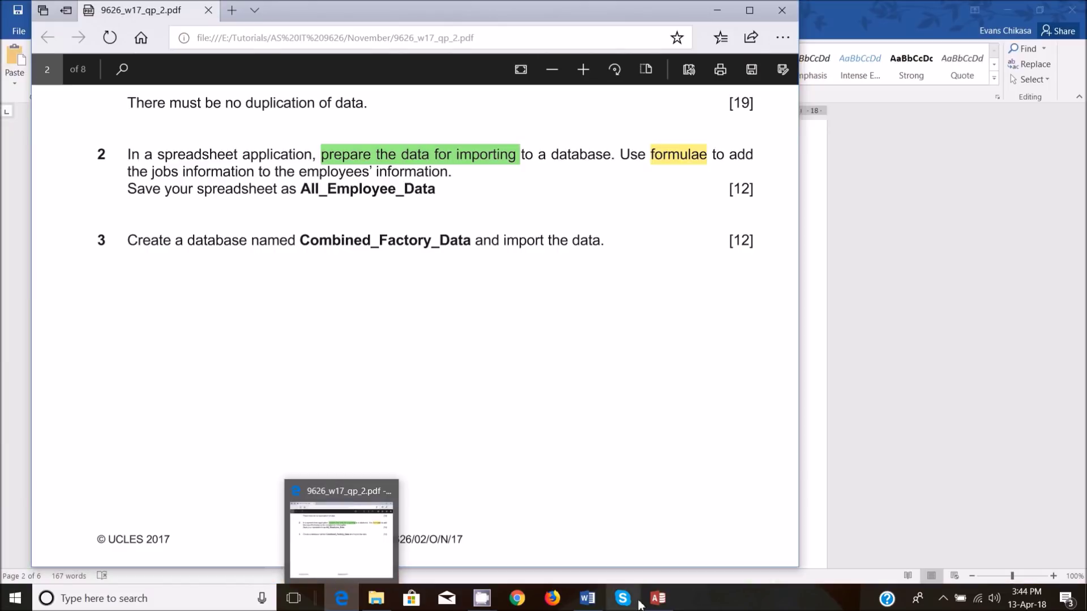
- Return to the Word evidence document and check the data dictionary, Step 2 evidence and Step 3 table structures against the tasks
left_click(572, 543)
scroll(603, 396, "up", 20)
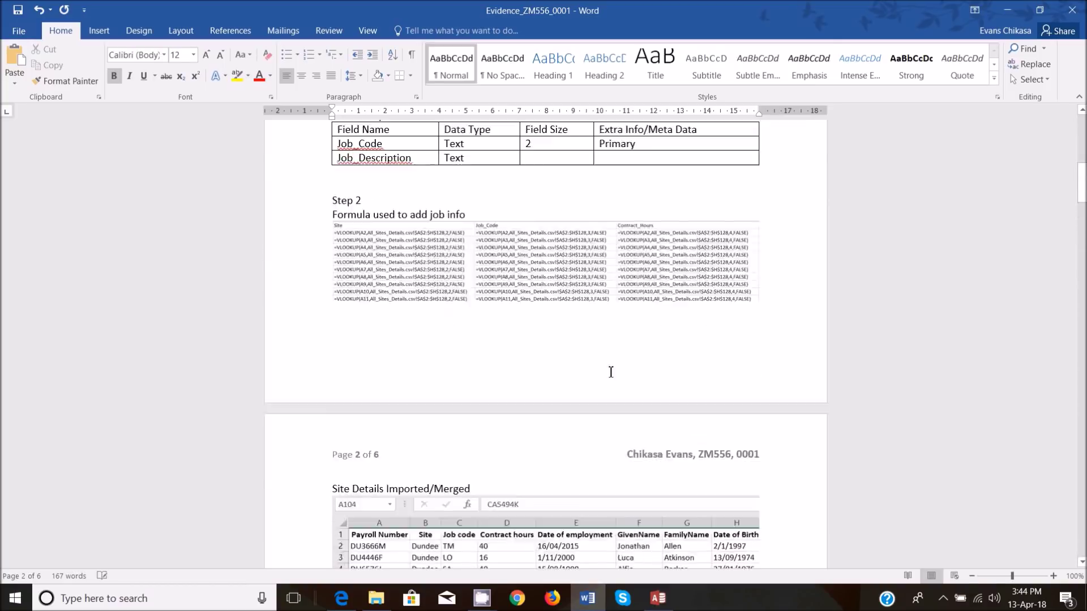
scroll(623, 360, "down", 15)
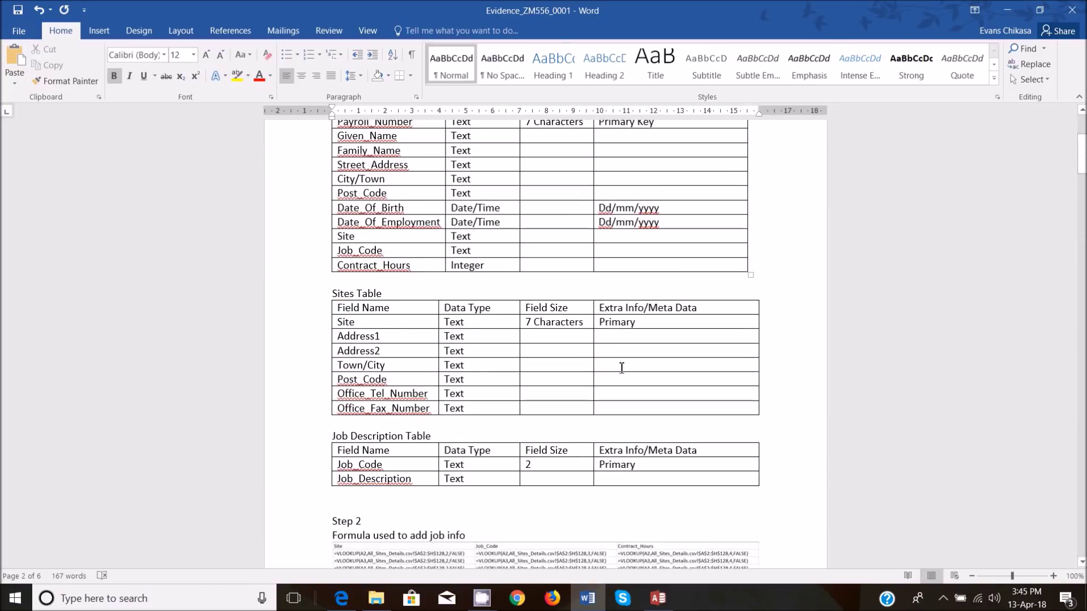
scroll(620, 371, "down", 5)
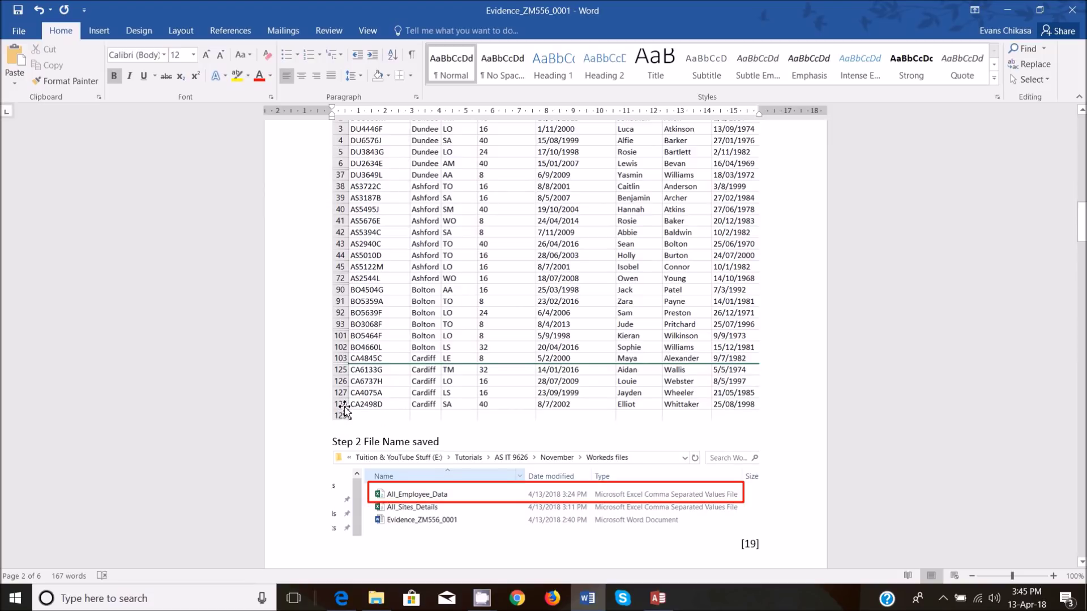
scroll(391, 399, "up", 5)
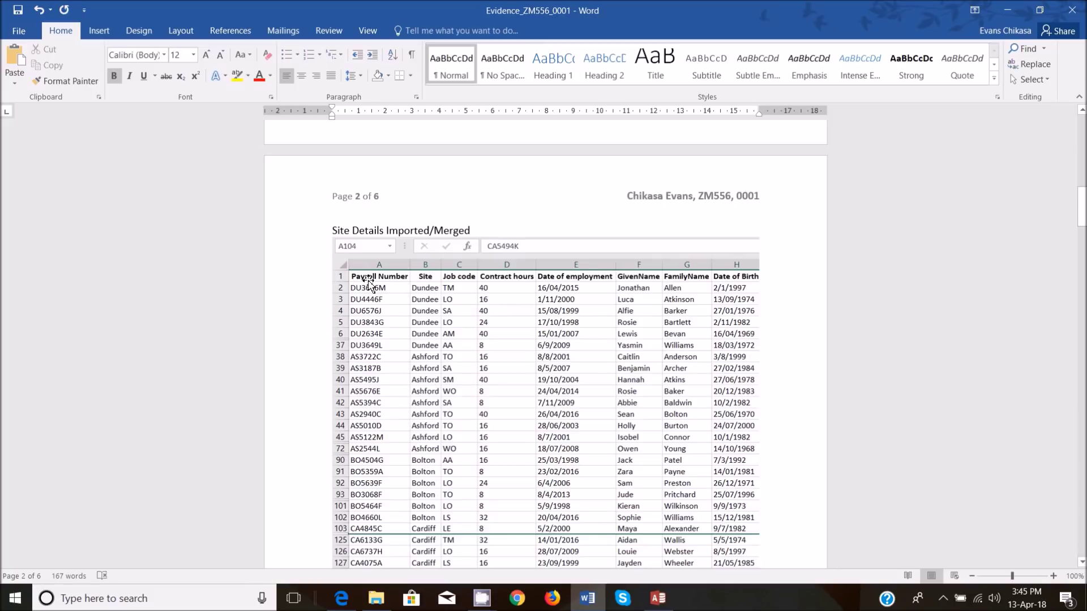
scroll(353, 379, "down", 6)
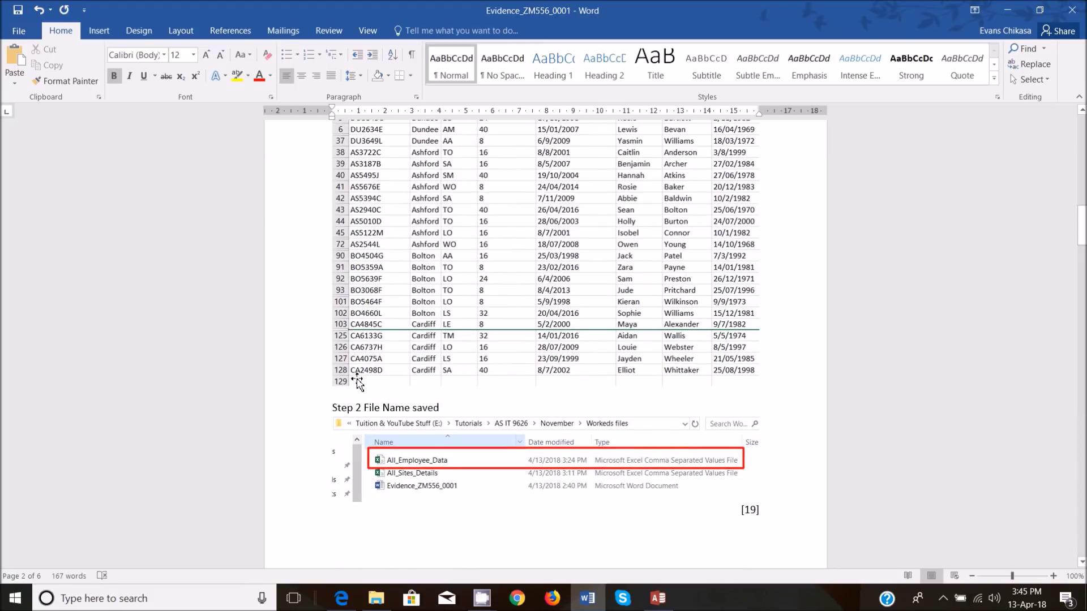
scroll(425, 367, "down", 3)
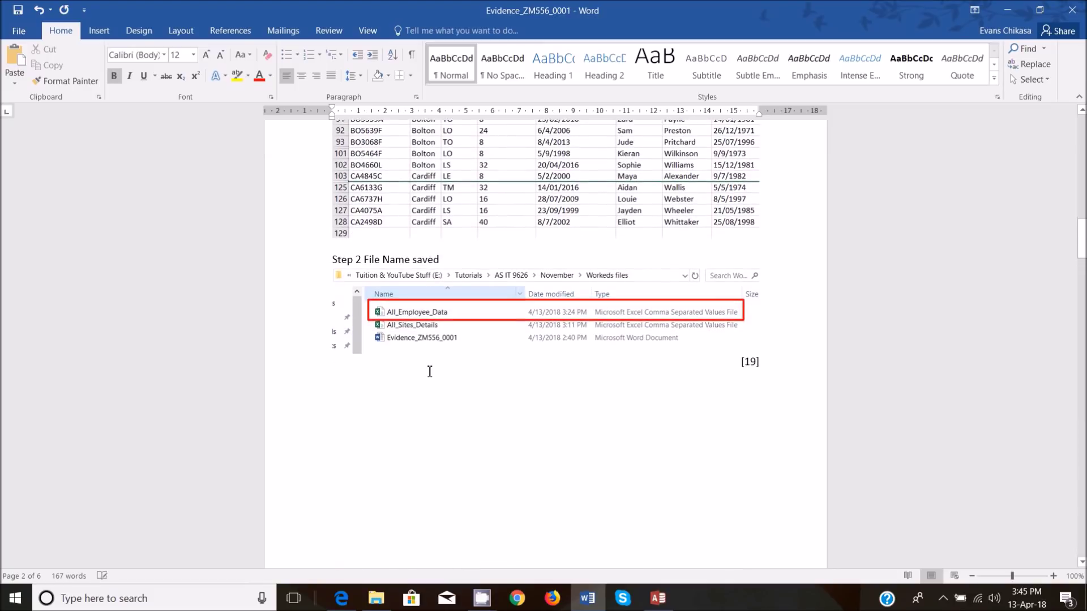
scroll(430, 372, "down", 18)
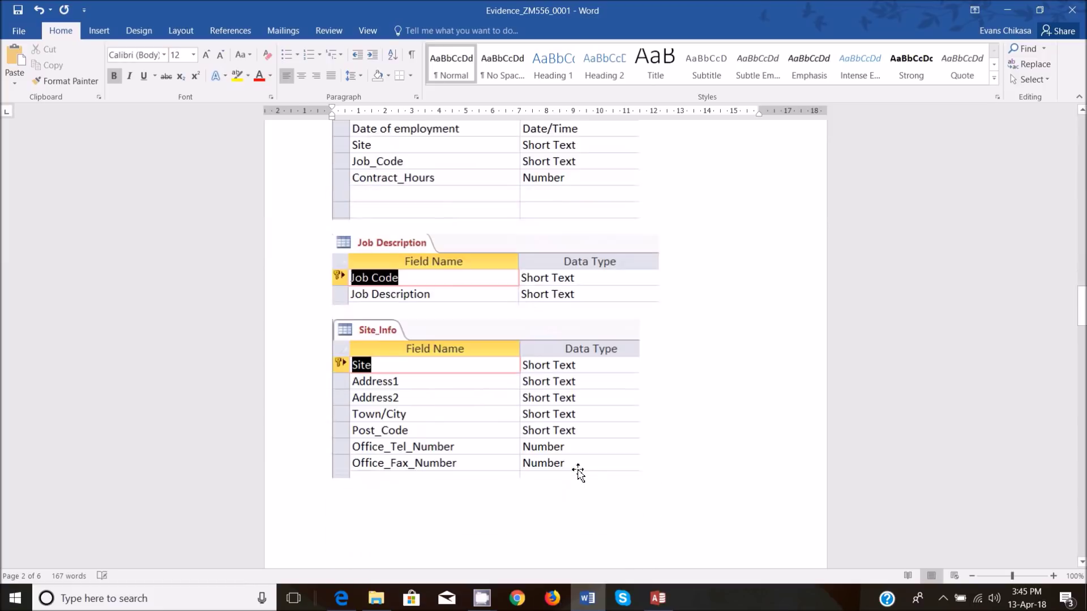
scroll(566, 474, "down", 5)
- Switch to Access, accept the Edit Relationships dialog, and close the relationships layout with its changes saved
left_click(658, 598)
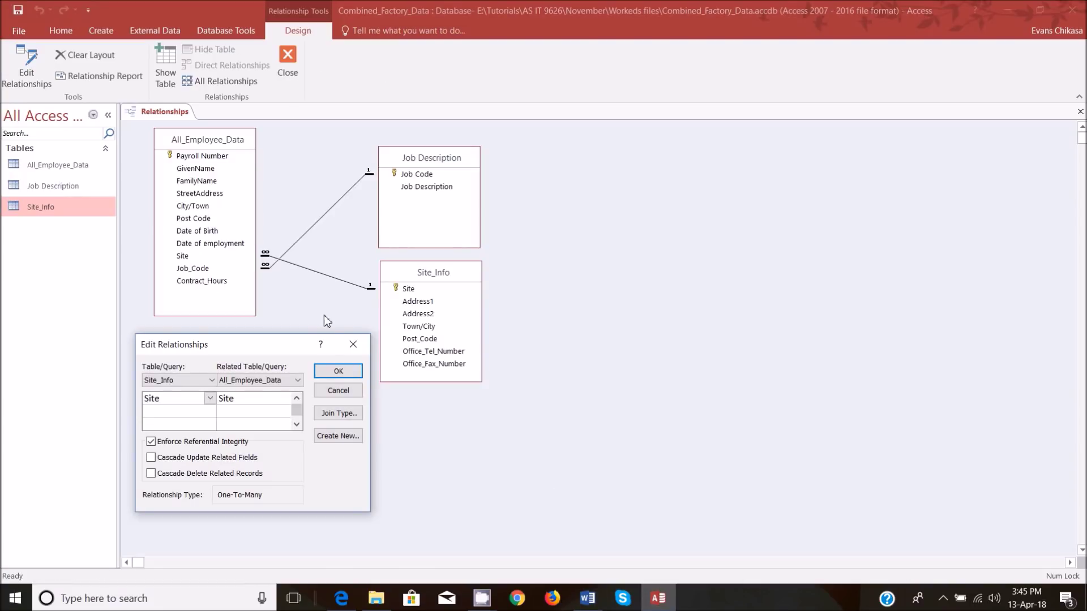
left_click(330, 372)
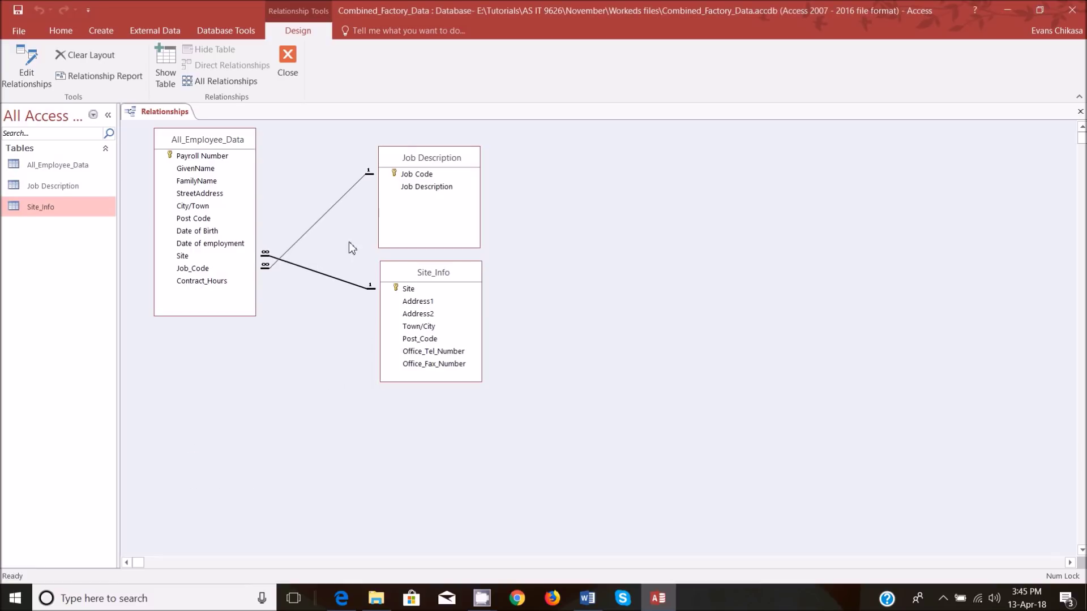
left_click(283, 70)
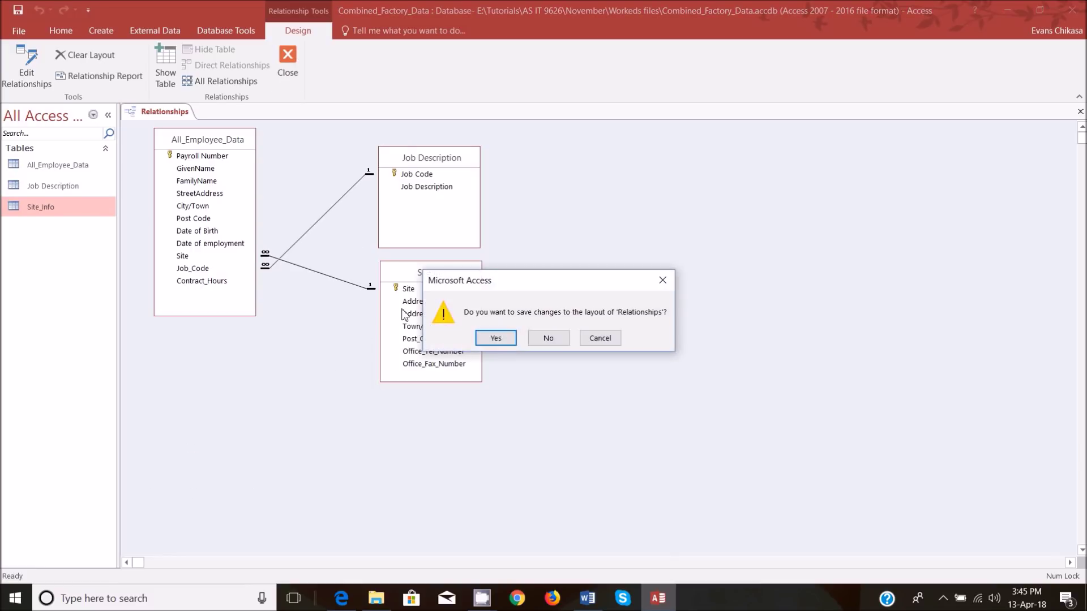
left_click(495, 338)
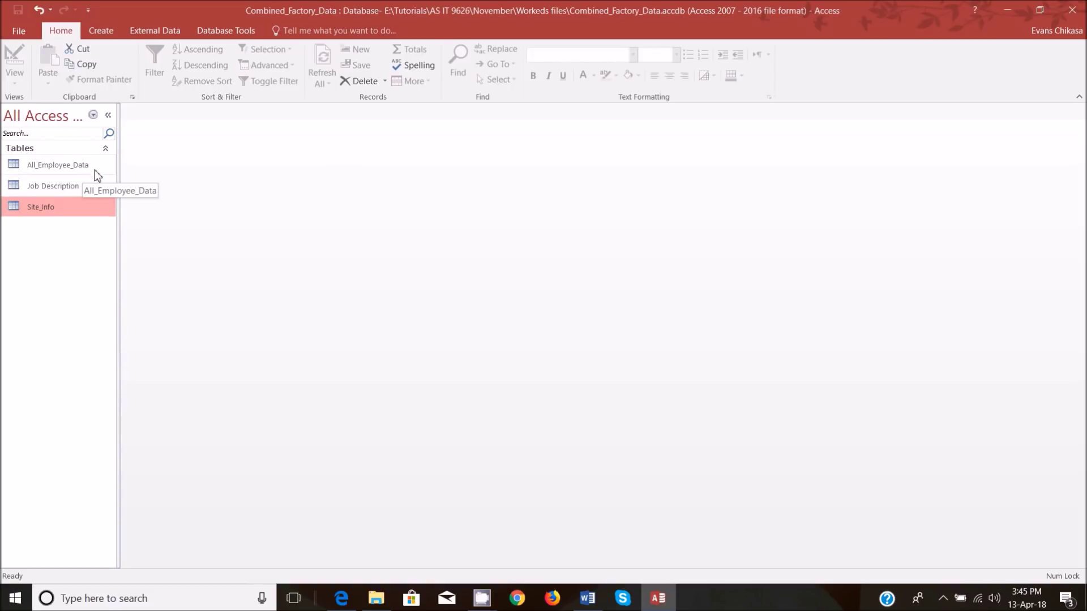
- Open the All_Employee_Data table and shrink the Access window so its first records and the record navigation fit in a compact view
double_click(61, 165)
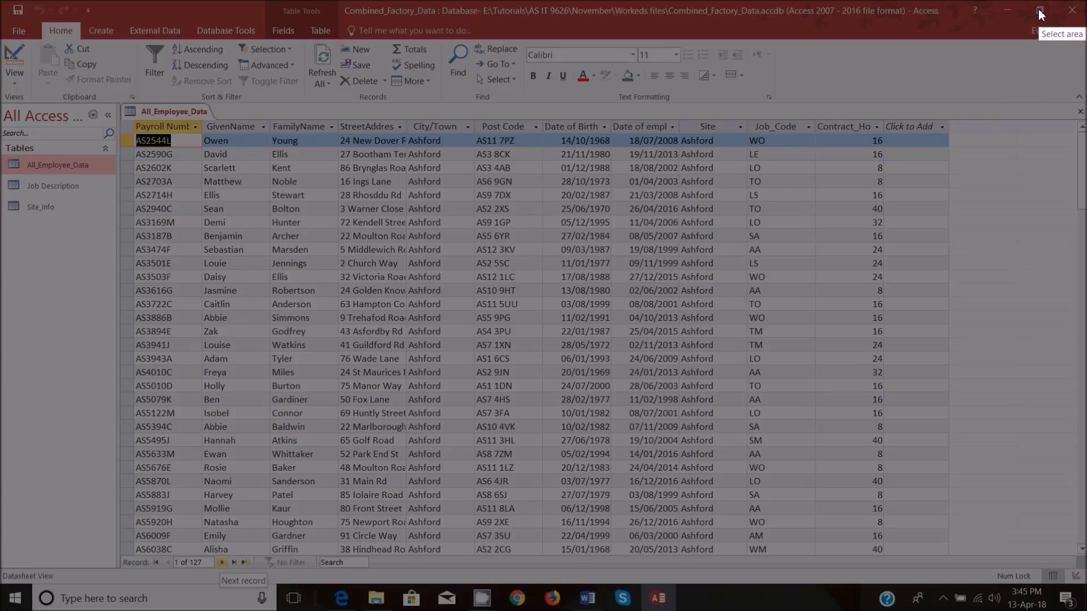
left_click(973, 87)
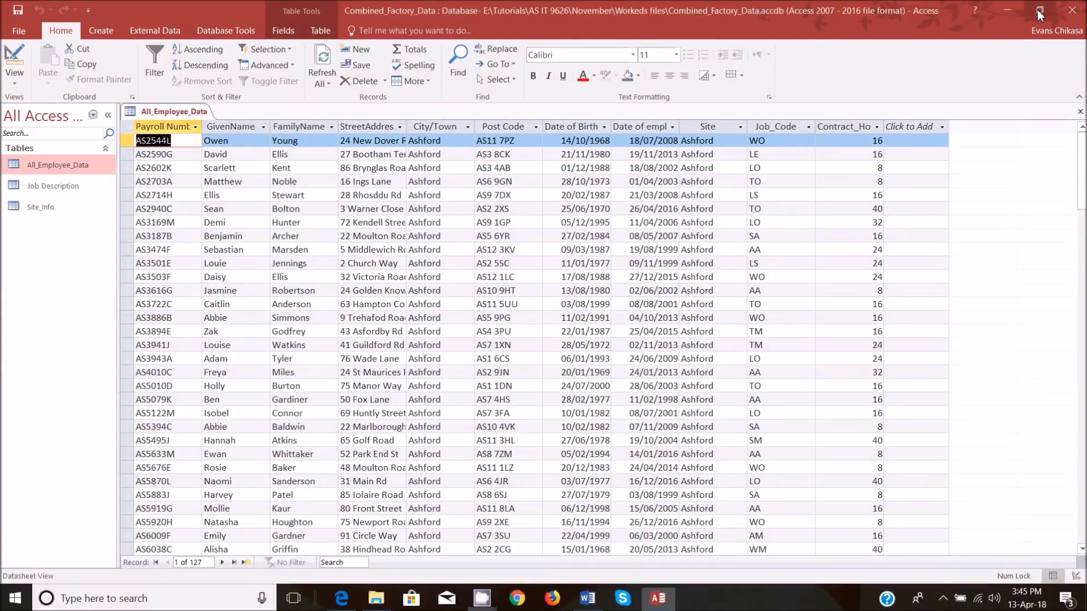
left_click(1038, 10)
left_click_drag(781, 5, 526, 188)
left_click_drag(464, 372, 473, 400)
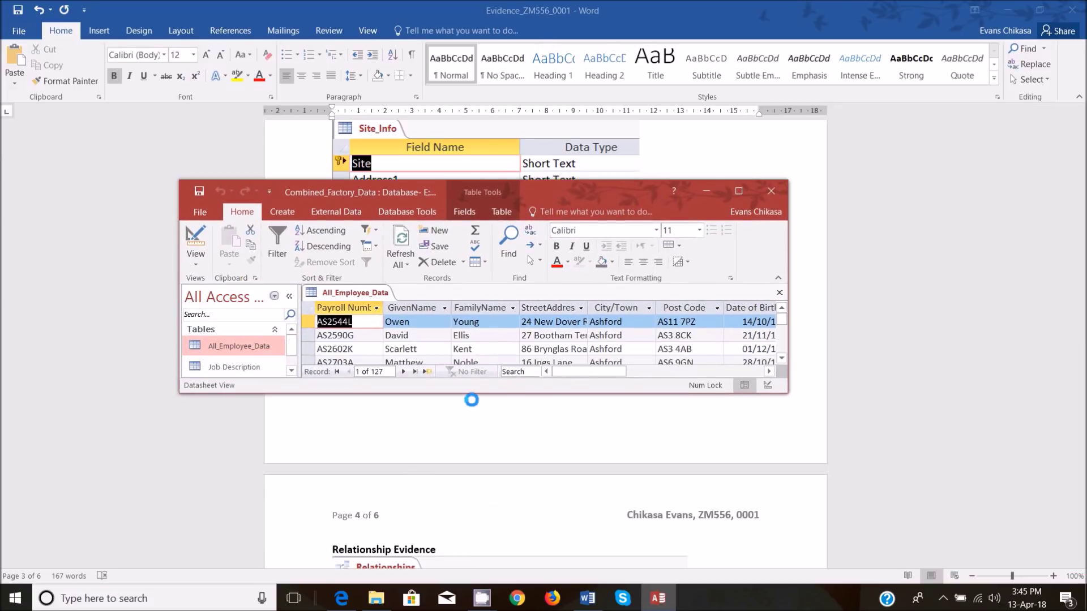
- Capture the All_Employee_Data table area, from its title down to the record navigation, as a screenshot on the clipboard
key("Print")
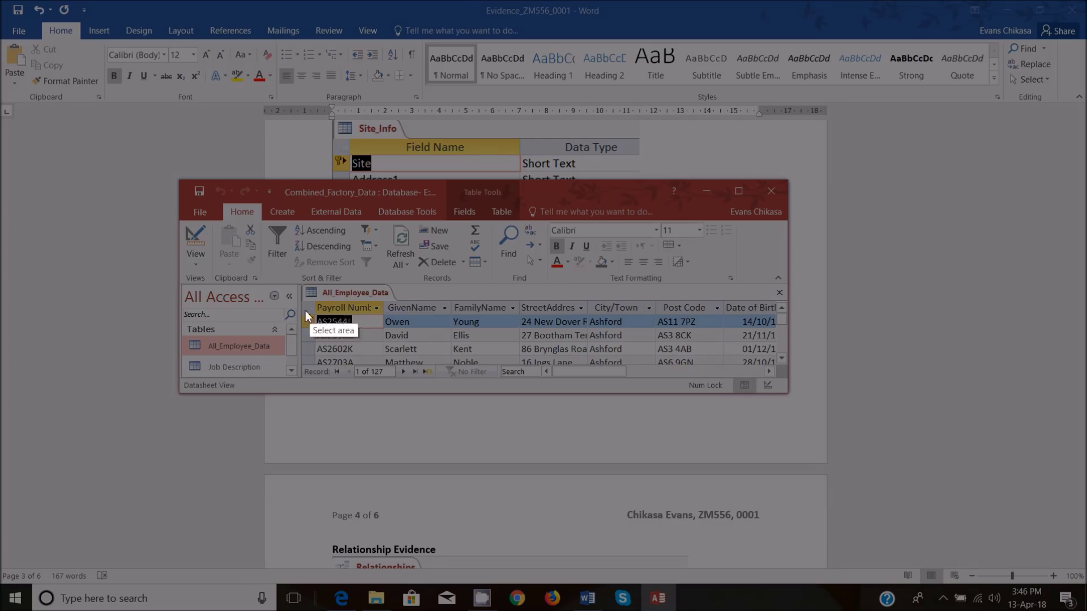
left_click_drag(299, 283, 532, 382)
left_click(484, 389)
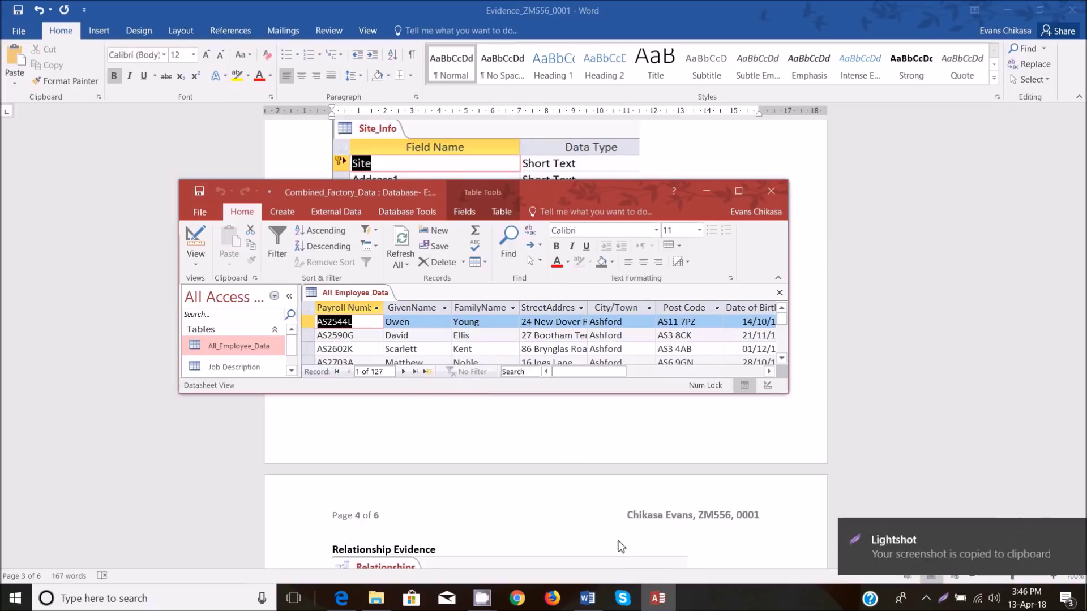
- Switch to the Word evidence document and add the heading "Number of records evidence" after the second relationship image, above Step 7
left_click(581, 451)
scroll(415, 334, "down", 2)
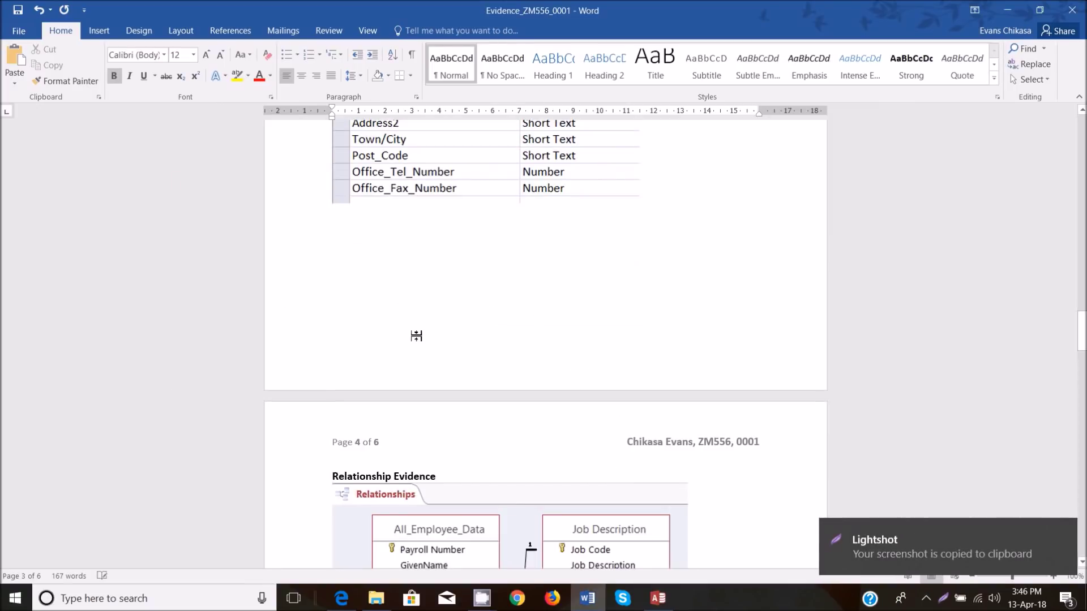
scroll(422, 323, "up", 3)
scroll(430, 338, "down", 12)
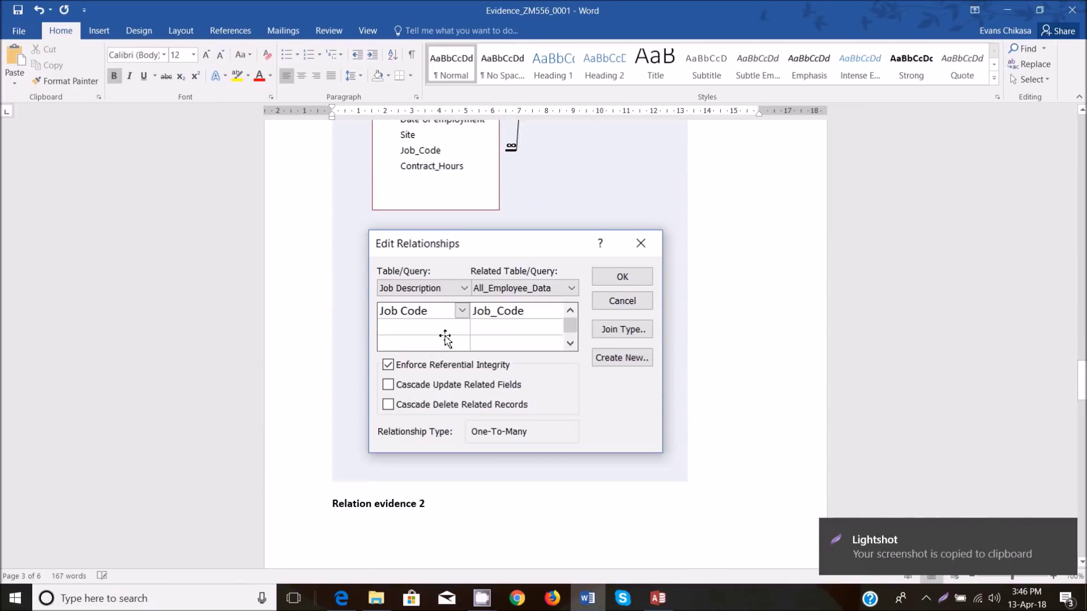
scroll(429, 284, "down", 10)
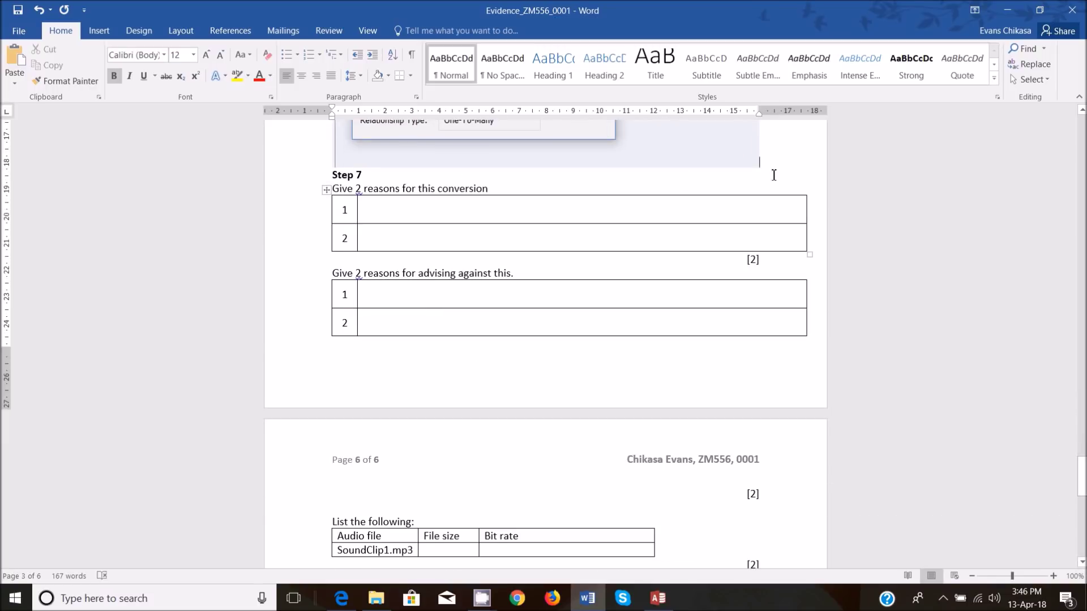
left_click(802, 166)
key("Return")
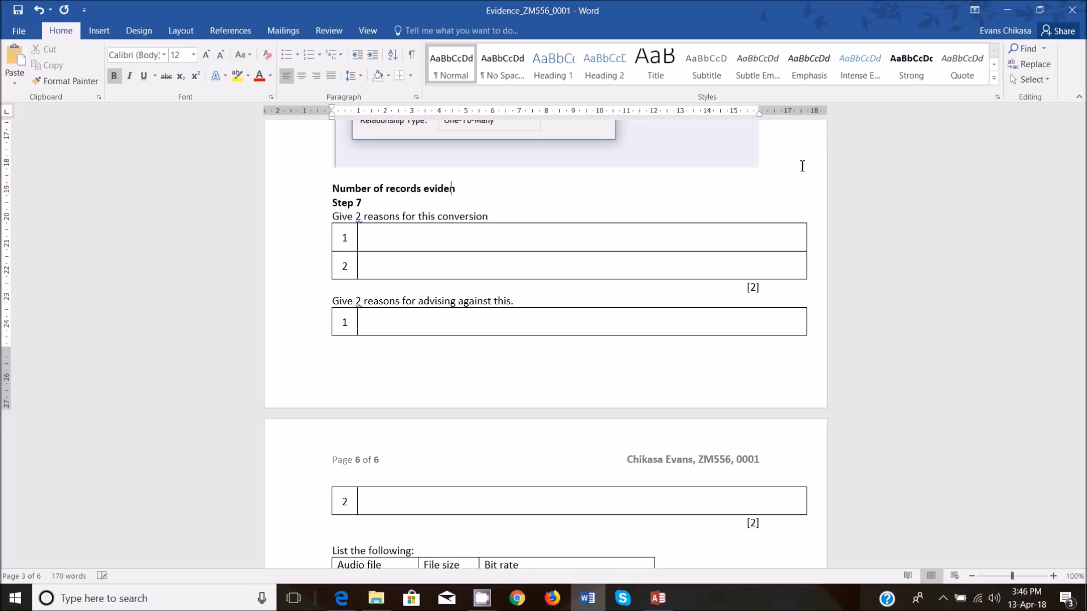
- Paste the All_Employee_Data screenshot below the "Number of records evidence" heading and add a line break before Step 7
key("Return")
key("ctrl+v")
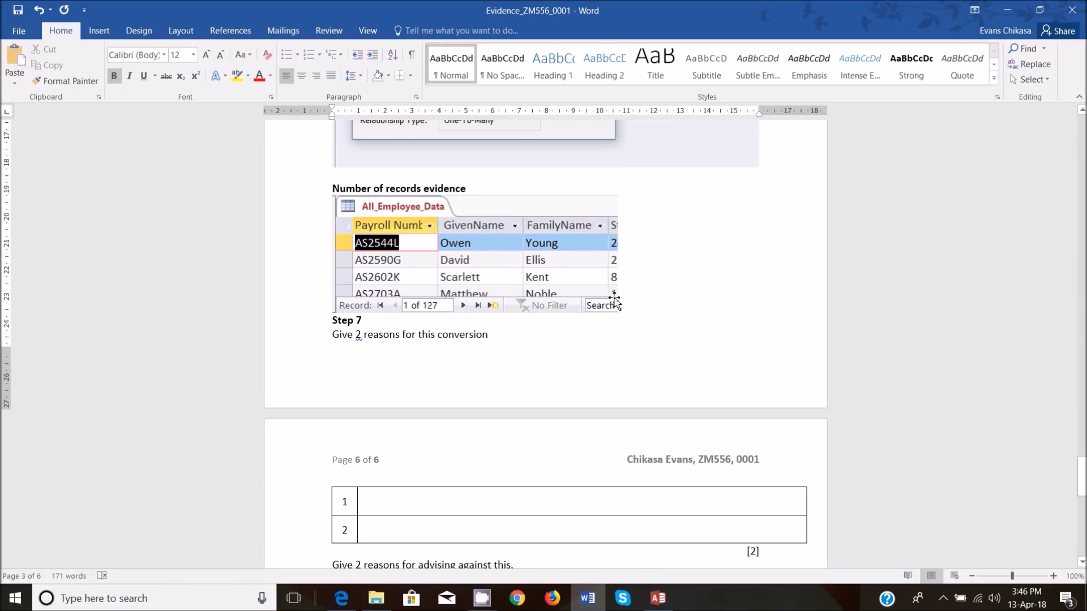
key("Return")
- Bring Access forward, switch to the exam paper 9626_w17_qp_2.pdf and check the requirements of tasks 2 and 3
mouse_move(656, 597)
left_click(651, 552)
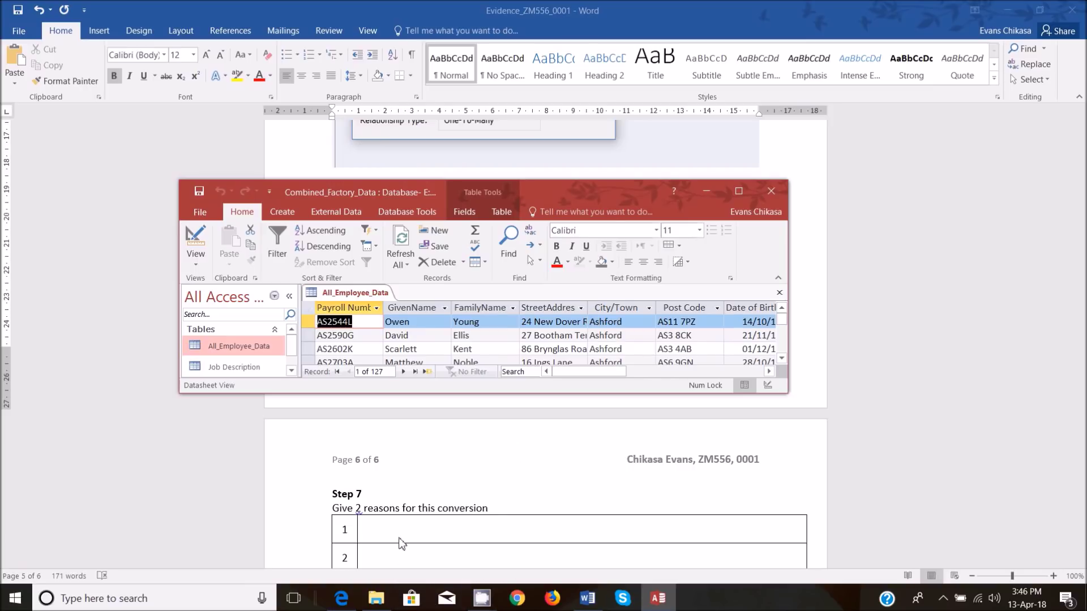
mouse_move(347, 600)
mouse_move(351, 553)
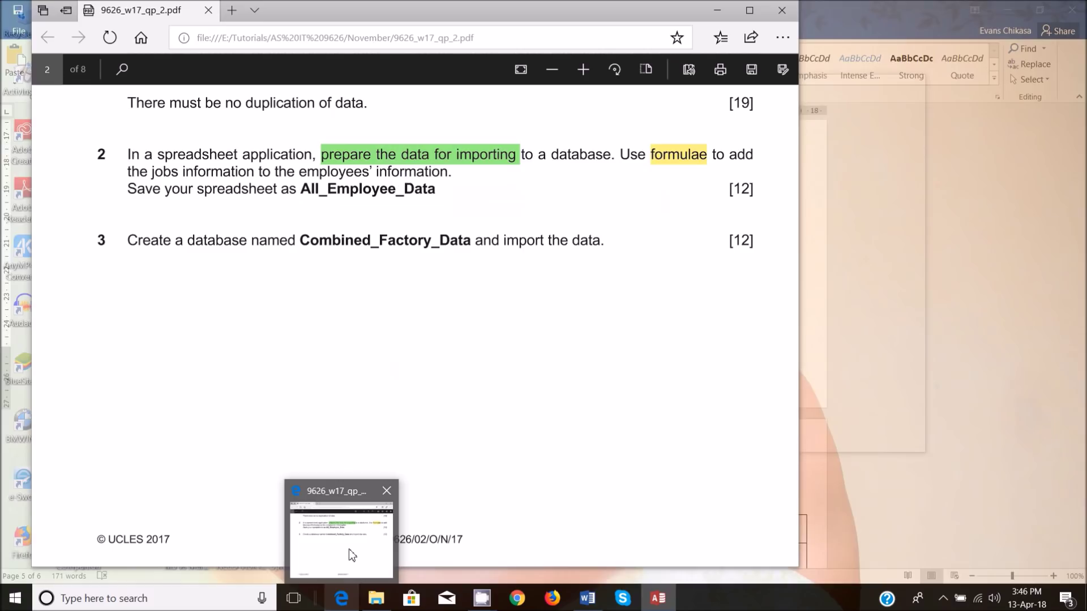
left_click(350, 547)
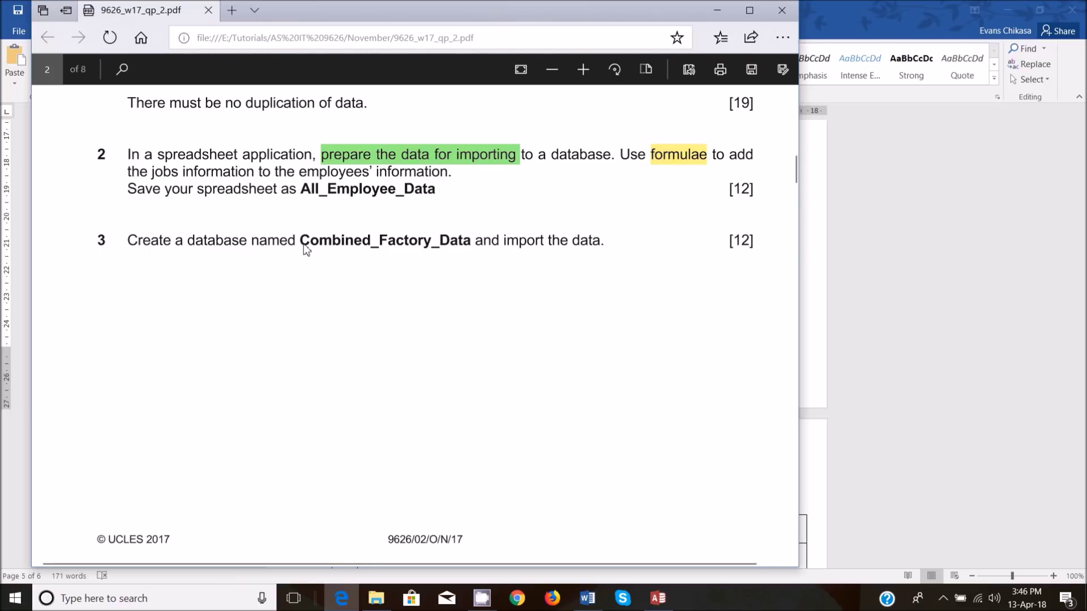
left_click(942, 598)
left_click(914, 541)
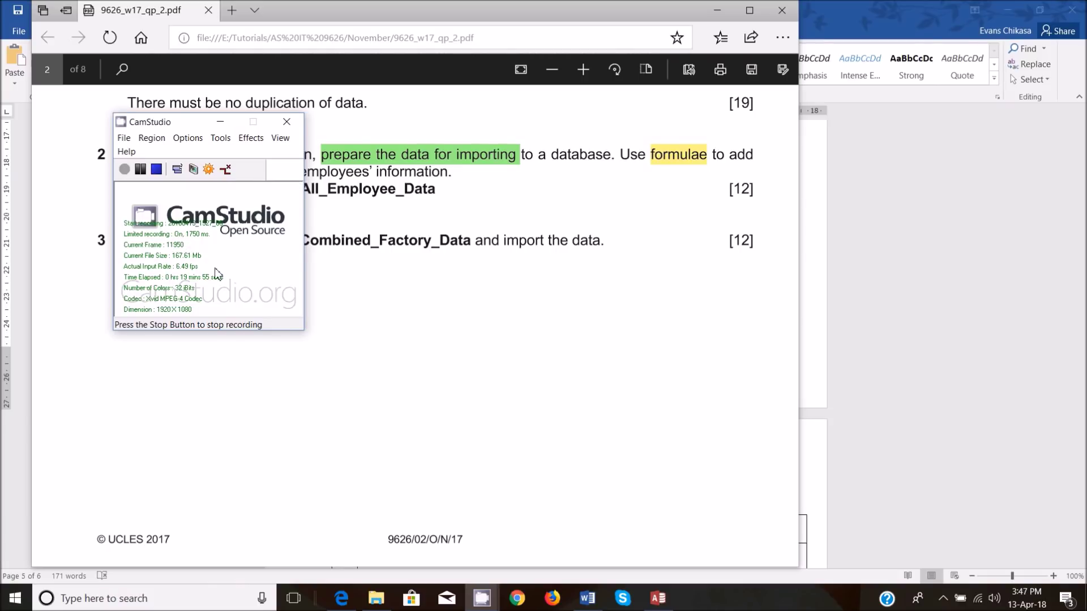
left_click(296, 379)
- Read the task 4 requirements for the staff numbers report, including its header, footer, title and layout
scroll(306, 373, "down", 10)
scroll(318, 368, "up", 3)
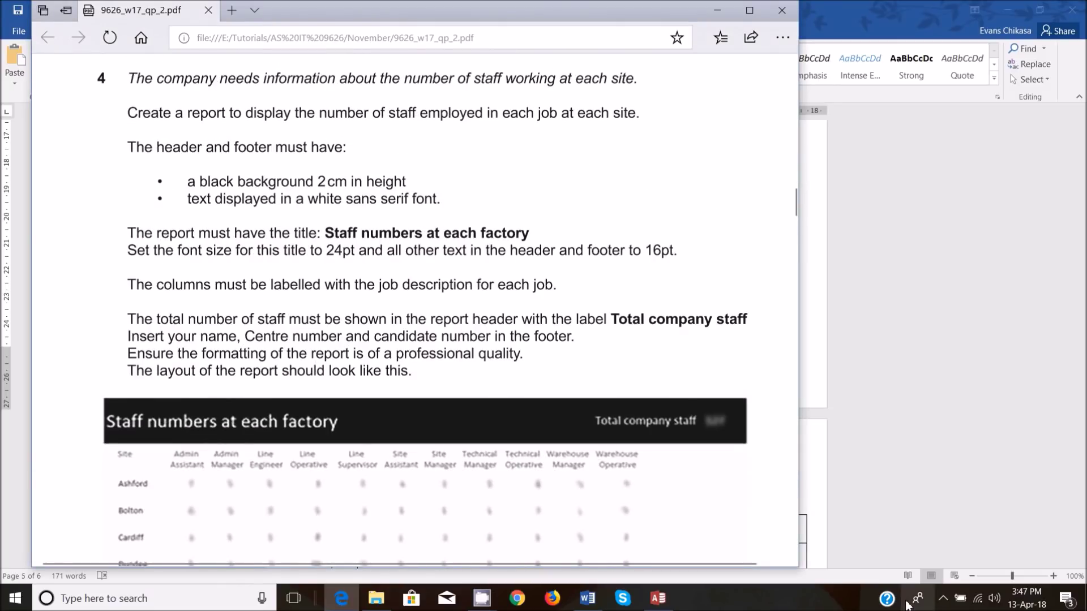
left_click(943, 598)
left_click(915, 541)
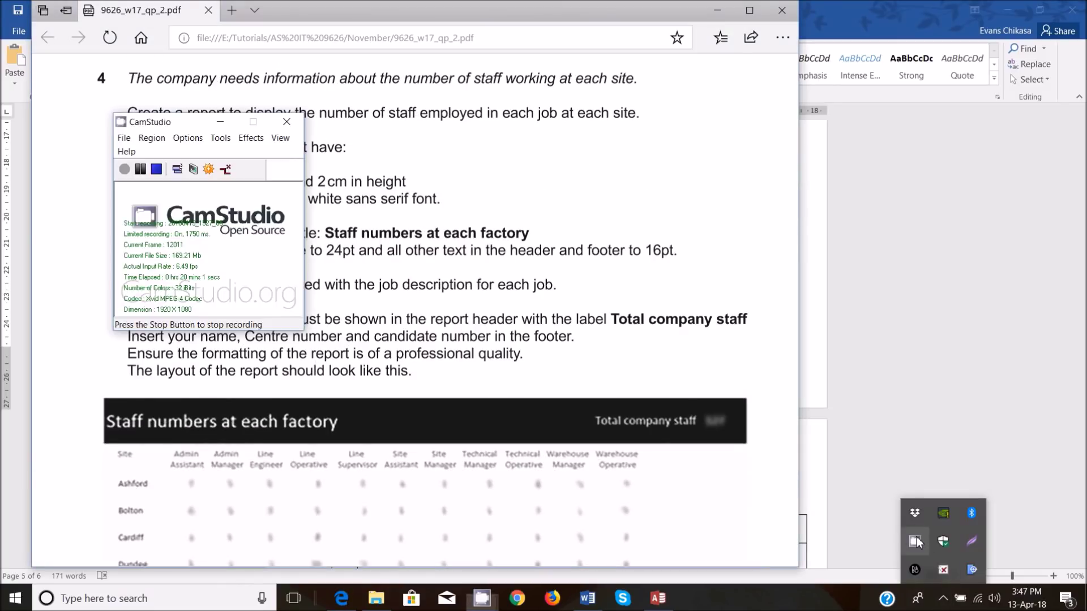